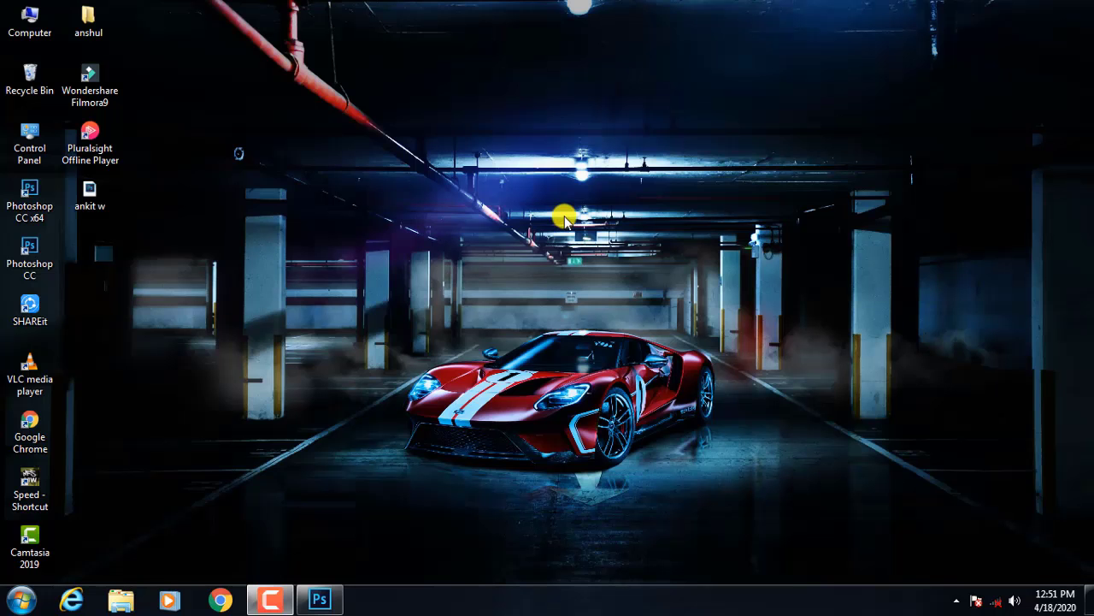
Step: Restore the Photoshop window showing ankit w.psd and zoom to fit the whole composite
click(315, 602)
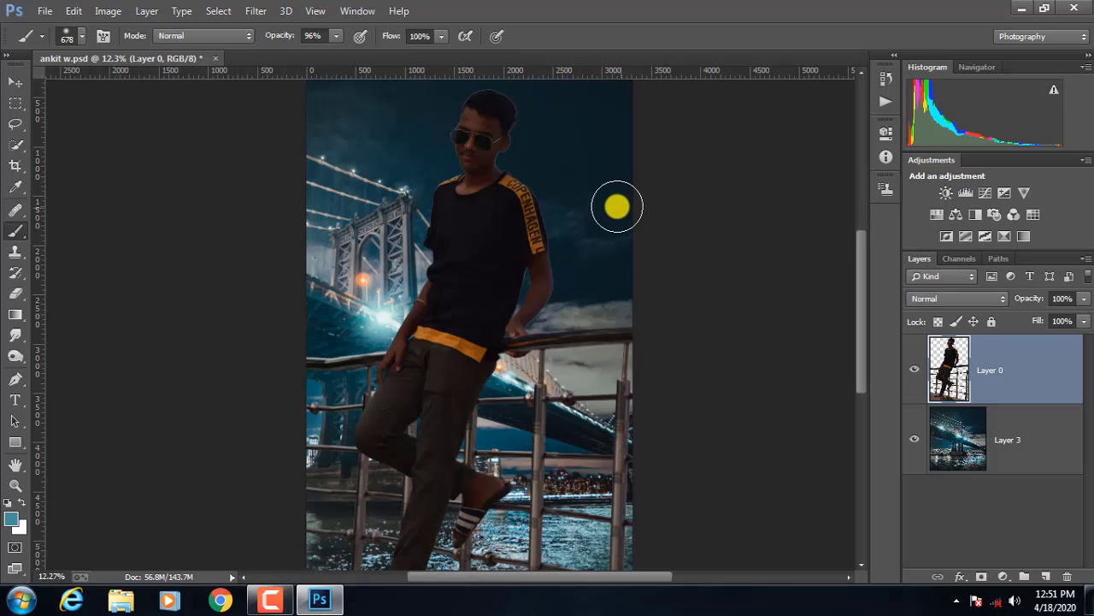
scroll(626, 193, down, 3)
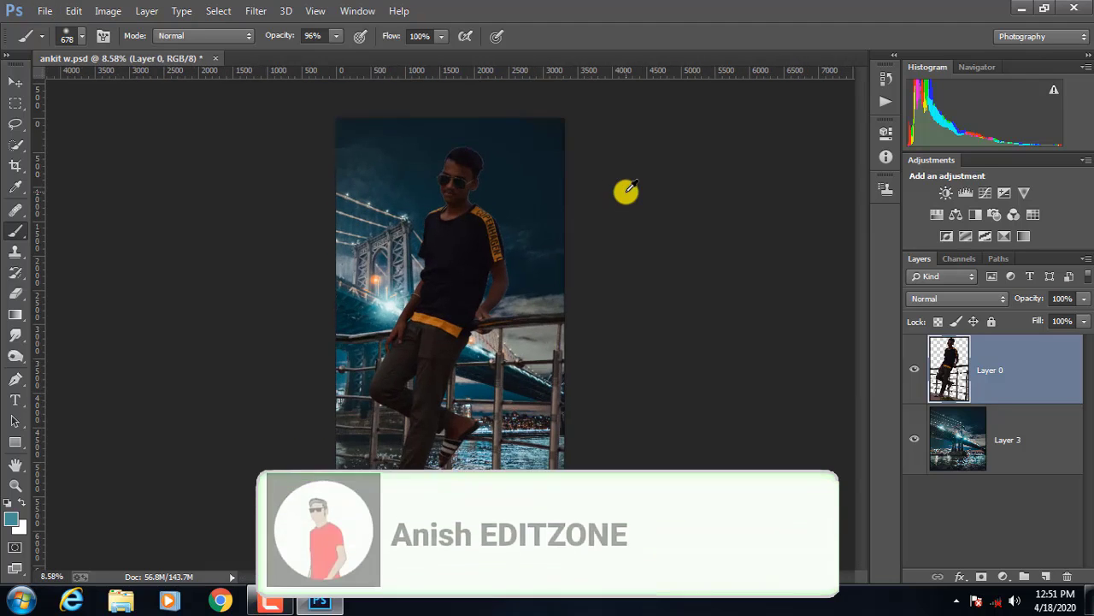
scroll(626, 193, up, 1)
scroll(626, 189, up, 1)
scroll(625, 188, down, 1)
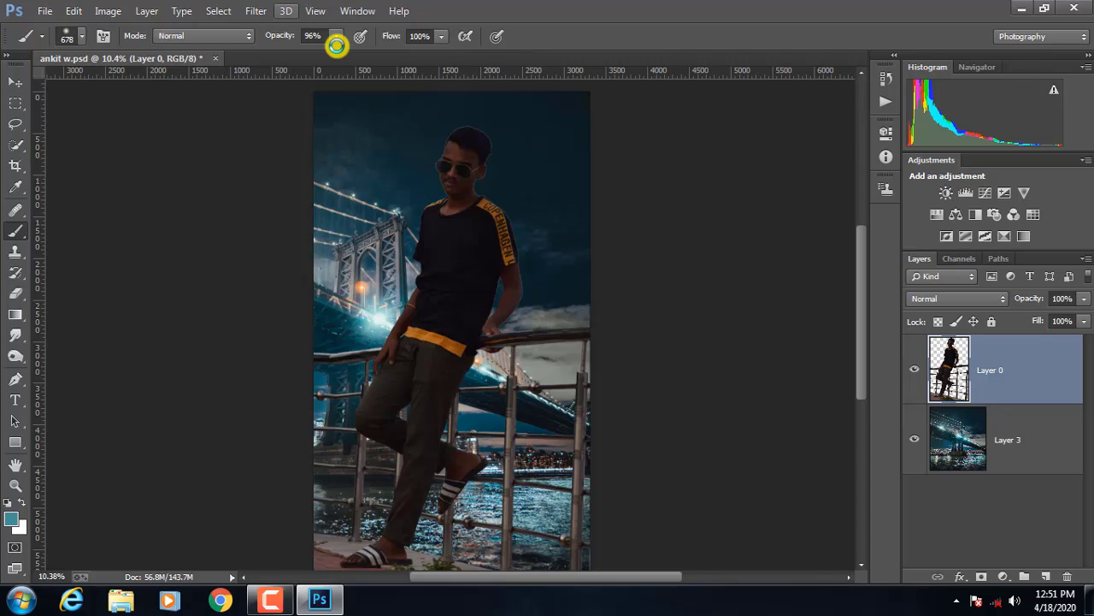
Step: Grade Layer 0 in Camera Raw with Exposure +2.15, Whites +48, Blacks −22, adjusted clarity, then apply
key(ctrl+shift+a)
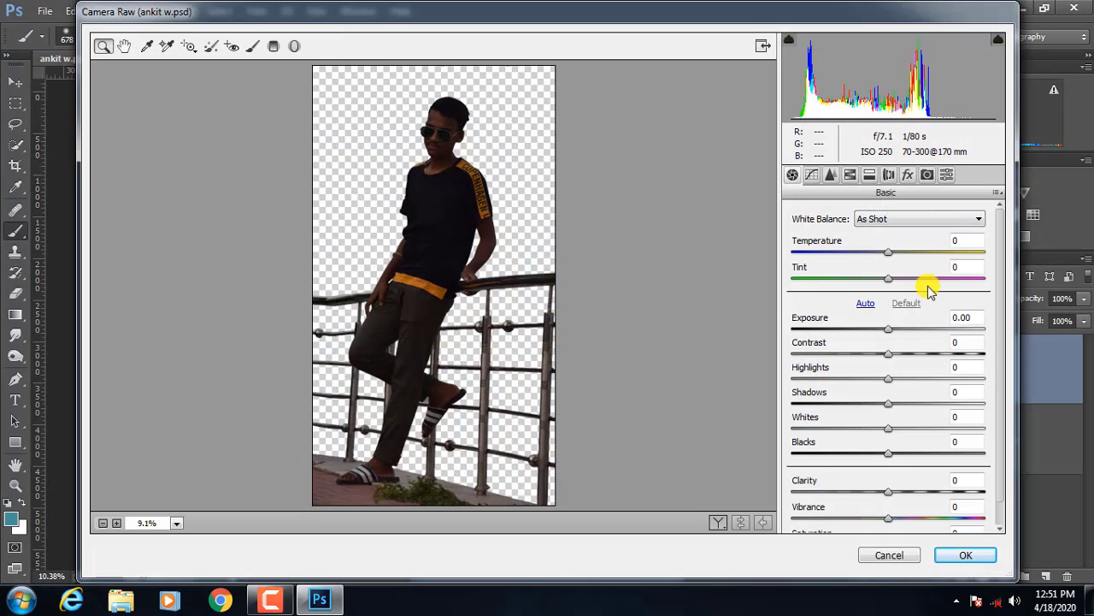
drag(890, 332, 916, 332)
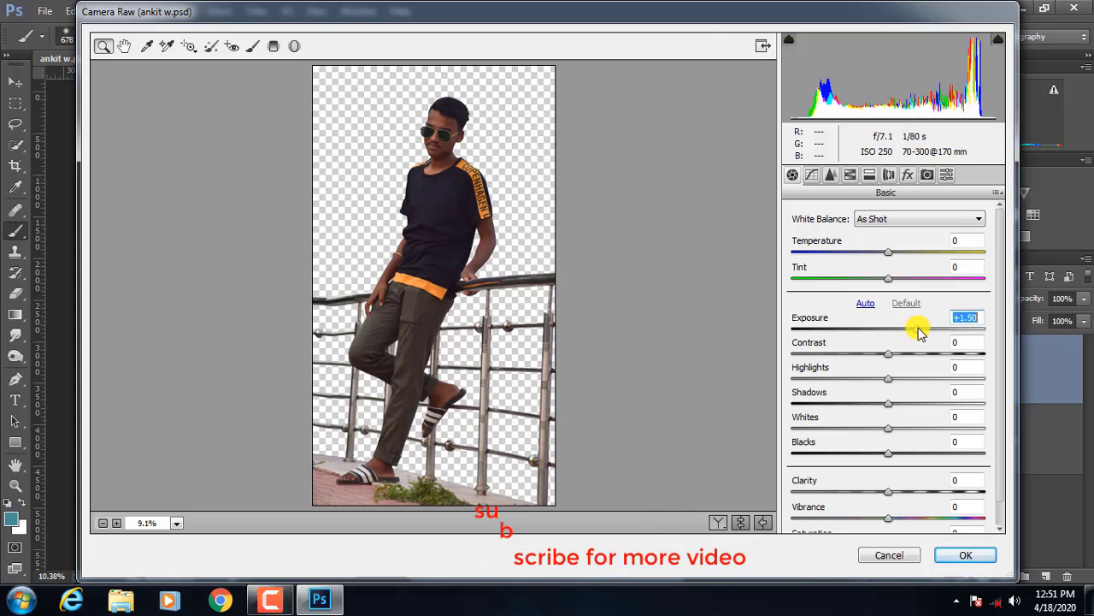
drag(919, 330, 929, 331)
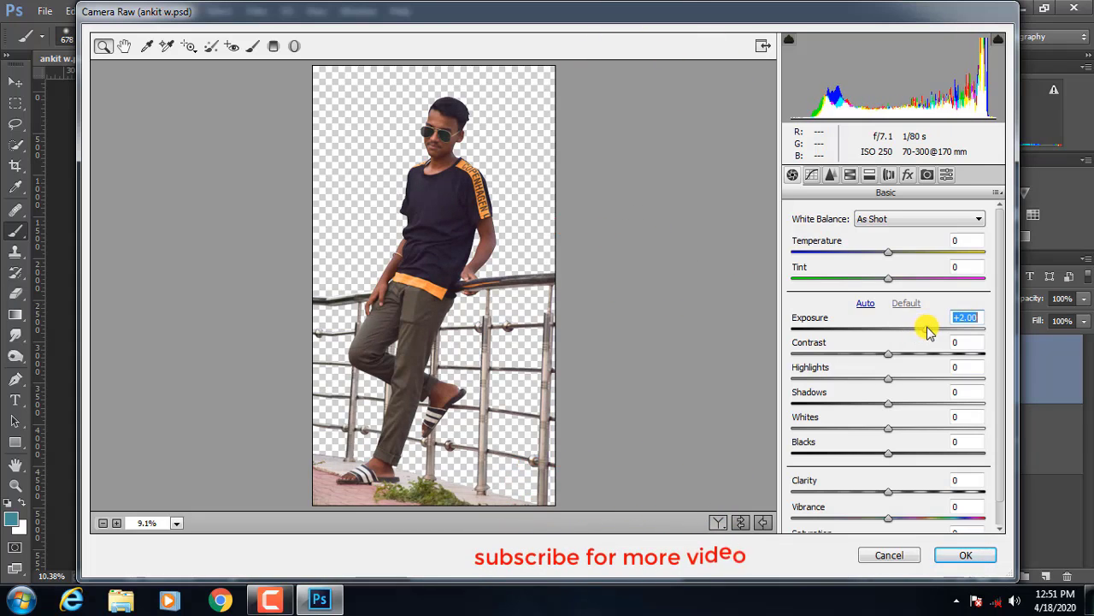
mouse_move(929, 331)
mouse_down()
mouse_move(937, 364)
mouse_move(906, 359)
mouse_move(943, 374)
mouse_move(869, 379)
mouse_move(908, 374)
mouse_move(915, 402)
mouse_move(818, 423)
mouse_move(947, 433)
mouse_move(860, 435)
mouse_move(933, 430)
mouse_move(874, 467)
mouse_up()
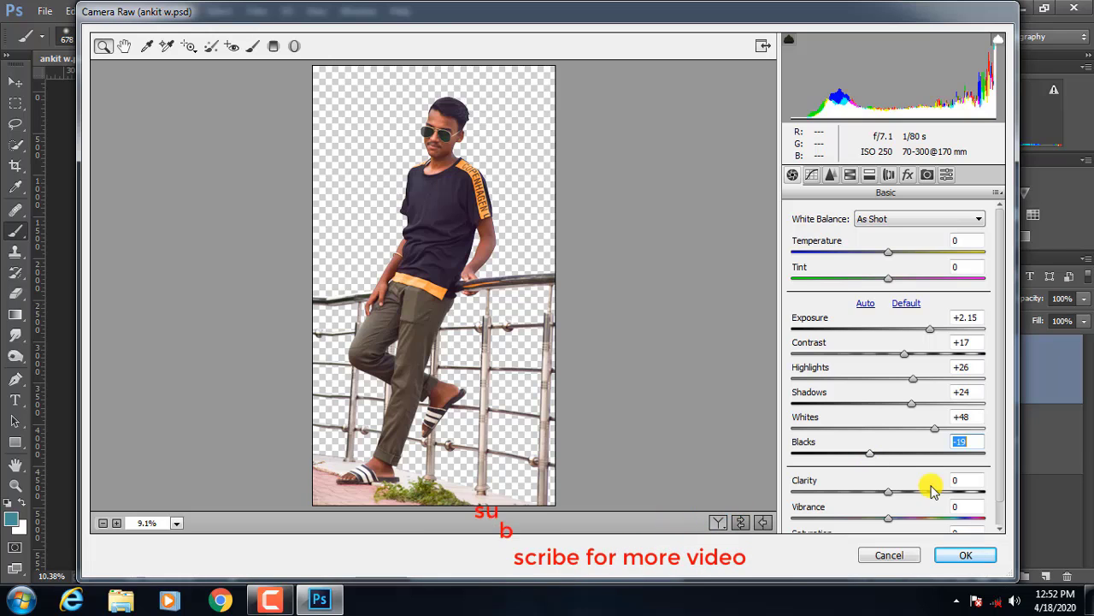
mouse_move(932, 489)
mouse_down()
mouse_move(864, 489)
mouse_move(886, 490)
mouse_up()
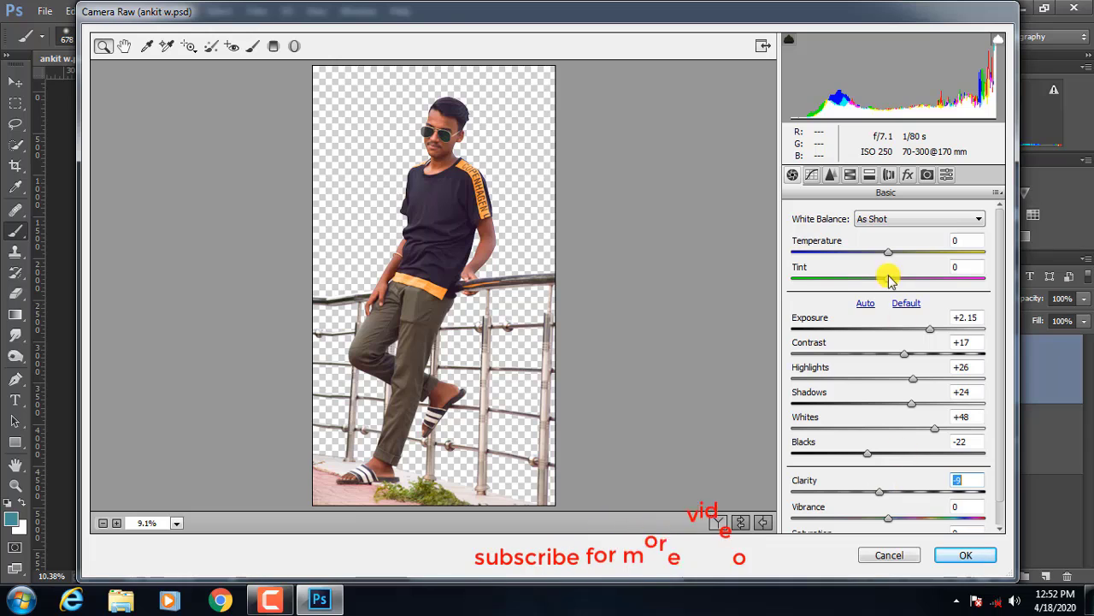
click(811, 176)
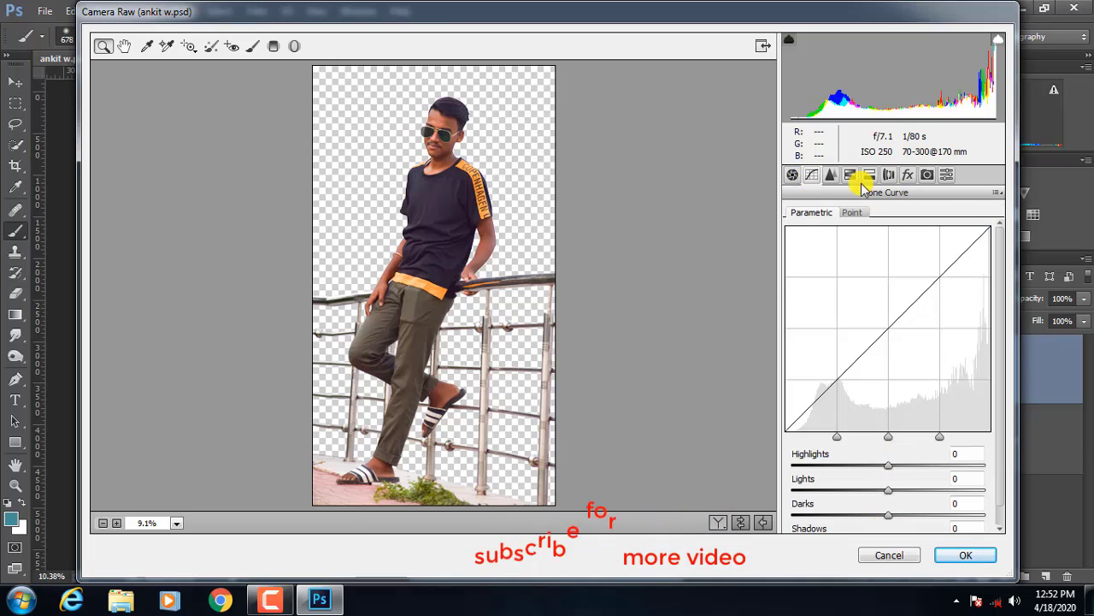
key(ctrl+alt+3)
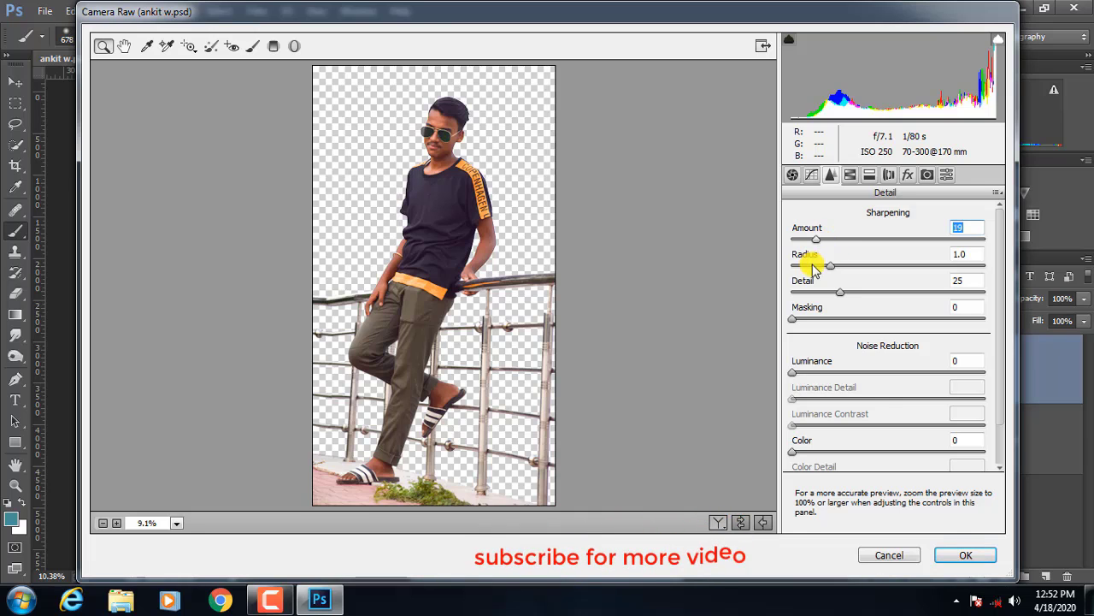
click(811, 176)
click(943, 553)
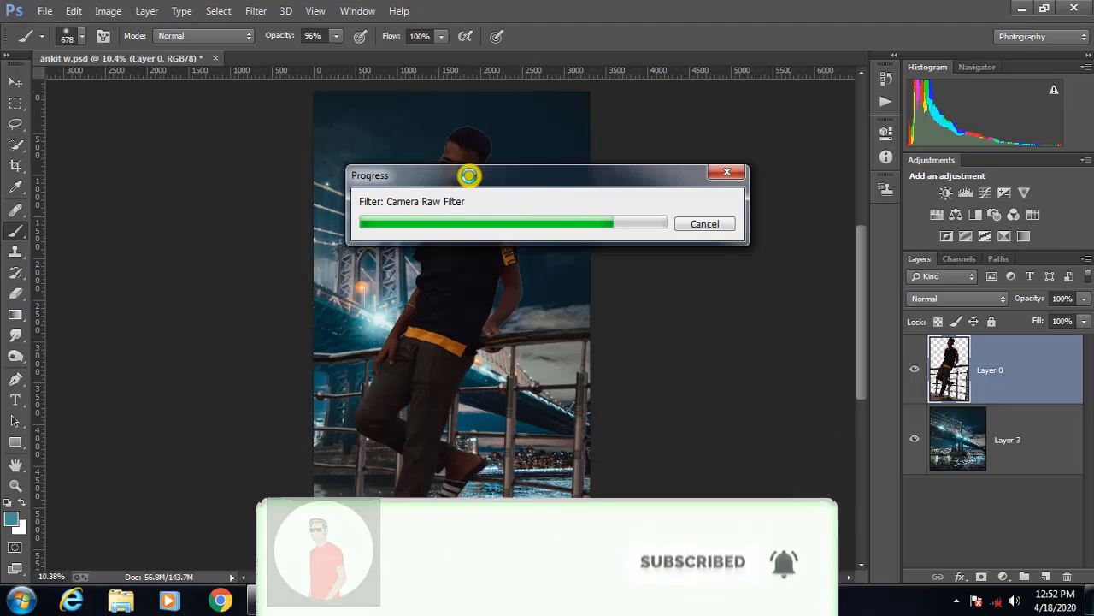
Step: Zoom in to check the man's brightened face, then zoom back out
scroll(460, 138, up, 2)
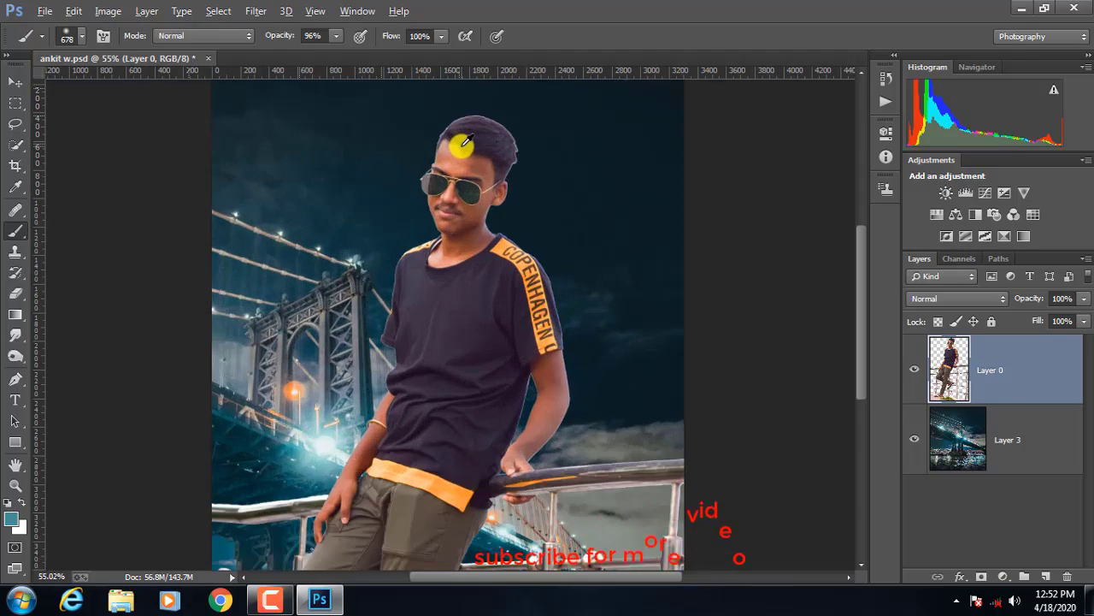
scroll(474, 154, up, 3)
scroll(482, 164, up, 2)
scroll(479, 168, up, 2)
scroll(479, 169, up, 2)
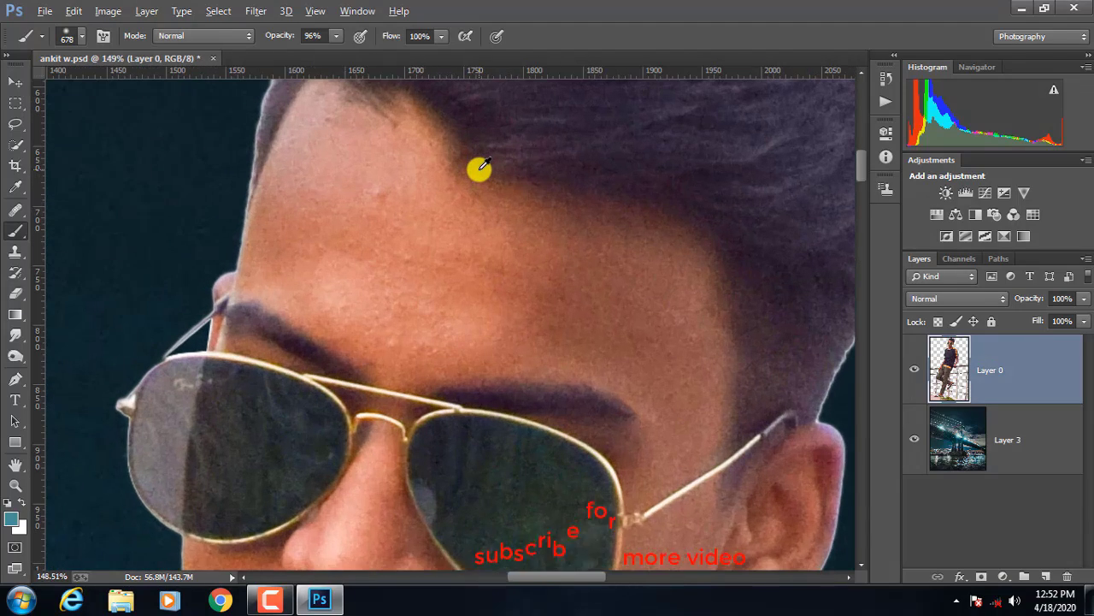
scroll(503, 182, down, 4)
scroll(501, 180, down, 4)
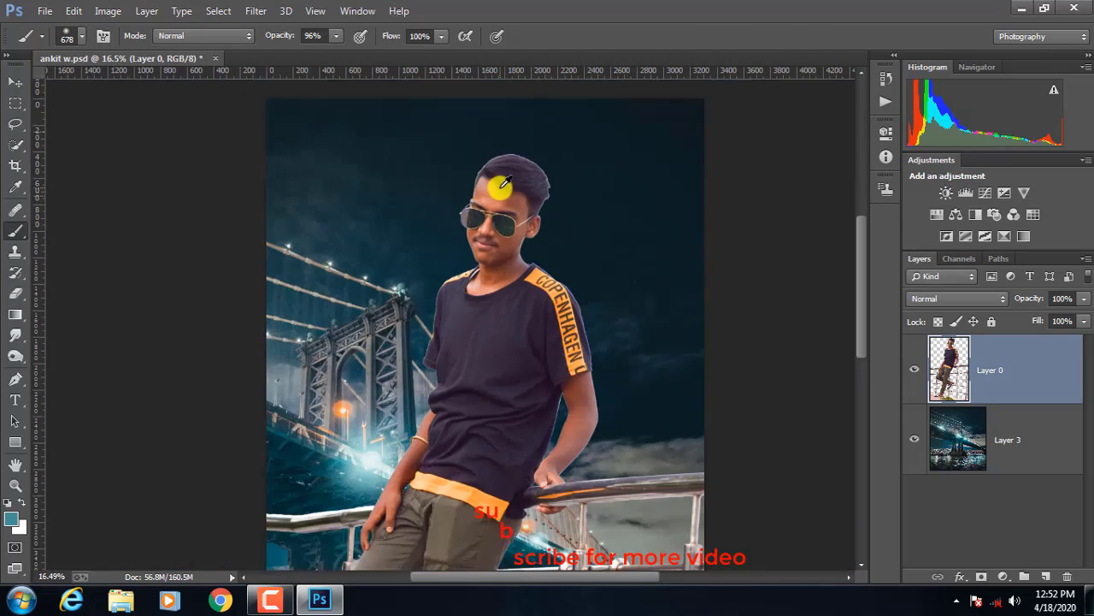
scroll(501, 181, down, 2)
Step: Select Layer 3 and run the Camera Raw Filter on it
click(1023, 462)
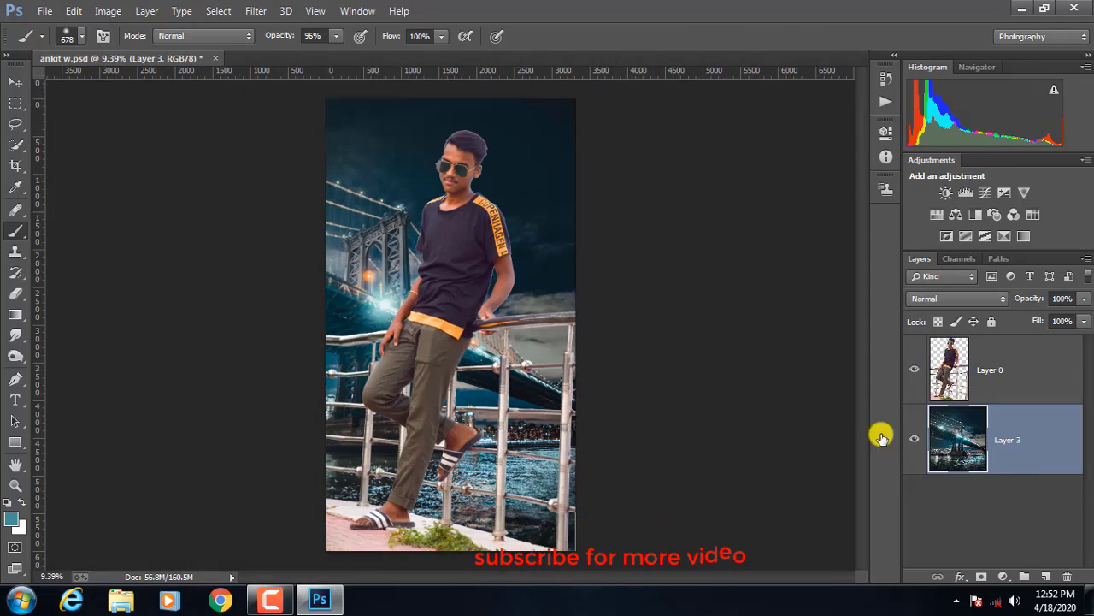
click(272, 11)
mouse_move(256, 11)
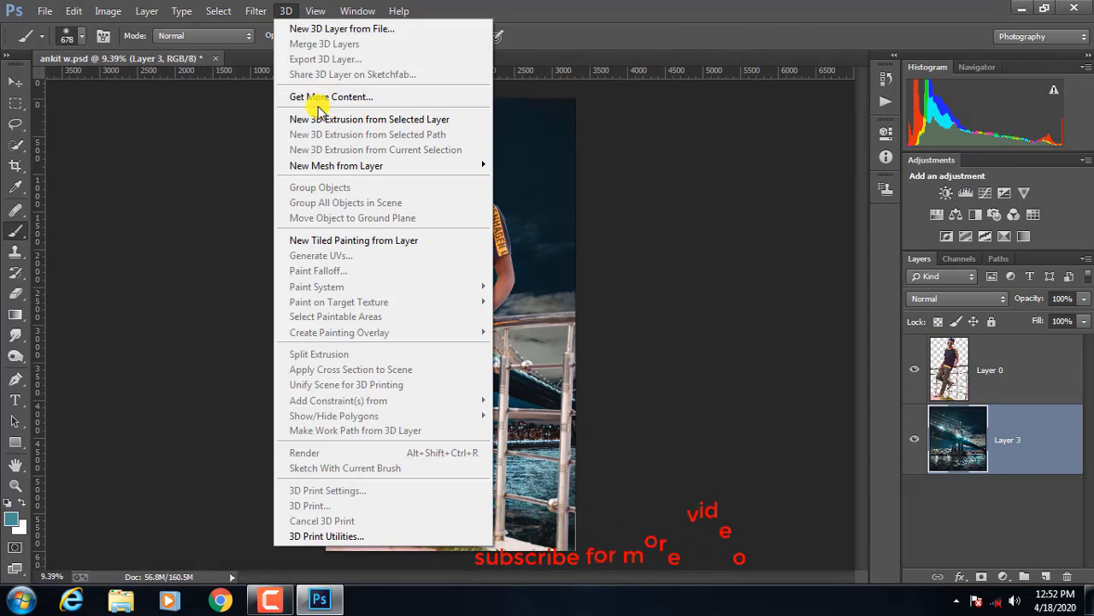
click(313, 103)
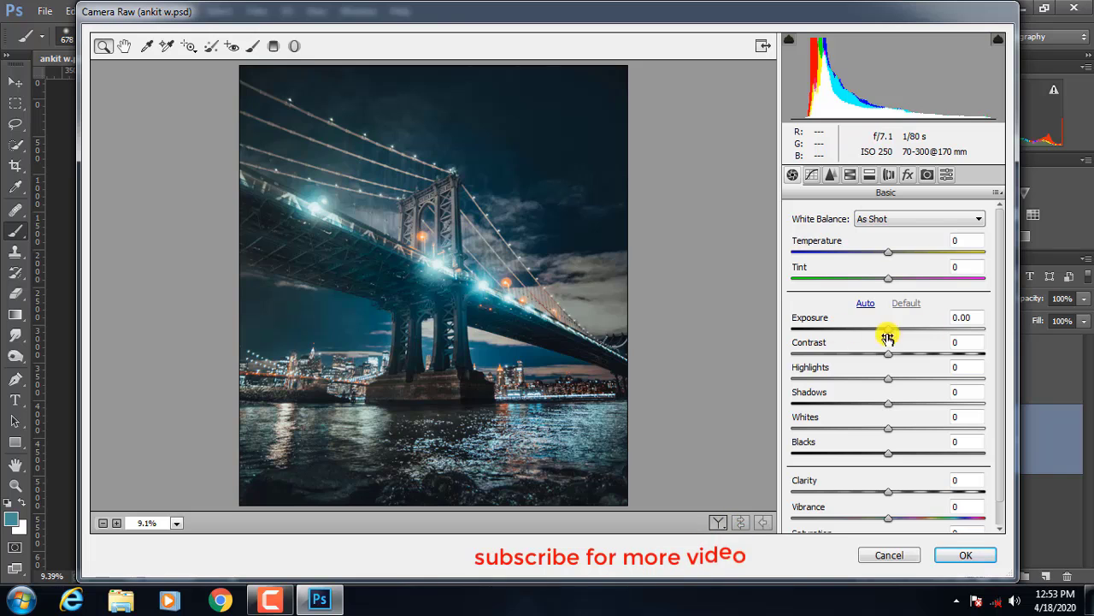
Step: Grade the bridge with Exposure +0.90 and tone curve Highlights +13, Lights +11, Darks +11, Shadows −19
mouse_move(883, 333)
mouse_down()
mouse_move(912, 334)
mouse_move(923, 354)
mouse_move(868, 354)
mouse_move(916, 350)
mouse_move(867, 381)
mouse_move(764, 384)
mouse_move(872, 391)
mouse_move(842, 402)
mouse_move(890, 414)
mouse_move(868, 419)
mouse_move(940, 411)
mouse_move(911, 413)
mouse_up()
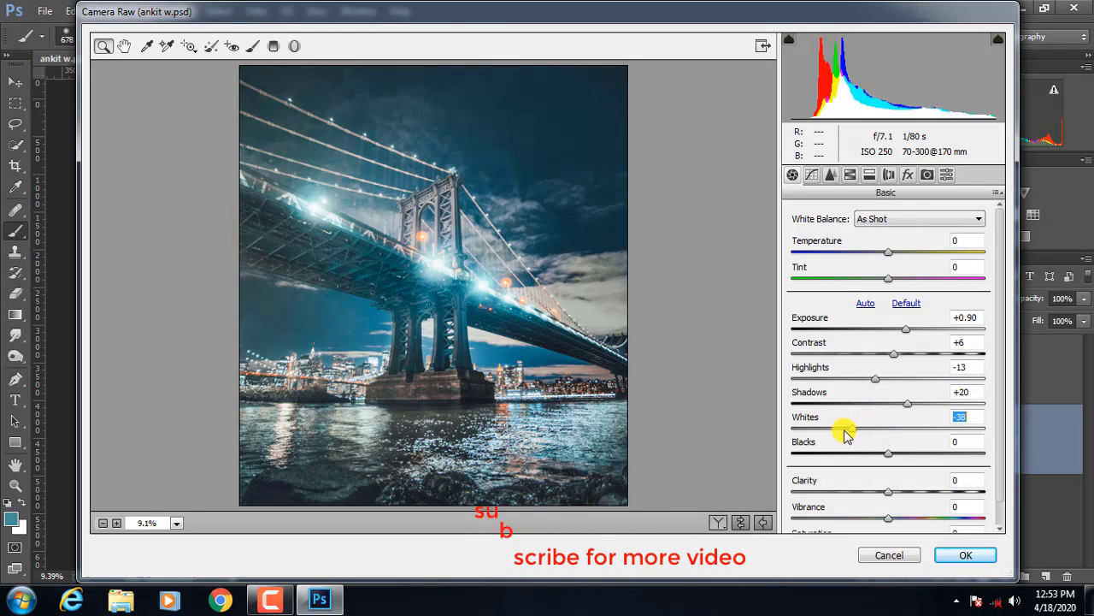
mouse_move(845, 435)
mouse_down()
mouse_move(904, 430)
mouse_move(913, 456)
mouse_move(869, 460)
mouse_move(912, 500)
mouse_up()
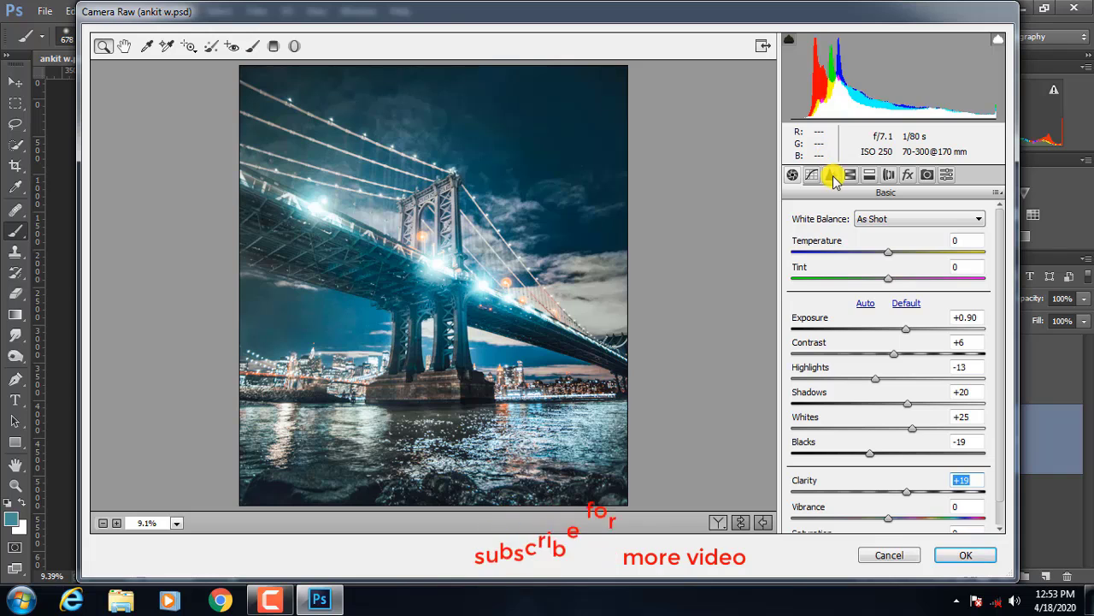
click(812, 175)
scroll(940, 455, down, 1)
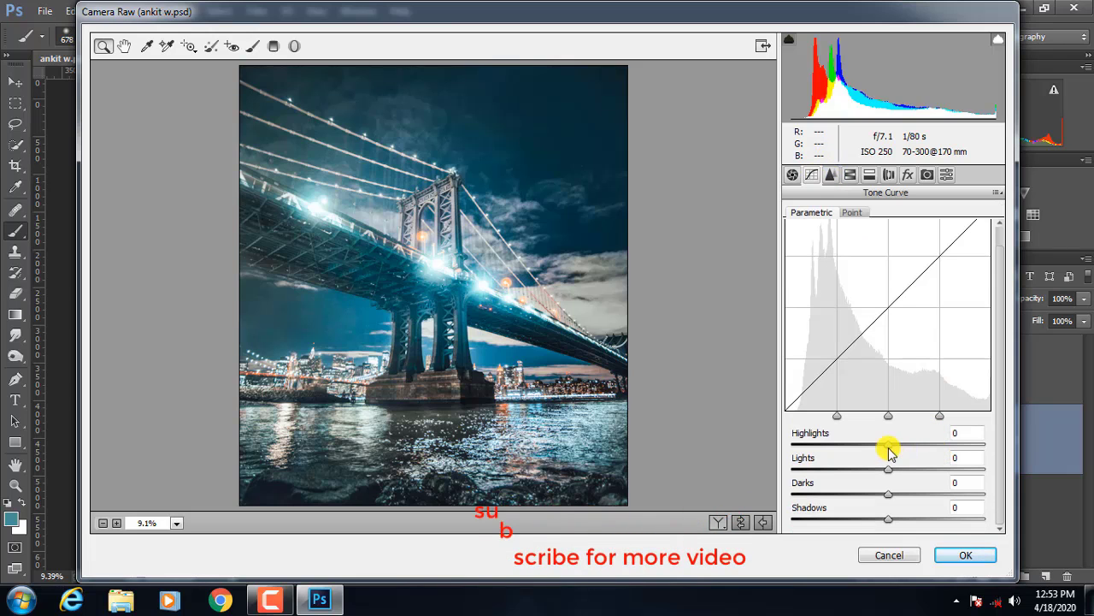
mouse_move(889, 451)
mouse_down()
mouse_move(930, 452)
mouse_move(875, 451)
mouse_move(931, 453)
mouse_move(918, 470)
mouse_move(890, 470)
mouse_move(898, 470)
mouse_move(847, 495)
mouse_move(898, 494)
mouse_move(890, 519)
mouse_up()
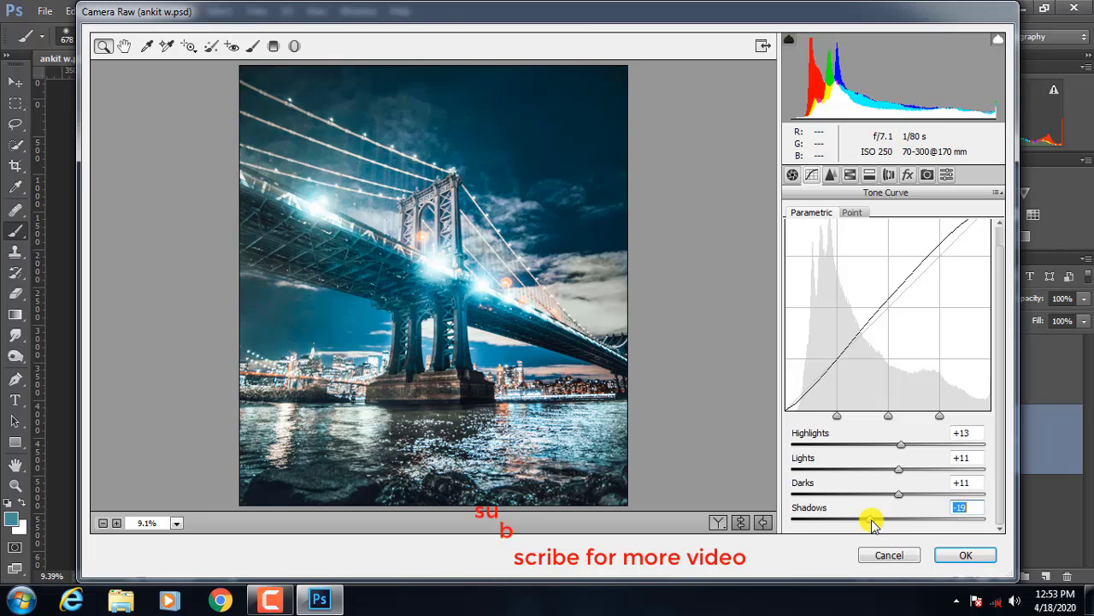
click(983, 560)
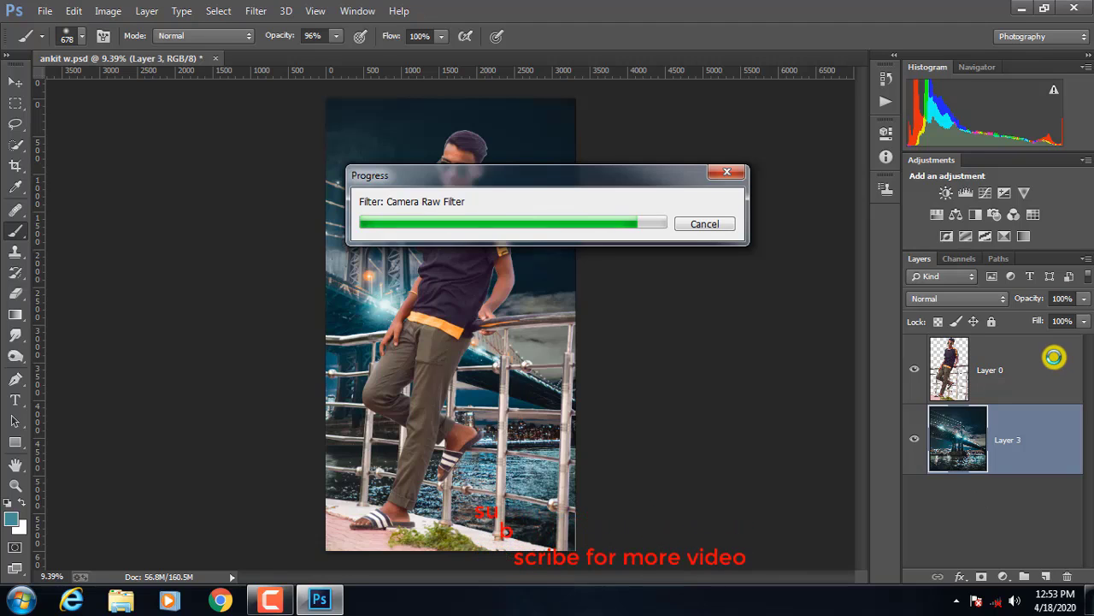
Step: Duplicate Layer 0 as Layer 0 copy
right_click(1056, 370)
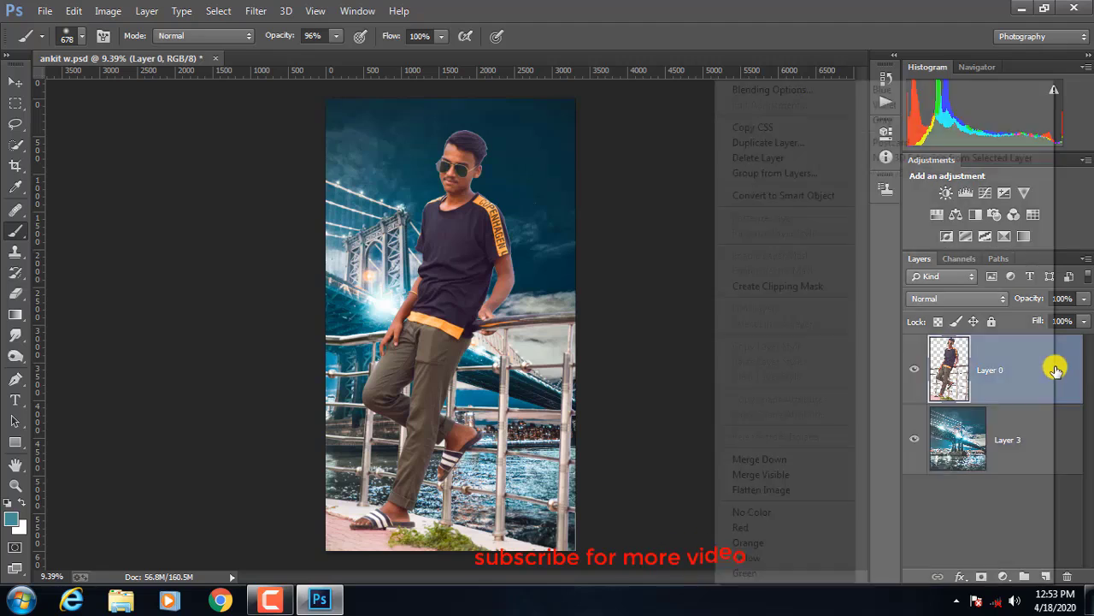
click(758, 145)
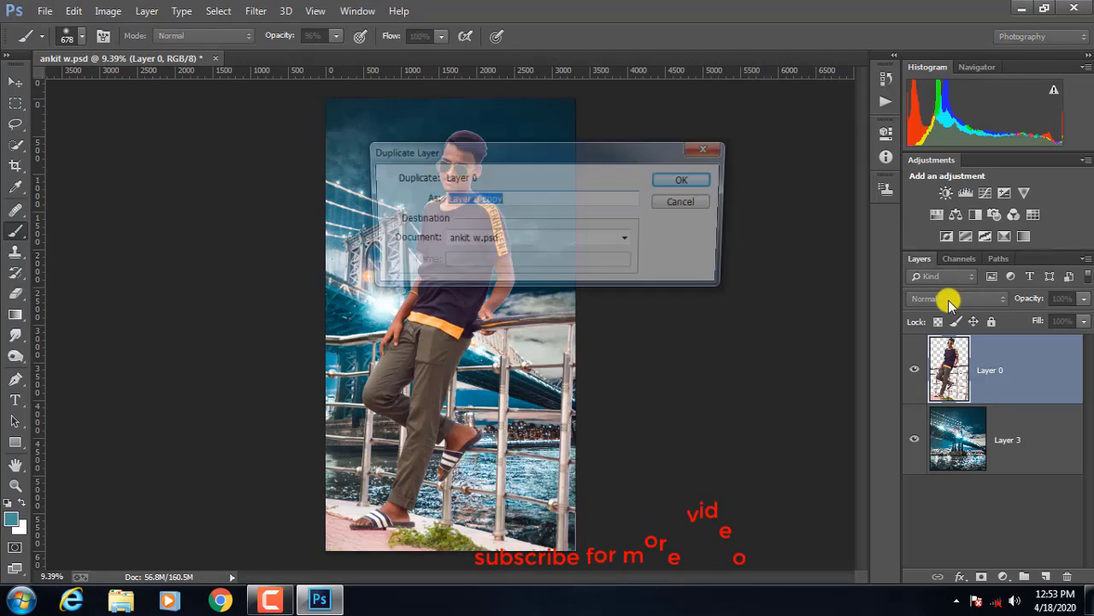
click(693, 180)
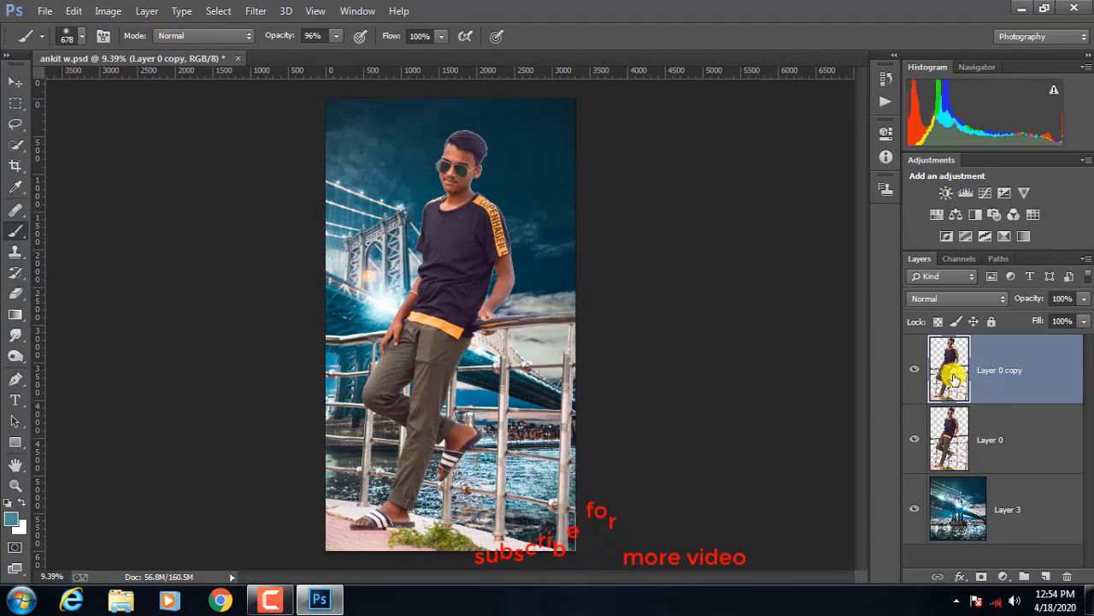
Step: Zoom in on the man's forehead for retouching
scroll(464, 72, up, 1)
scroll(447, 117, up, 3)
scroll(447, 97, up, 3)
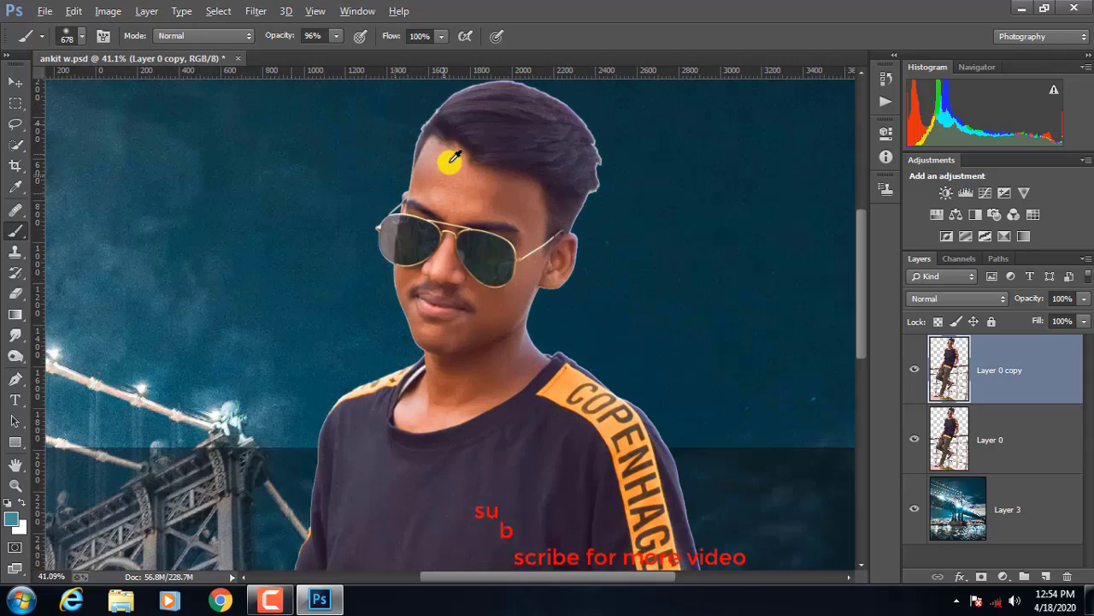
scroll(453, 160, up, 3)
scroll(453, 160, down, 2)
scroll(523, 180, down, 2)
scroll(589, 215, down, 2)
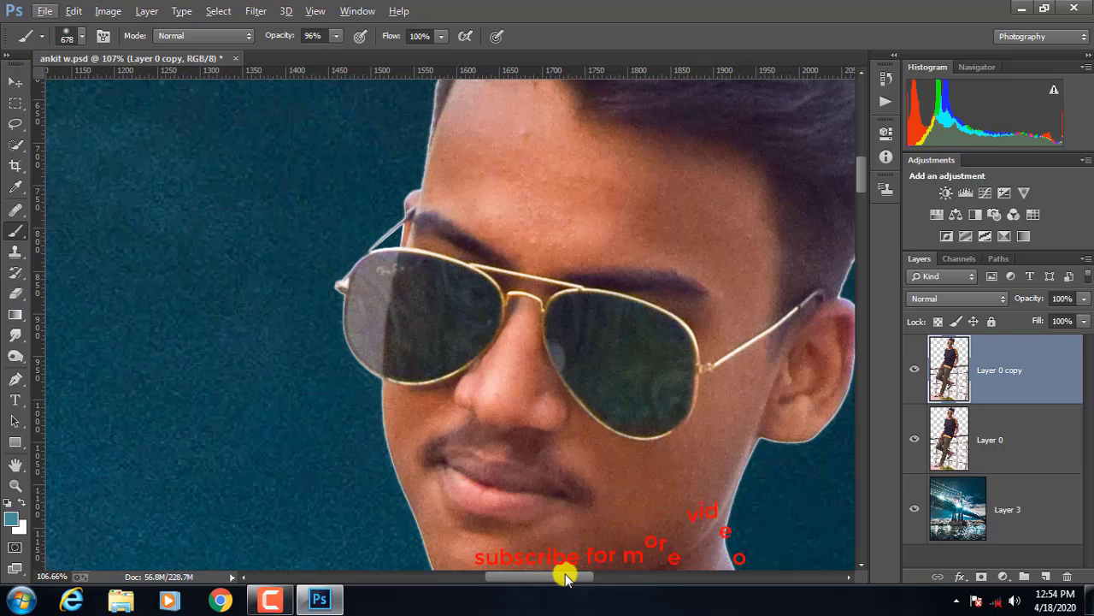
drag(565, 577, 581, 576)
scroll(569, 128, up, 3)
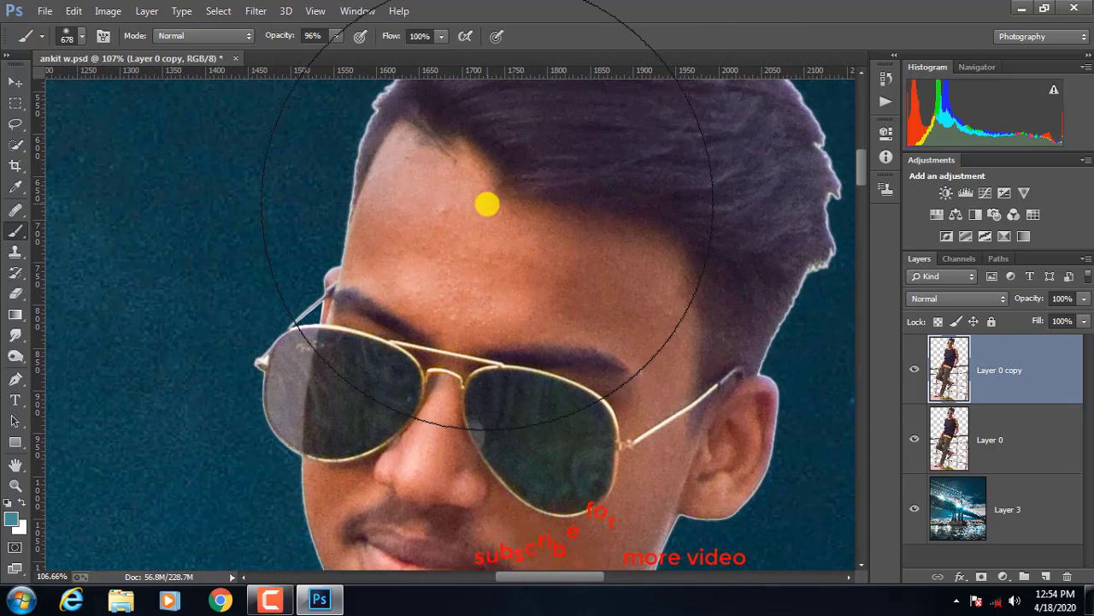
scroll(466, 216, up, 2)
scroll(256, 274, up, 1)
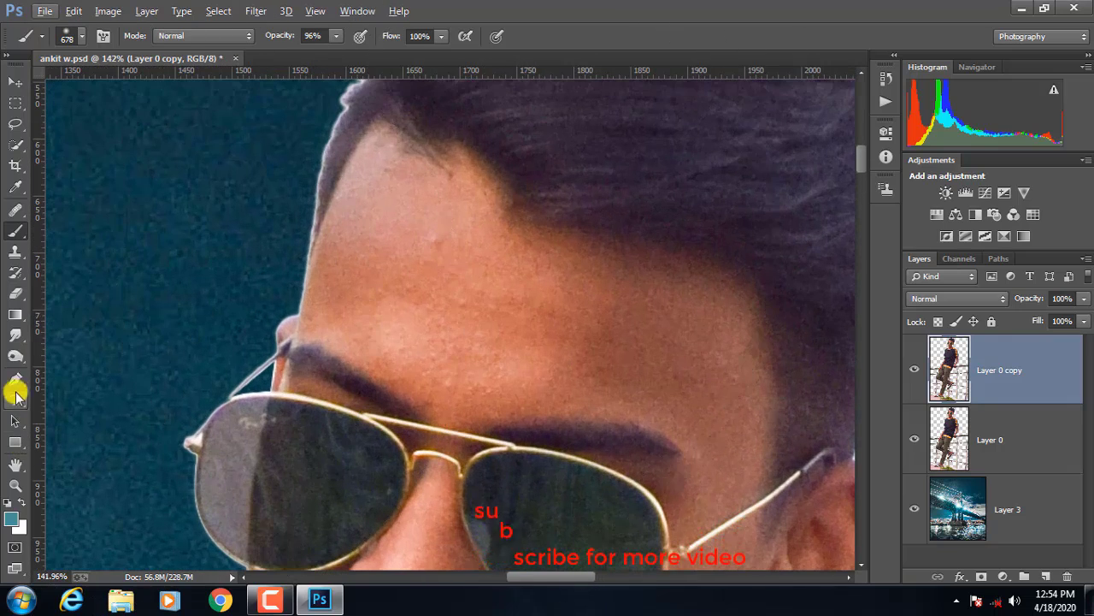
Step: Set up the Smudge tool with a soft brush at 16% strength and a smaller size
click(16, 338)
right_click(13, 340)
click(53, 363)
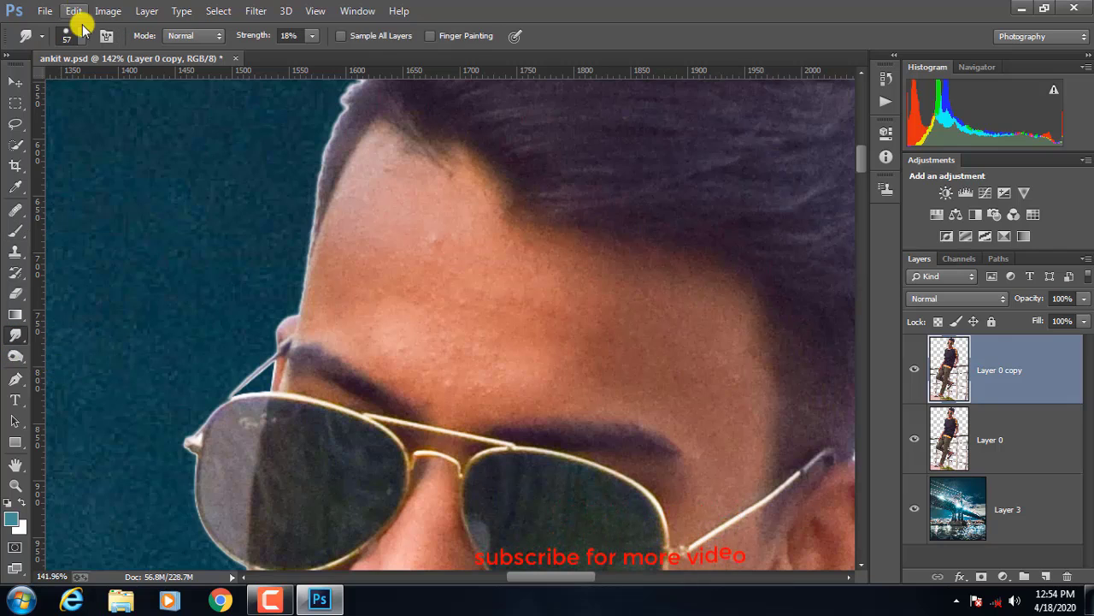
click(81, 34)
scroll(214, 406, down, 3)
scroll(216, 397, down, 3)
scroll(219, 393, down, 3)
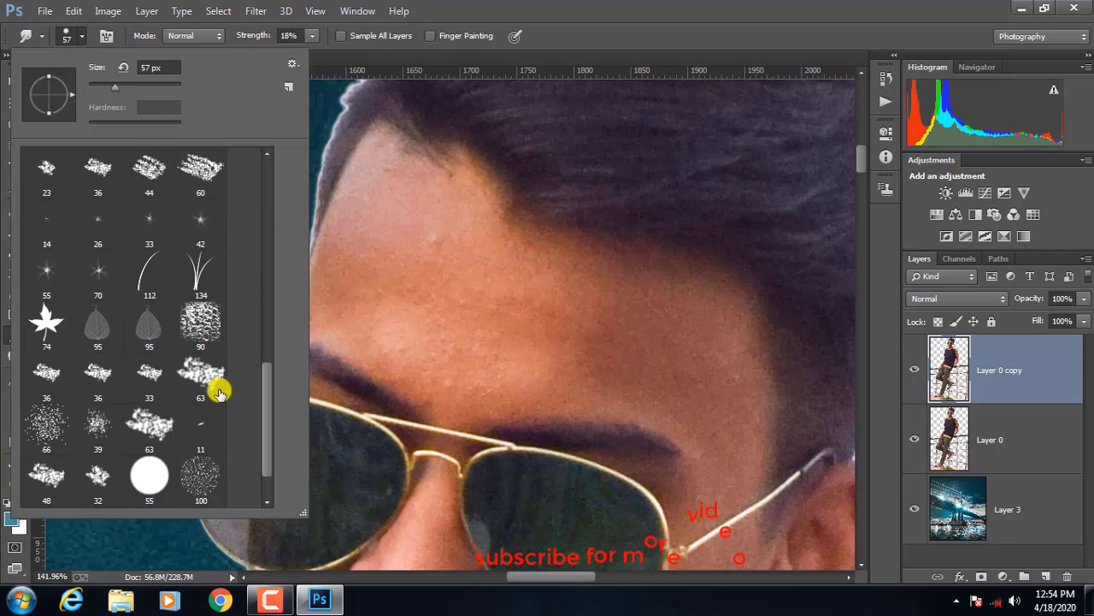
scroll(219, 393, down, 1)
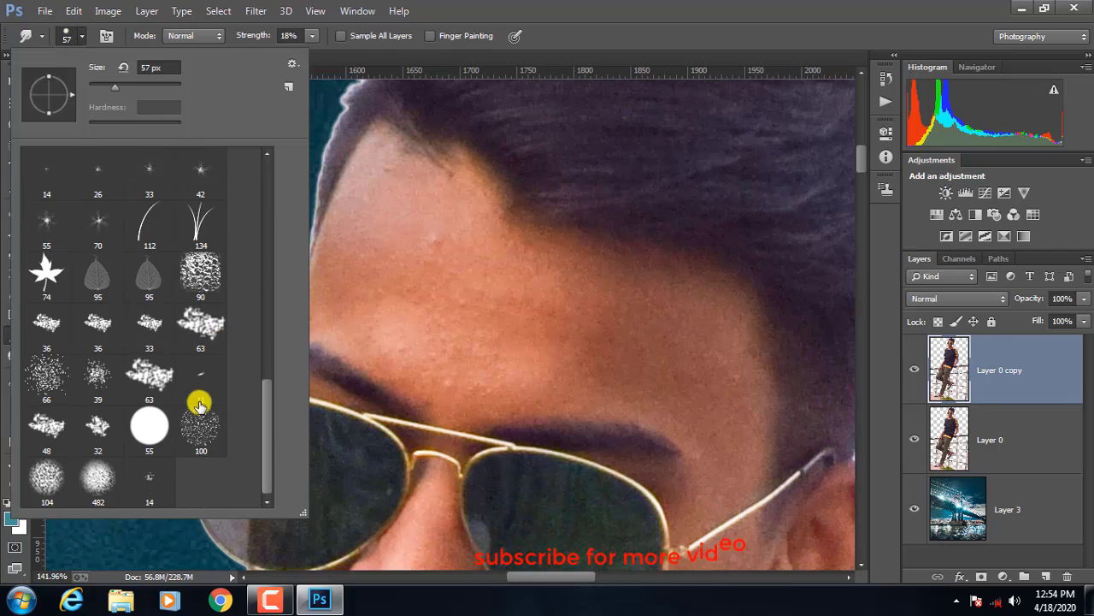
click(82, 34)
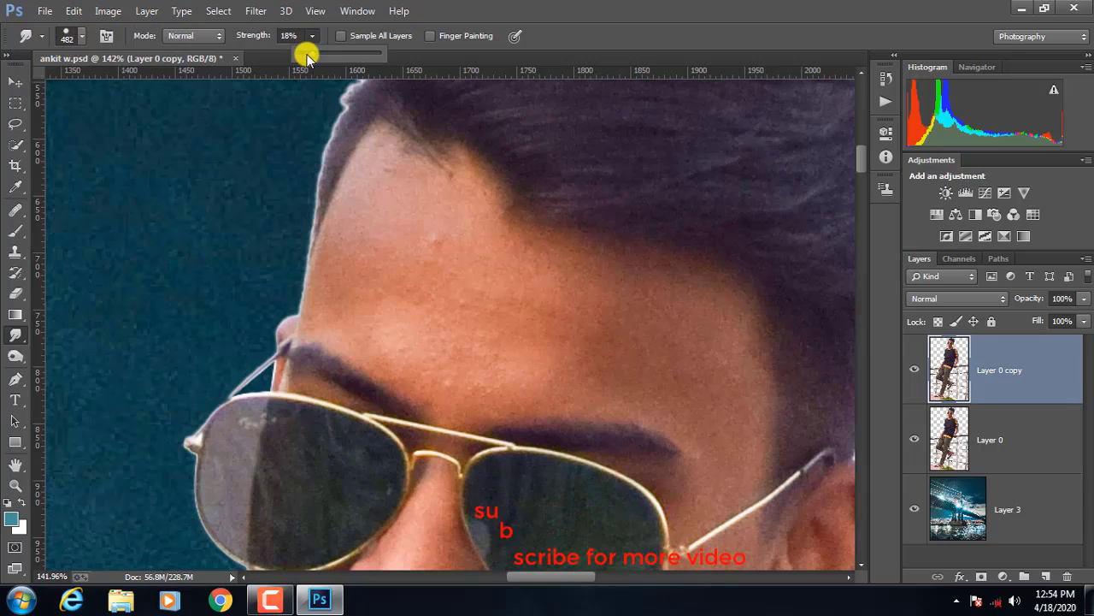
click(312, 56)
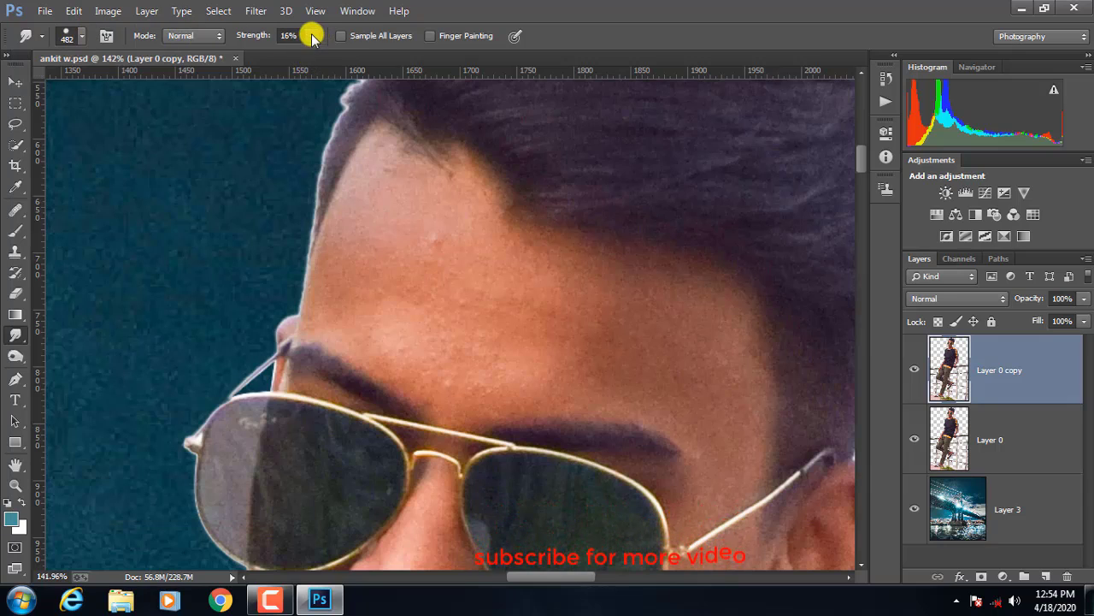
mouse_move(452, 266)
mouse_down()
mouse_move(427, 311)
mouse_move(591, 283)
mouse_up()
Step: Smooth the skin on the forehead and the cheek below the glasses
mouse_move(427, 209)
mouse_down()
mouse_move(391, 171)
mouse_move(539, 307)
mouse_move(575, 388)
mouse_move(496, 367)
mouse_move(675, 293)
mouse_move(334, 283)
mouse_move(449, 382)
mouse_move(405, 360)
mouse_up()
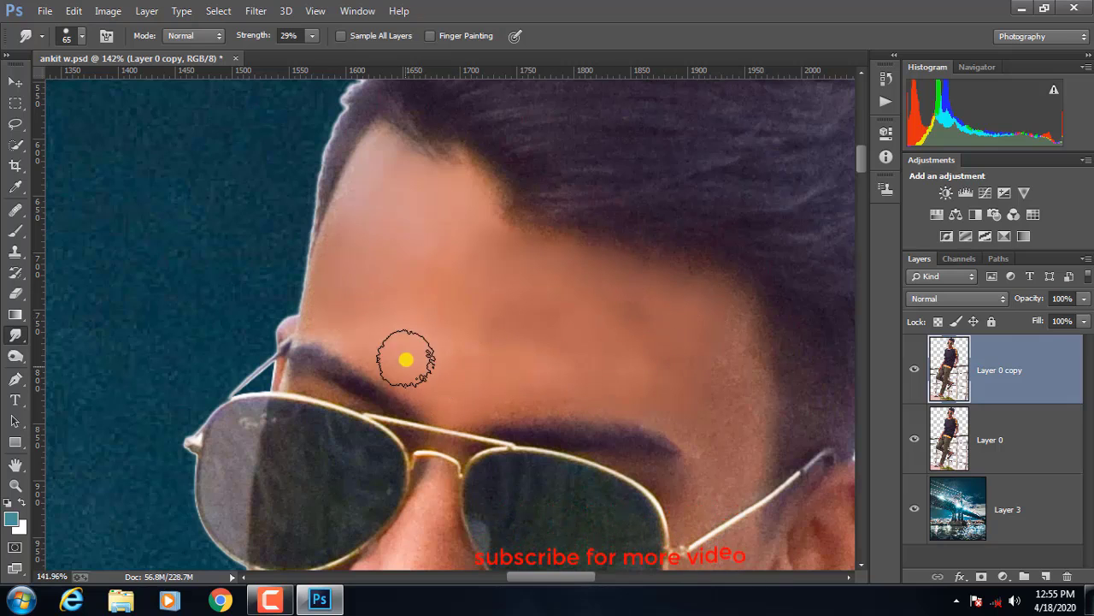
scroll(696, 259, down, 3)
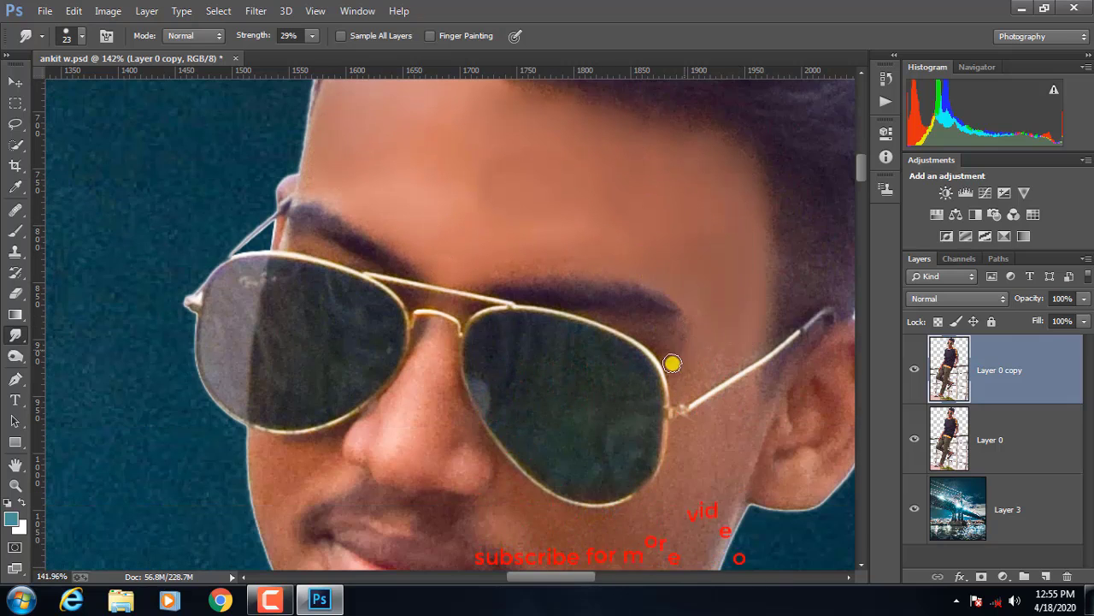
scroll(694, 387, down, 5)
right_click(724, 205)
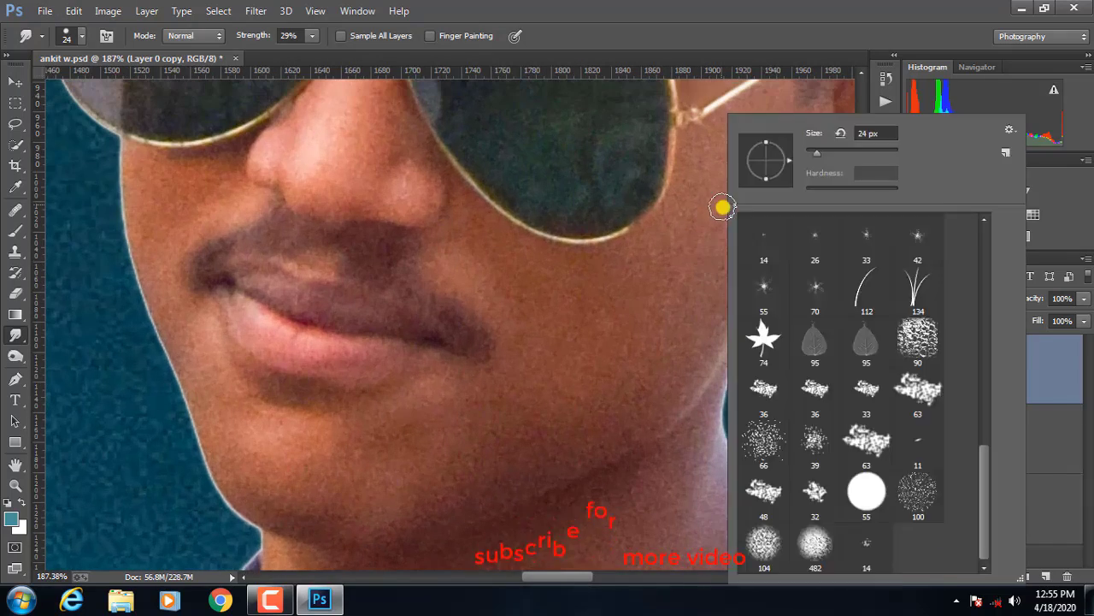
key(Escape)
scroll(738, 294, up, 2)
drag(698, 276, 627, 389)
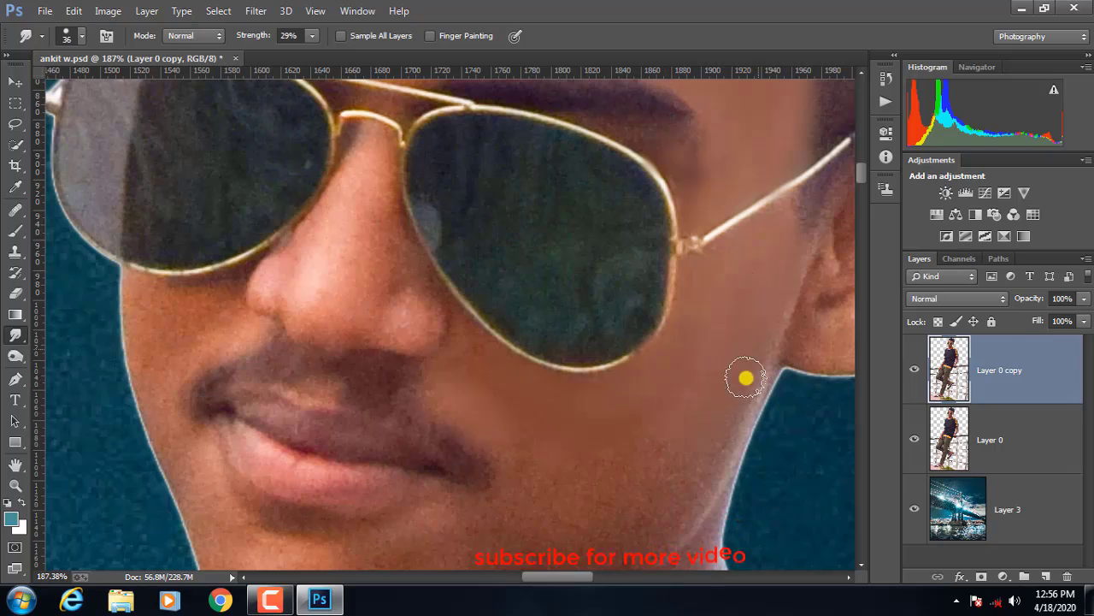
Step: Smooth the skin over the nose, cheeks, jawline and chin
scroll(359, 234, up, 2)
mouse_move(308, 353)
mouse_down()
mouse_move(354, 359)
mouse_move(398, 330)
mouse_move(283, 362)
mouse_up()
scroll(193, 243, down, 5)
mouse_move(218, 228)
mouse_down()
mouse_move(245, 251)
mouse_move(166, 315)
mouse_up()
scroll(166, 315, down, 5)
mouse_move(252, 306)
mouse_down()
mouse_move(304, 387)
mouse_move(312, 354)
mouse_move(399, 313)
mouse_move(210, 252)
mouse_move(524, 234)
mouse_up()
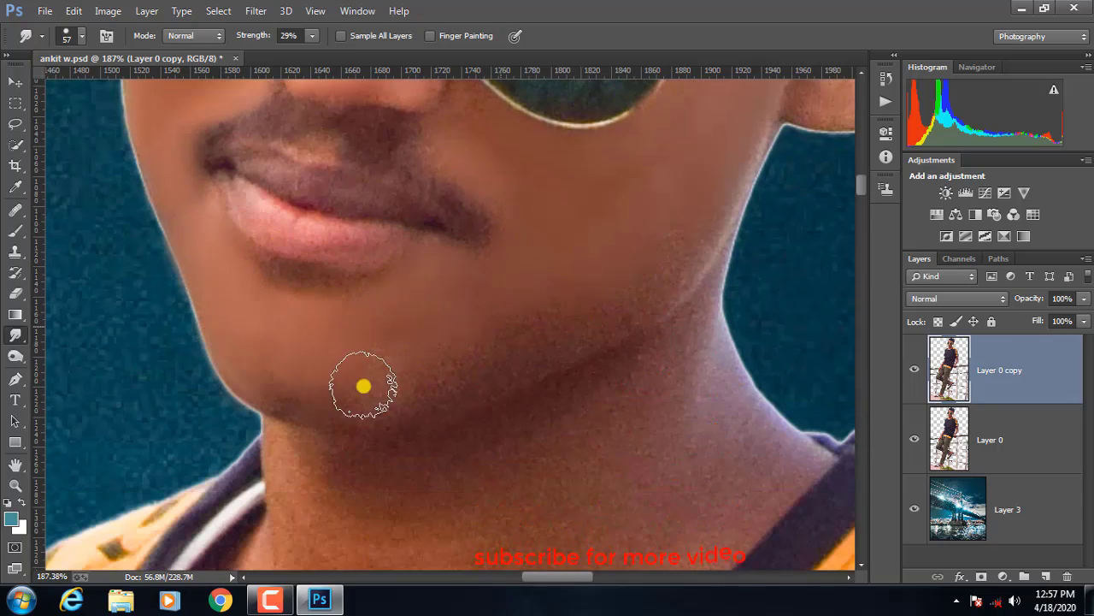
drag(296, 391, 507, 364)
scroll(386, 369, down, 5)
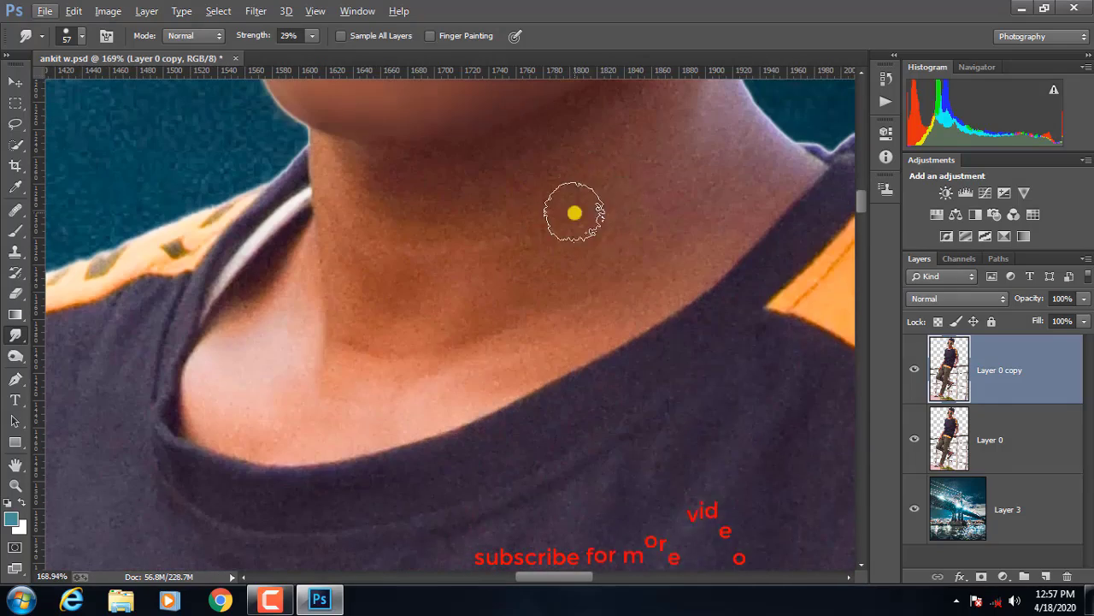
mouse_move(572, 215)
mouse_down()
mouse_move(452, 247)
mouse_move(709, 176)
mouse_up()
scroll(709, 176, up, 3)
drag(375, 390, 696, 245)
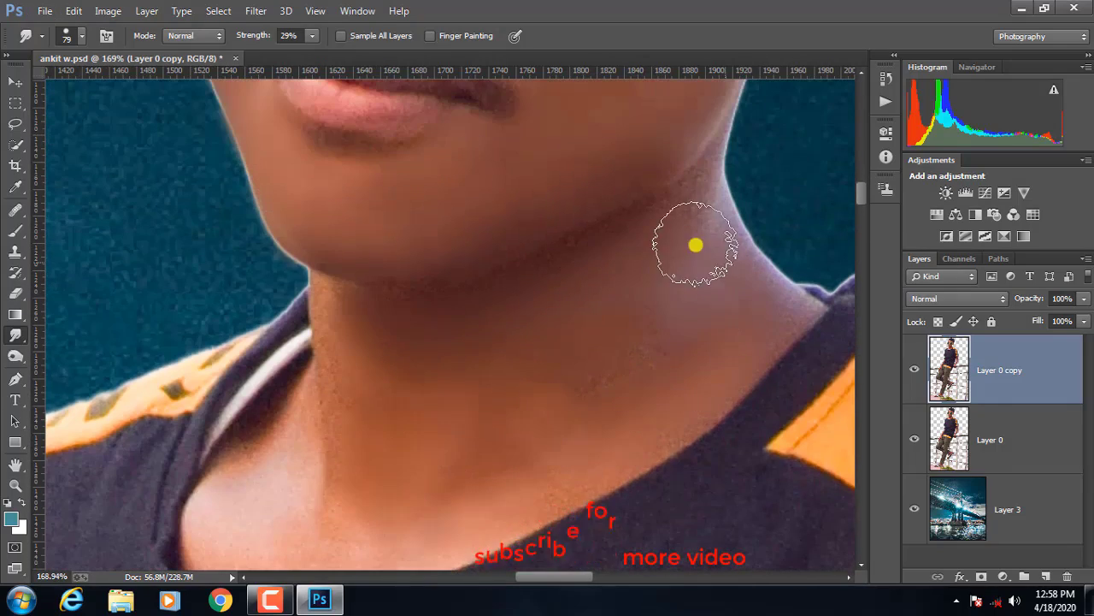
scroll(696, 245, down, 1)
mouse_move(315, 384)
mouse_down()
mouse_move(225, 456)
mouse_move(332, 471)
mouse_move(379, 342)
mouse_up()
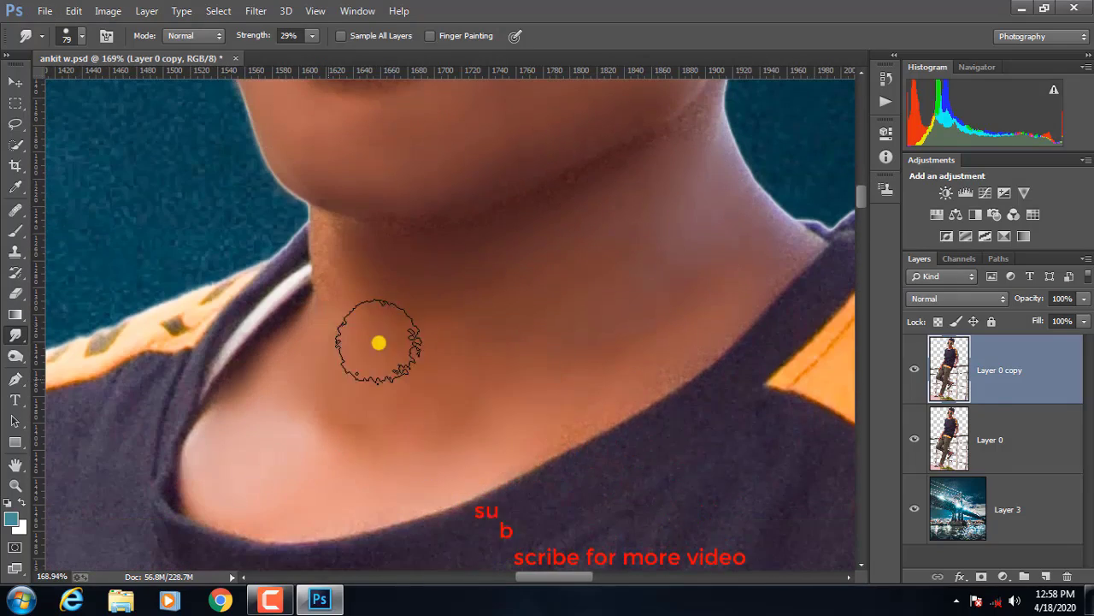
Step: With a smaller brush, smooth the skin across the neck
key([)
key([)
key([)
scroll(379, 342, up, 2)
mouse_move(296, 200)
mouse_down()
mouse_move(296, 183)
mouse_move(641, 141)
mouse_up()
scroll(642, 141, down, 5)
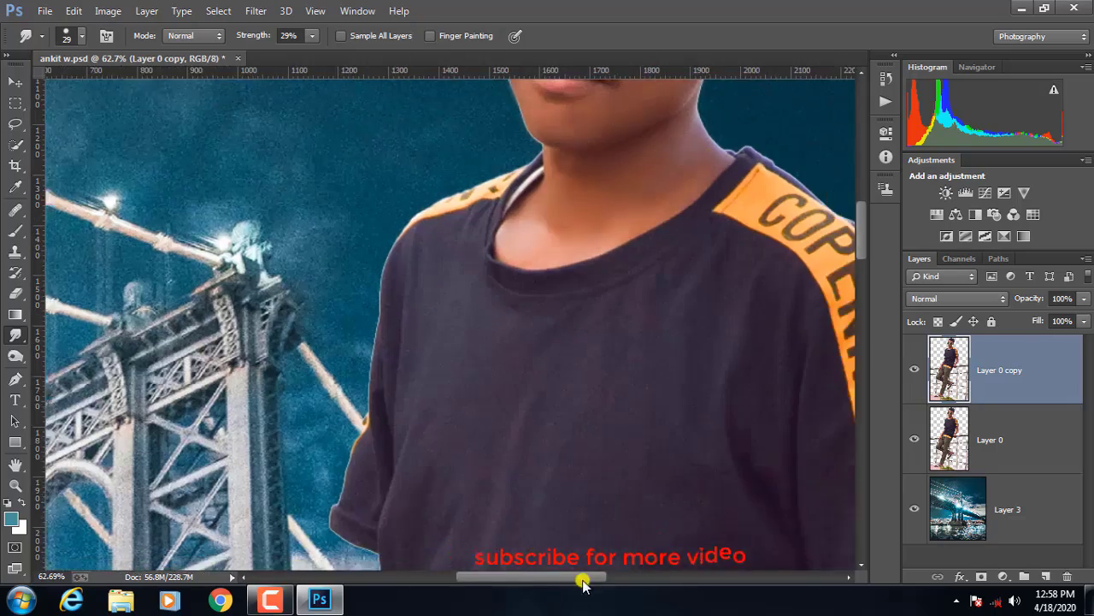
scroll(431, 426, up, 5)
scroll(517, 442, down, 2)
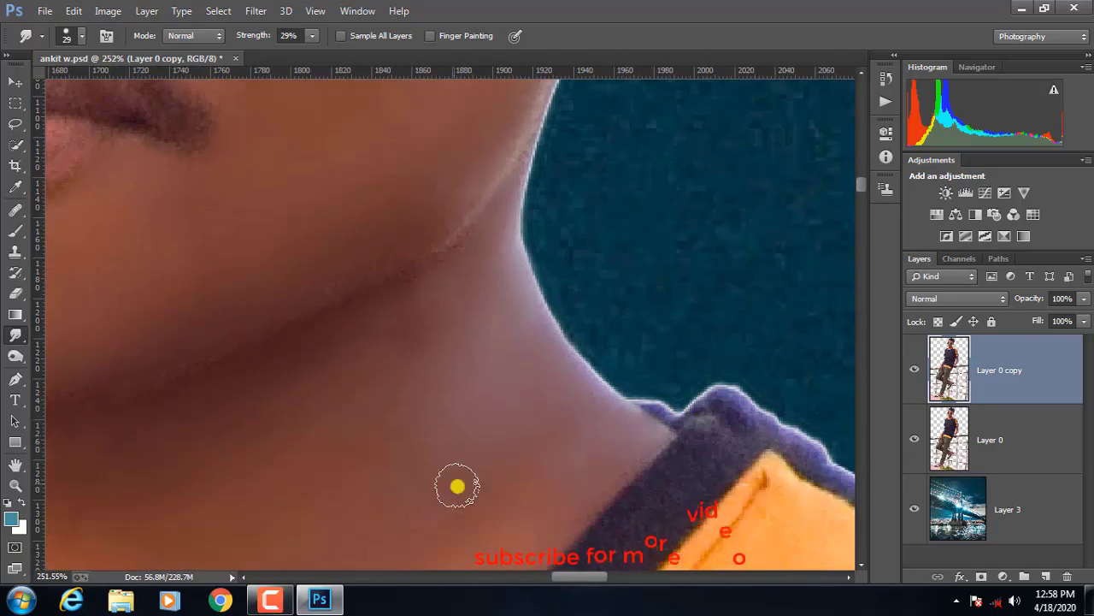
scroll(607, 320, down, 5)
scroll(597, 490, up, 5)
scroll(630, 283, down, 3)
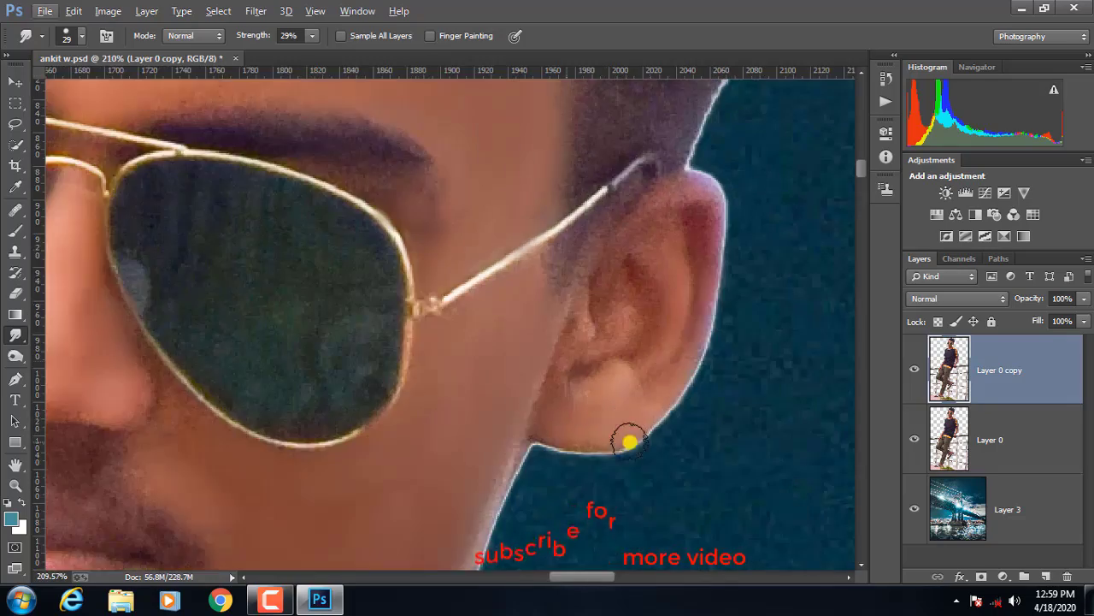
scroll(627, 440, down, 2)
scroll(641, 277, up, 4)
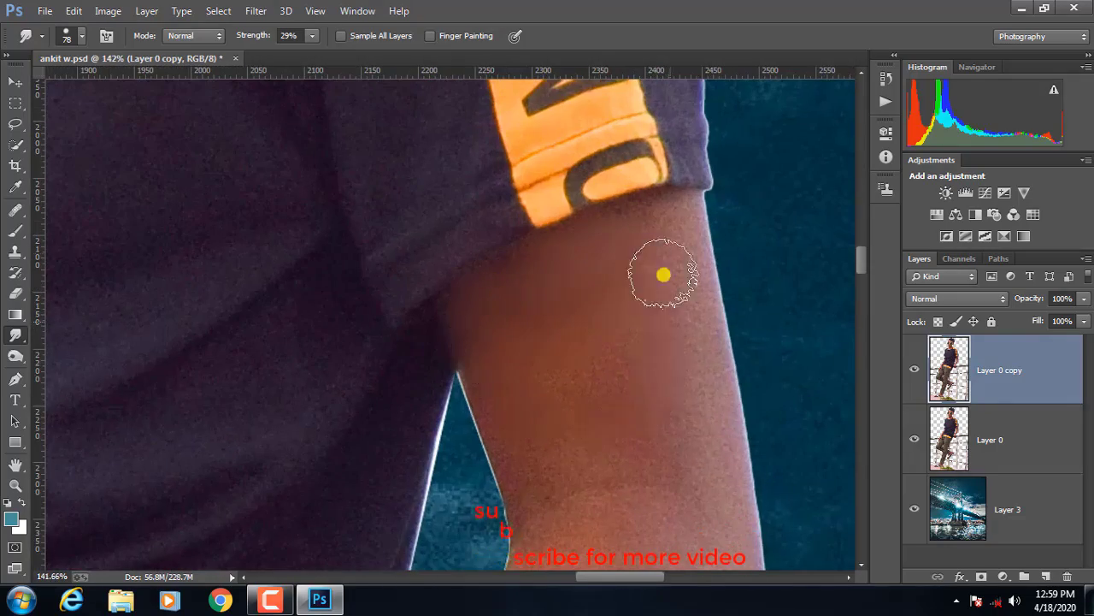
scroll(712, 490, down, 3)
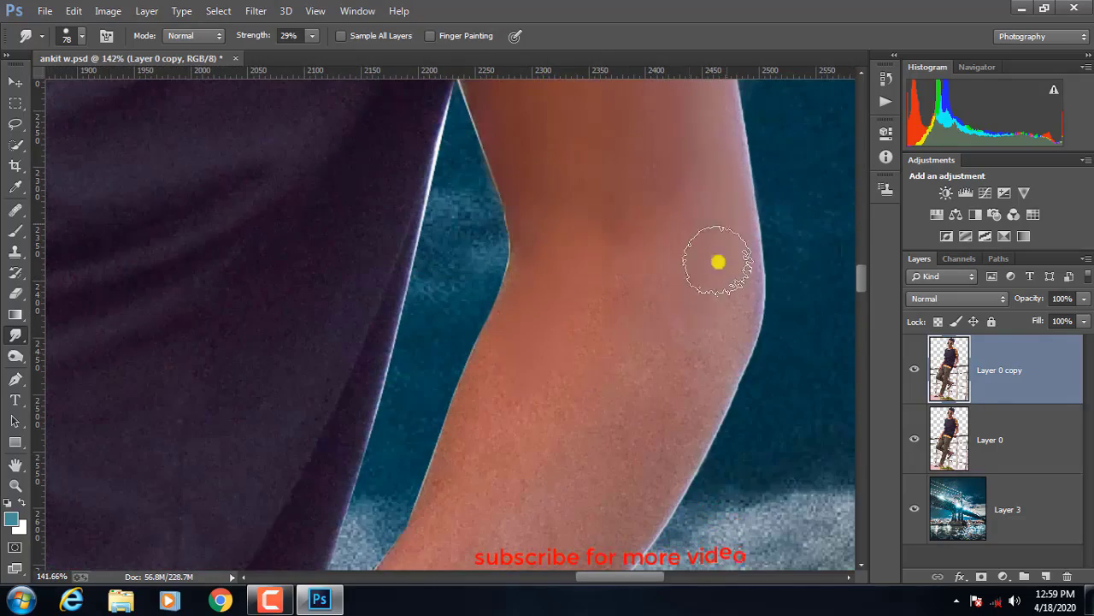
scroll(513, 337, up, 1)
scroll(547, 359, up, 2)
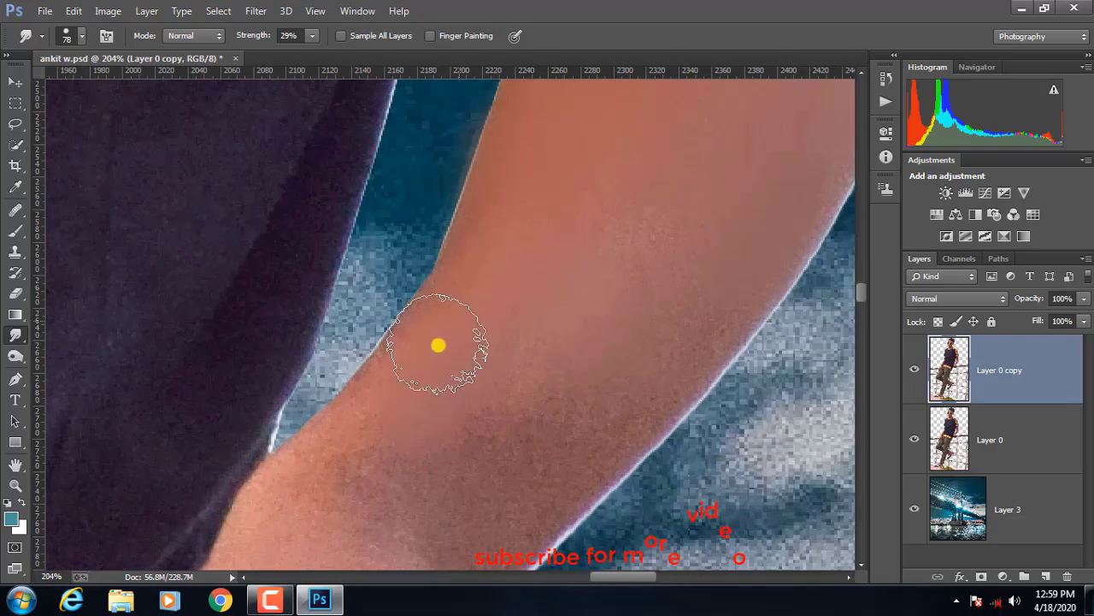
scroll(510, 306, down, 3)
Step: Smooth the skin along the arm's edge, upper arm and lower arm
key(bracketleft)
key(bracketleft)
key(bracketleft)
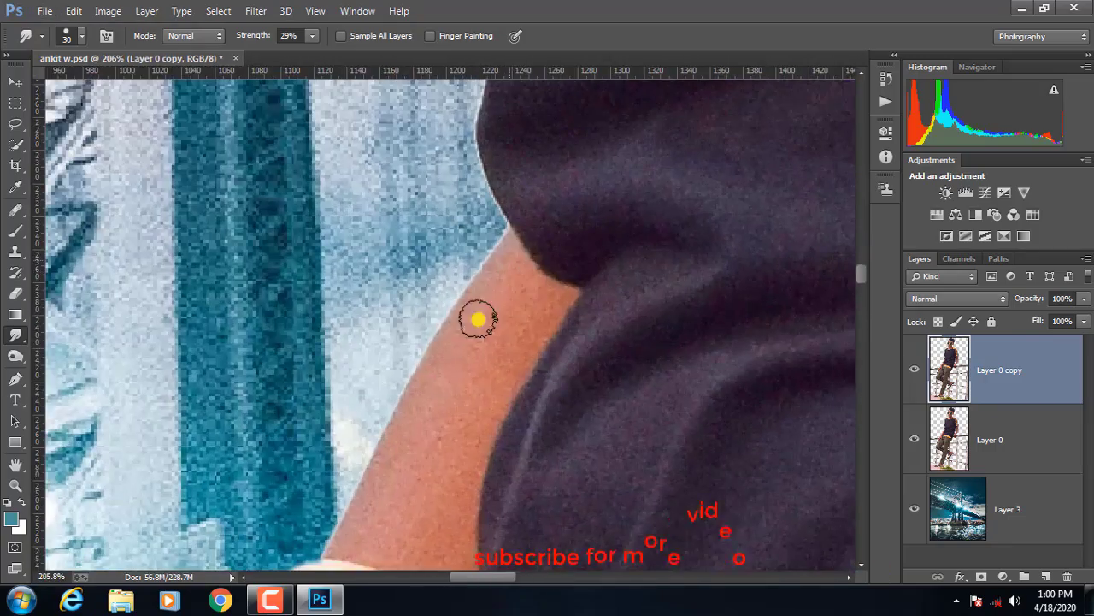
drag(477, 319, 494, 296)
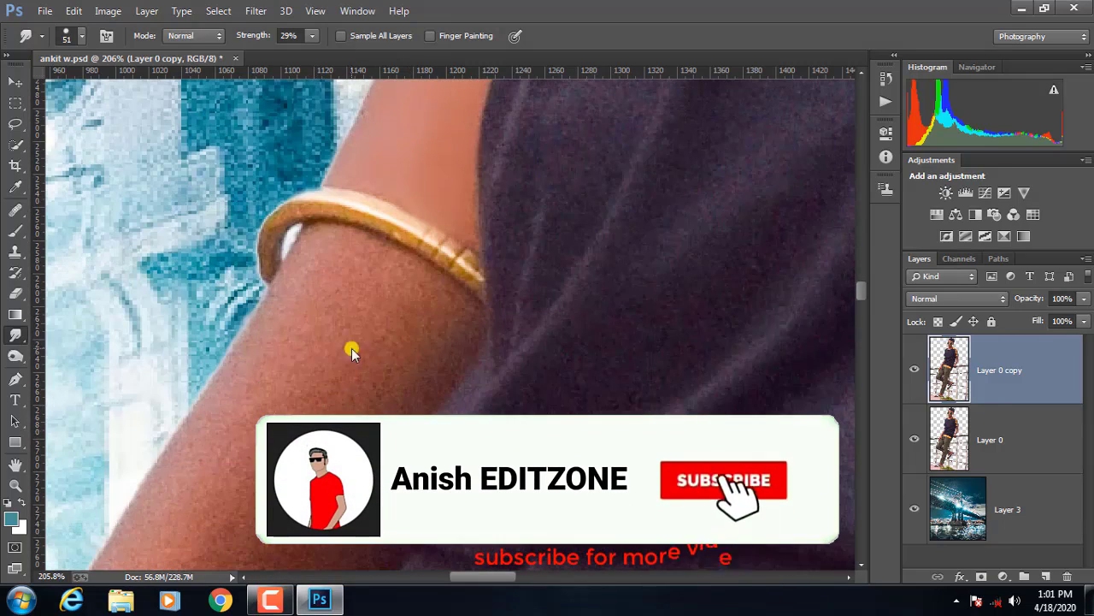
mouse_move(351, 351)
mouse_down()
mouse_move(354, 285)
mouse_move(413, 323)
mouse_up()
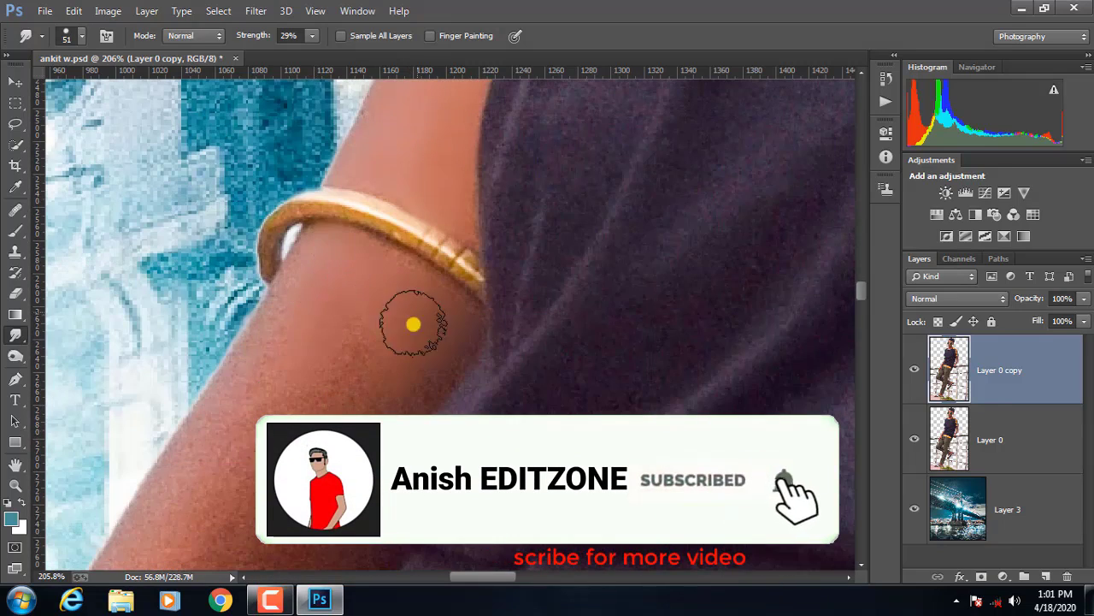
scroll(257, 385, down, 3)
mouse_move(183, 366)
mouse_down()
mouse_move(223, 349)
mouse_move(209, 472)
mouse_up()
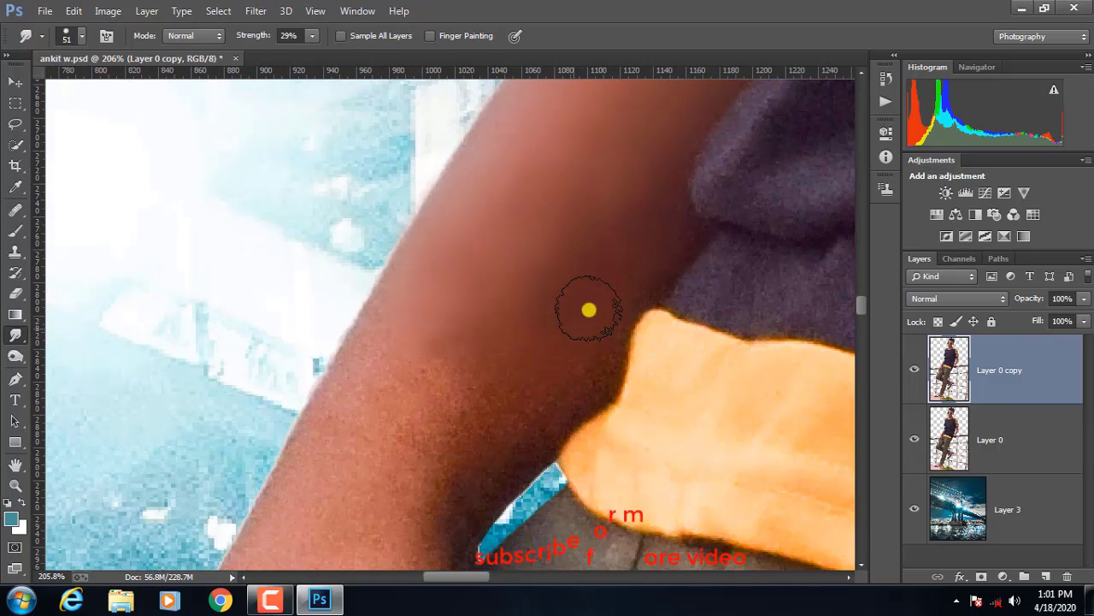
mouse_move(587, 310)
mouse_down()
mouse_move(462, 384)
mouse_move(627, 156)
mouse_move(394, 435)
mouse_up()
scroll(393, 434, down, 3)
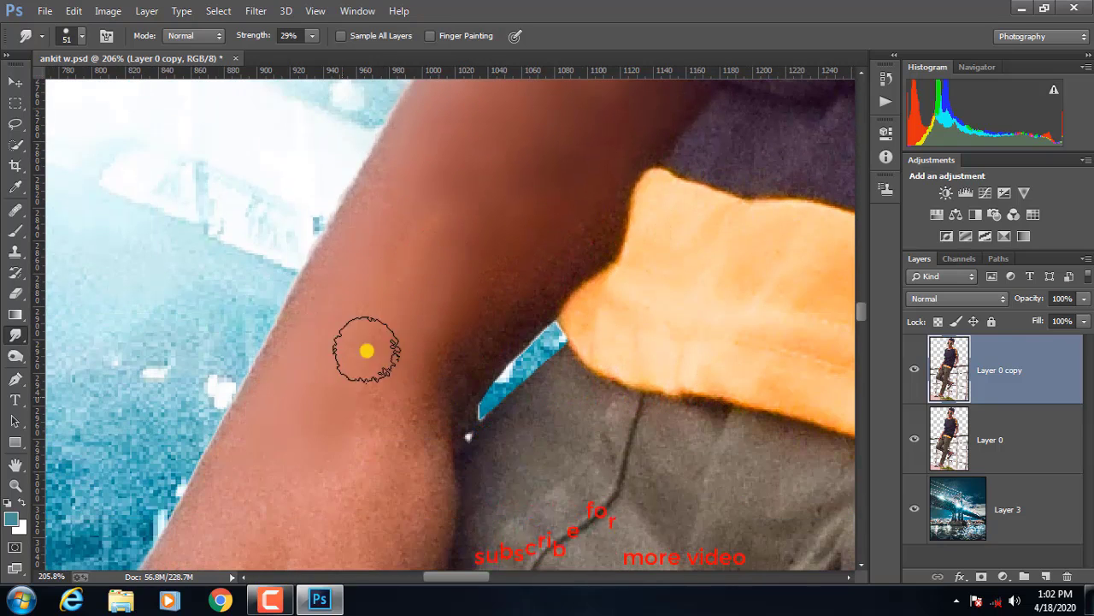
scroll(366, 350, down, 3)
Step: Enlarge the brush to about 80 px and smooth the wrinkles on the heel
drag(256, 342, 354, 342)
scroll(330, 488, down, 2)
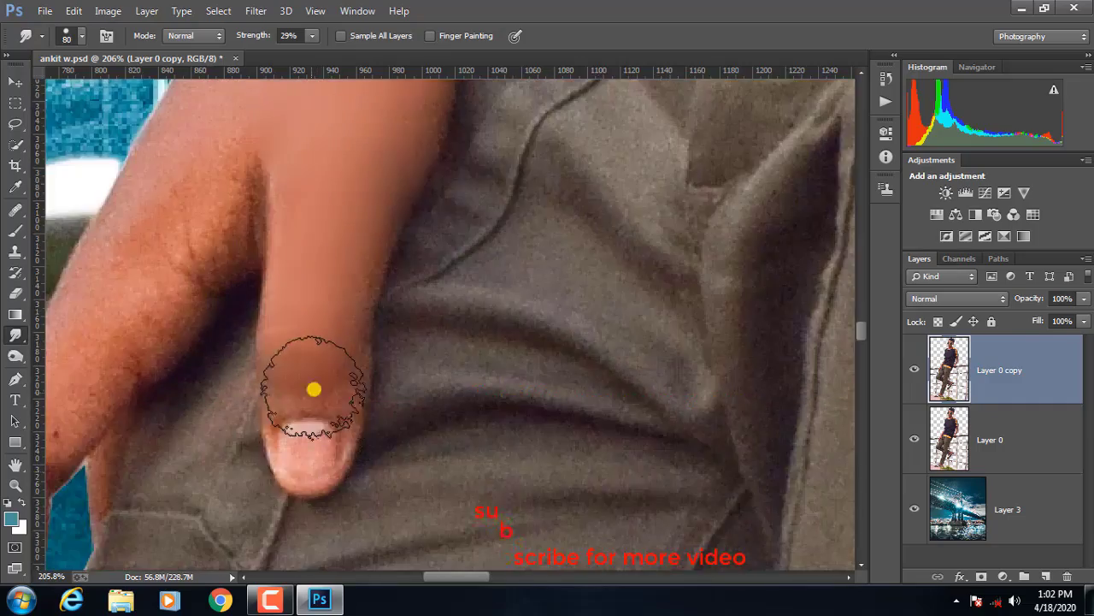
scroll(256, 359, down, 2)
scroll(436, 141, down, 5)
scroll(479, 180, up, 1)
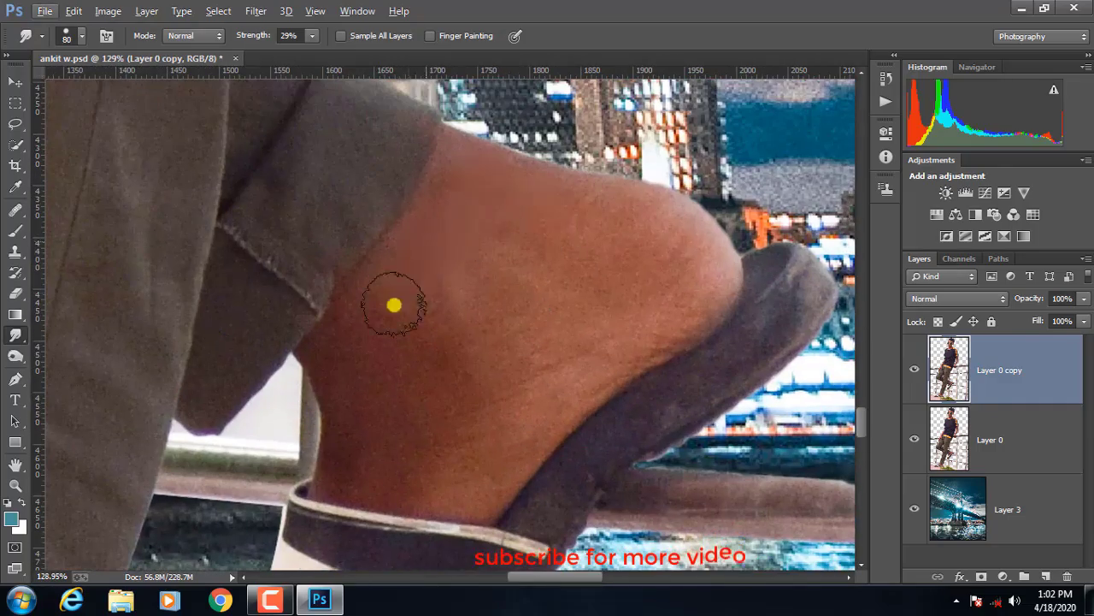
mouse_move(393, 304)
mouse_down()
mouse_move(415, 350)
mouse_move(367, 445)
mouse_move(562, 211)
mouse_move(555, 270)
mouse_up()
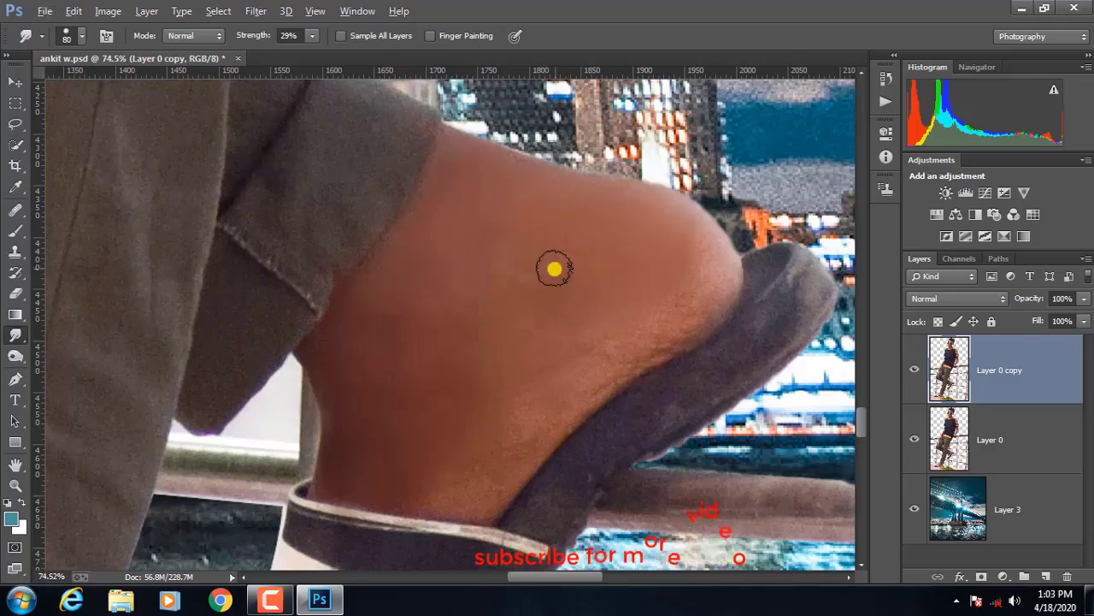
scroll(428, 286, up, 3)
scroll(257, 239, up, 3)
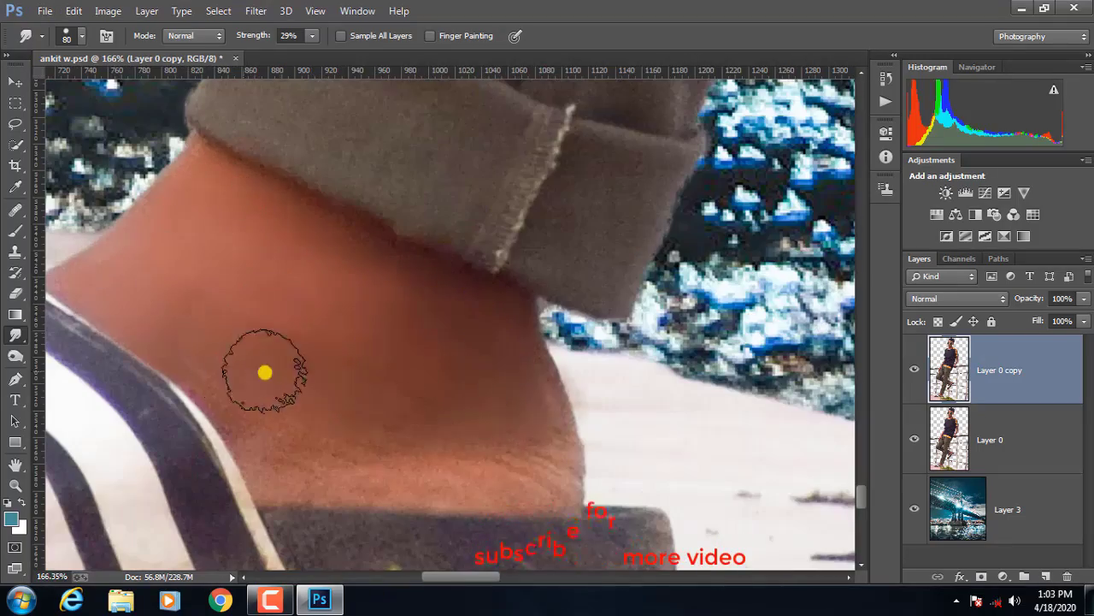
scroll(265, 372, down, 3)
scroll(518, 548, down, 2)
scroll(633, 190, up, 2)
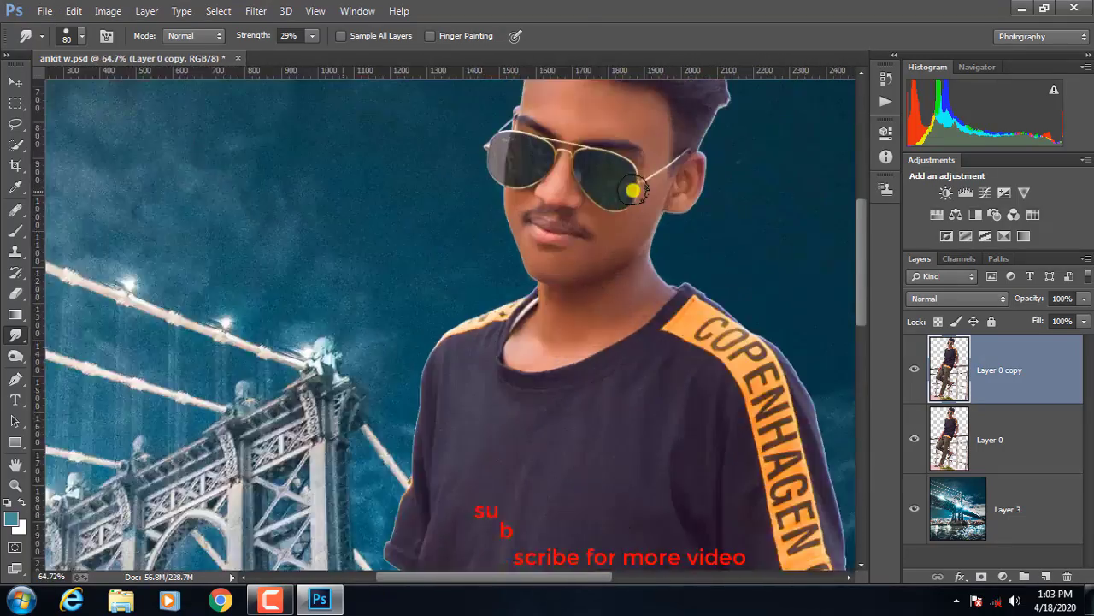
scroll(633, 190, up, 1)
scroll(655, 244, up, 2)
scroll(692, 303, up, 1)
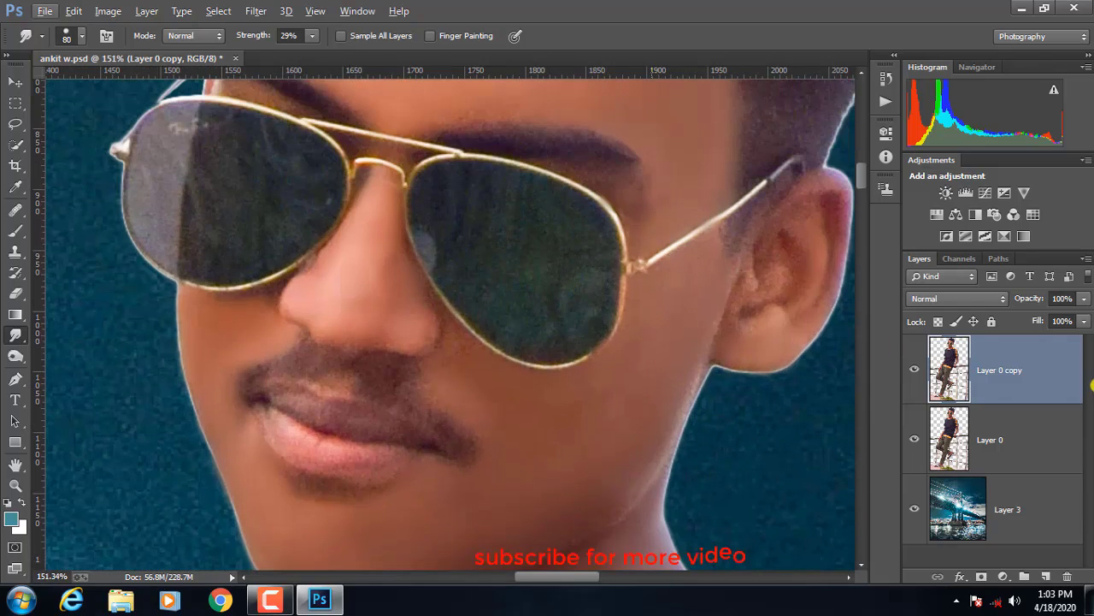
scroll(733, 281, up, 3)
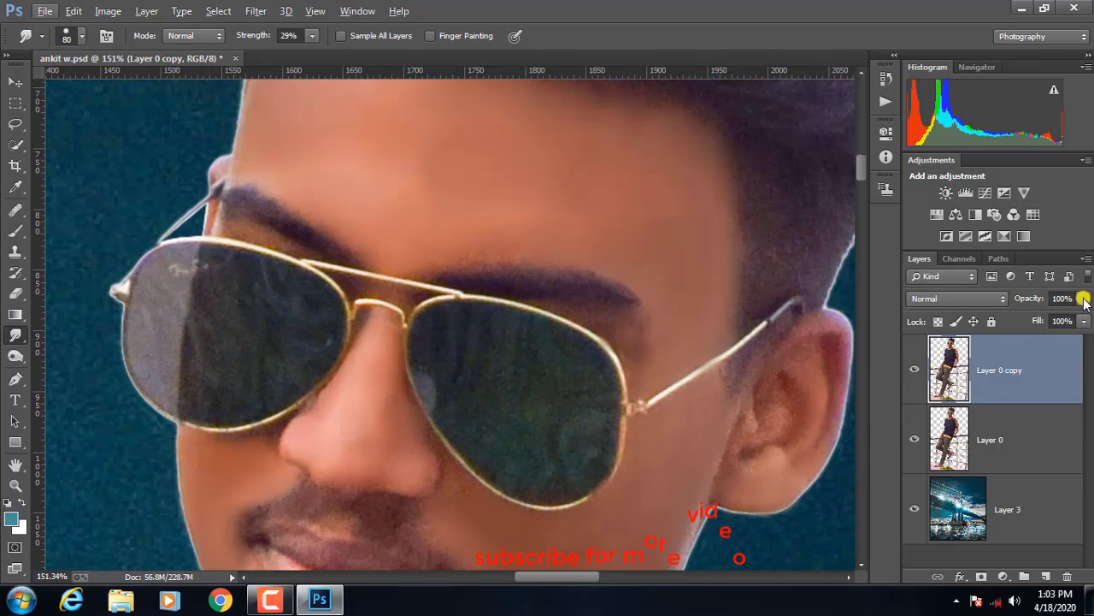
Step: Lower Layer 0 copy's opacity to 90%
click(1083, 300)
drag(1024, 319, 1063, 319)
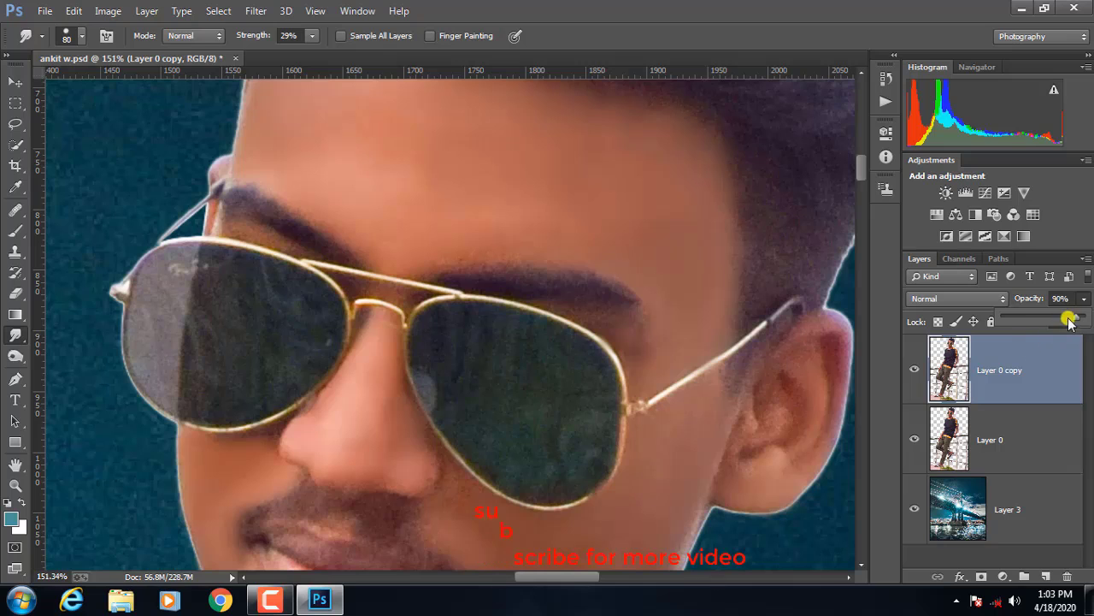
drag(1069, 320, 1070, 319)
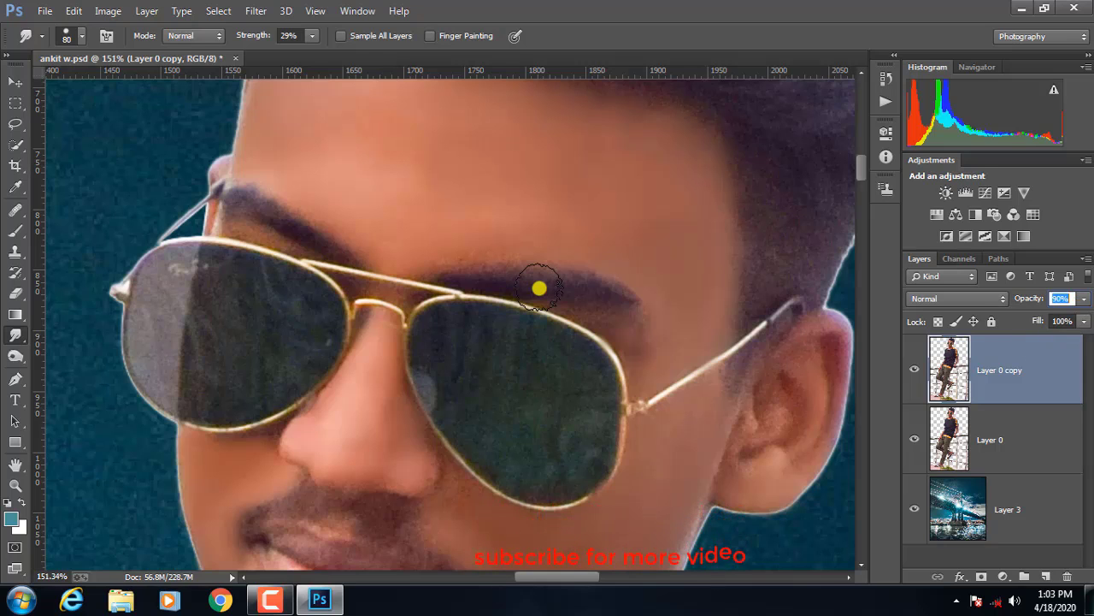
scroll(539, 289, down, 5)
scroll(533, 290, down, 2)
scroll(537, 294, down, 4)
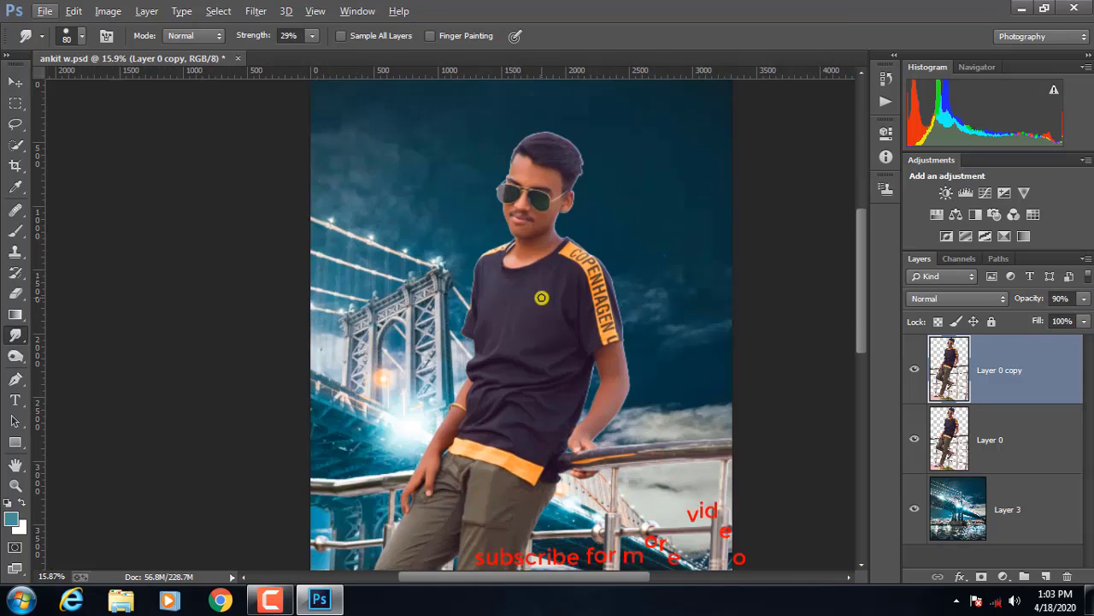
scroll(547, 304, up, 2)
scroll(569, 320, up, 2)
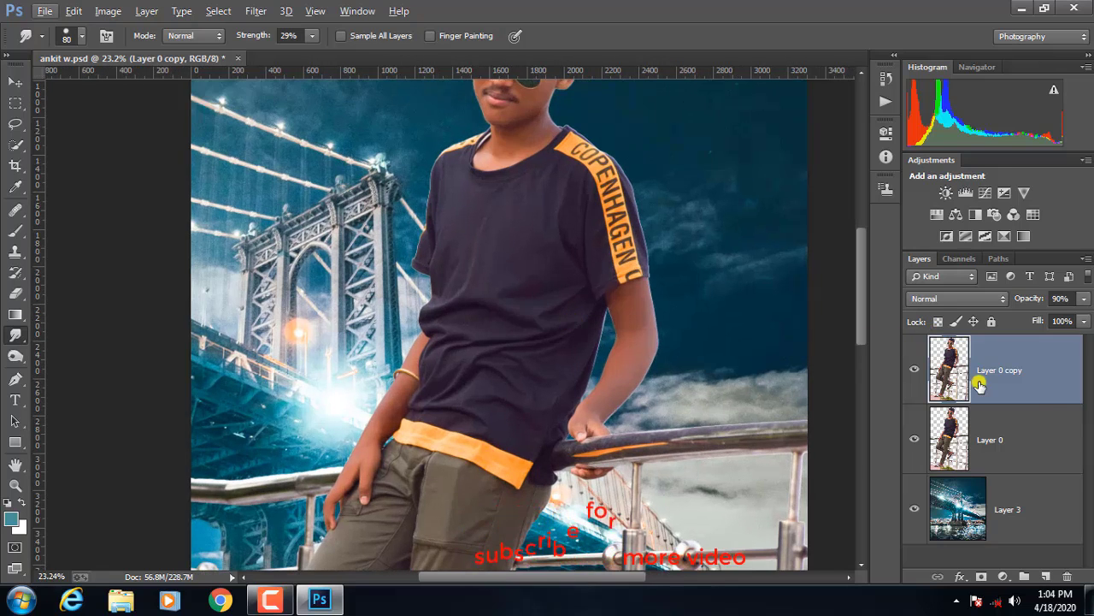
Step: Merge Layer 0 into Layer 0 copy, undoing an accidental Merge Visible first
click(1043, 438)
click(1049, 390)
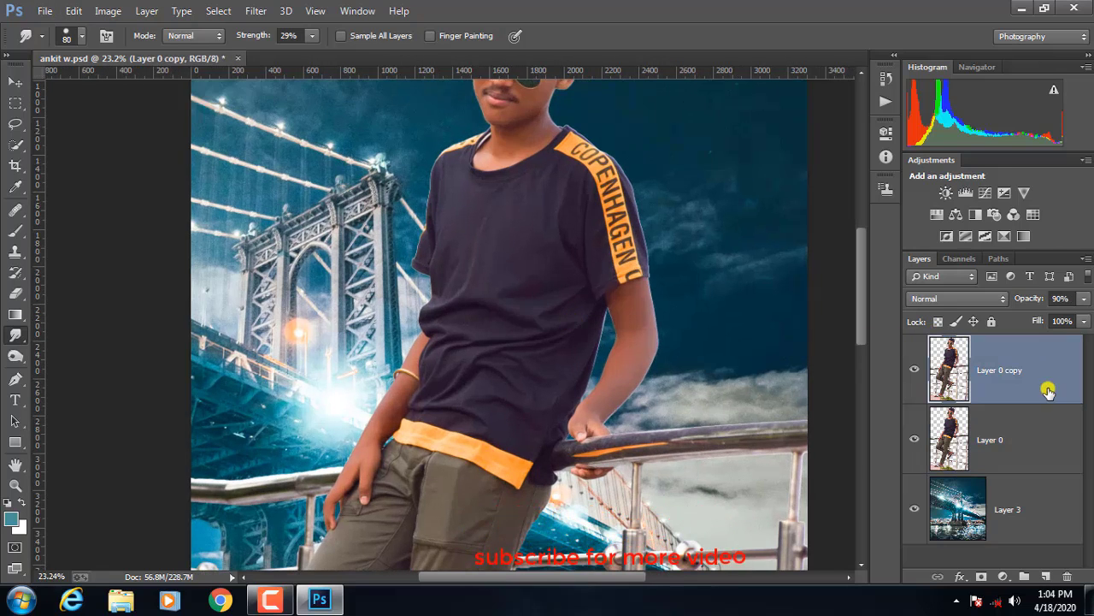
ctrl+click(1055, 433)
right_click(1055, 433)
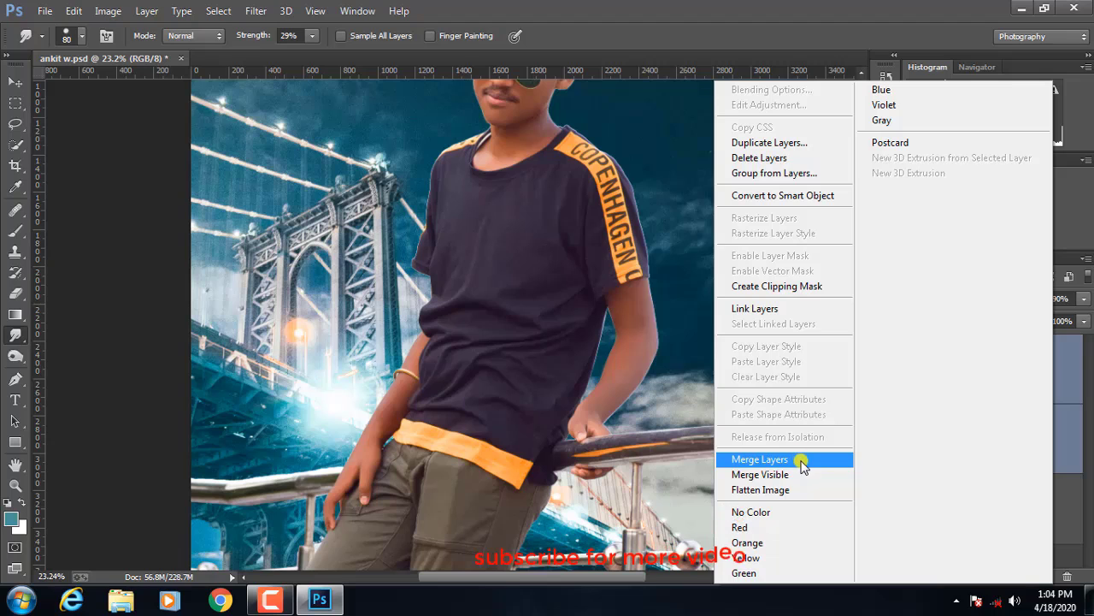
click(777, 475)
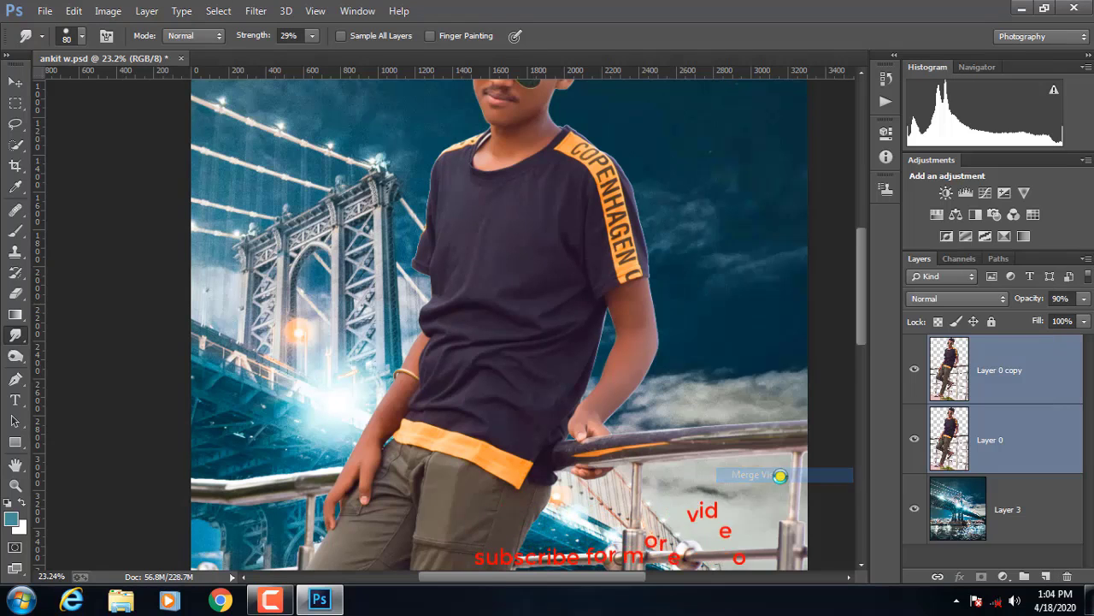
key(ctrl+z)
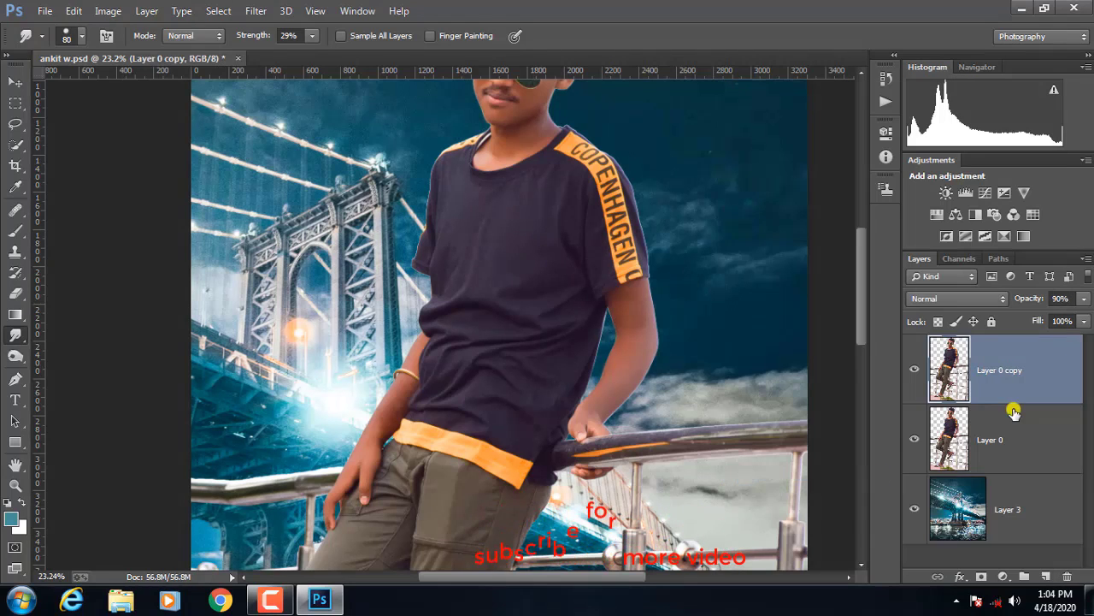
ctrl+click(997, 434)
right_click(1028, 429)
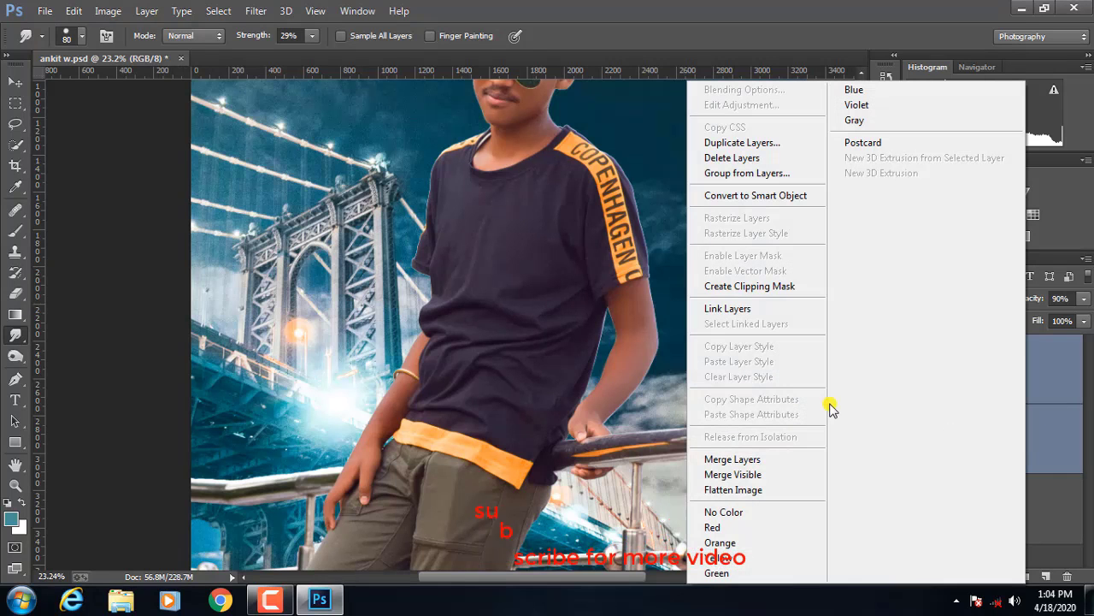
click(745, 463)
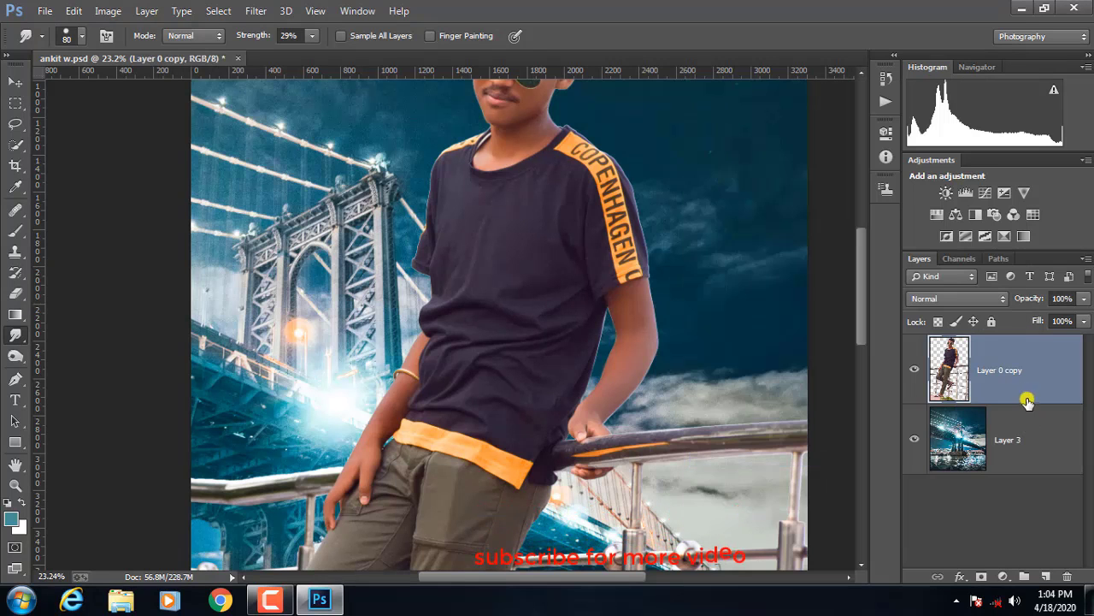
scroll(556, 184, up, 4)
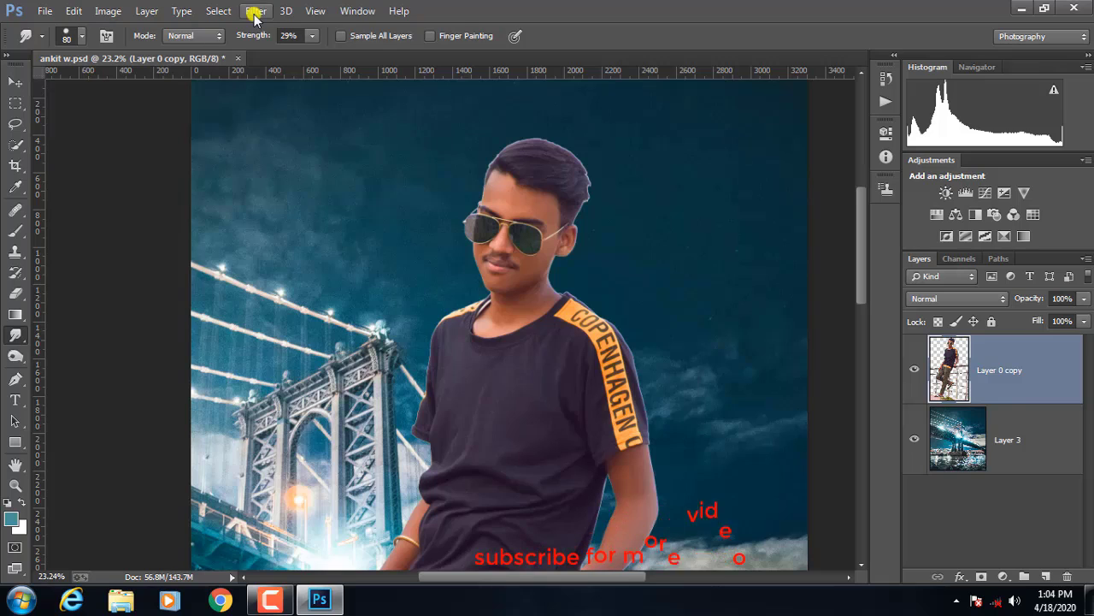
Step: Apply a Camera Raw filter to the figure with Luminance noise reduction 53 and Sharpening Amount 21
click(255, 10)
key(Escape)
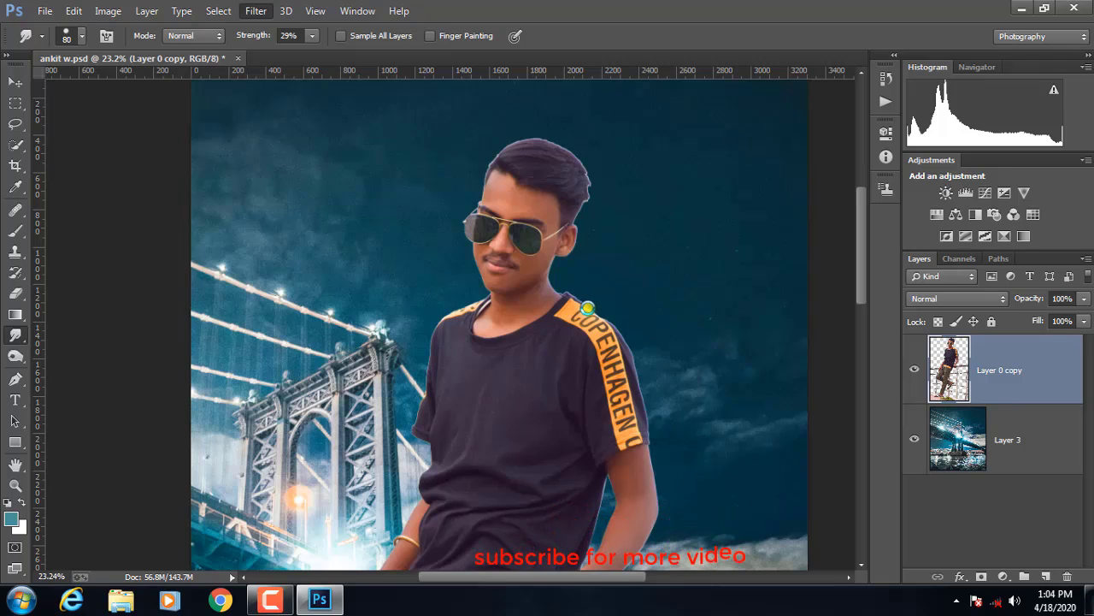
key(ctrl+shift+a)
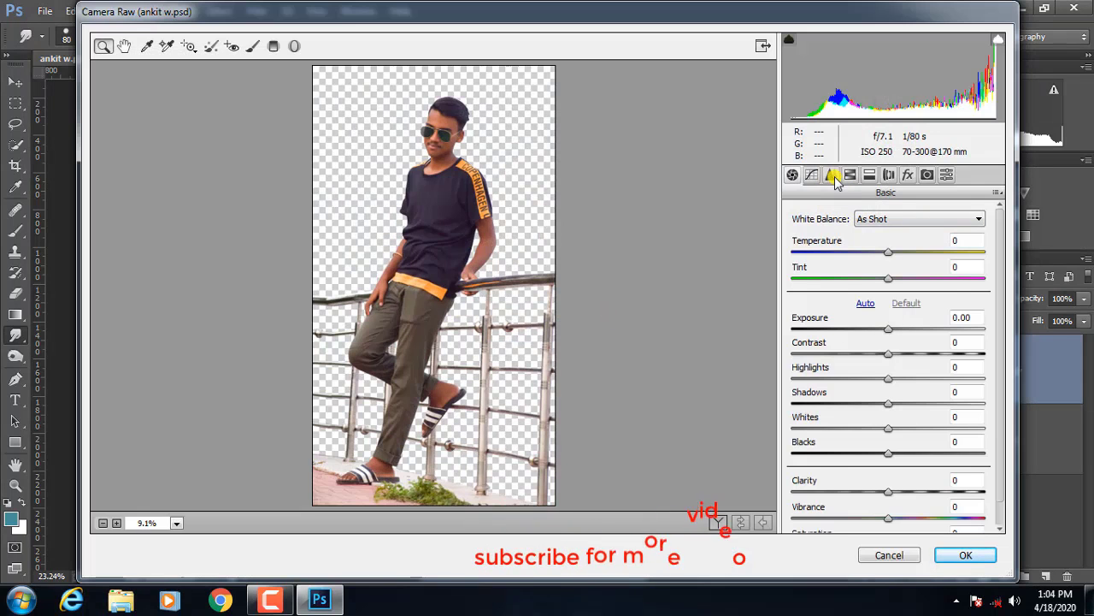
click(830, 174)
drag(793, 372, 876, 373)
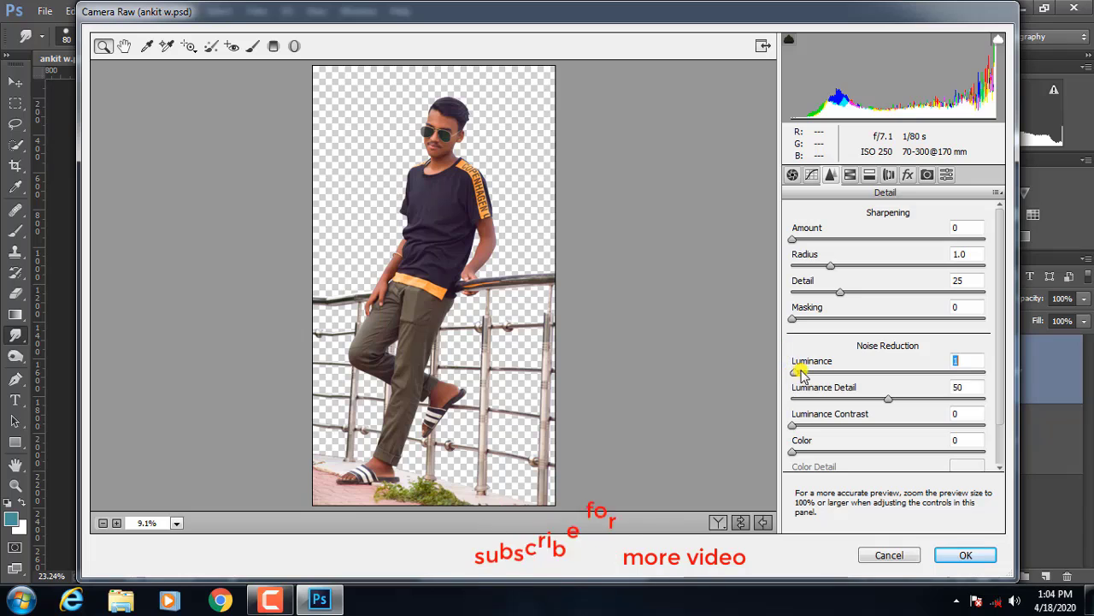
click(456, 176)
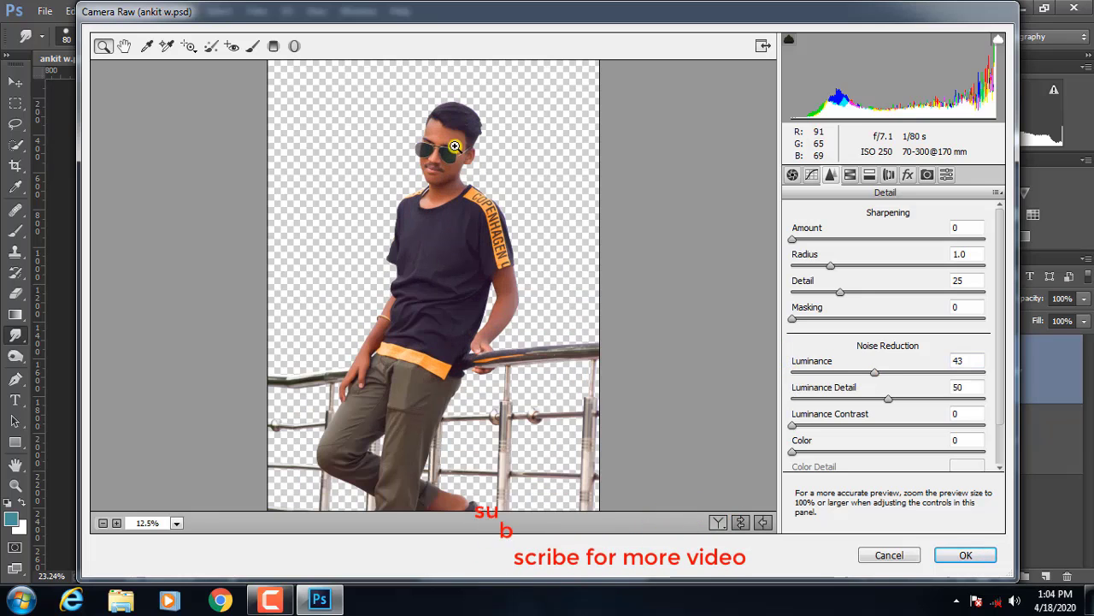
click(452, 152)
click(512, 217)
click(488, 390)
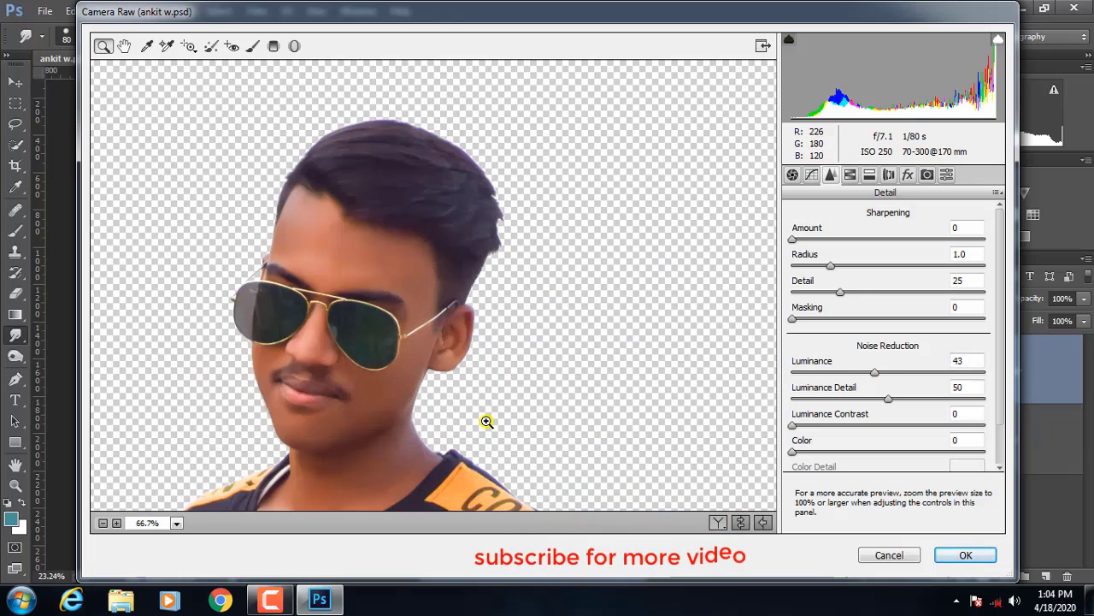
click(378, 359)
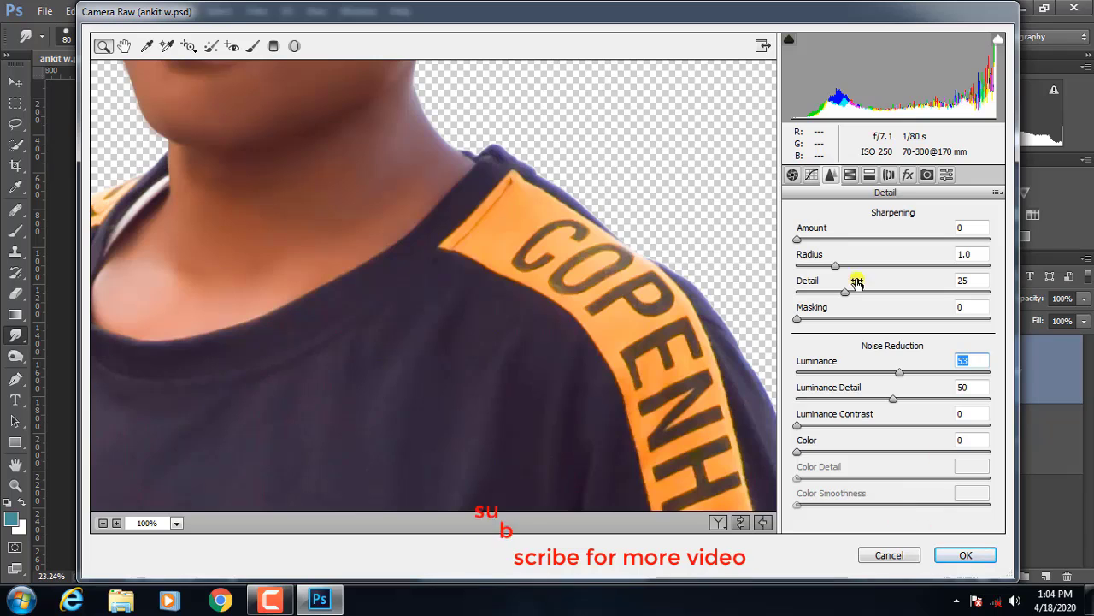
drag(799, 239, 824, 240)
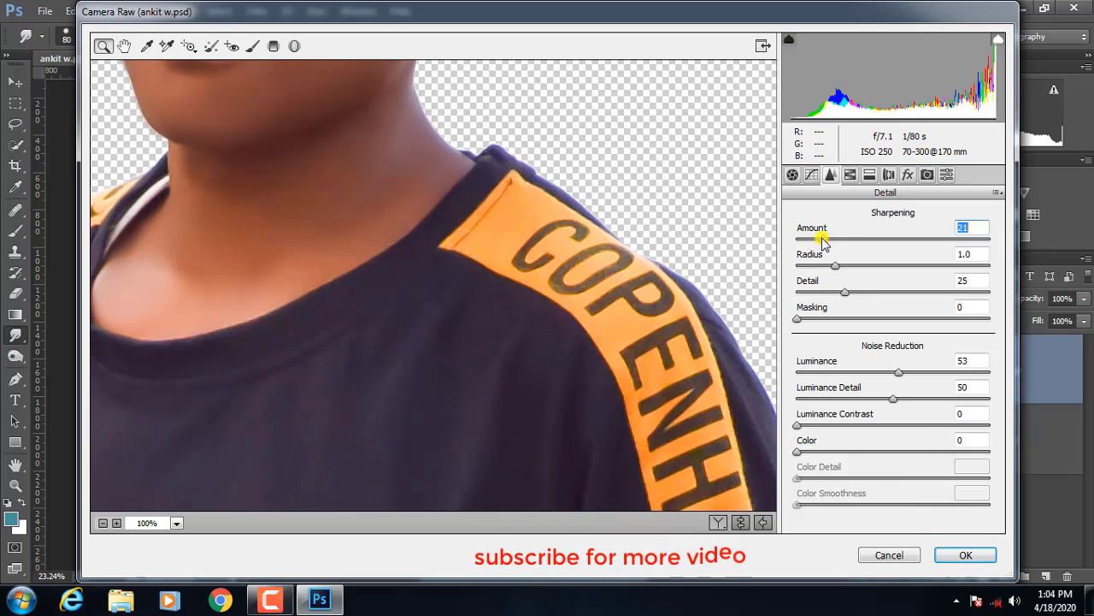
click(964, 555)
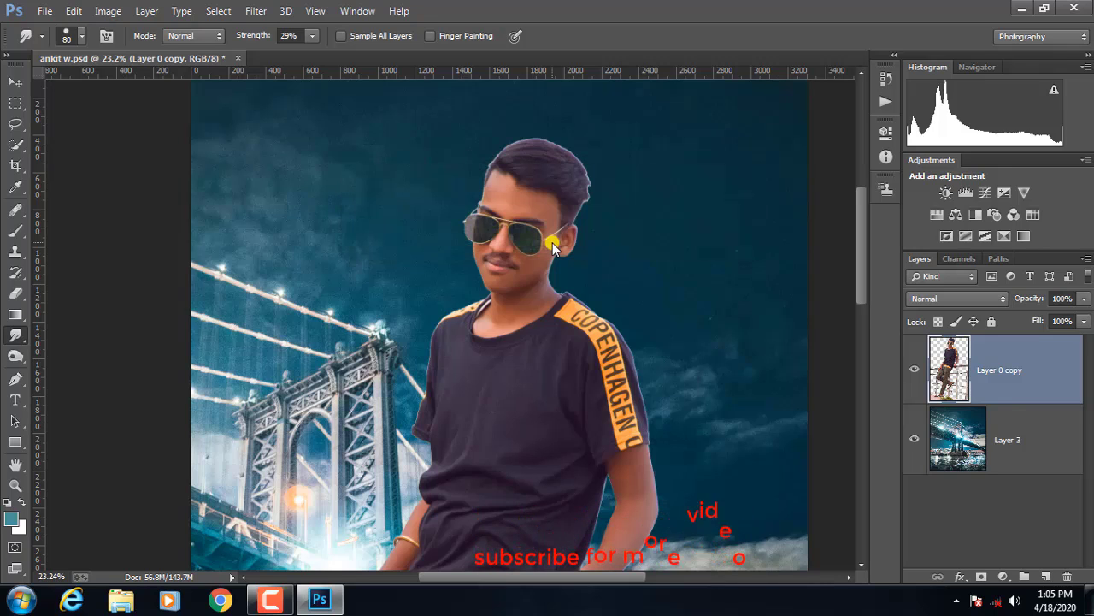
Step: Add a trial layer above the figure, test a soft brush stroke on the bridge, then delete it
scroll(553, 246, down, 2)
scroll(555, 342, down, 3)
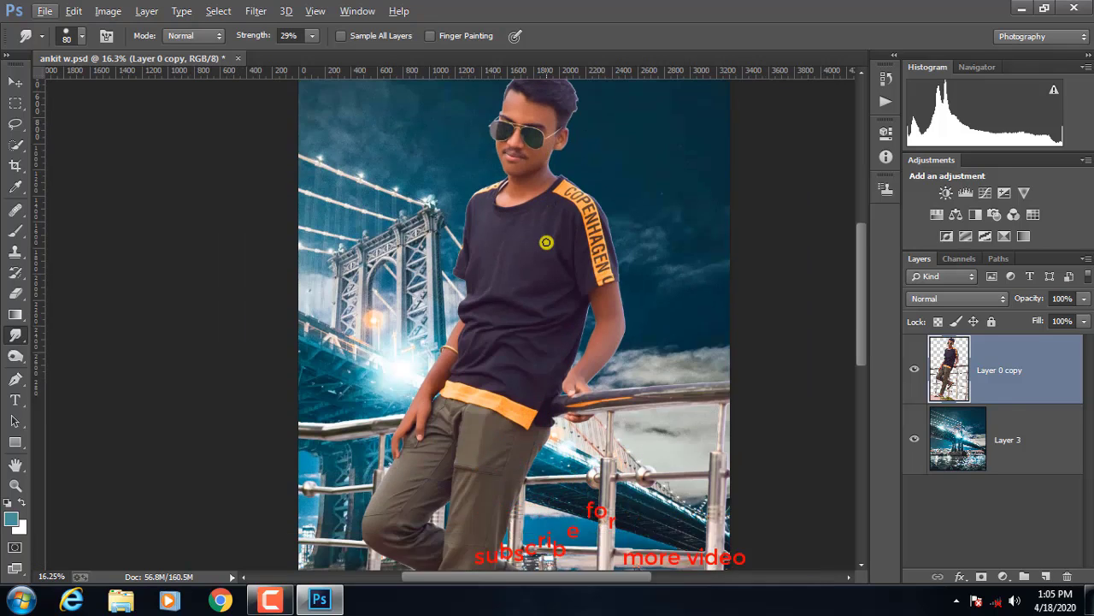
scroll(554, 342, down, 3)
scroll(555, 348, down, 3)
scroll(555, 348, down, 3)
scroll(539, 345, up, 1)
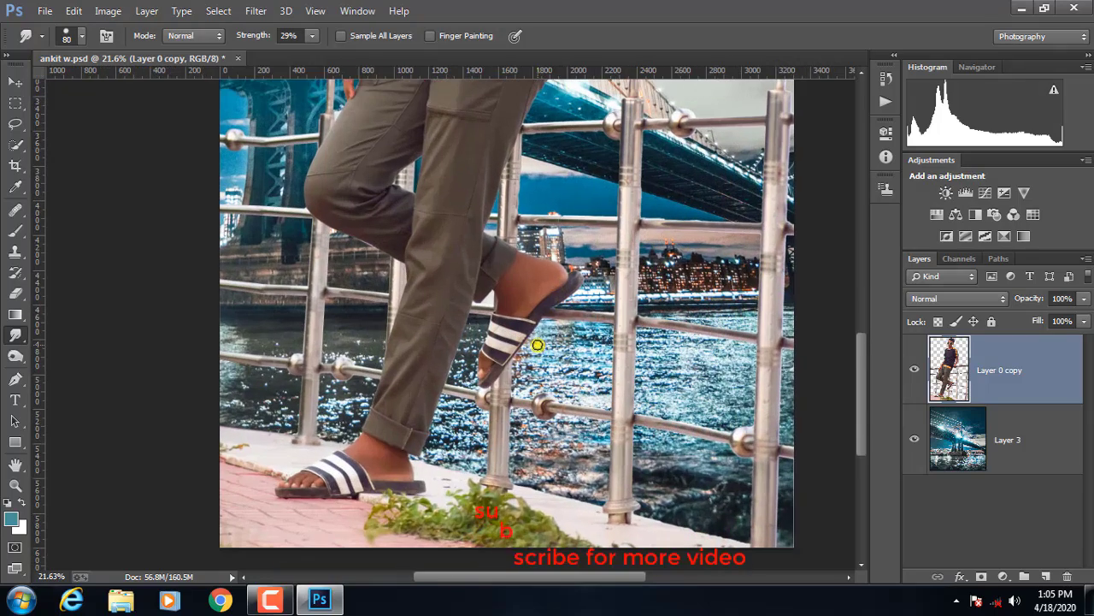
scroll(550, 337, up, 3)
scroll(559, 293, up, 3)
scroll(564, 294, down, 2)
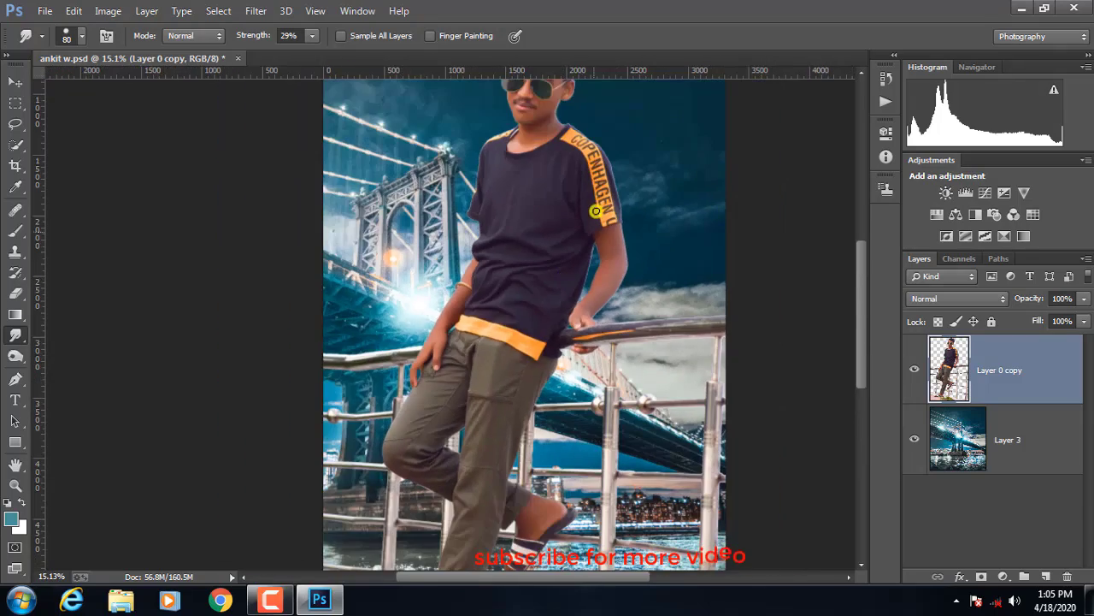
scroll(589, 301, down, 3)
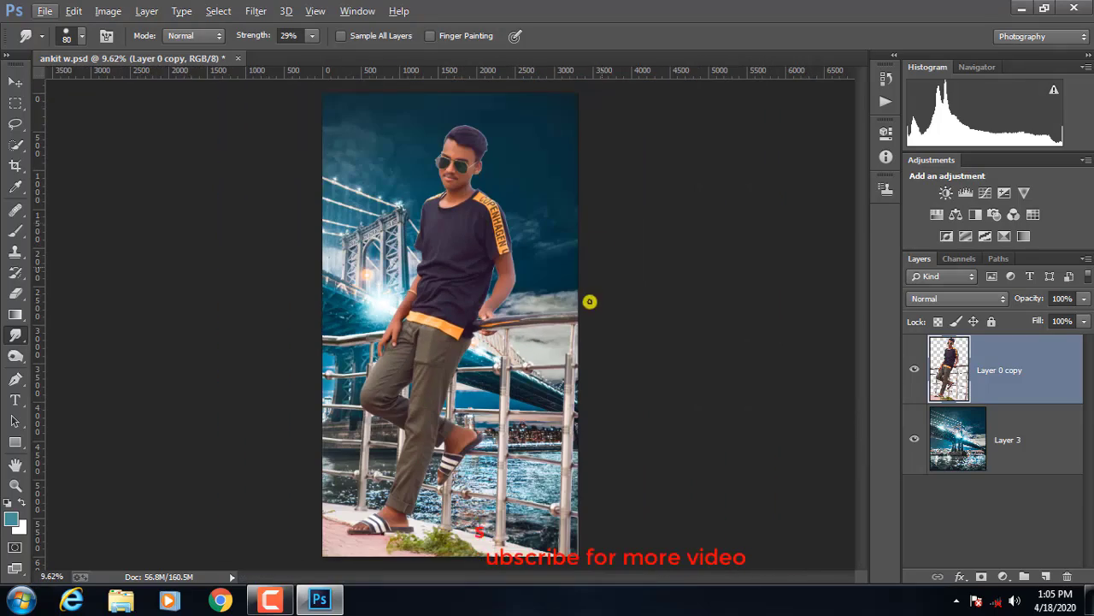
click(1045, 577)
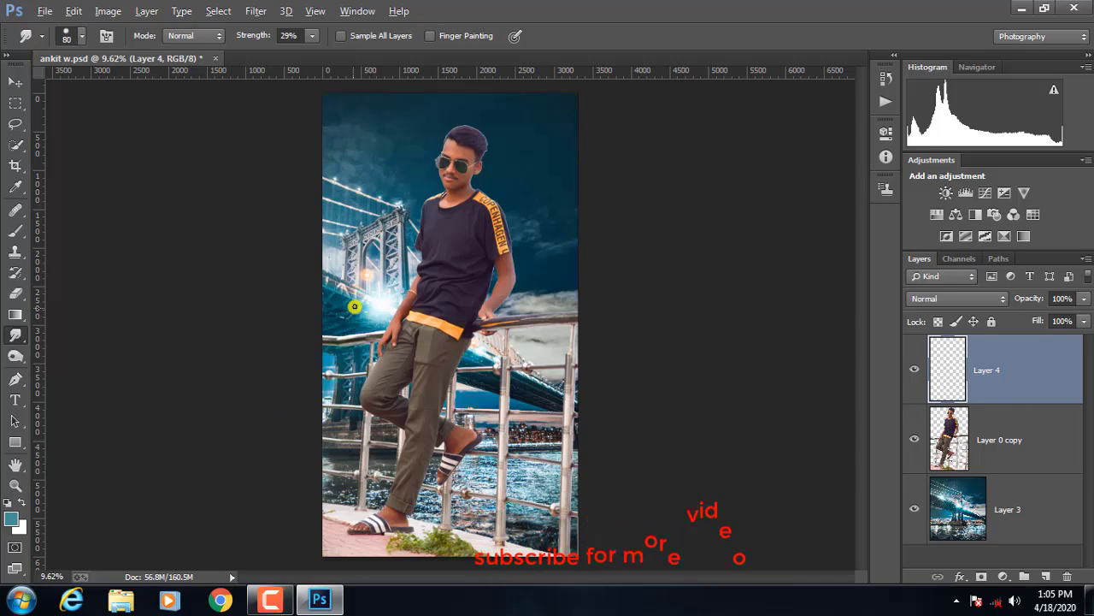
scroll(354, 305, up, 3)
key(b)
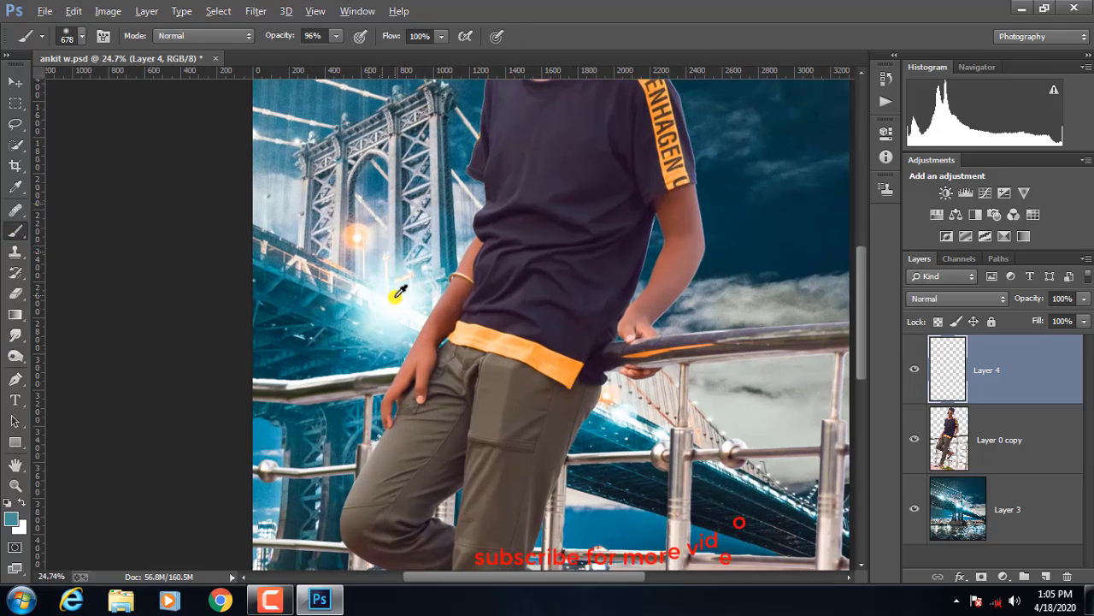
scroll(389, 295, up, 1)
alt+right_click(393, 306)
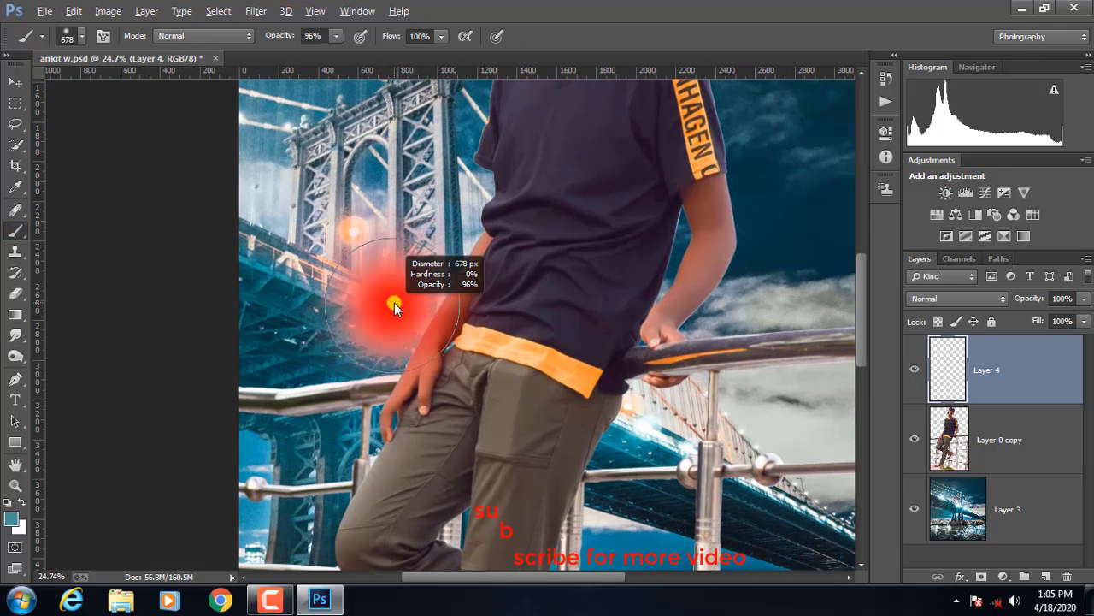
click(395, 304)
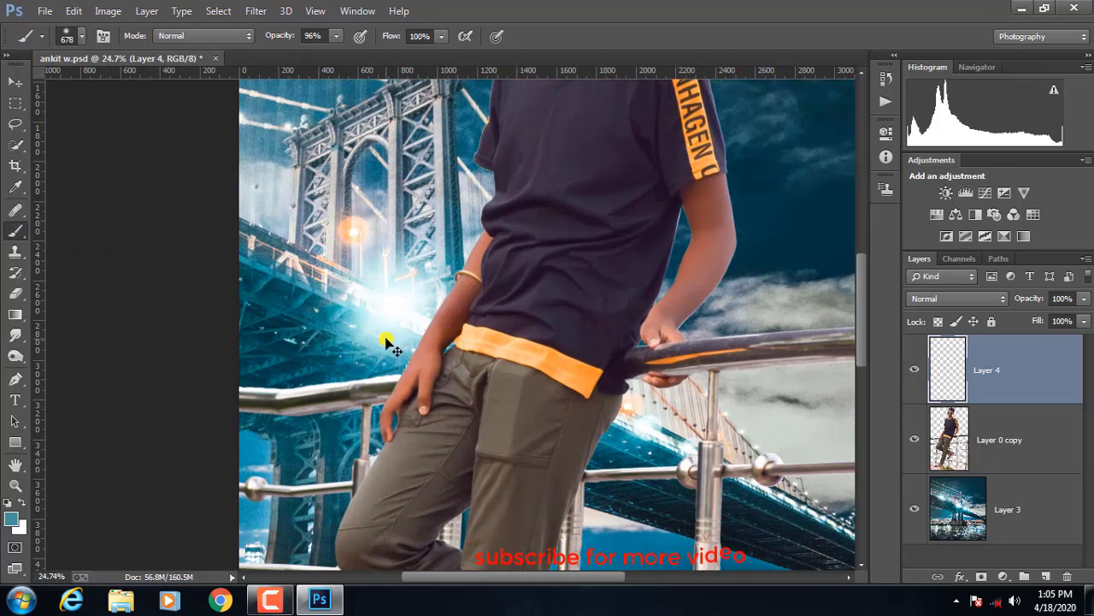
key(Delete)
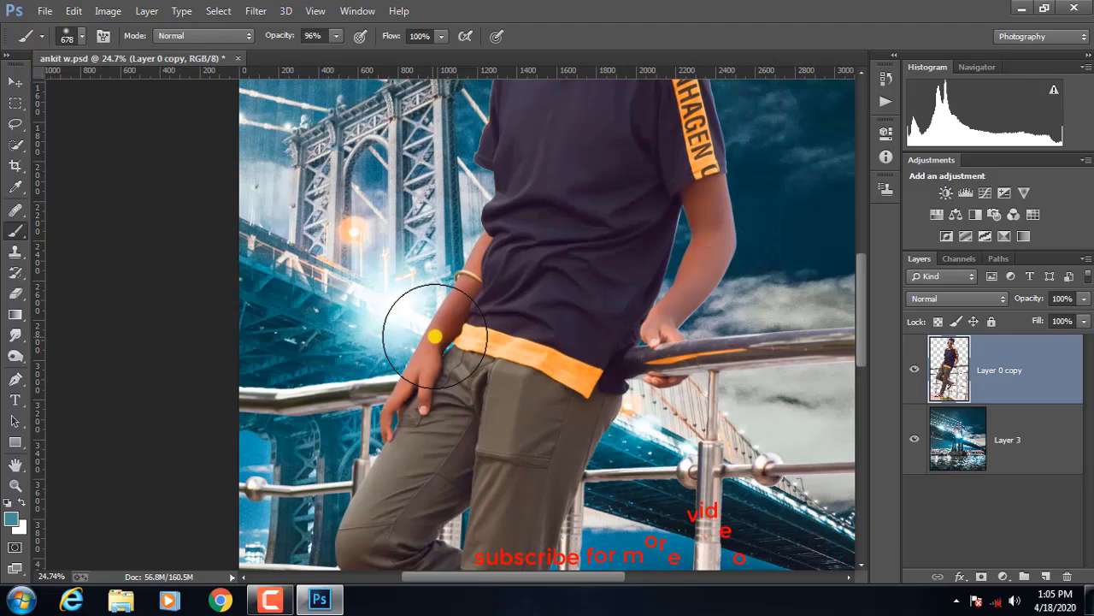
Step: Create Layer 4 above Layer 0 copy and sample the bridge glow's pale blue as paint colour
click(1048, 576)
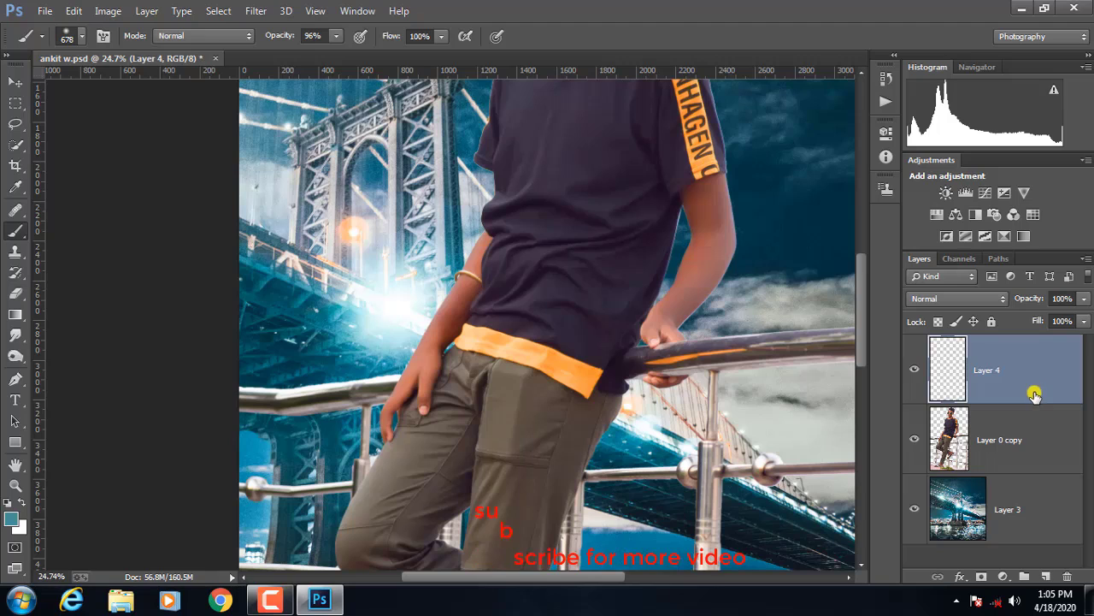
click(1069, 455)
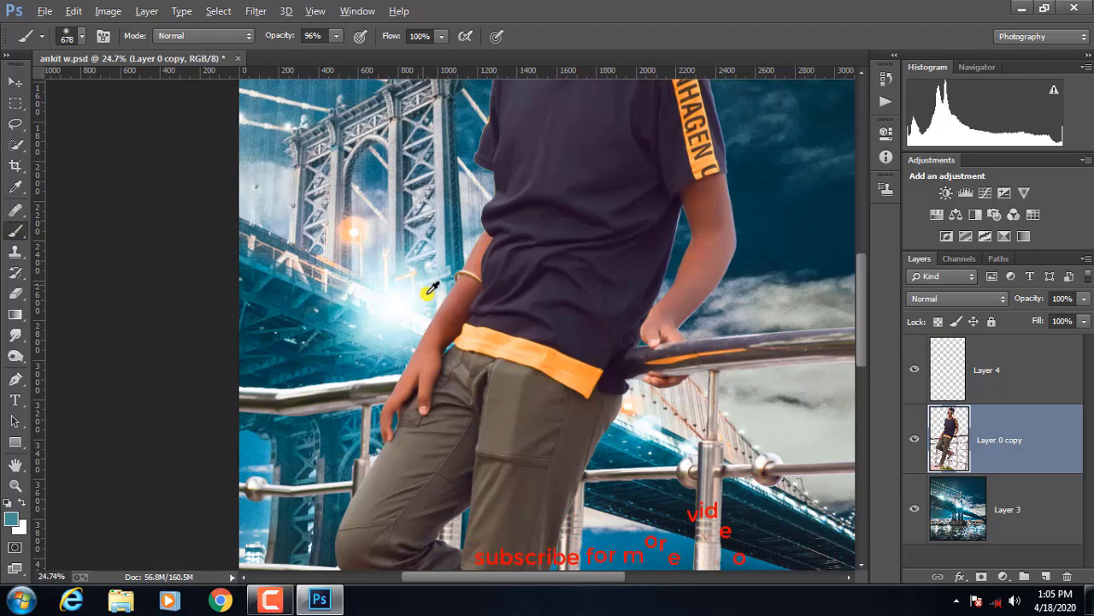
alt+right_click(390, 298)
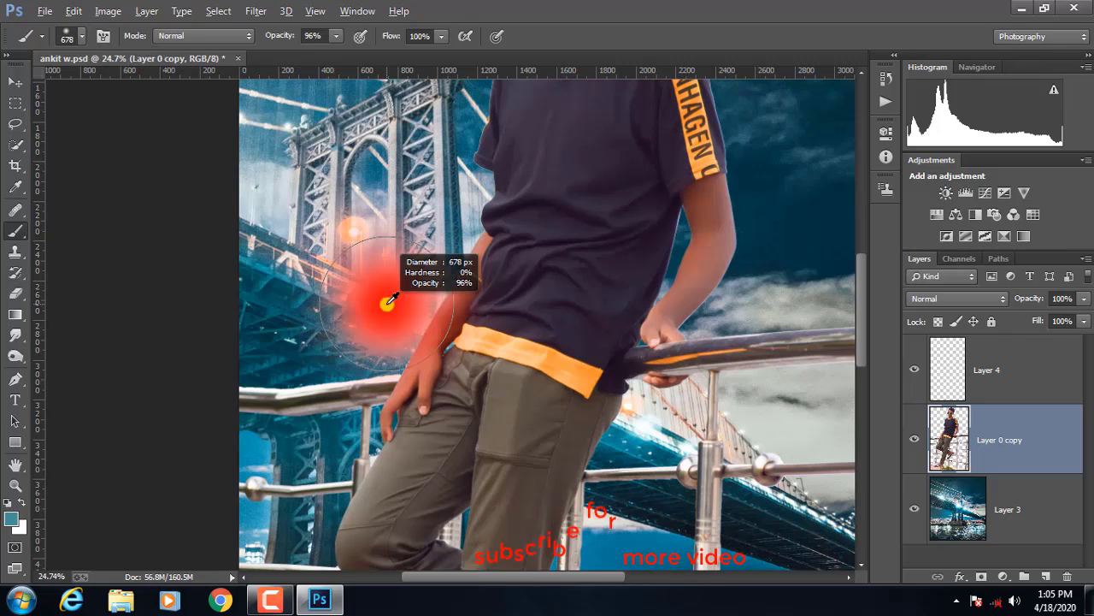
click(387, 309)
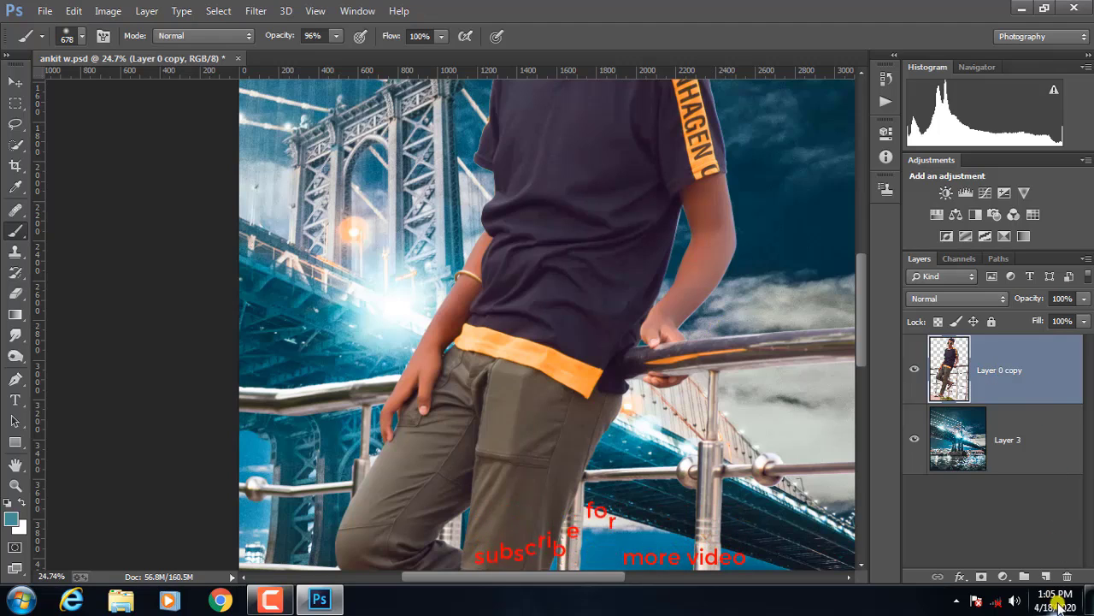
click(1046, 576)
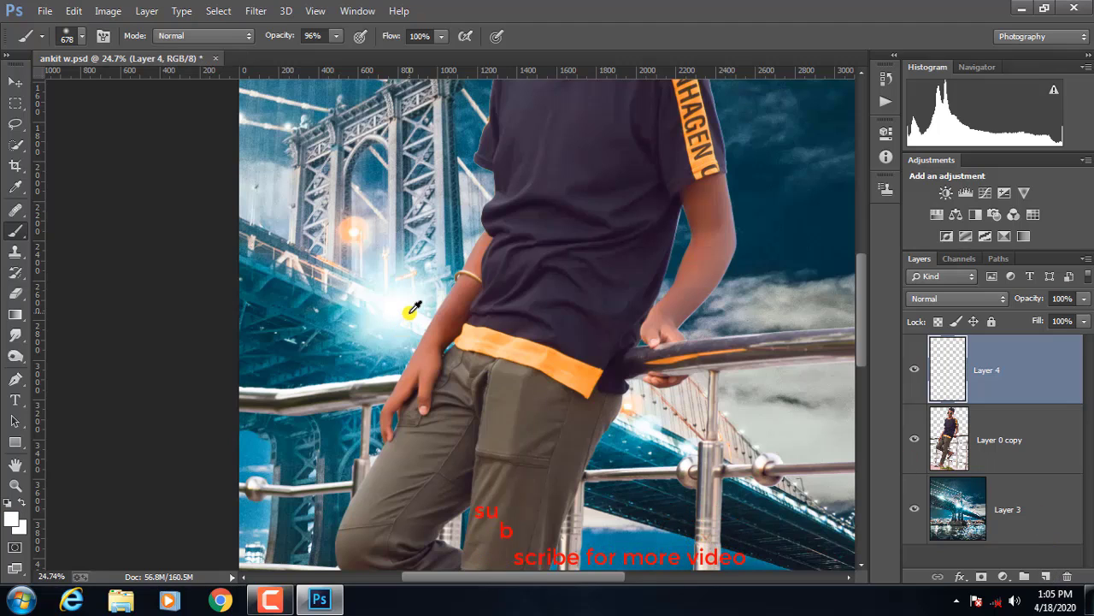
mouse_move(414, 306)
mouse_down()
mouse_move(397, 330)
mouse_move(379, 305)
mouse_up()
scroll(496, 119, up, 6)
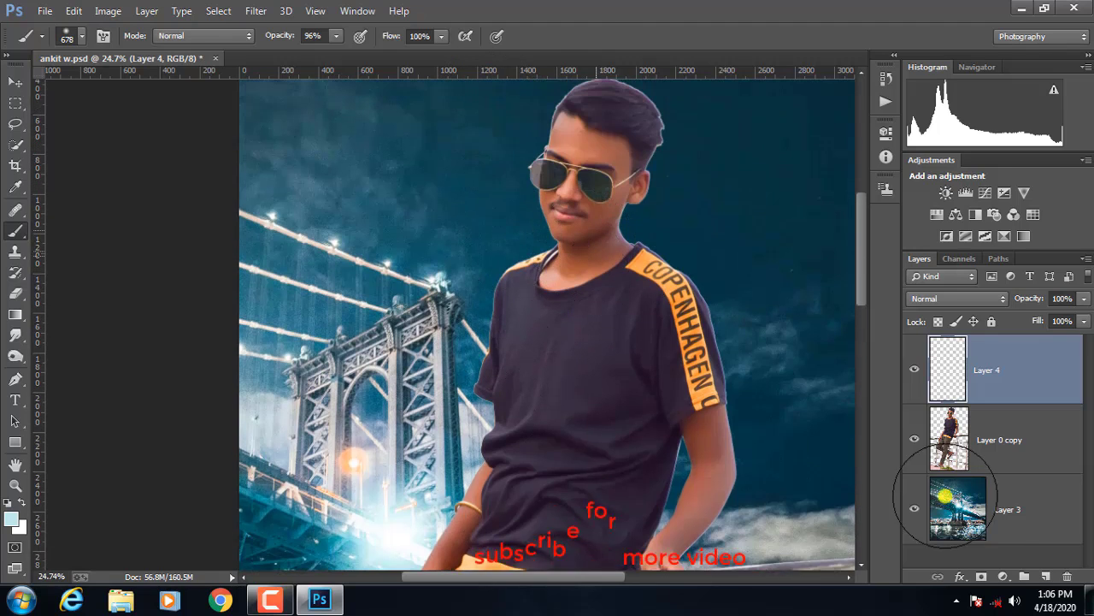
Step: Clip Layer 4 to Layer 0 copy and shrink the brush, undoing a first shoulder stroke
alt+click(1052, 403)
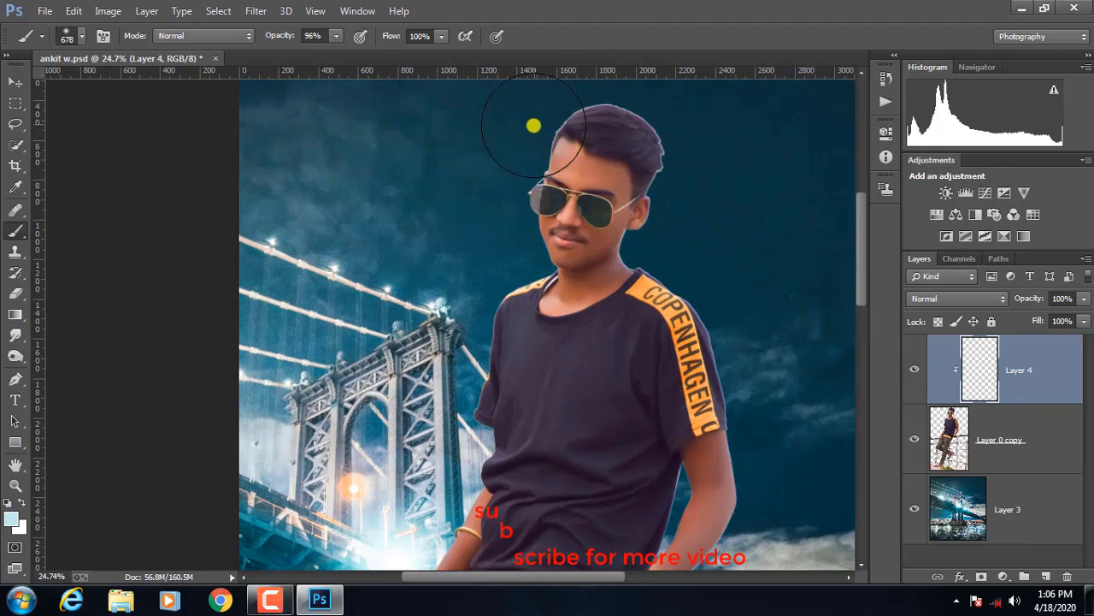
scroll(490, 264, up, 1)
scroll(498, 237, up, 1)
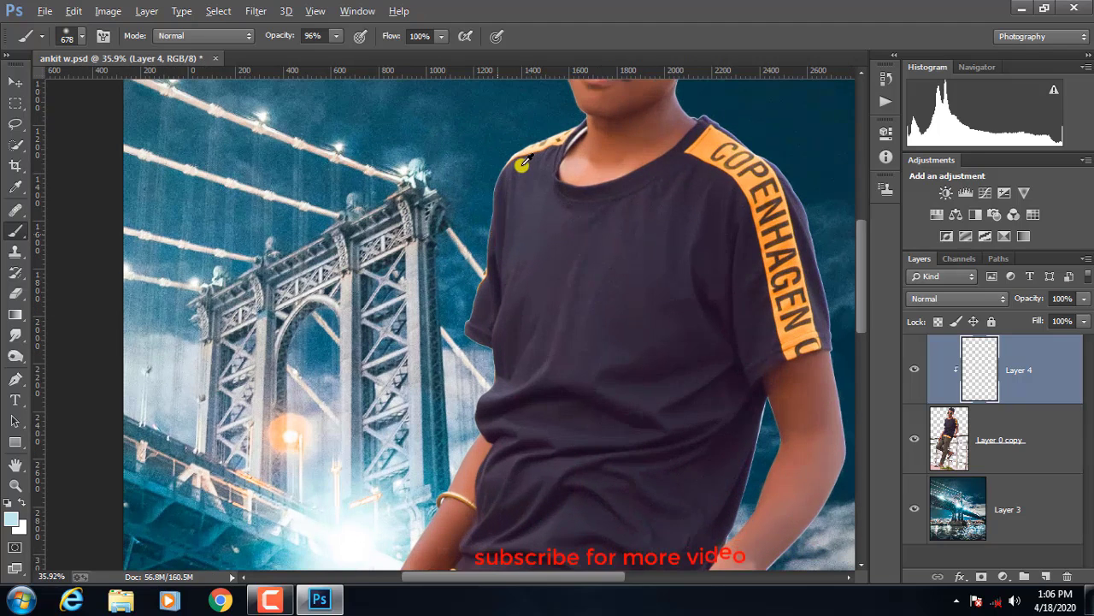
scroll(526, 165, up, 3)
scroll(522, 222, up, 2)
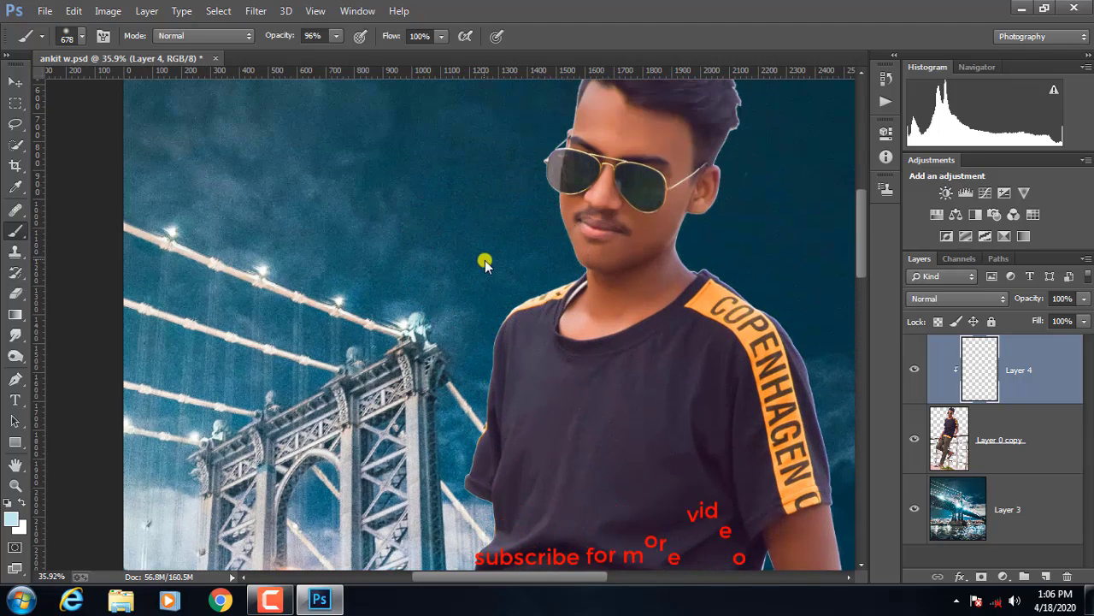
drag(479, 248, 556, 265)
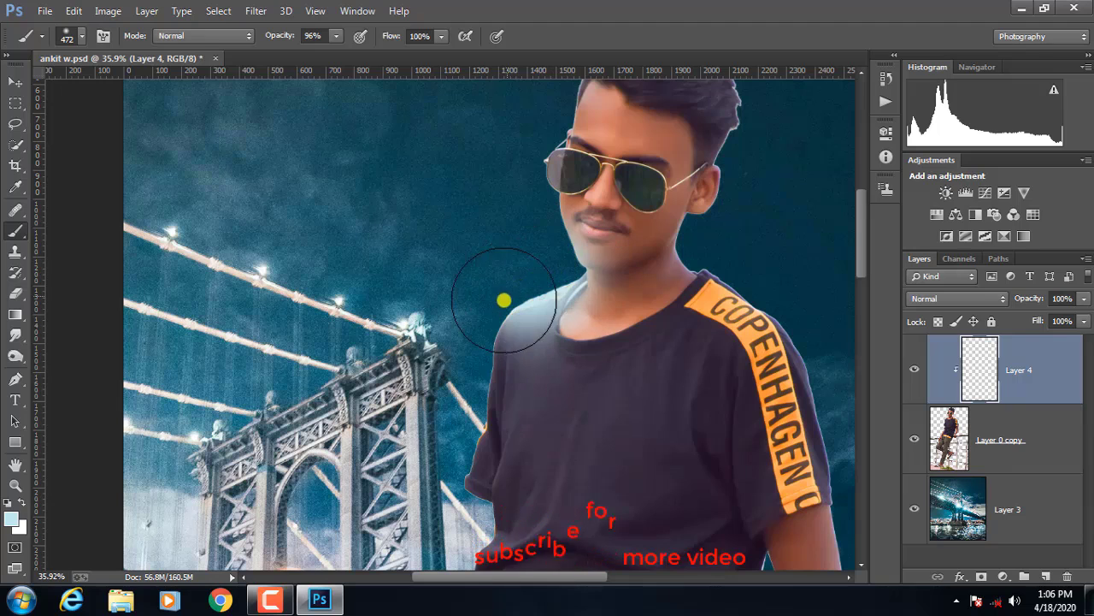
mouse_move(503, 300)
mouse_down()
mouse_move(430, 416)
mouse_move(430, 390)
mouse_up()
scroll(430, 391, down, 5)
scroll(464, 330, down, 2)
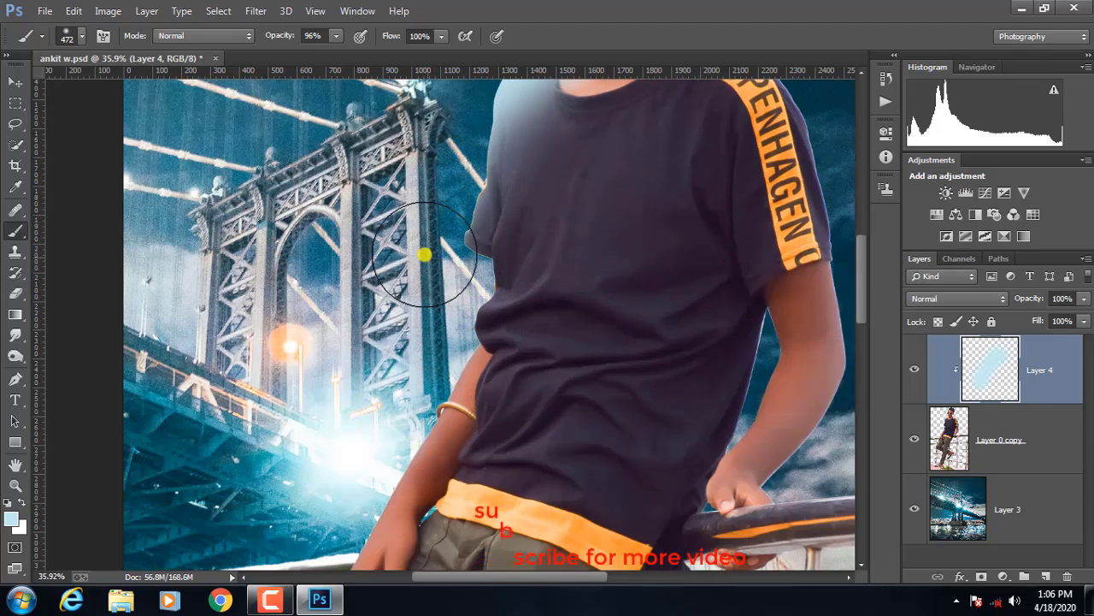
scroll(633, 211, up, 5)
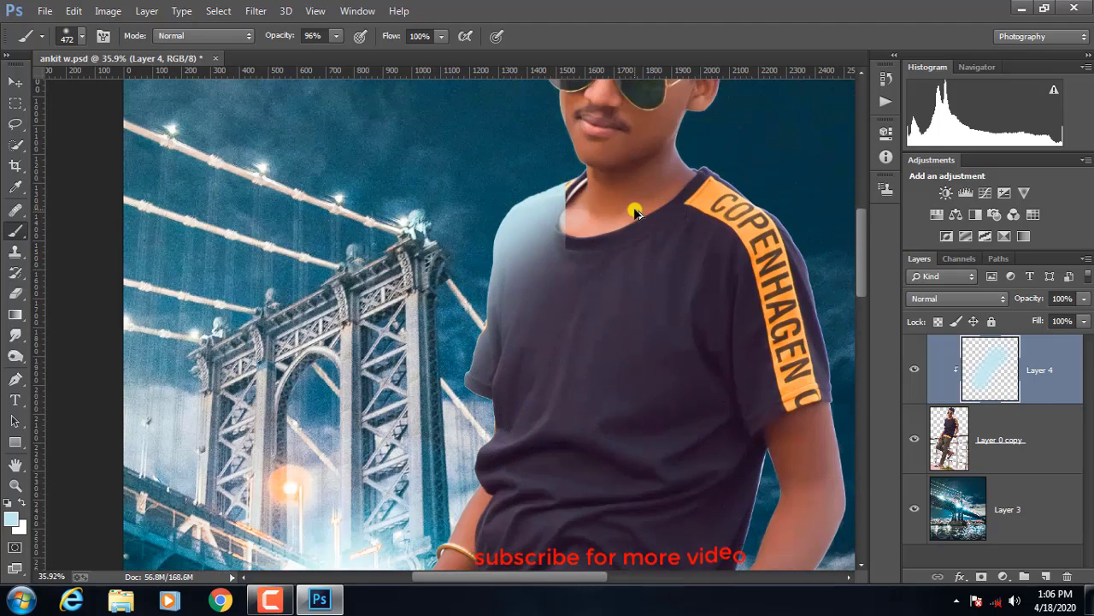
key(ctrl+z)
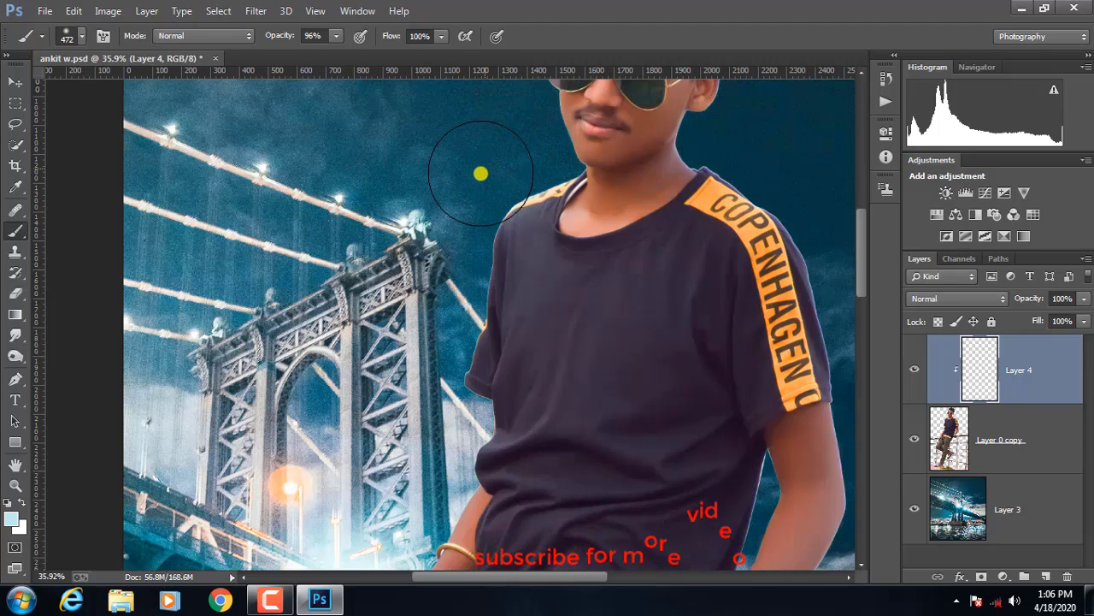
Step: Paint pale blue rim light along the boy's side, left arm and shirt edge
mouse_move(426, 363)
mouse_down()
mouse_move(384, 496)
mouse_move(393, 454)
mouse_up()
scroll(455, 344, down, 5)
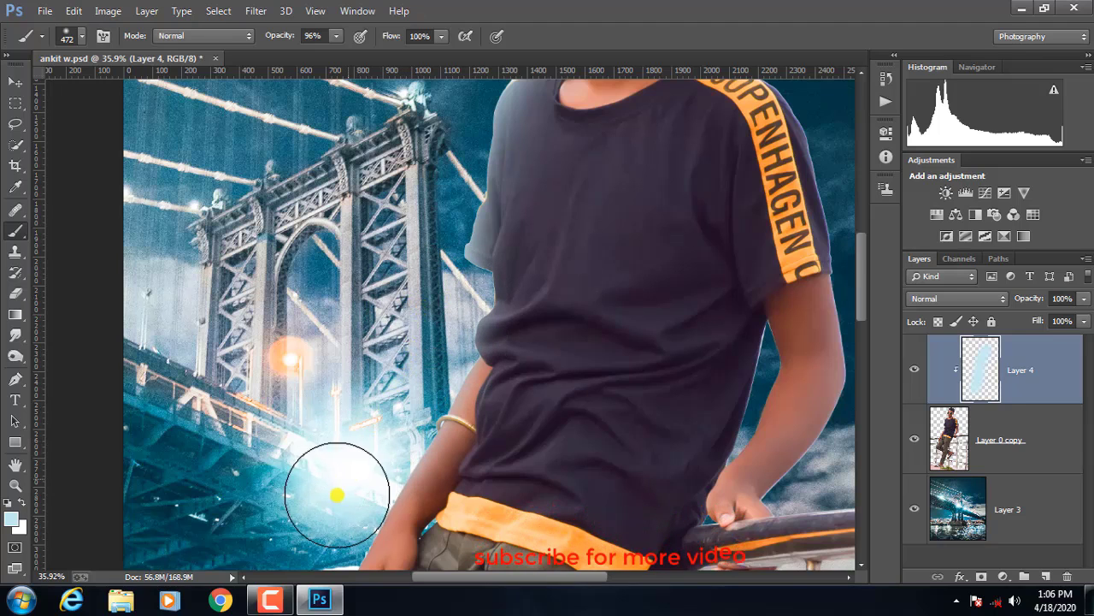
scroll(337, 495, down, 3)
scroll(367, 419, down, 2)
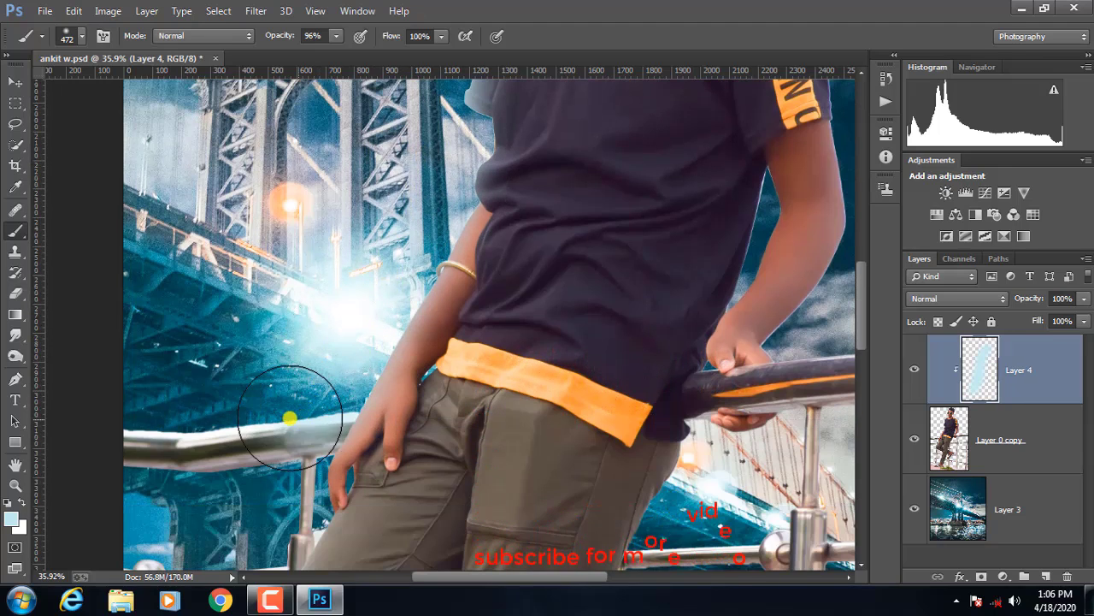
scroll(500, 248, down, 3)
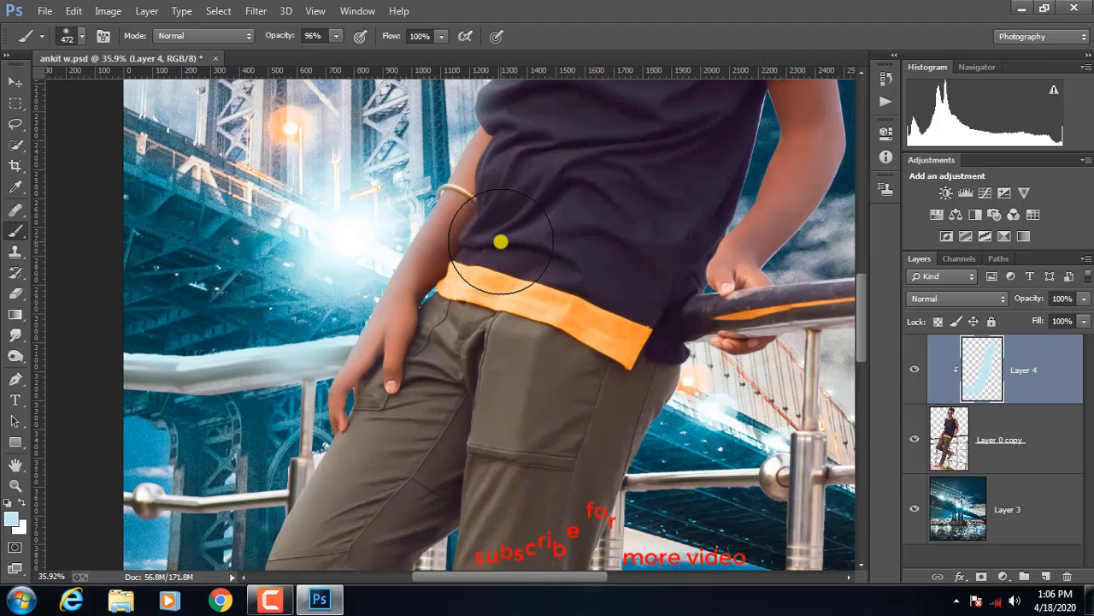
scroll(500, 242, up, 2)
mouse_move(398, 273)
mouse_down()
mouse_move(382, 330)
mouse_move(319, 399)
mouse_up()
scroll(451, 208, up, 2)
scroll(488, 171, up, 1)
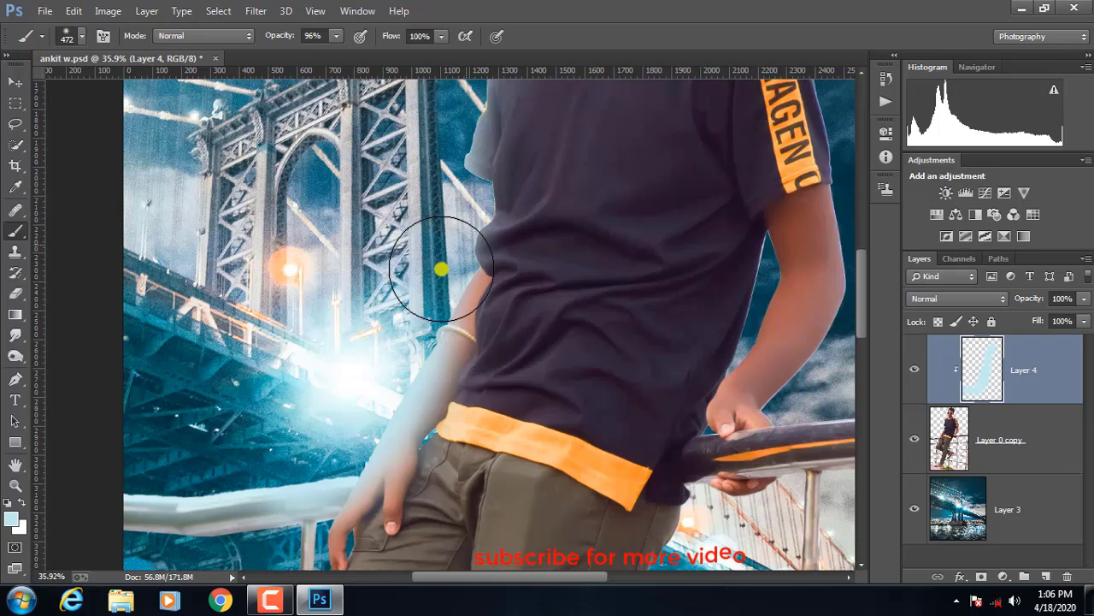
drag(439, 251, 437, 193)
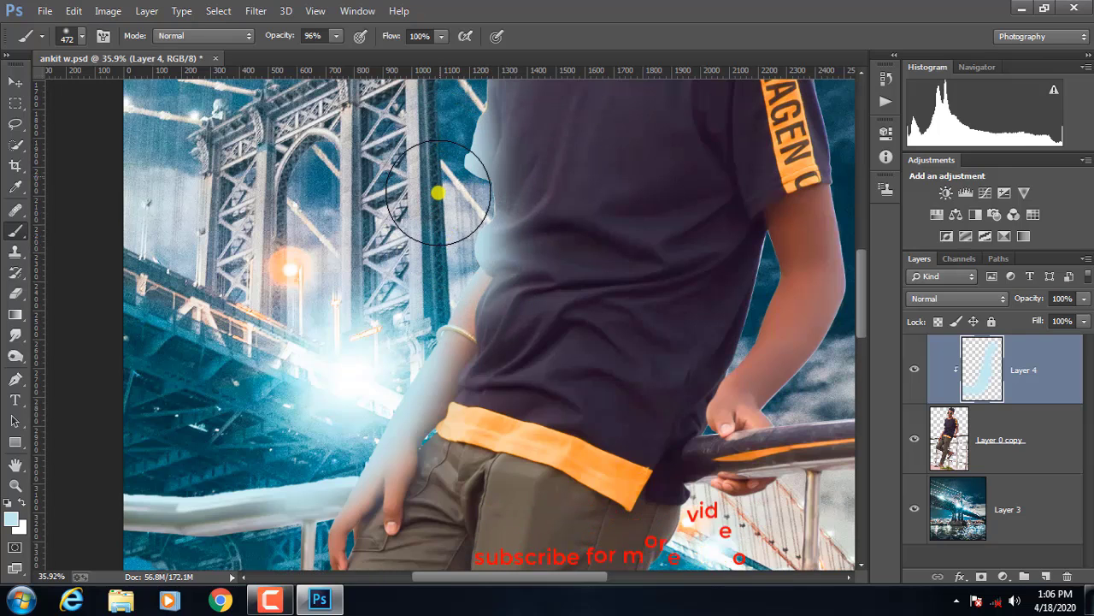
scroll(548, 144, up, 5)
drag(454, 244, 446, 271)
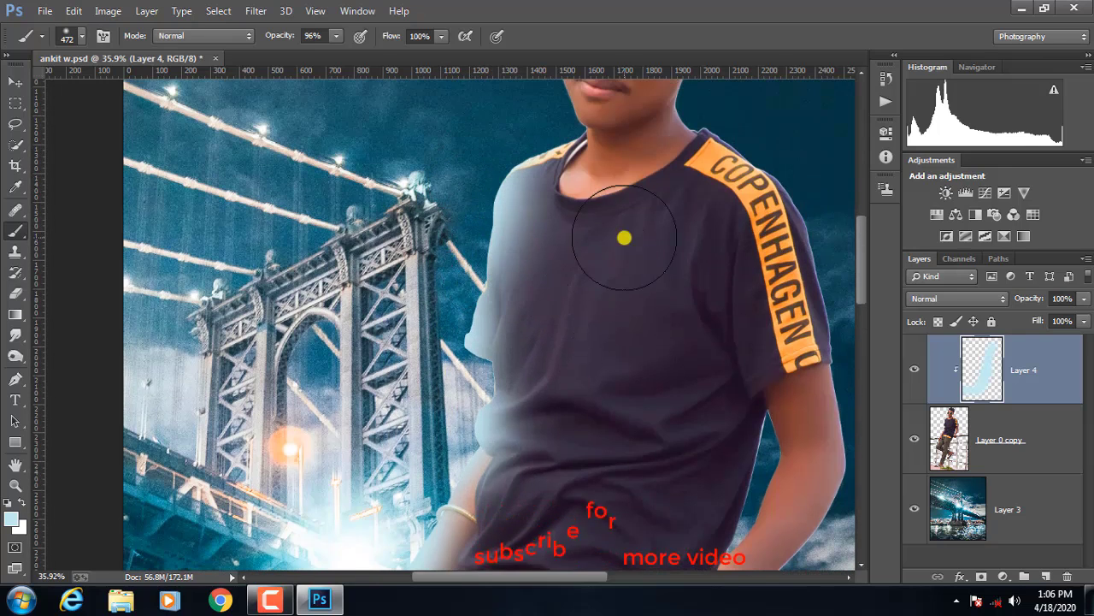
scroll(599, 288, down, 2)
scroll(598, 289, down, 3)
scroll(855, 298, up, 3)
Step: Lower Layer 4's opacity to 65% to soften the blue rim light
click(1083, 299)
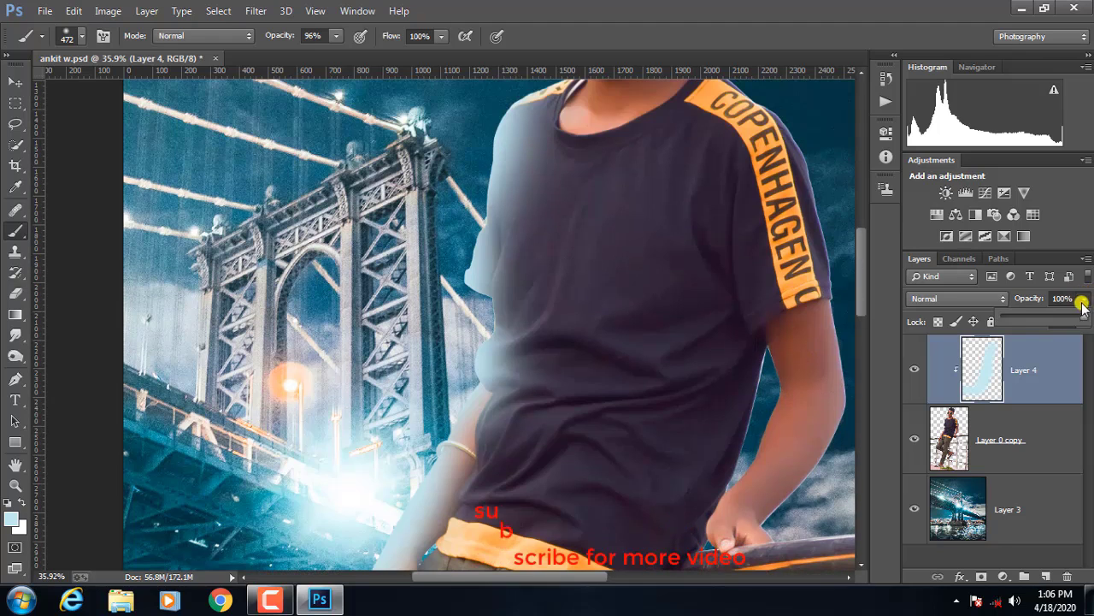
mouse_move(1074, 317)
mouse_down()
mouse_move(1034, 323)
mouse_move(1052, 320)
mouse_up()
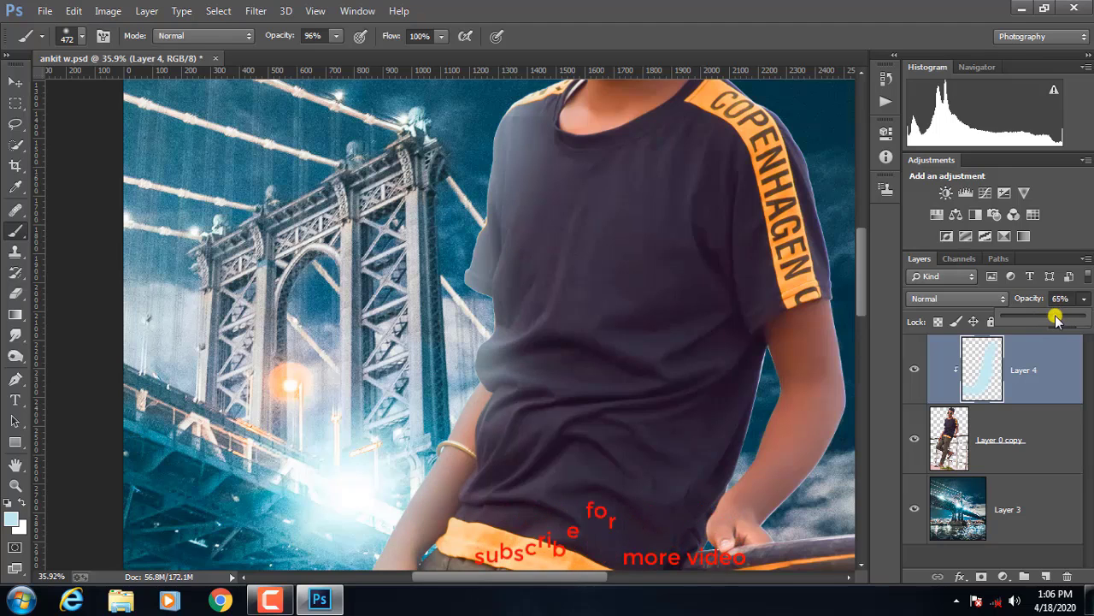
scroll(586, 271, down, 2)
scroll(587, 271, down, 2)
scroll(587, 271, down, 2)
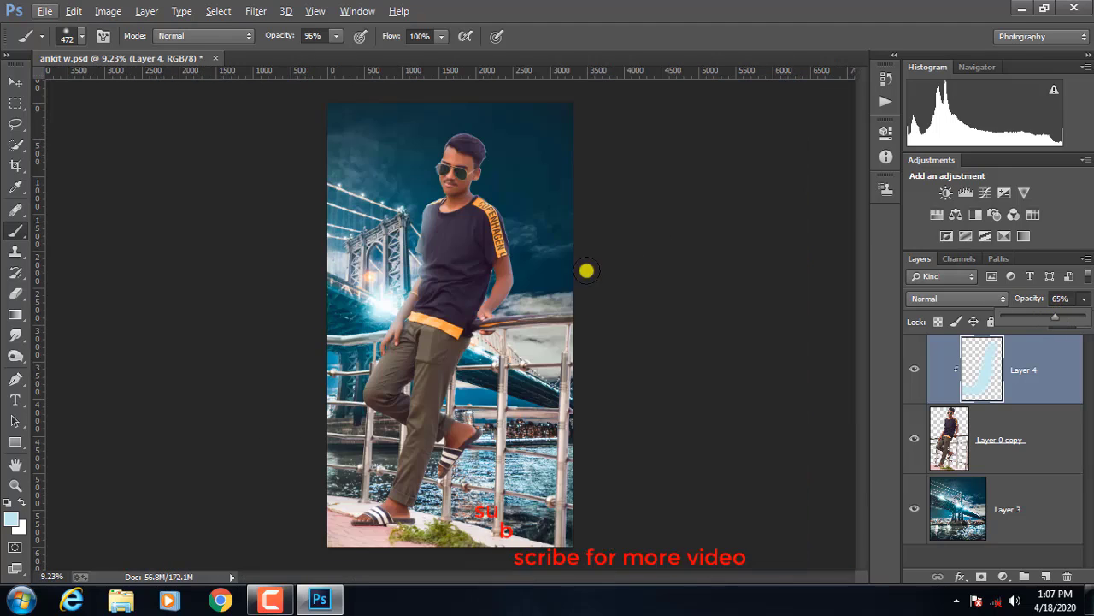
Step: Brush the pale blue glow down along the edge of the boy's leg
scroll(581, 261, up, 1)
scroll(573, 248, up, 1)
scroll(569, 246, down, 1)
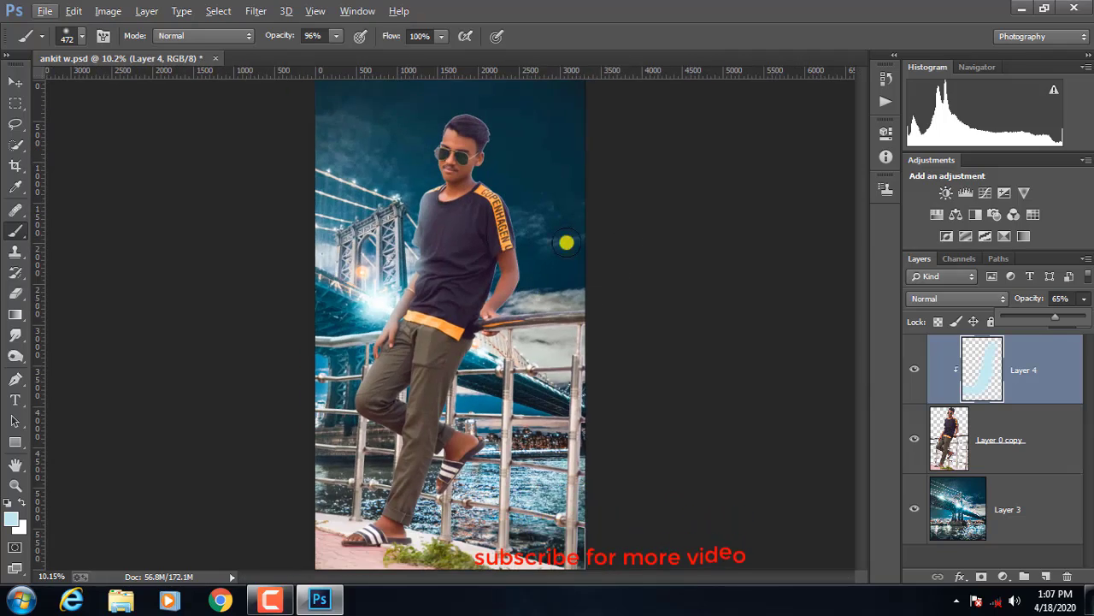
scroll(547, 237, up, 1)
scroll(478, 244, up, 1)
scroll(372, 261, up, 1)
scroll(327, 274, up, 1)
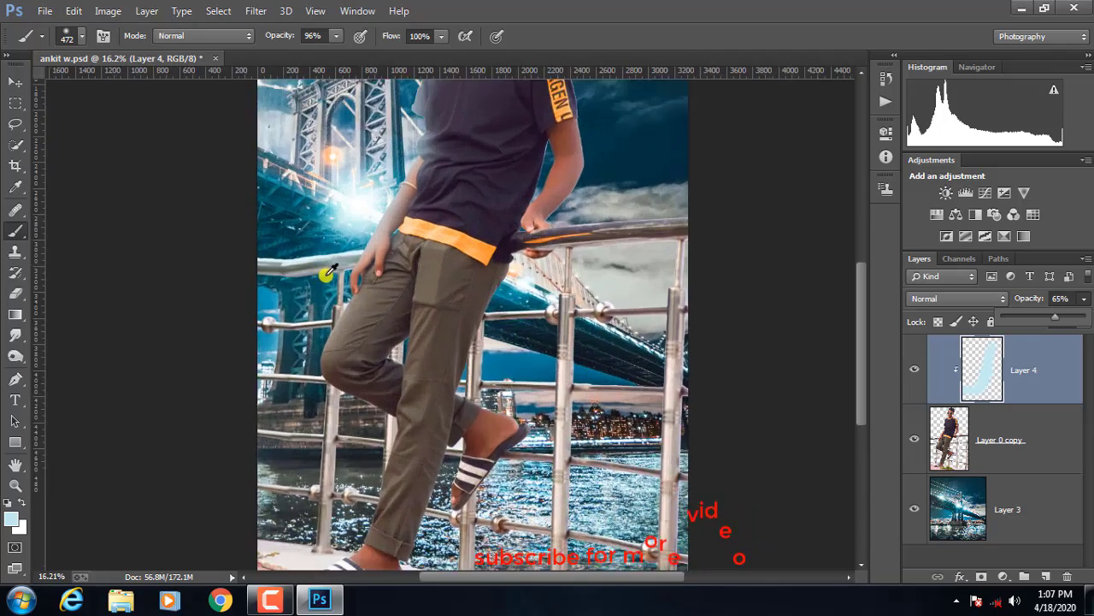
scroll(330, 272, up, 5)
mouse_move(389, 267)
mouse_down()
mouse_move(367, 220)
mouse_move(291, 433)
mouse_up()
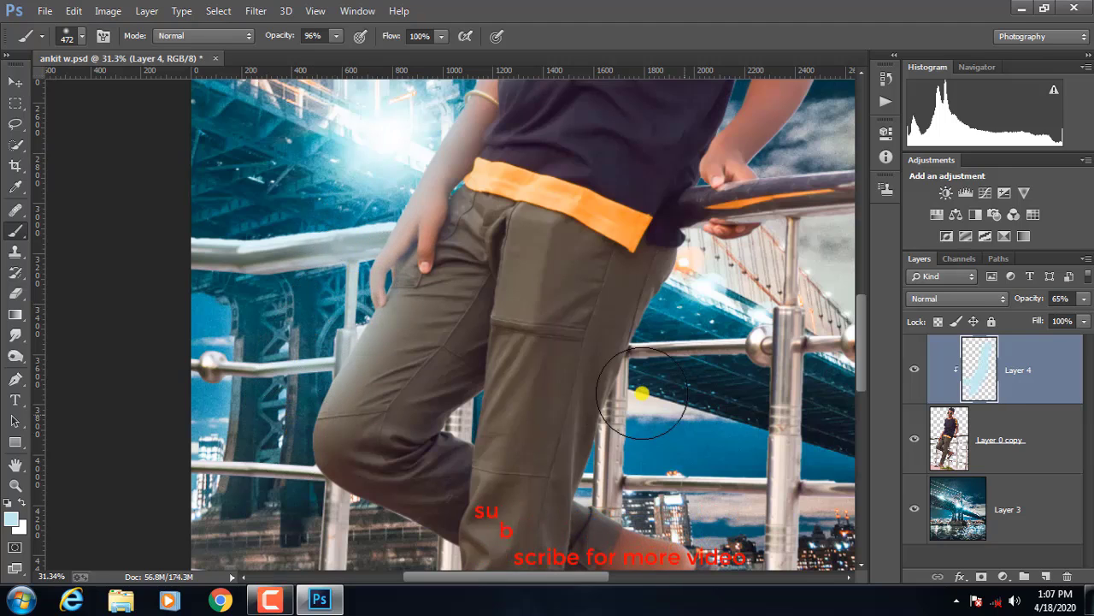
scroll(557, 215, down, 5)
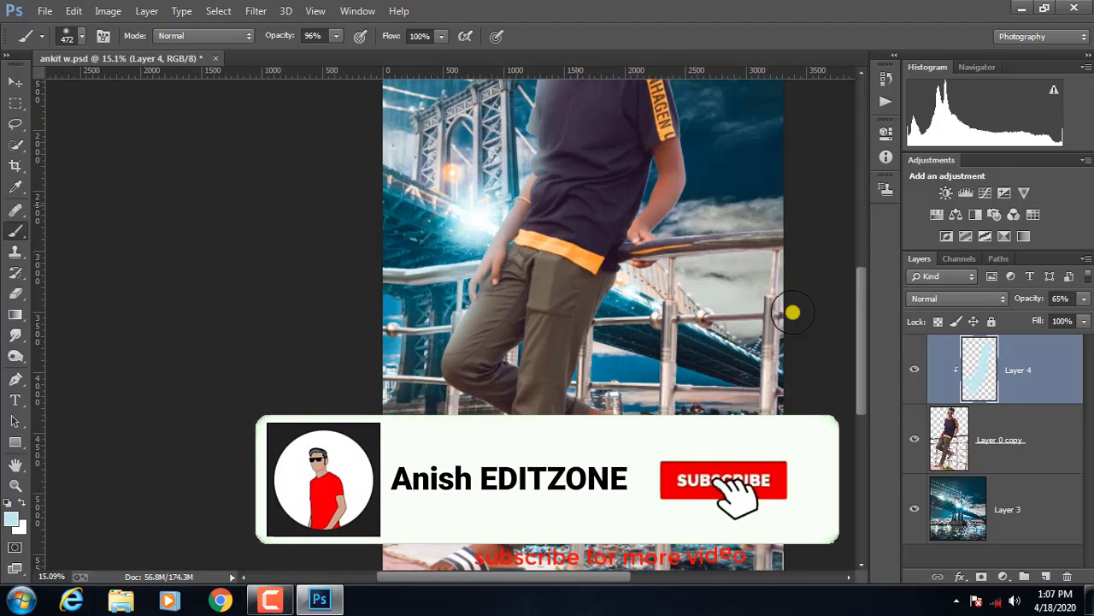
scroll(794, 312, up, 1)
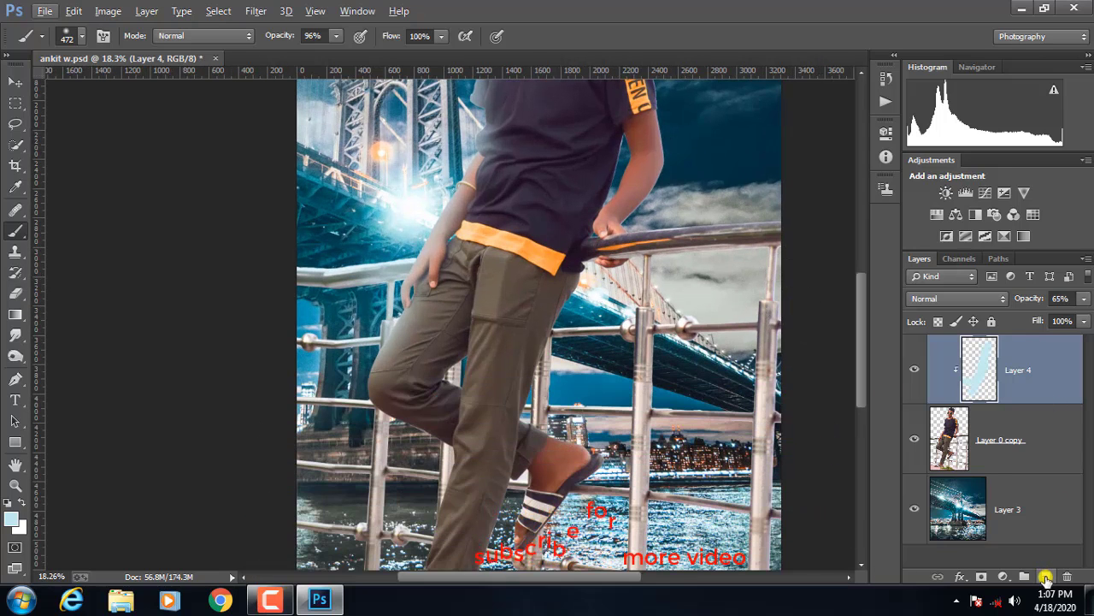
Step: Add a new Layer 5 clipped to the layers below and pick near-black as the paint colour
click(1046, 577)
alt+click(1041, 404)
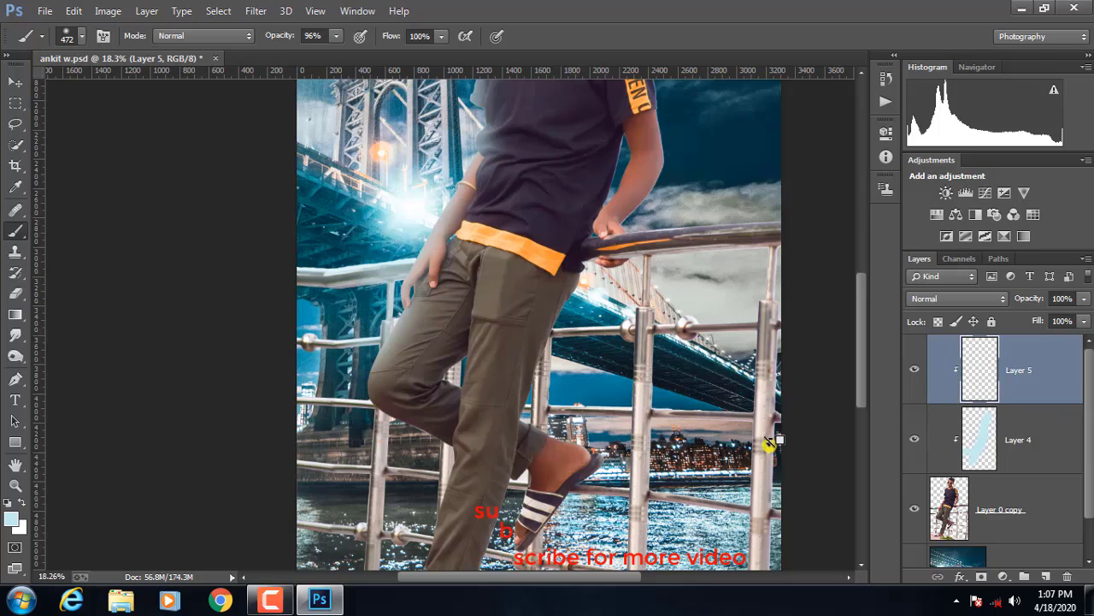
click(10, 516)
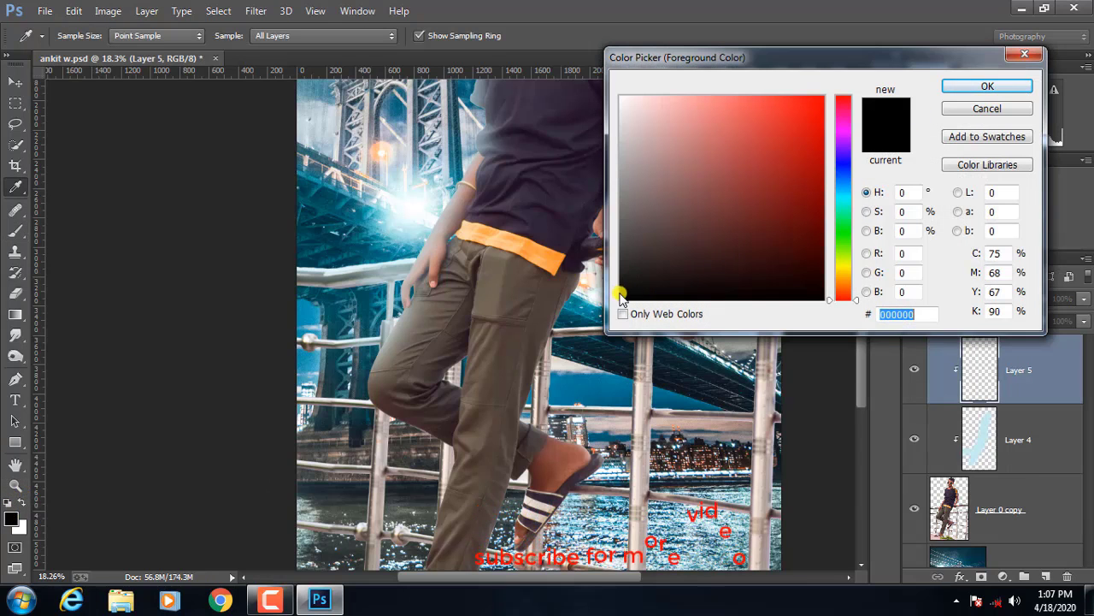
drag(620, 295, 625, 307)
click(978, 95)
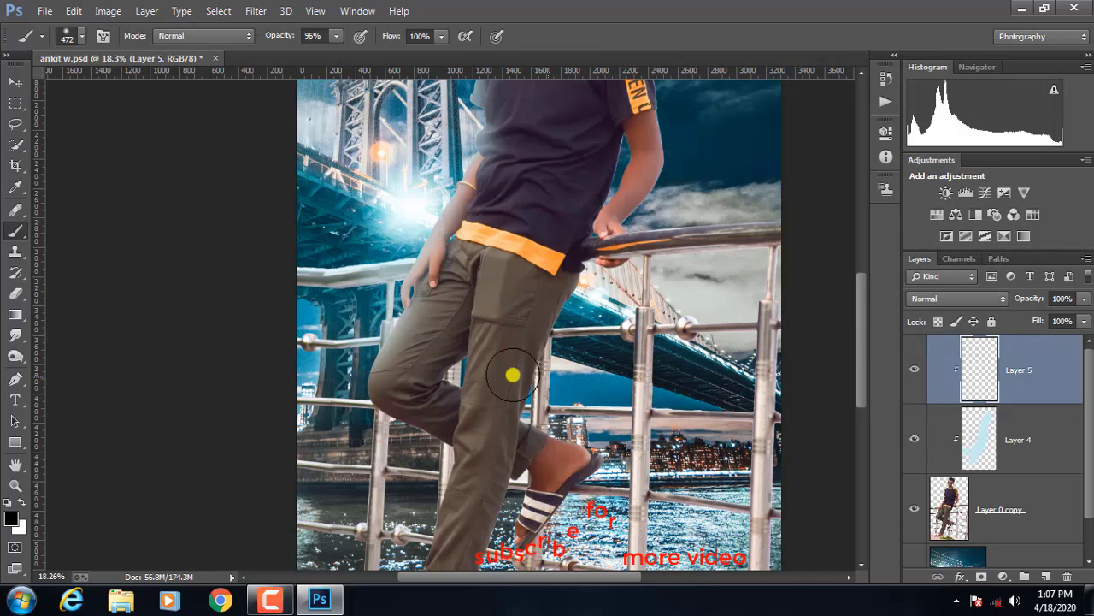
Step: Enlarge the brush to 1994 px and try dark strokes on the railings, then undo them
scroll(517, 364, down, 2)
scroll(530, 385, down, 3)
drag(487, 442, 710, 487)
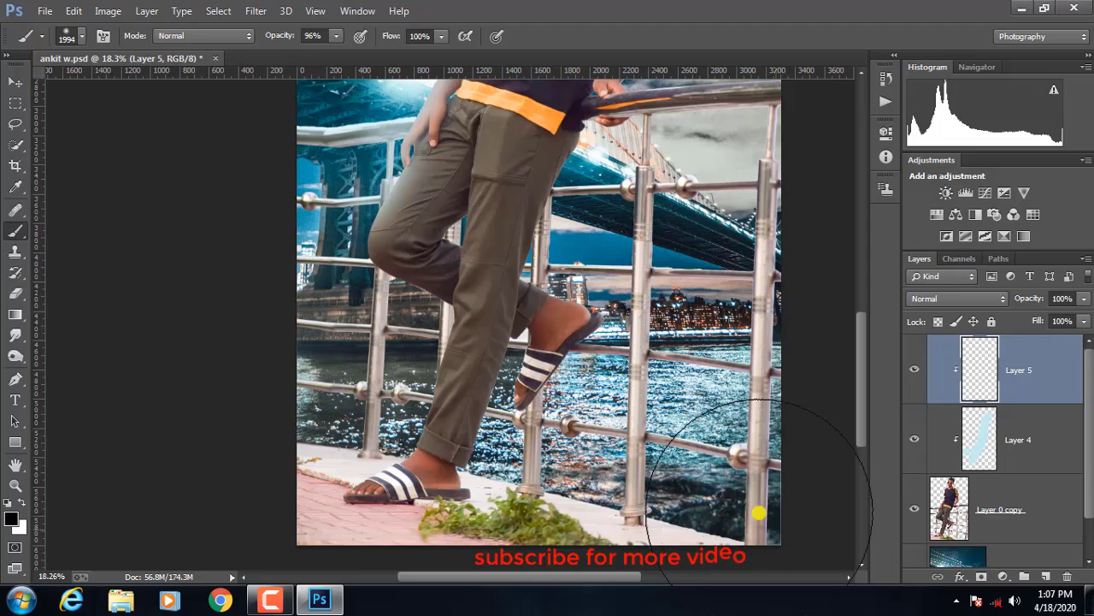
scroll(692, 466, up, 1)
scroll(692, 466, up, 2)
scroll(692, 469, up, 1)
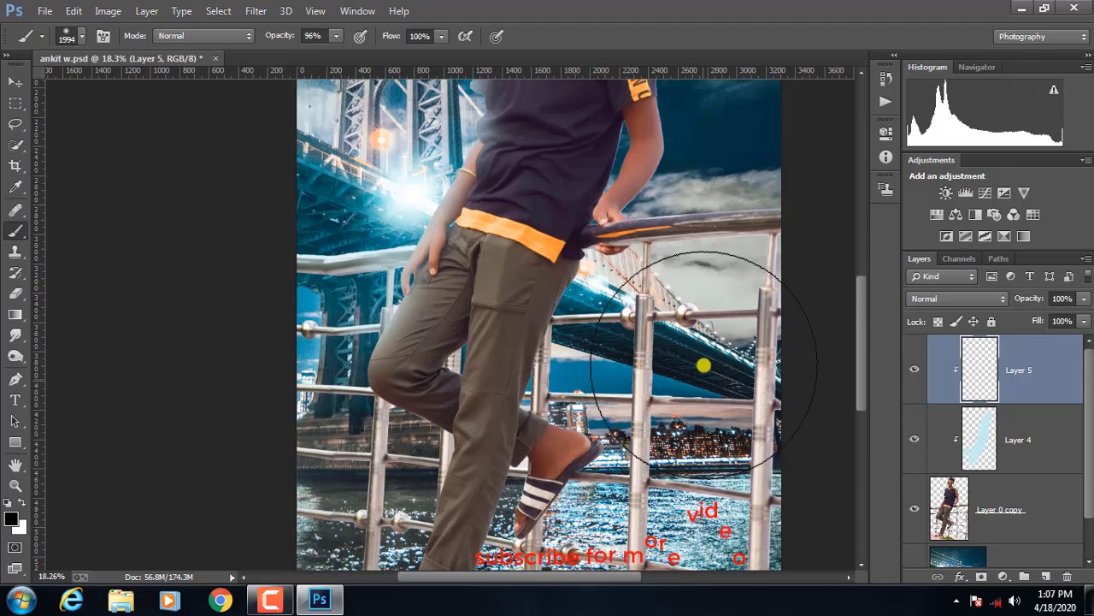
drag(716, 459, 709, 500)
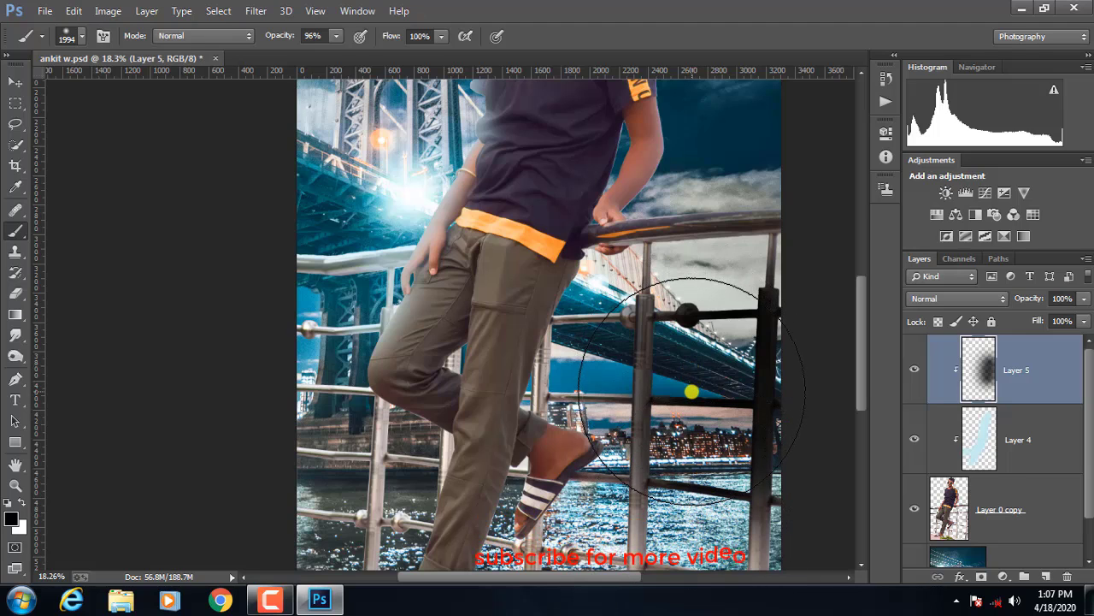
drag(651, 504, 573, 525)
key(ctrl+z)
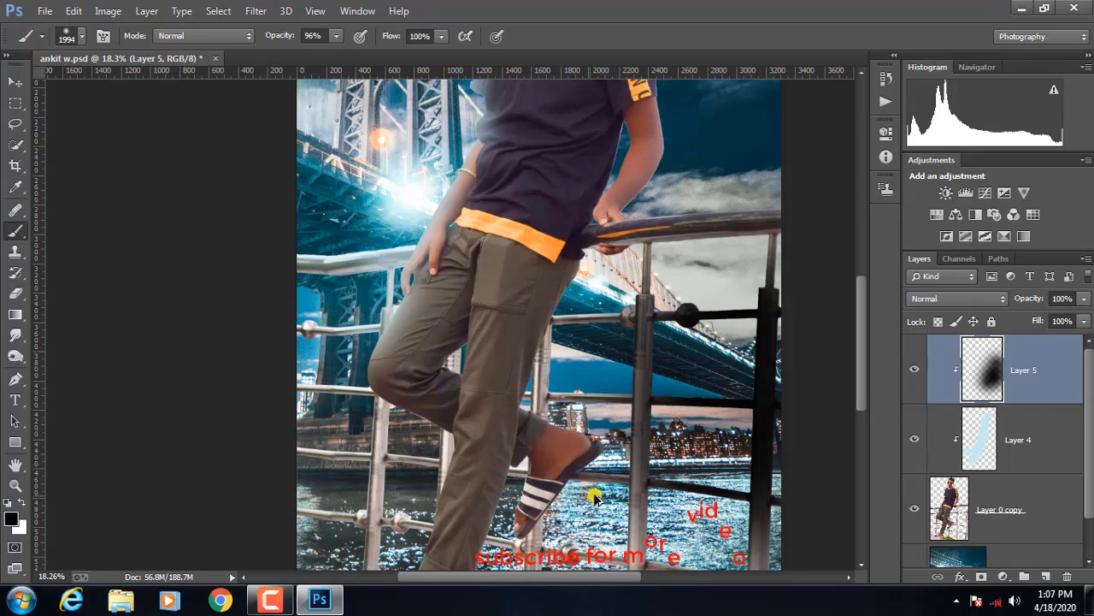
key(ctrl+alt+z)
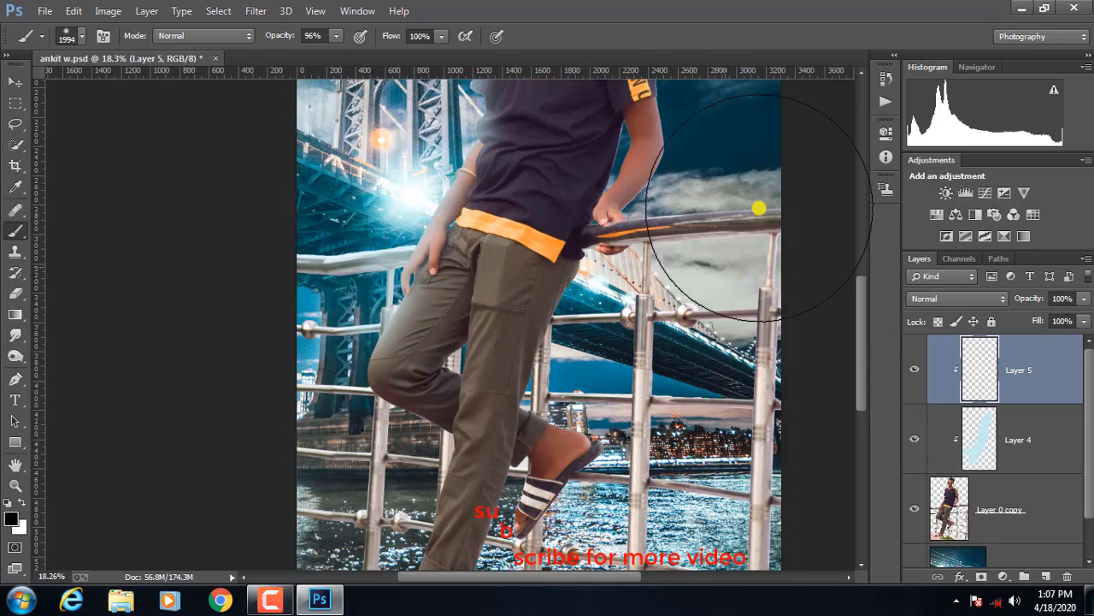
Step: Paint soft black shading over the man's arm, torso and left trouser leg
scroll(701, 232, up, 1)
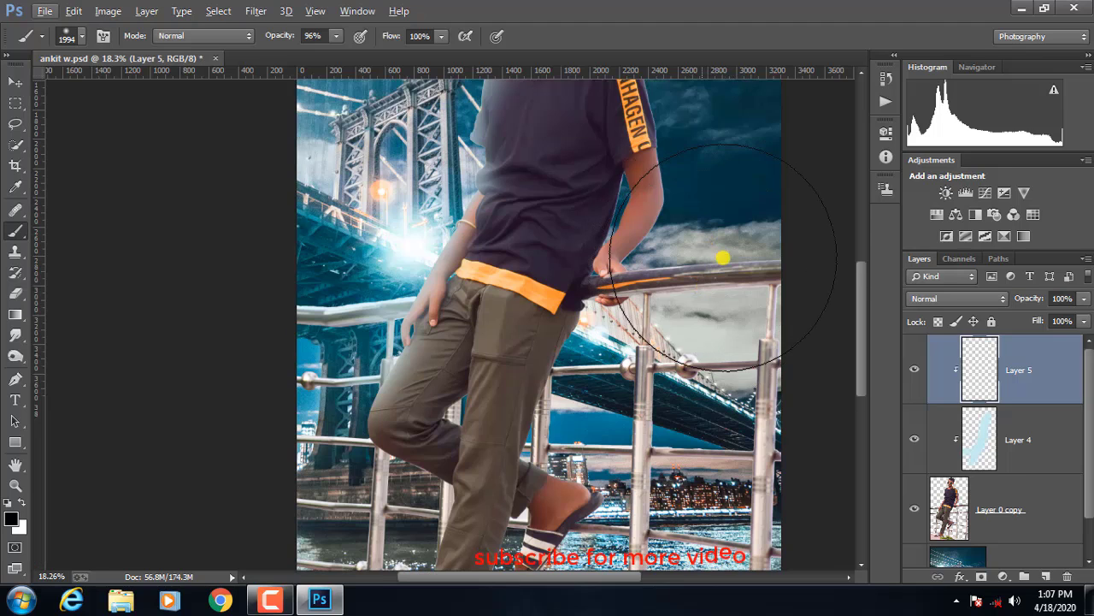
scroll(697, 232, up, 1)
scroll(691, 230, up, 3)
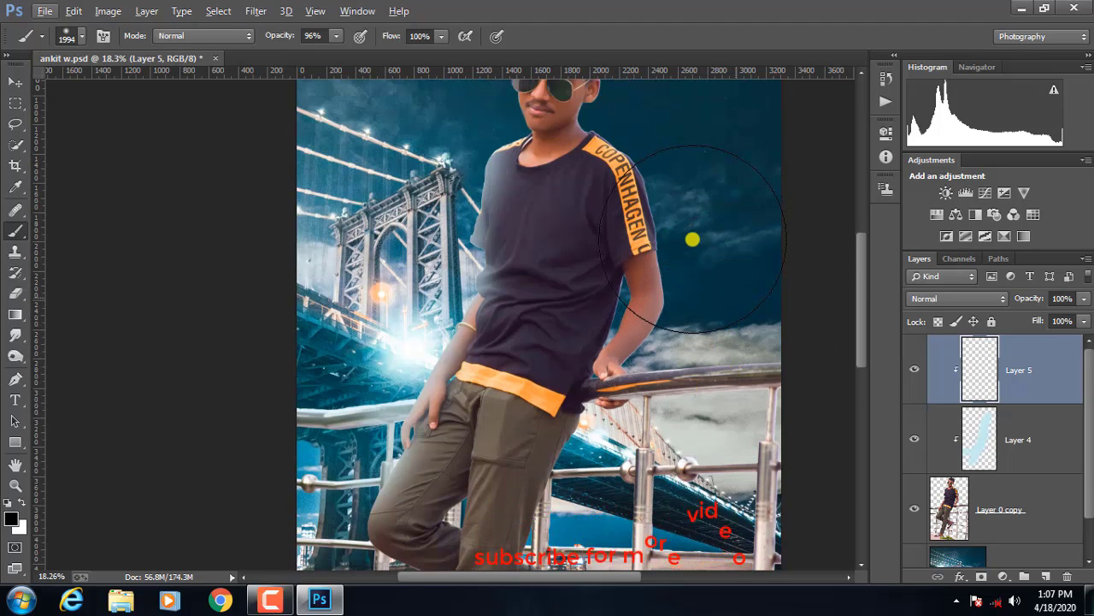
scroll(693, 240, down, 1)
mouse_move(658, 196)
mouse_down()
mouse_move(689, 317)
mouse_move(789, 396)
mouse_move(785, 468)
mouse_up()
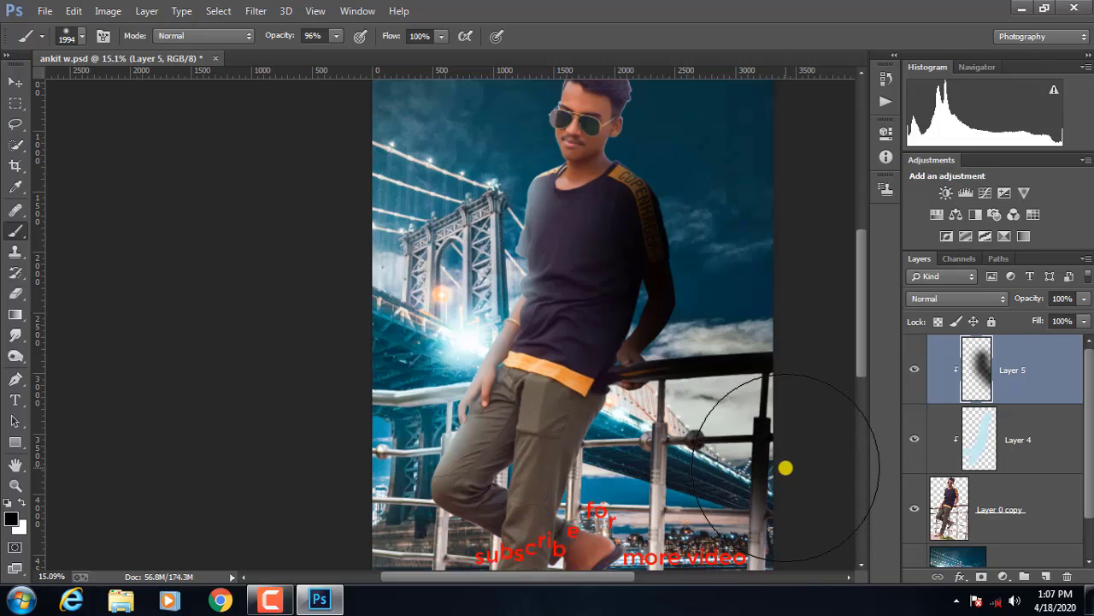
scroll(785, 468, down, 2)
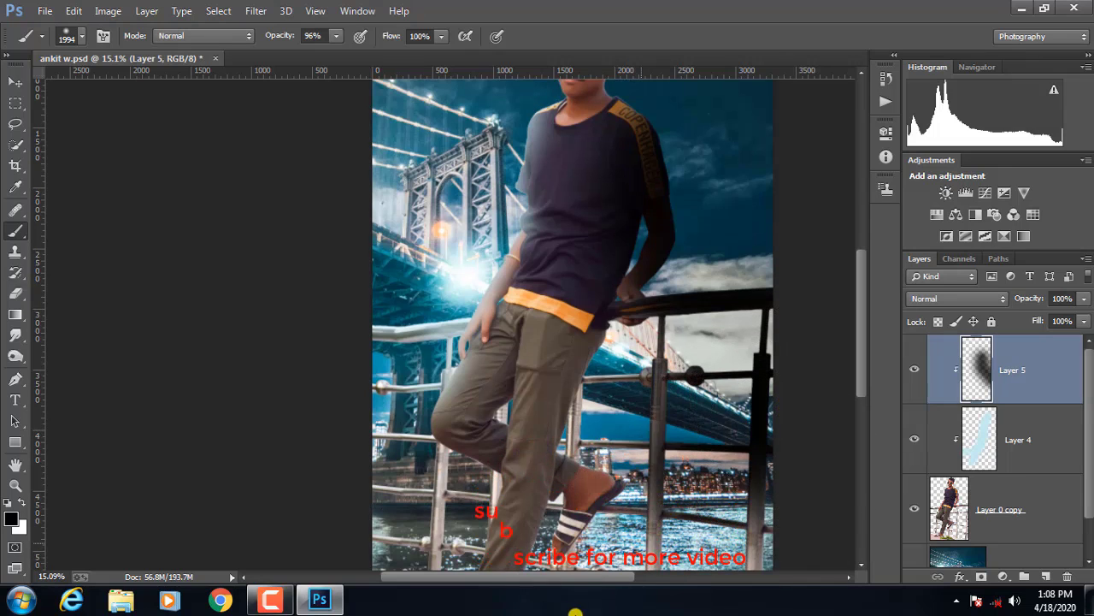
click(558, 364)
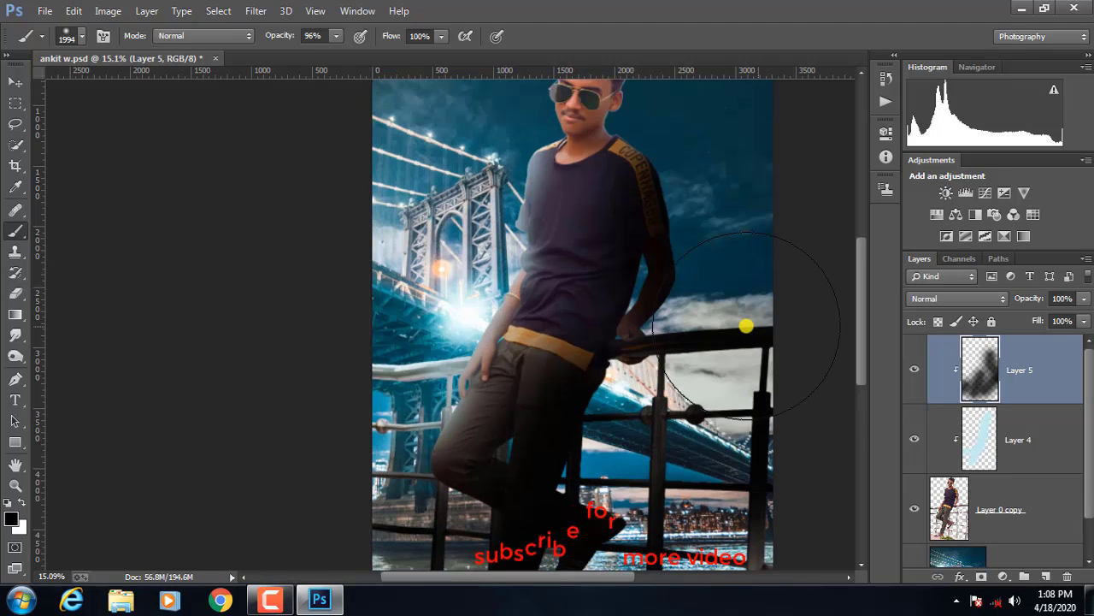
Step: Lower Layer 5's shading opacity to 59%
scroll(722, 340, down, 2)
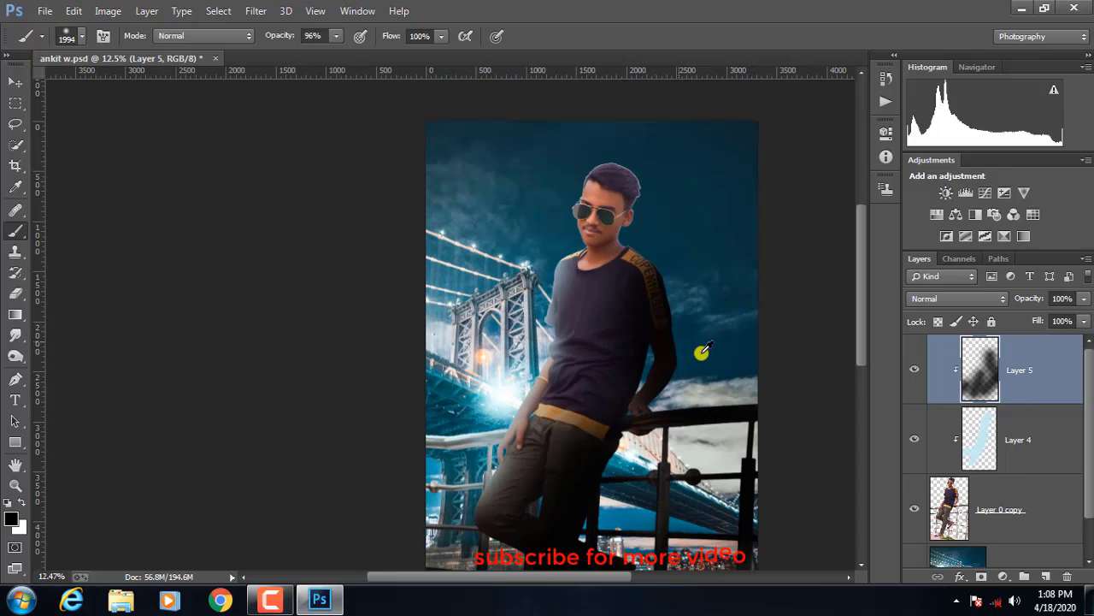
scroll(703, 350, down, 3)
scroll(598, 391, up, 1)
drag(1084, 299, 1057, 318)
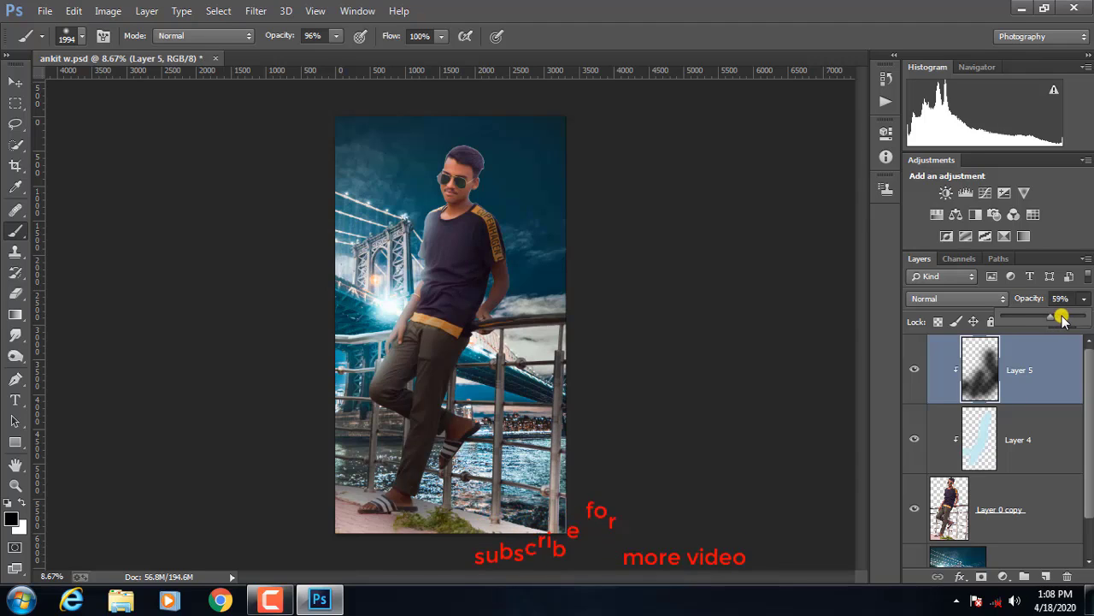
Step: Raise Layer 5 to 82% opacity and brush black over the bottom floor and railing
drag(1063, 319, 1071, 317)
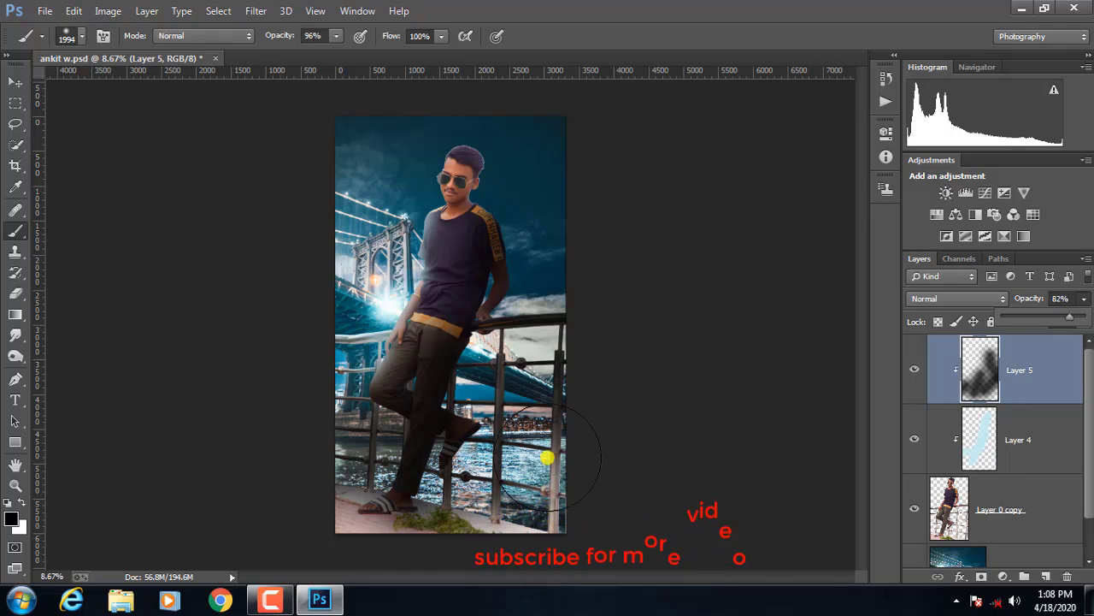
click(437, 543)
drag(320, 560, 315, 570)
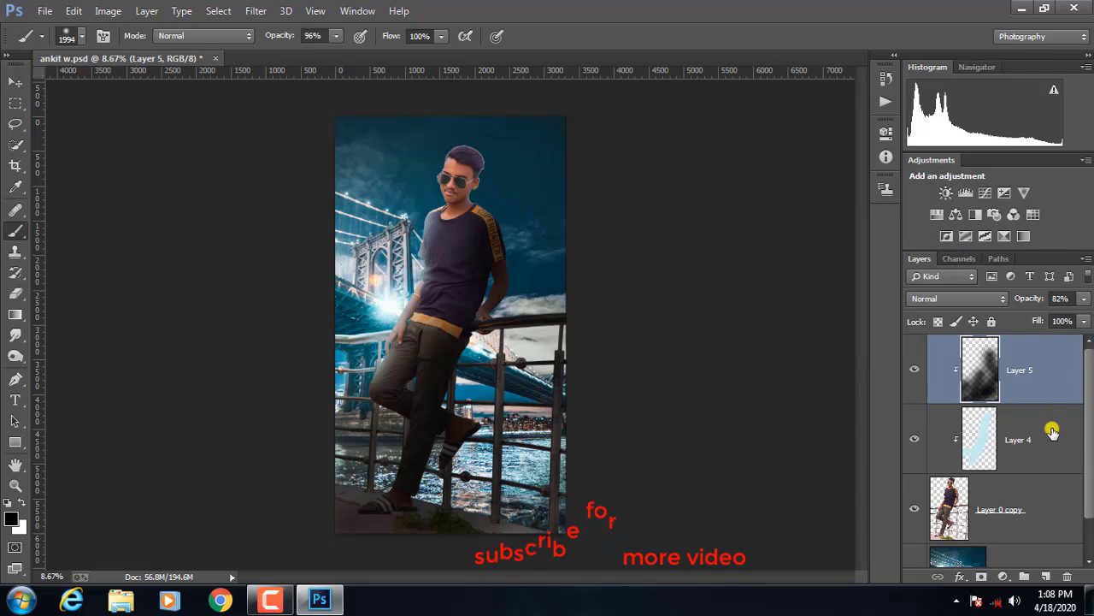
Step: Merge Layer 5, Layer 4 and Layer 0 copy into a single layer
ctrl+click(1053, 433)
ctrl+click(1035, 496)
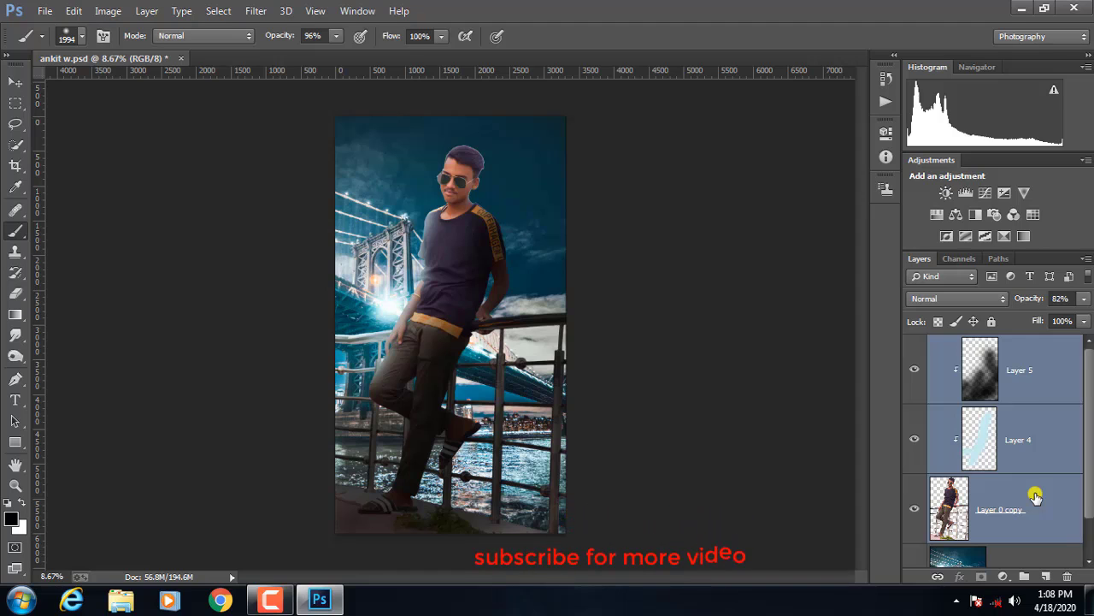
right_click(1035, 496)
click(740, 459)
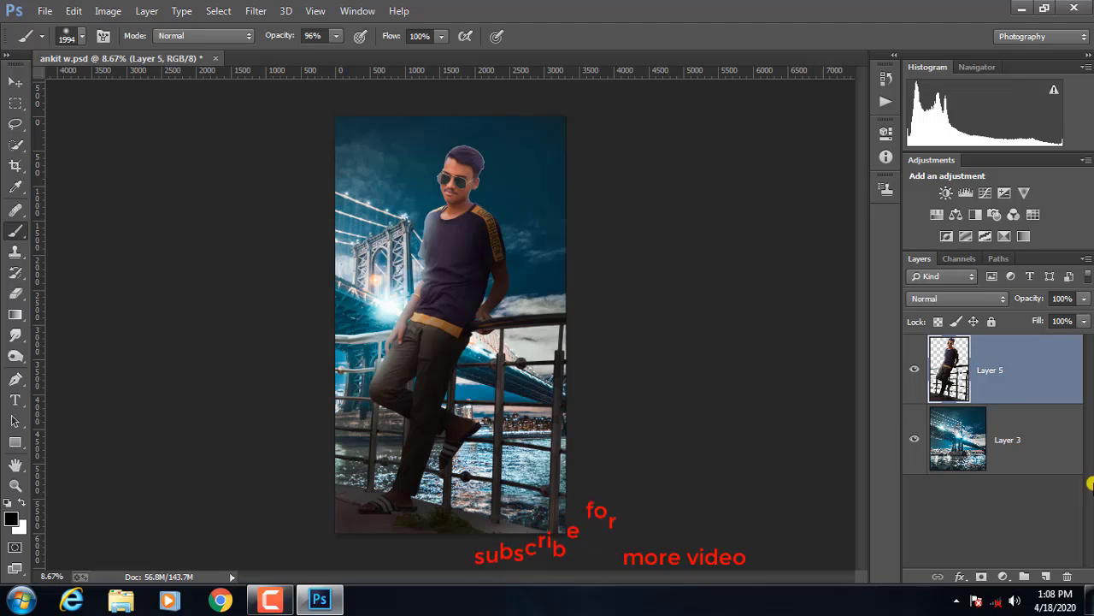
Step: Start a Tilt-Shift blur on Layer 3, drag the sharp band to the image bottom, Blur 30 px
click(1007, 451)
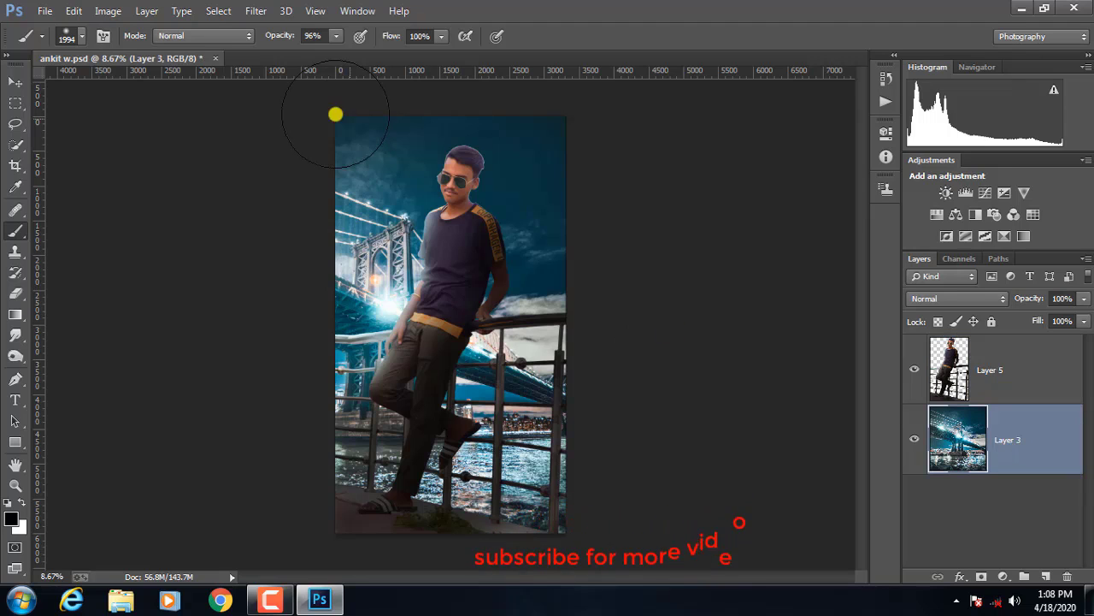
click(257, 11)
mouse_move(264, 203)
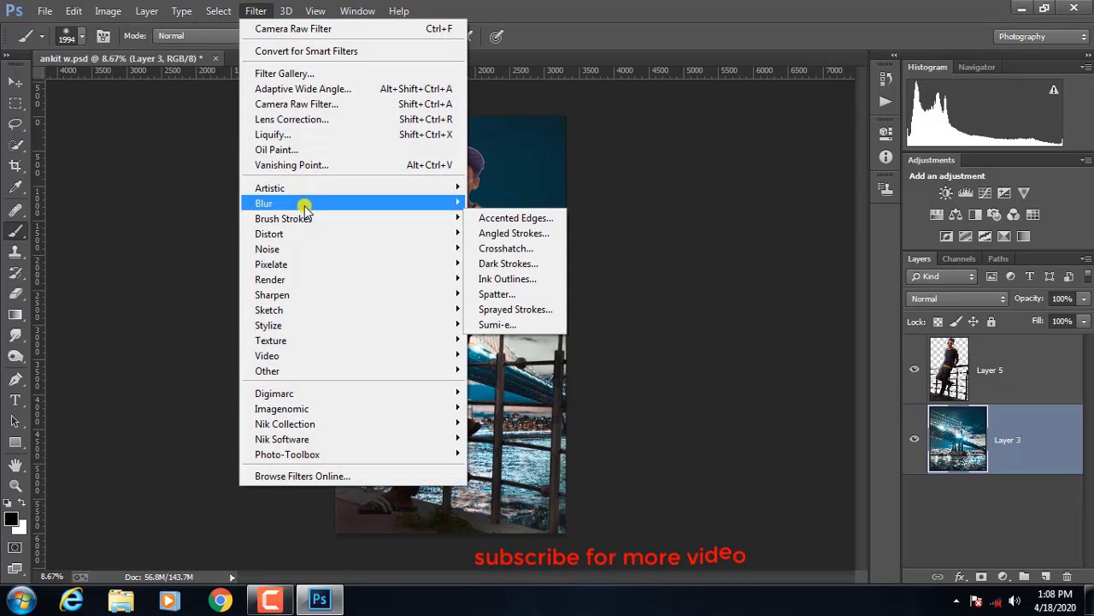
click(501, 233)
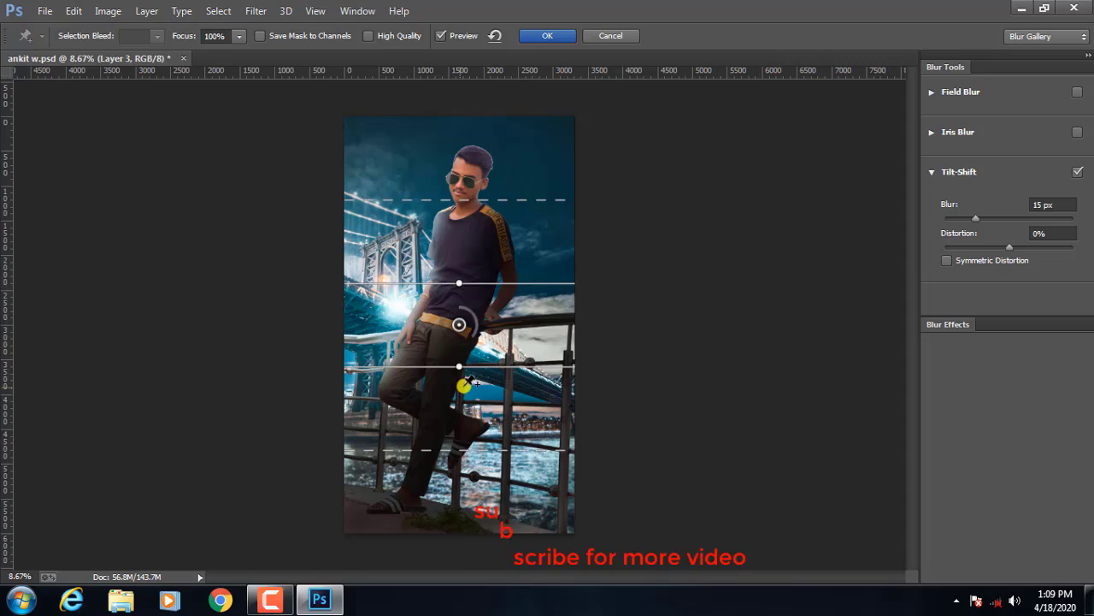
drag(459, 324, 448, 479)
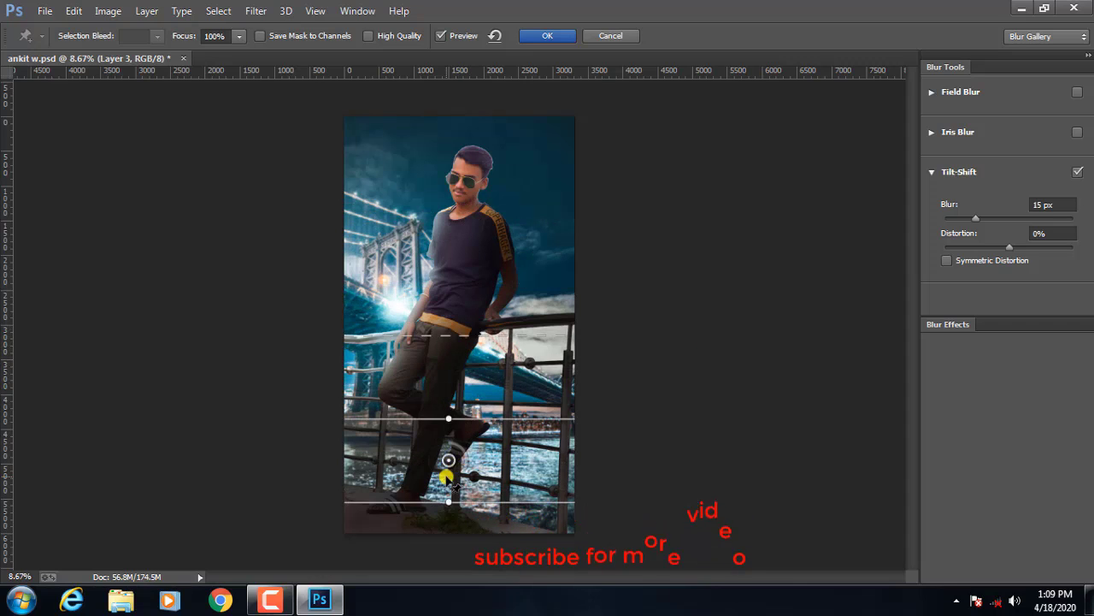
drag(446, 477, 436, 541)
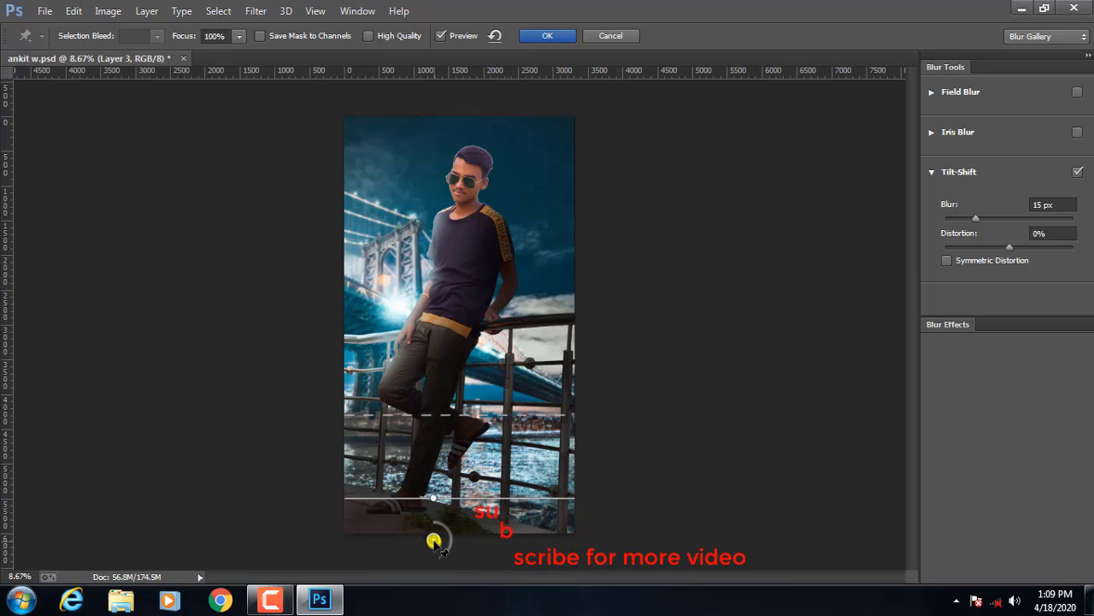
mouse_move(435, 540)
mouse_down()
mouse_move(427, 557)
mouse_move(439, 576)
mouse_up()
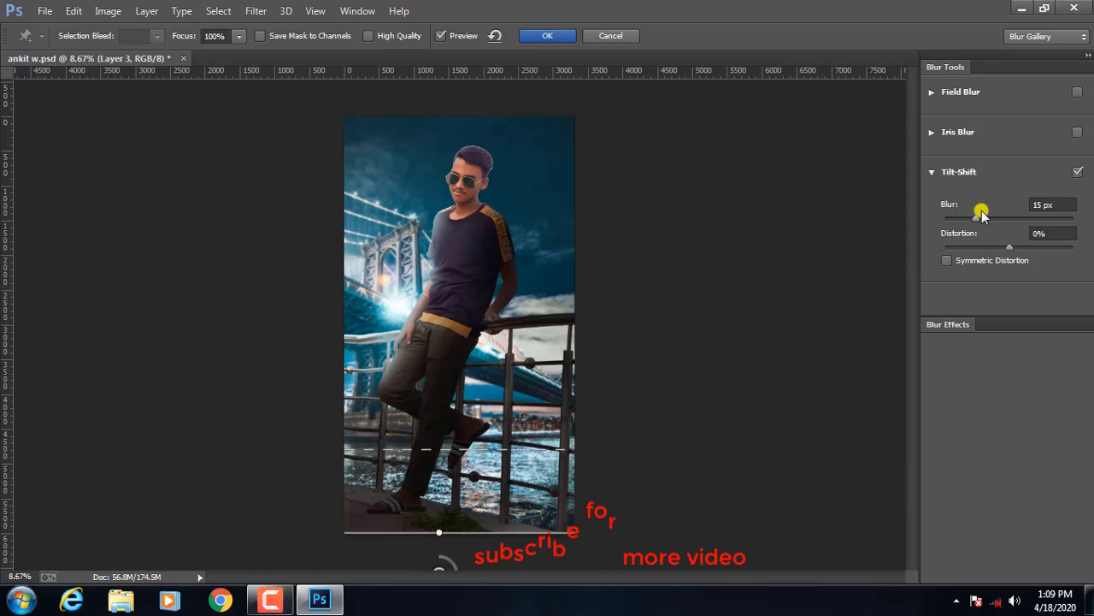
drag(980, 214, 982, 221)
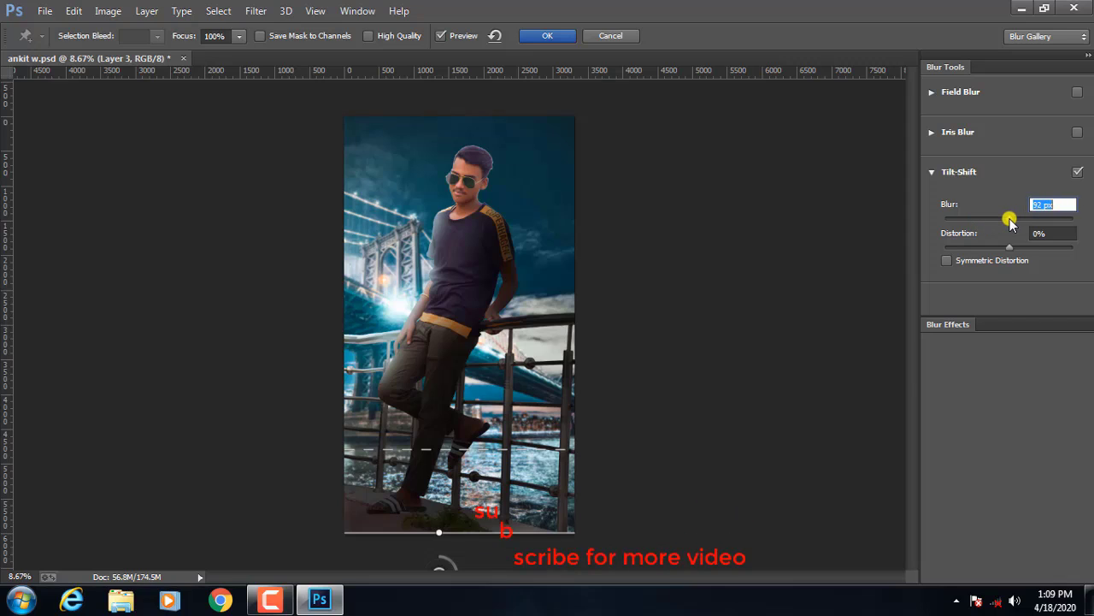
drag(1011, 223, 992, 221)
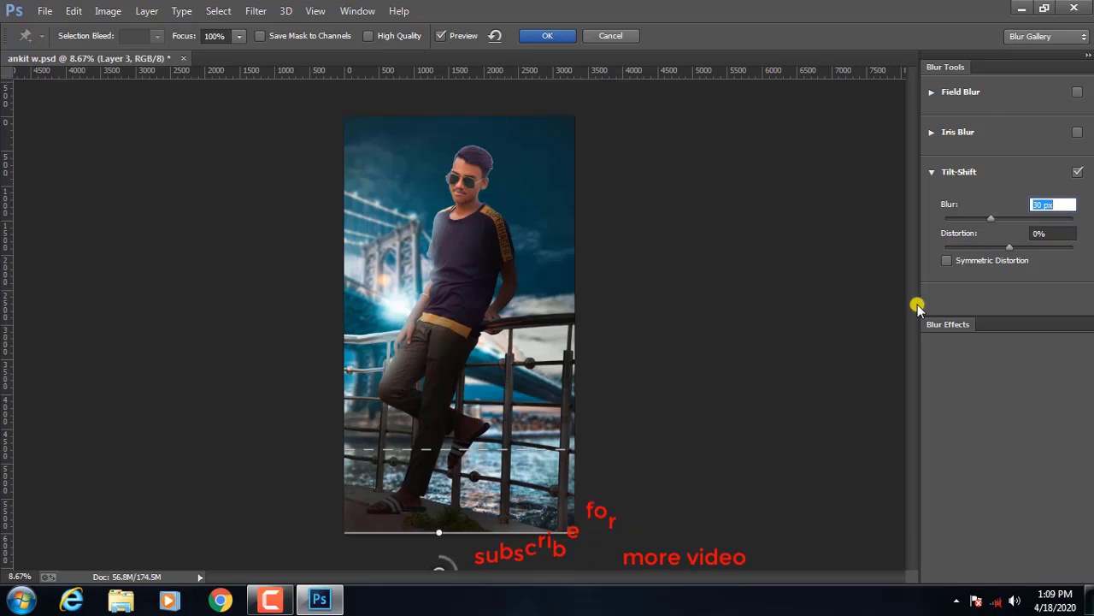
Step: Apply the tilt-shift blur and bring up the Camera Raw Filter on the man's Layer 5
click(547, 35)
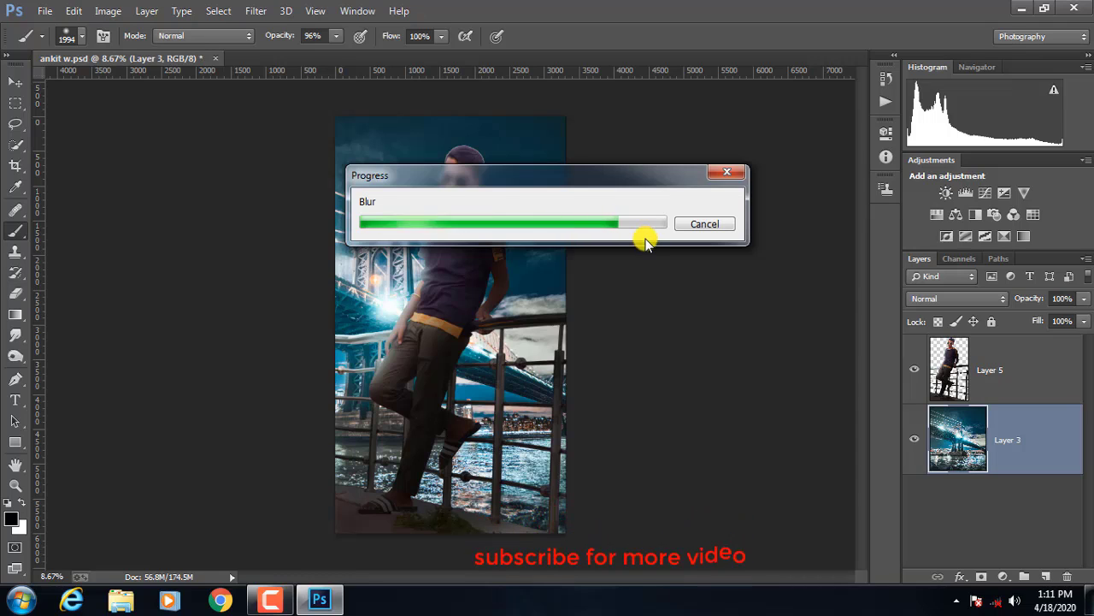
click(1032, 384)
click(268, 12)
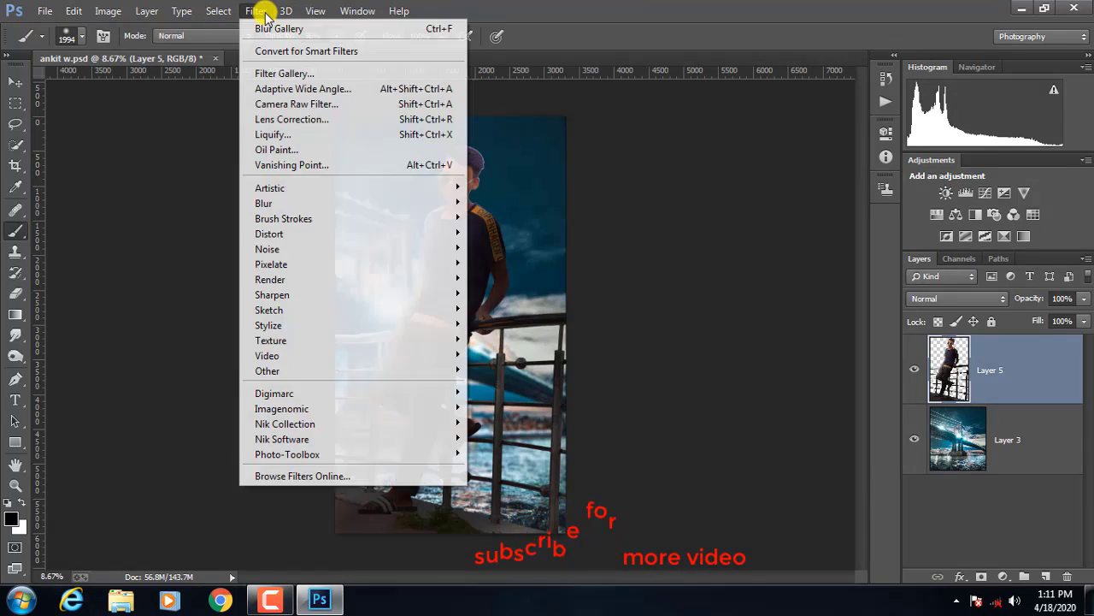
click(265, 103)
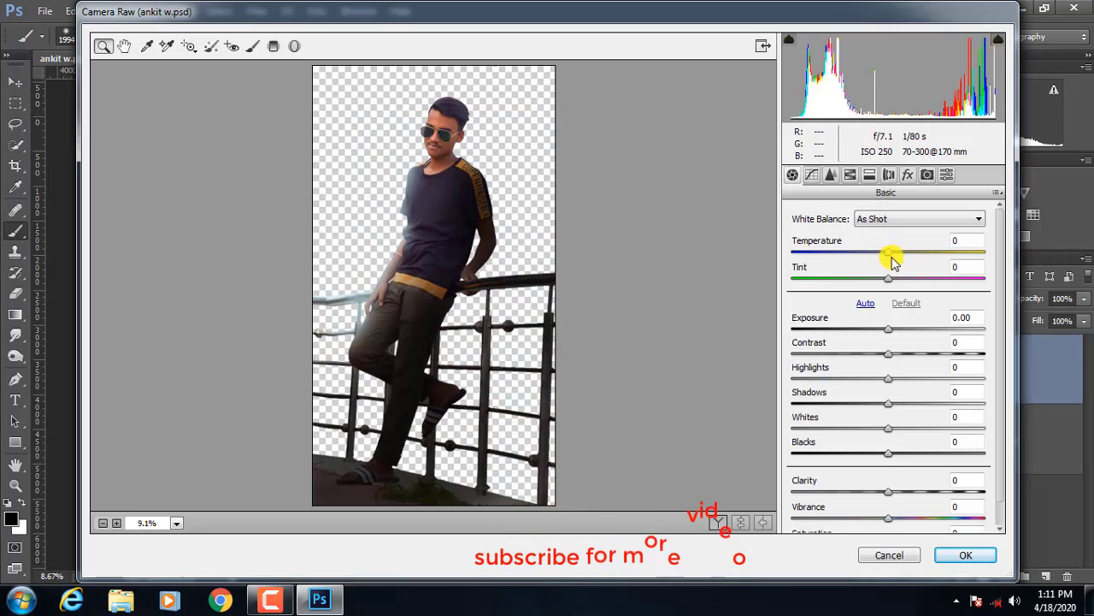
Step: Cool the temperature, brighten exposure slightly and increase contrast on the man's layer
drag(877, 254, 884, 282)
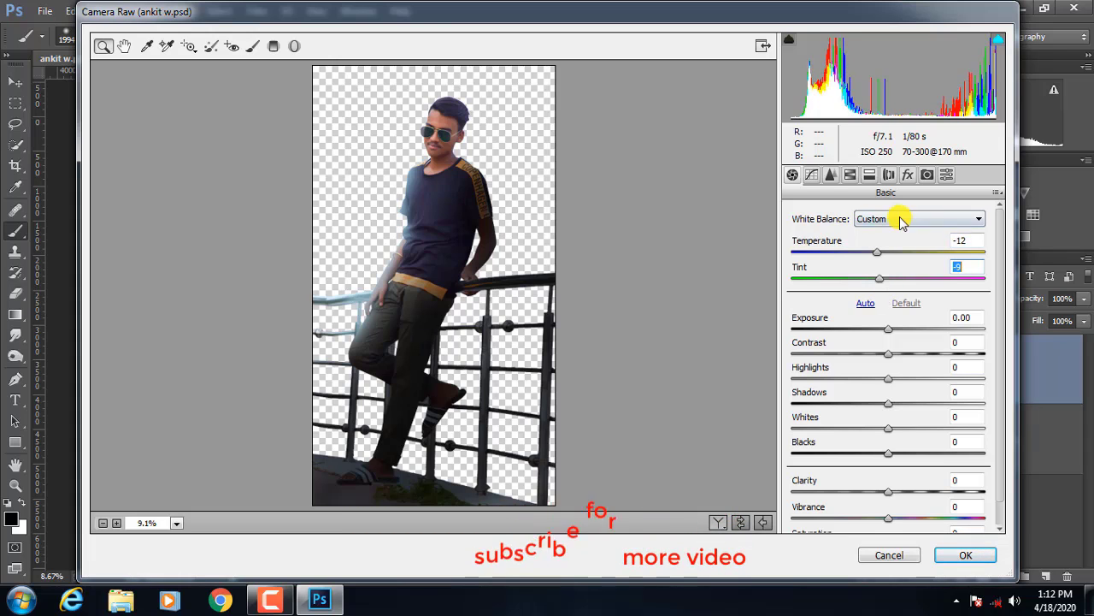
drag(881, 330, 895, 339)
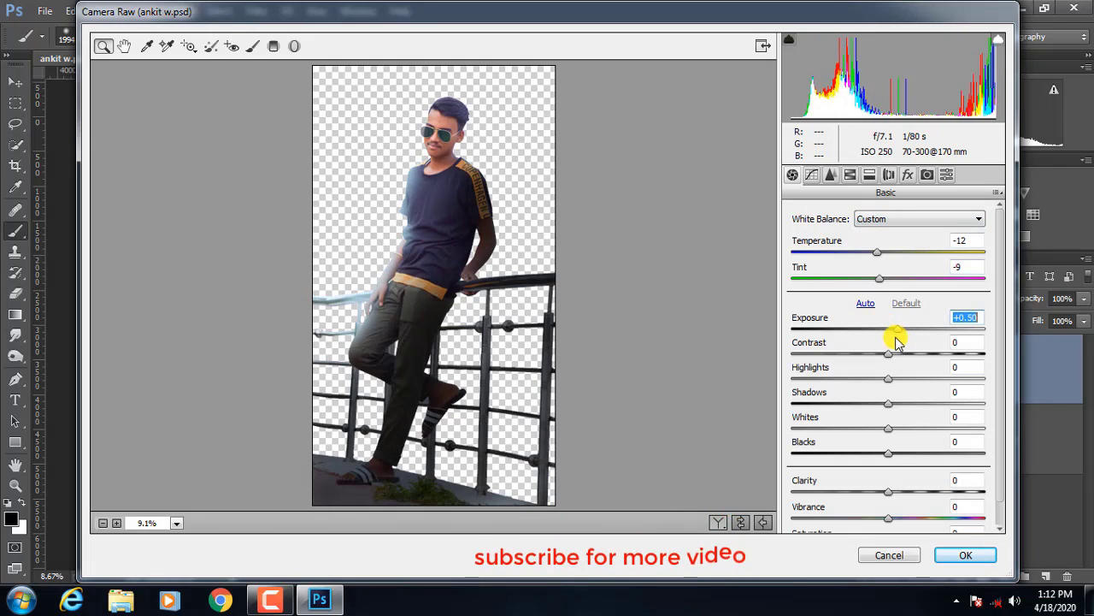
mouse_move(882, 357)
mouse_down()
mouse_move(913, 365)
mouse_move(876, 383)
mouse_move(902, 385)
mouse_move(858, 406)
mouse_move(876, 434)
mouse_move(853, 435)
mouse_move(919, 442)
mouse_move(860, 454)
mouse_move(884, 460)
mouse_up()
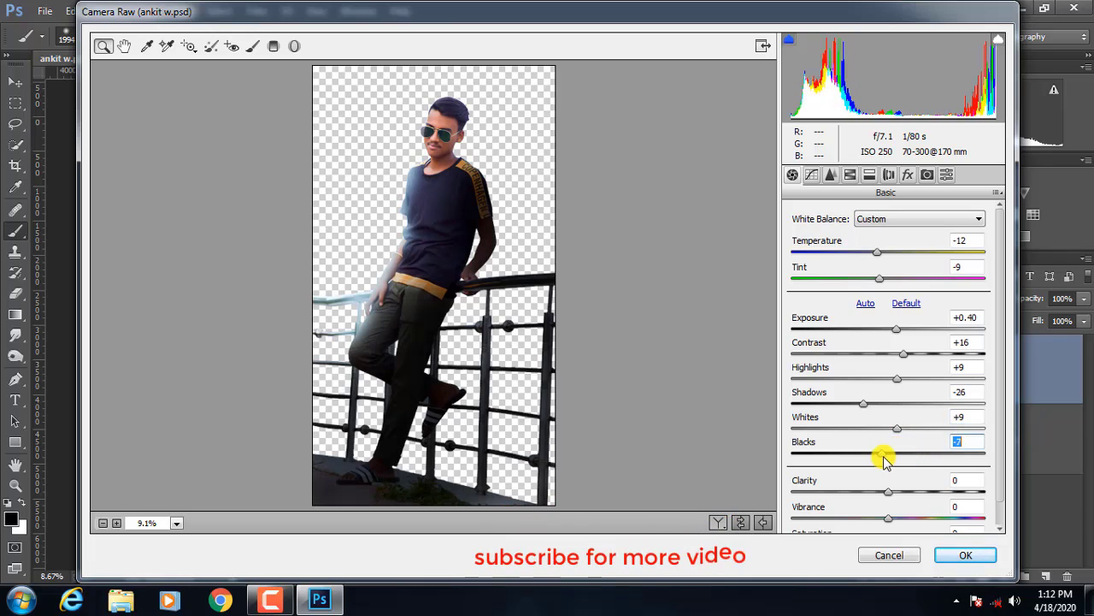
Step: Raise the luminance noise reduction and sharpening amount in Camera Raw's Detail settings
click(830, 174)
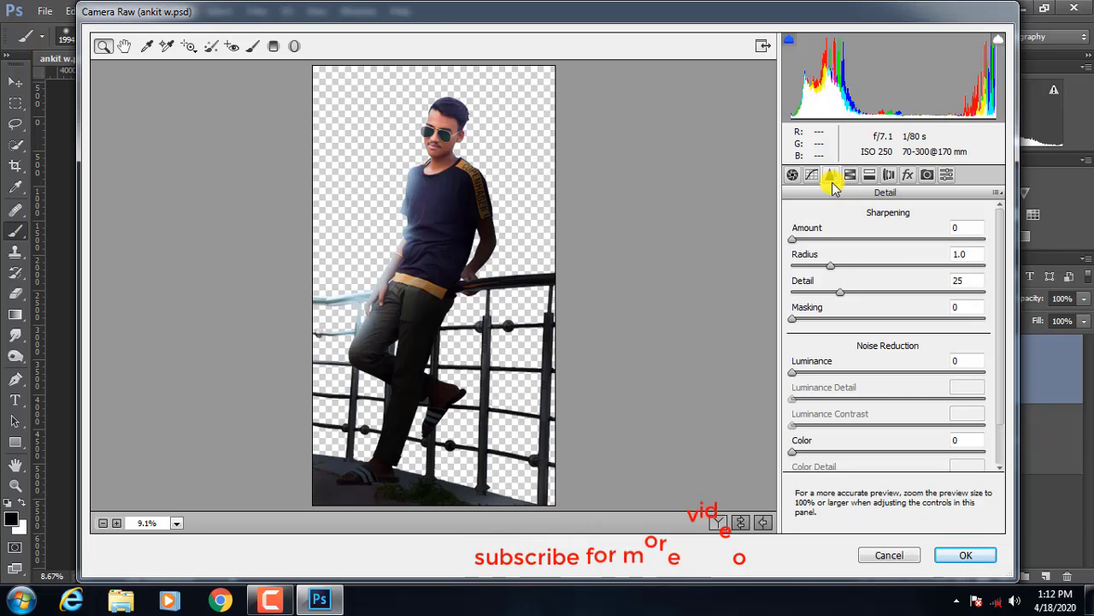
drag(795, 377, 809, 372)
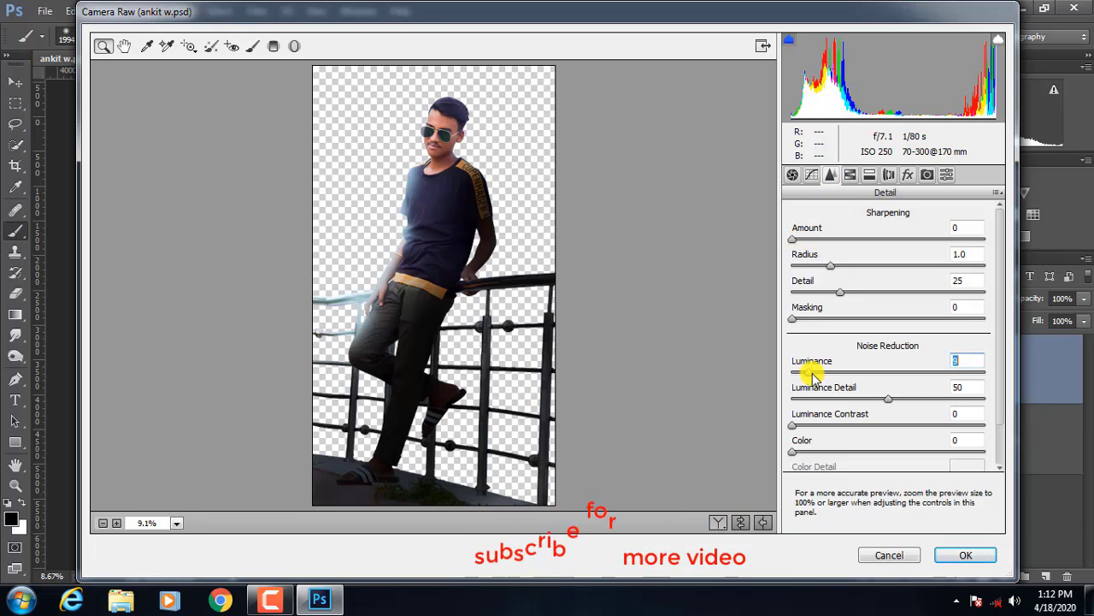
drag(795, 239, 823, 239)
Step: Adjust HSL luminance: brighten Oranges, darken Yellows and shift the Aquas brightness
click(849, 174)
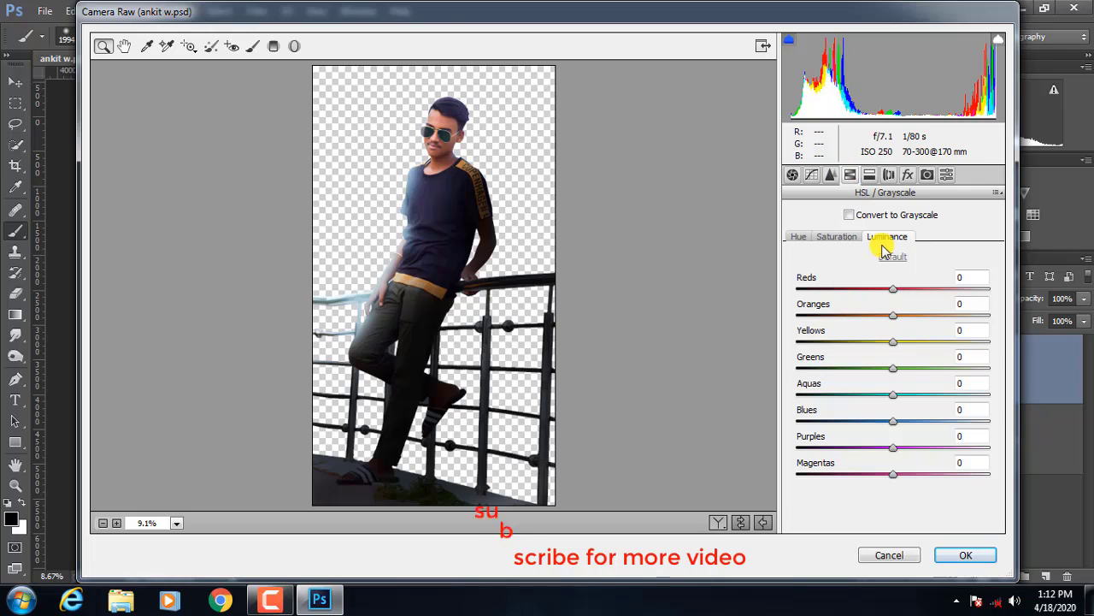
drag(892, 315, 933, 315)
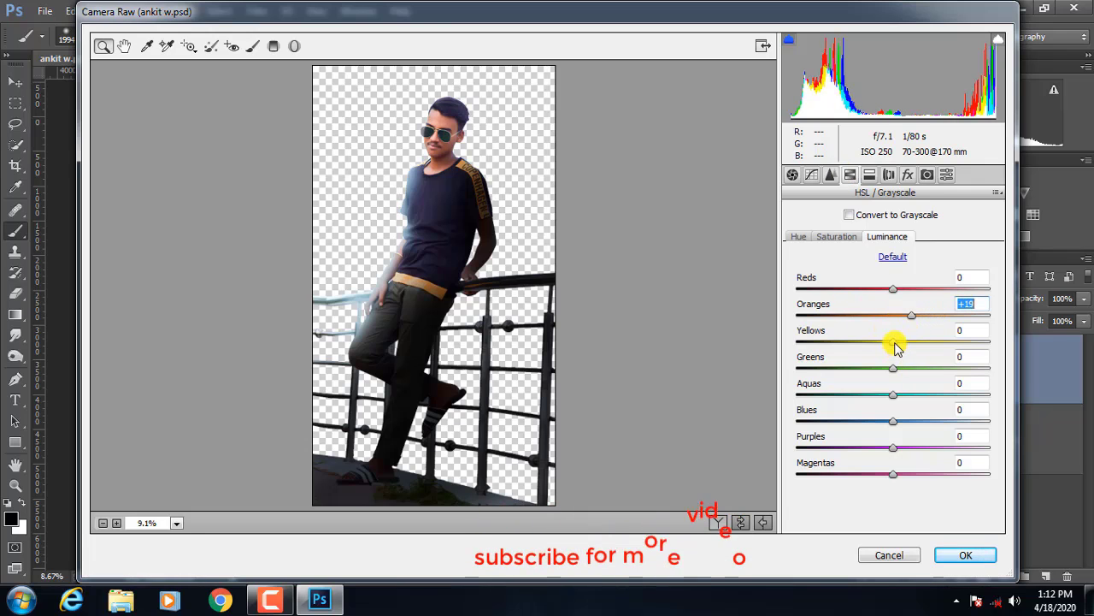
mouse_move(895, 346)
mouse_down()
mouse_move(936, 342)
mouse_move(846, 348)
mouse_move(844, 369)
mouse_move(790, 373)
mouse_up()
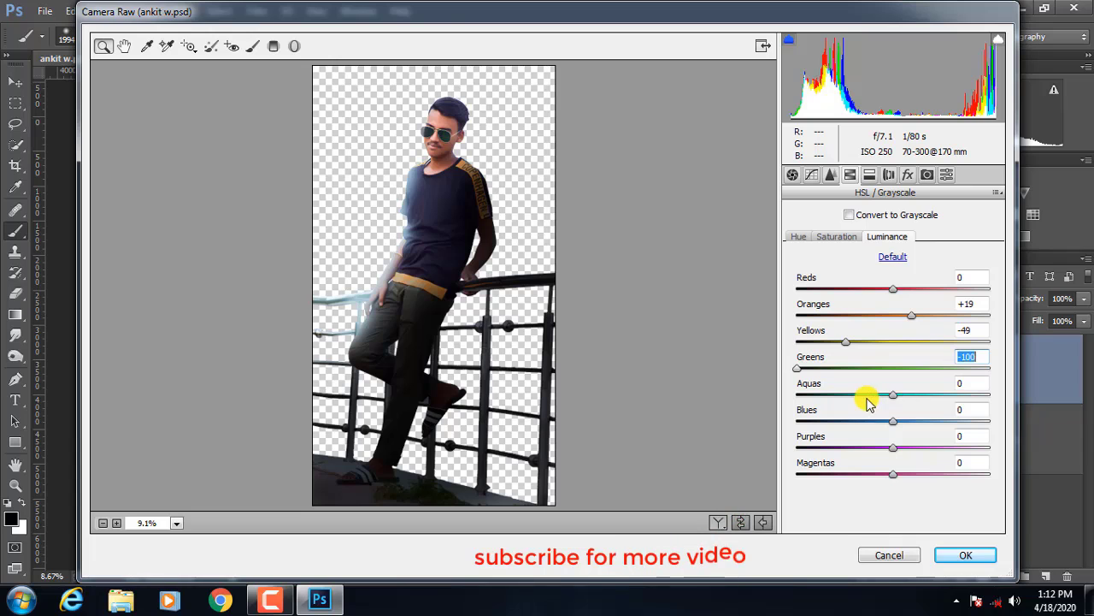
mouse_move(893, 394)
mouse_down()
mouse_move(796, 393)
mouse_move(950, 407)
mouse_move(887, 410)
mouse_move(935, 425)
mouse_move(875, 428)
mouse_move(915, 430)
mouse_move(745, 459)
mouse_up()
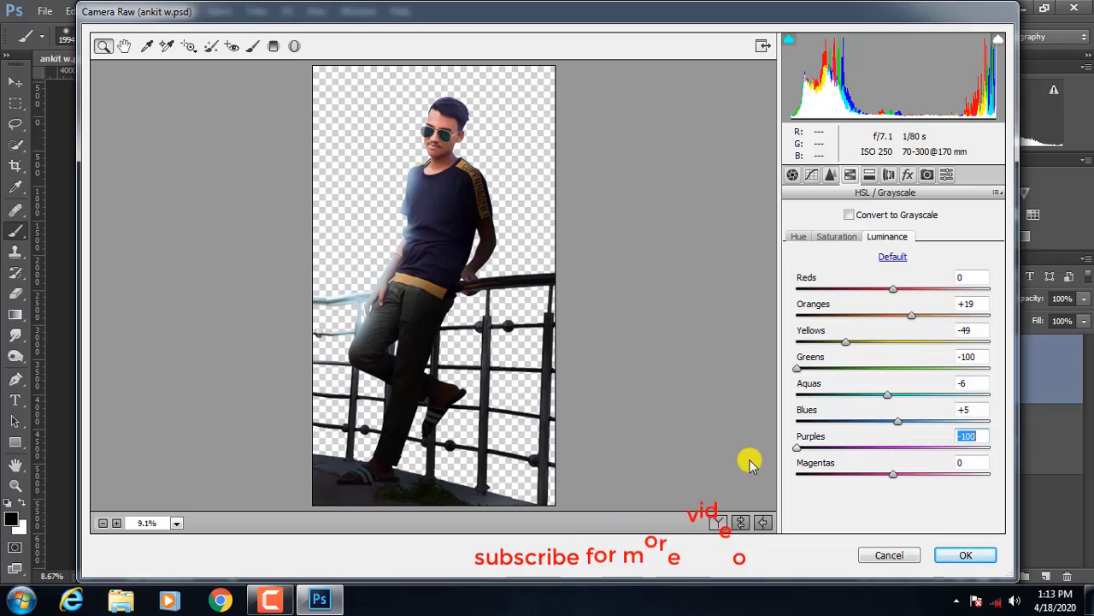
Step: Set HSL saturation: Purples, Magentas, Greens -100, Yellows +100, Blues +23, Oranges -9, Reds +15
click(837, 236)
drag(893, 451, 745, 444)
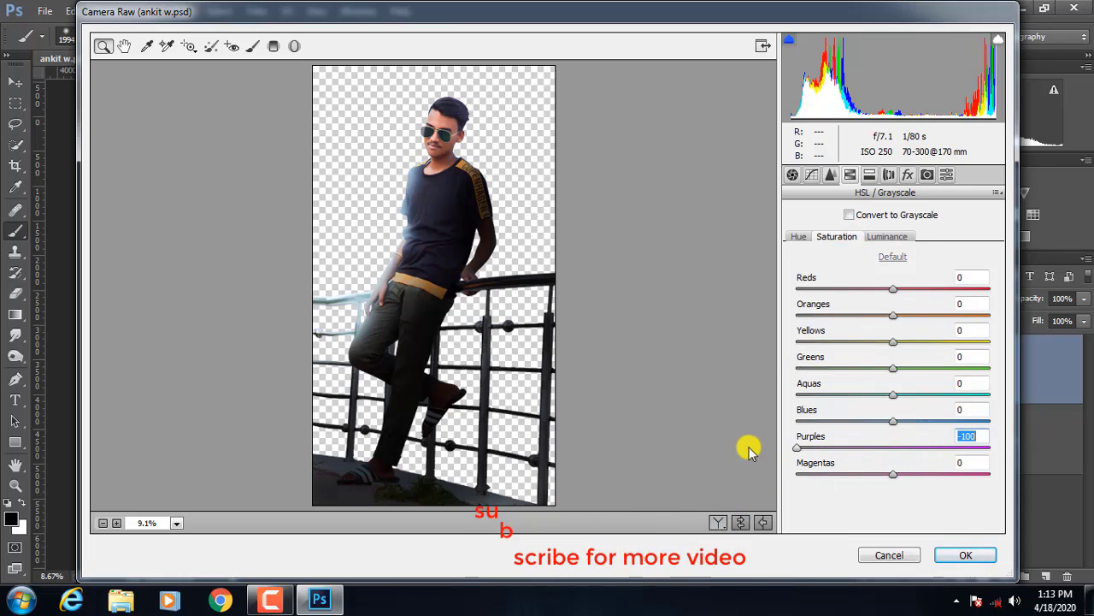
drag(894, 474, 800, 473)
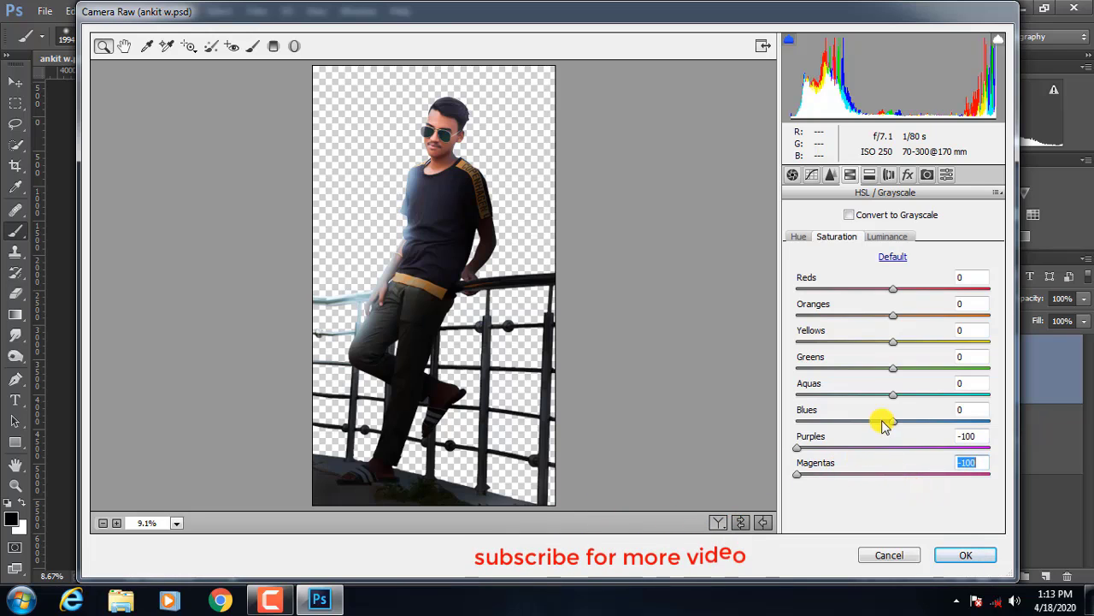
mouse_move(894, 425)
mouse_down()
mouse_move(938, 425)
mouse_move(914, 425)
mouse_move(914, 396)
mouse_up()
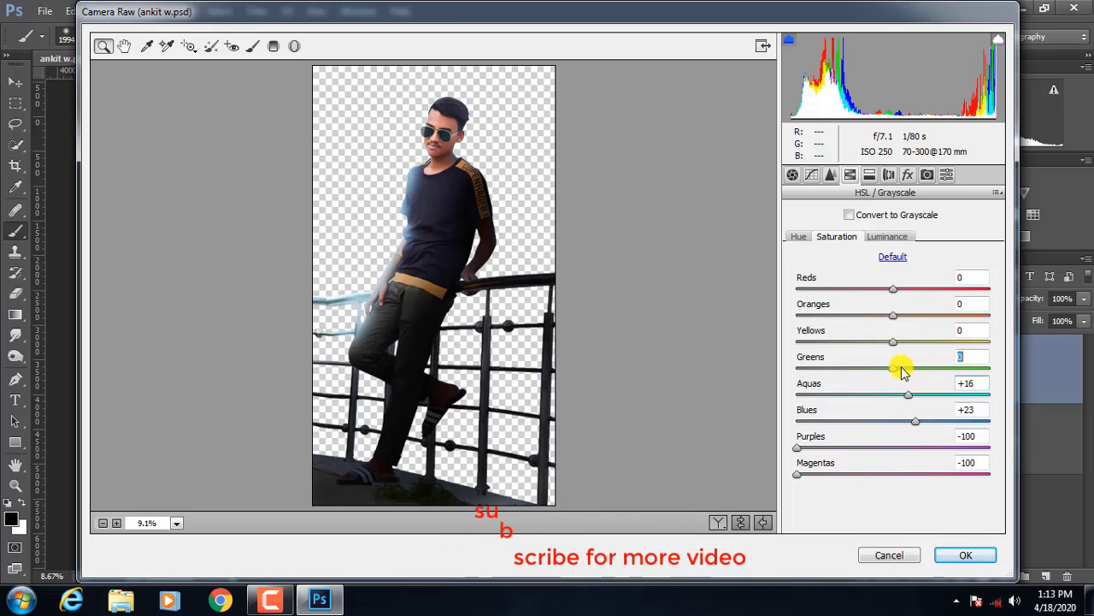
drag(893, 367, 765, 368)
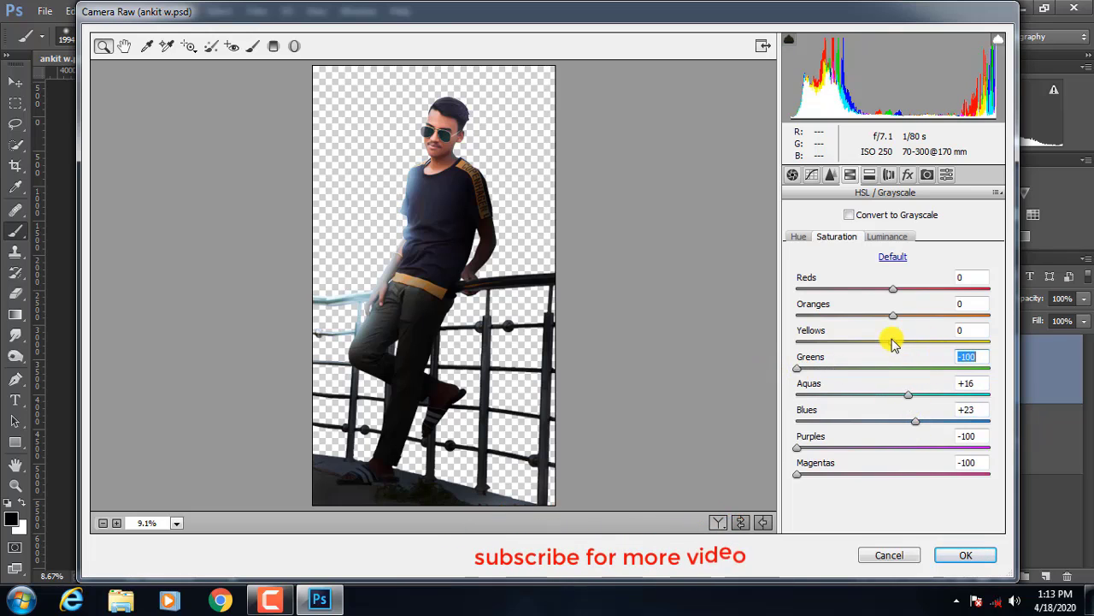
mouse_move(893, 341)
mouse_down()
mouse_move(838, 344)
mouse_move(1041, 359)
mouse_up()
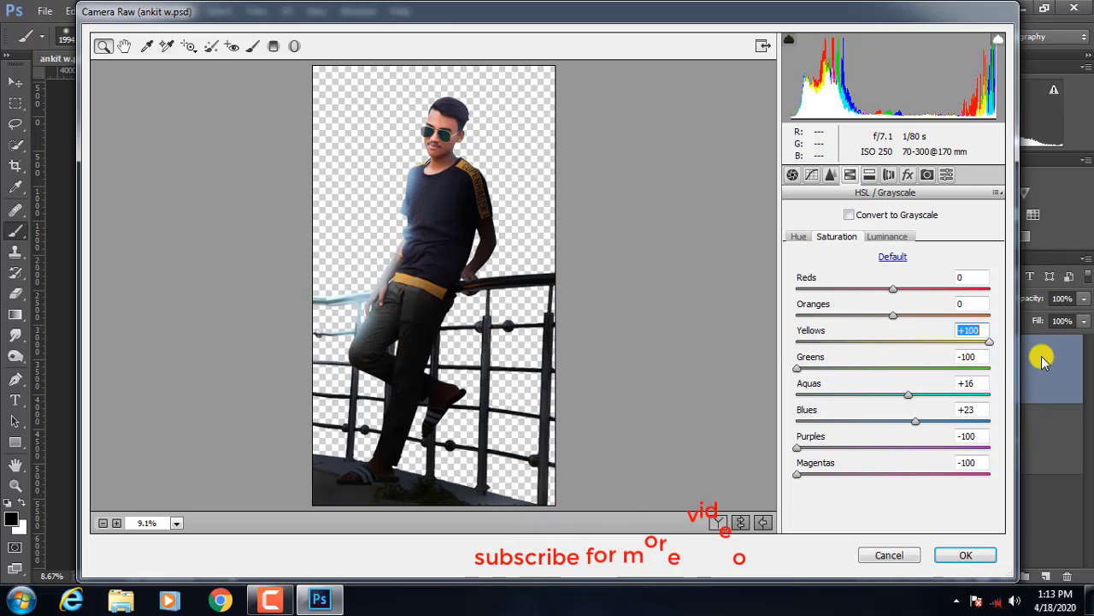
mouse_move(868, 318)
mouse_down()
mouse_move(853, 312)
mouse_move(887, 324)
mouse_up()
drag(892, 292, 908, 293)
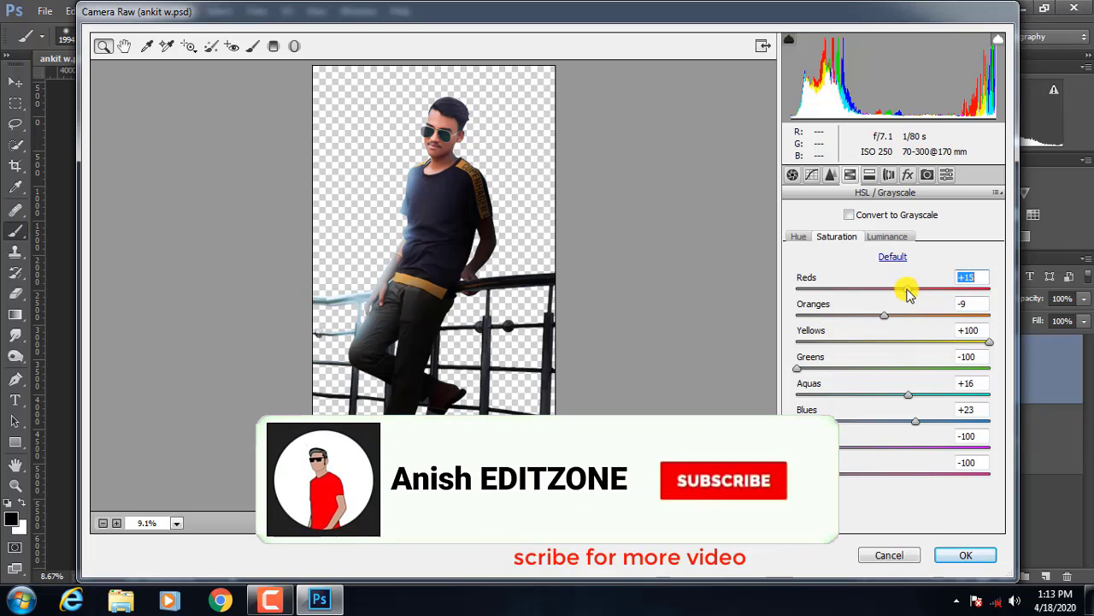
click(796, 237)
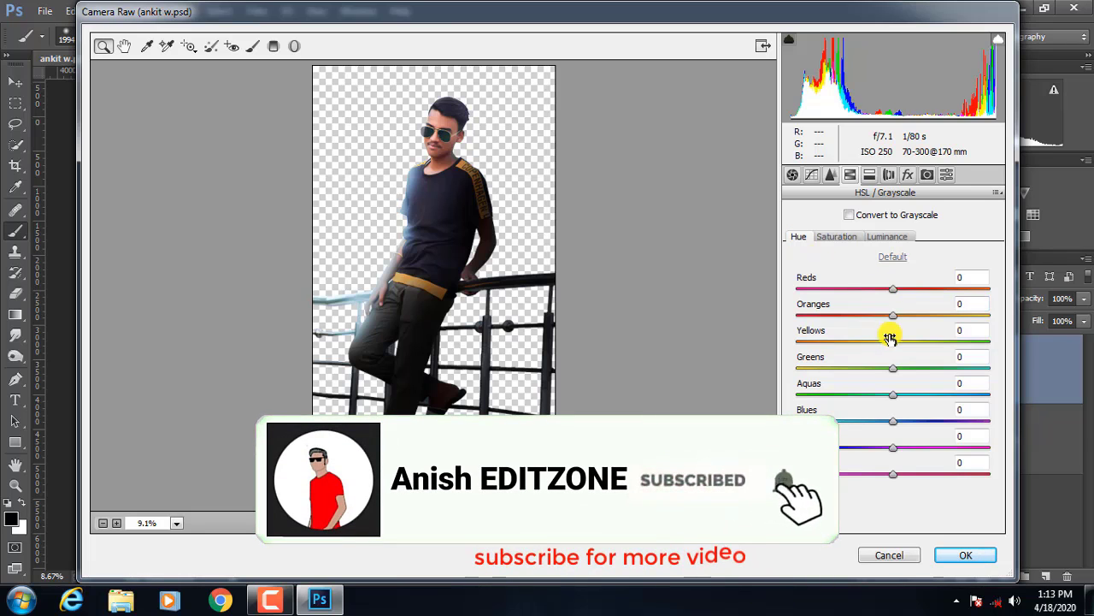
Step: Apply the man's grade, then open the Camera Raw Filter on Layer 3
click(966, 555)
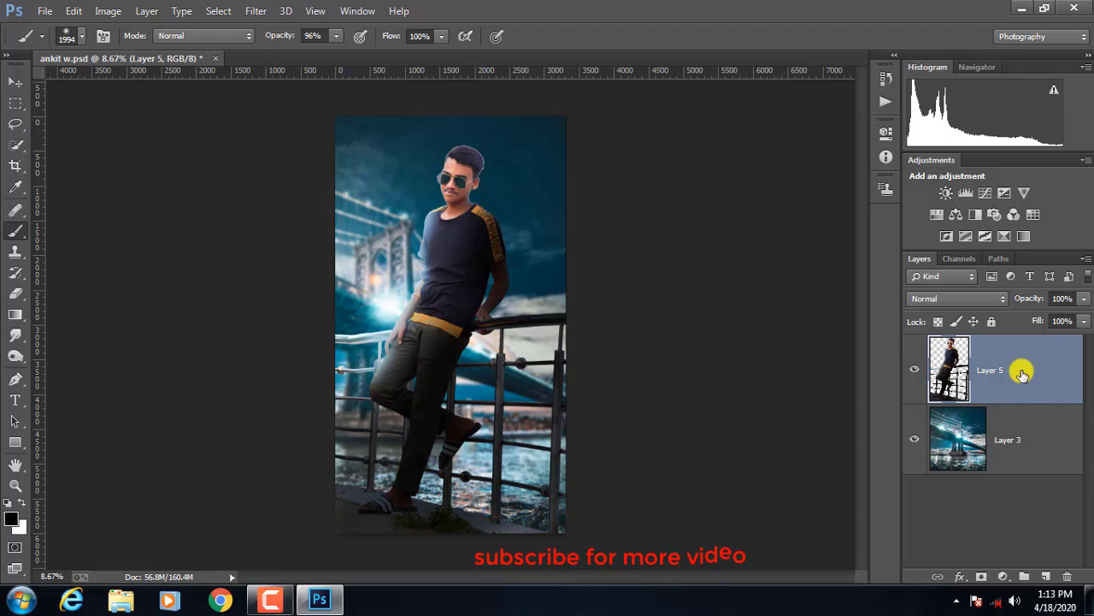
click(1016, 458)
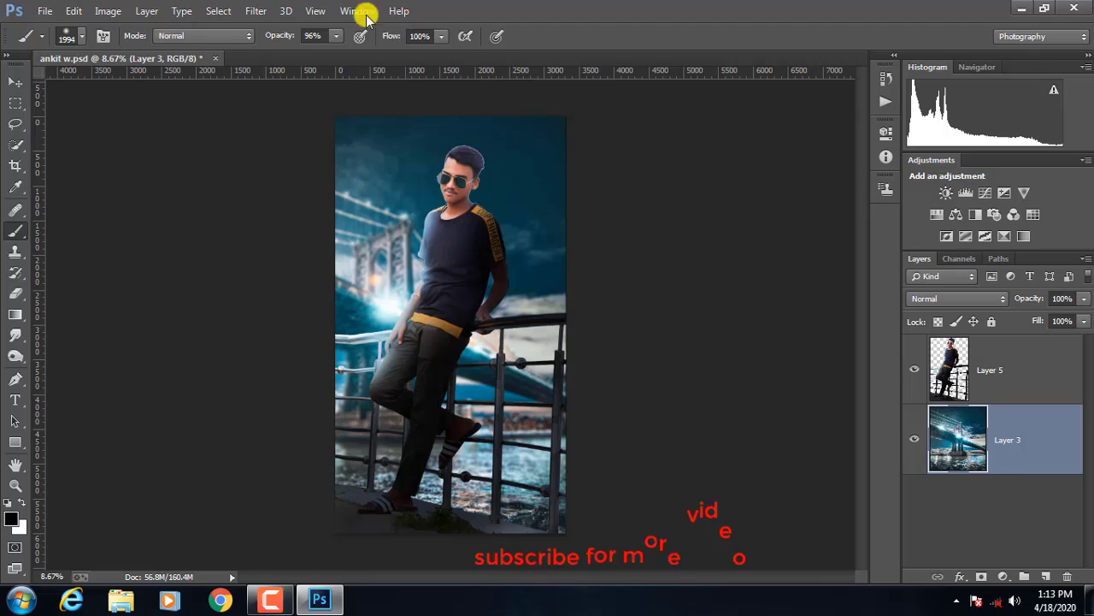
click(258, 12)
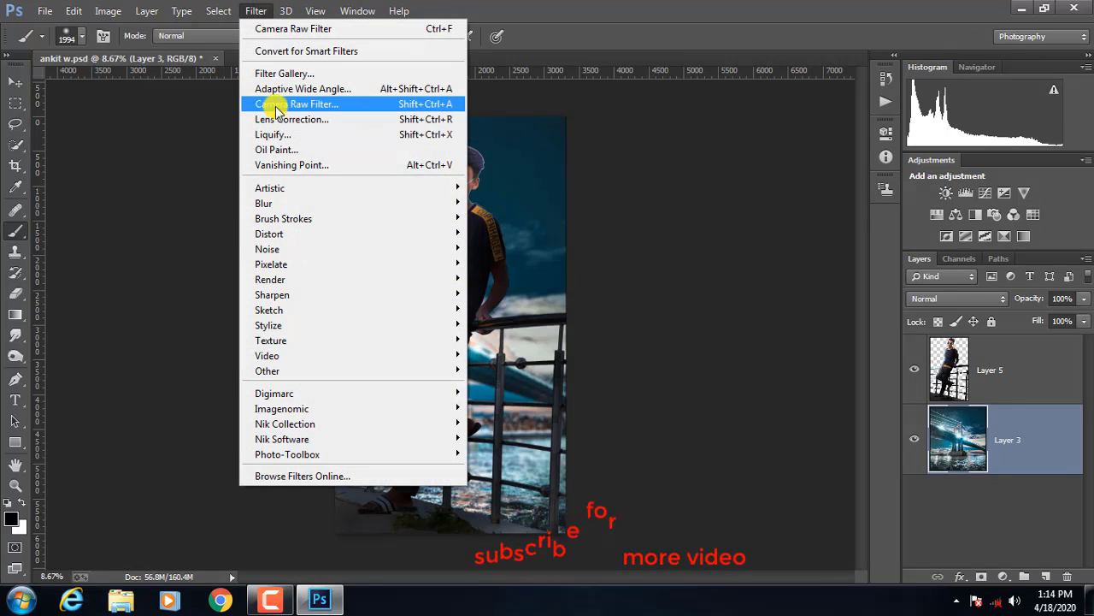
click(278, 105)
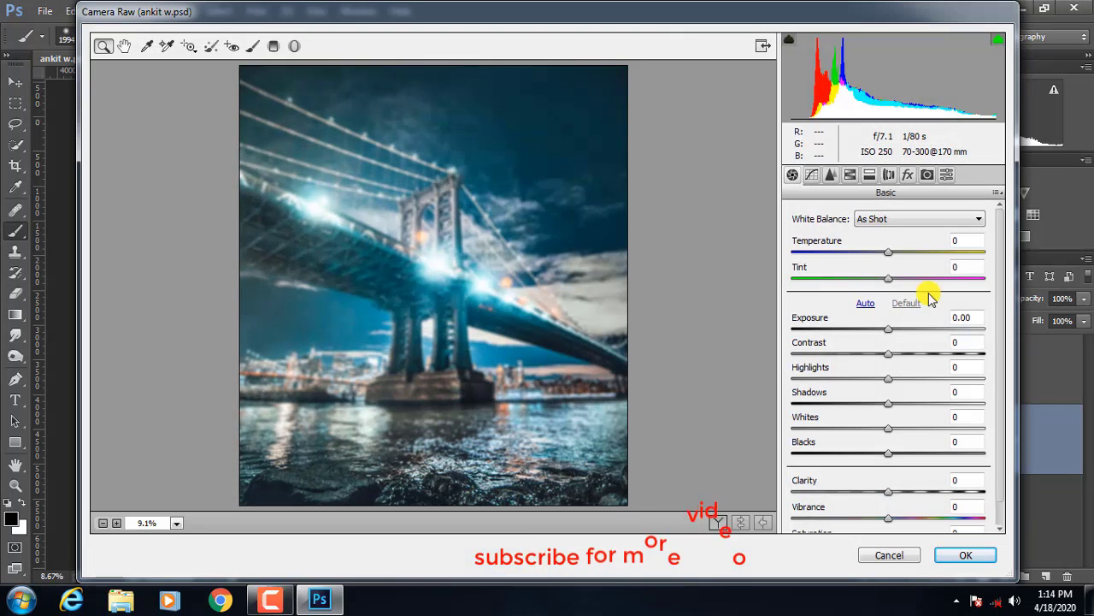
Step: Cool Temperature to -7 and boost Orange and Aqua saturation while removing Yellow saturation
click(883, 253)
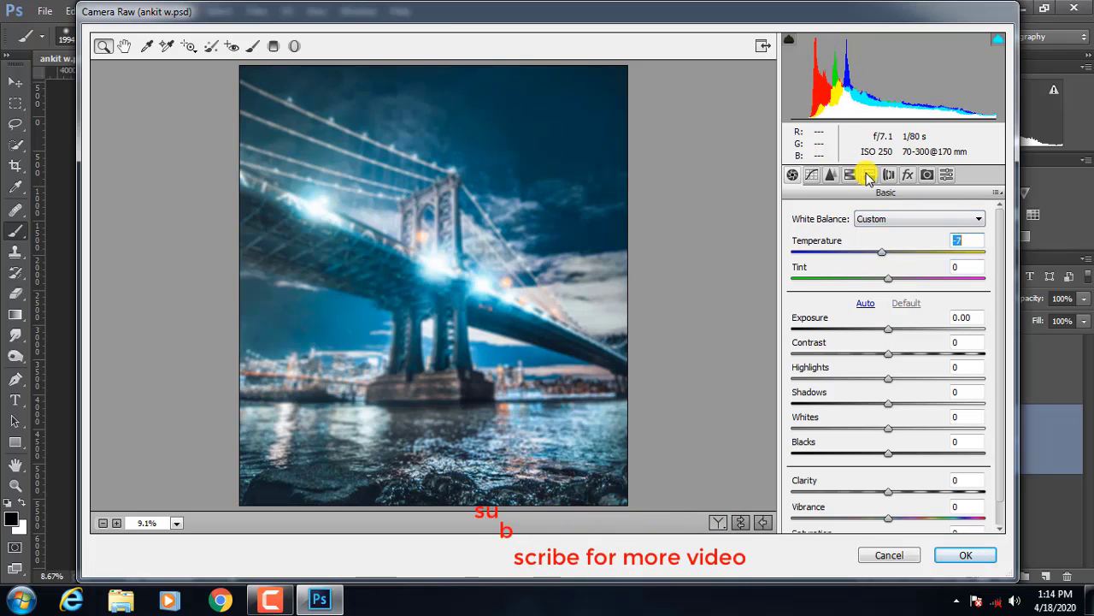
click(868, 175)
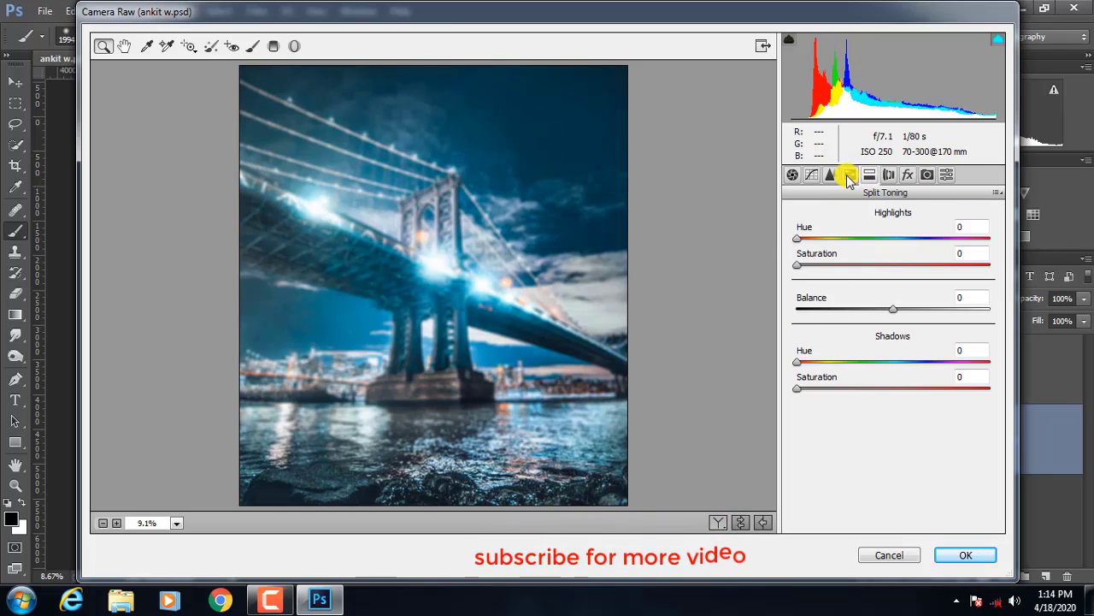
click(849, 176)
click(836, 237)
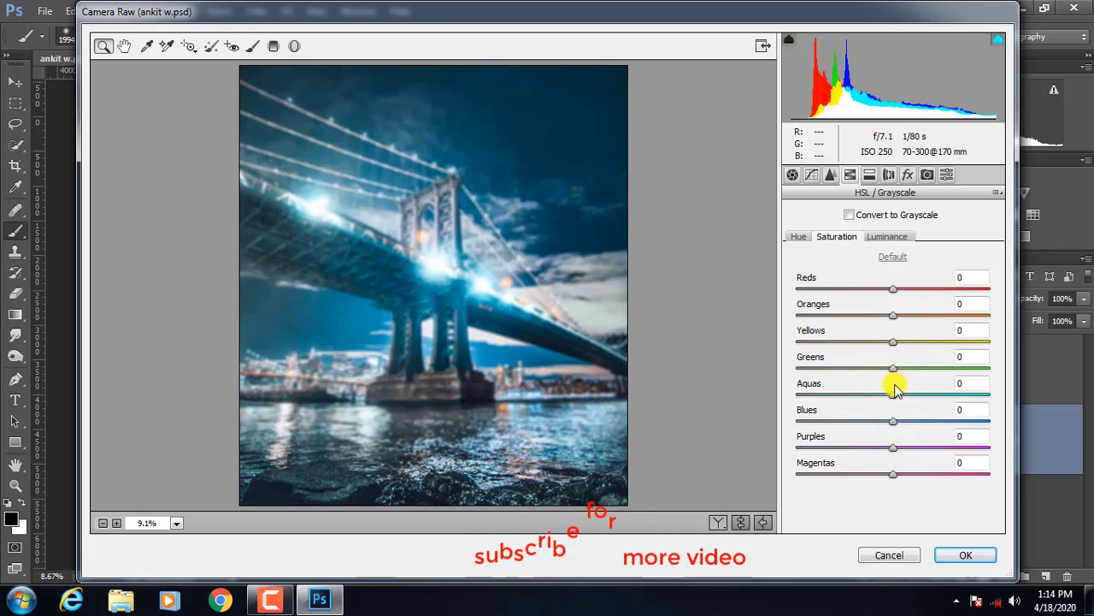
mouse_move(893, 316)
mouse_down()
mouse_move(932, 316)
mouse_move(956, 355)
mouse_up()
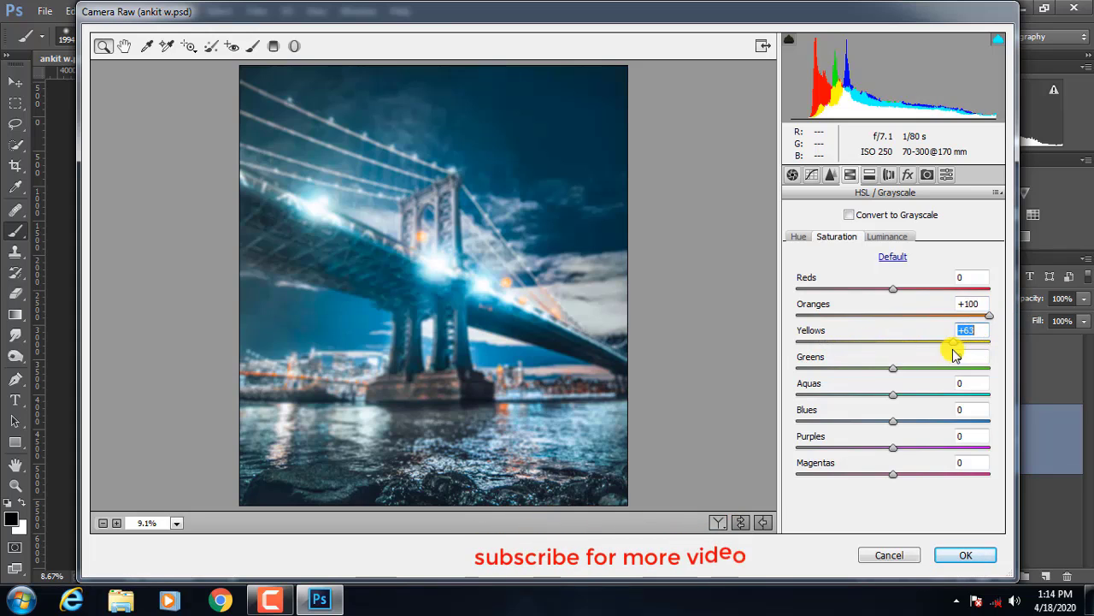
drag(889, 370, 769, 369)
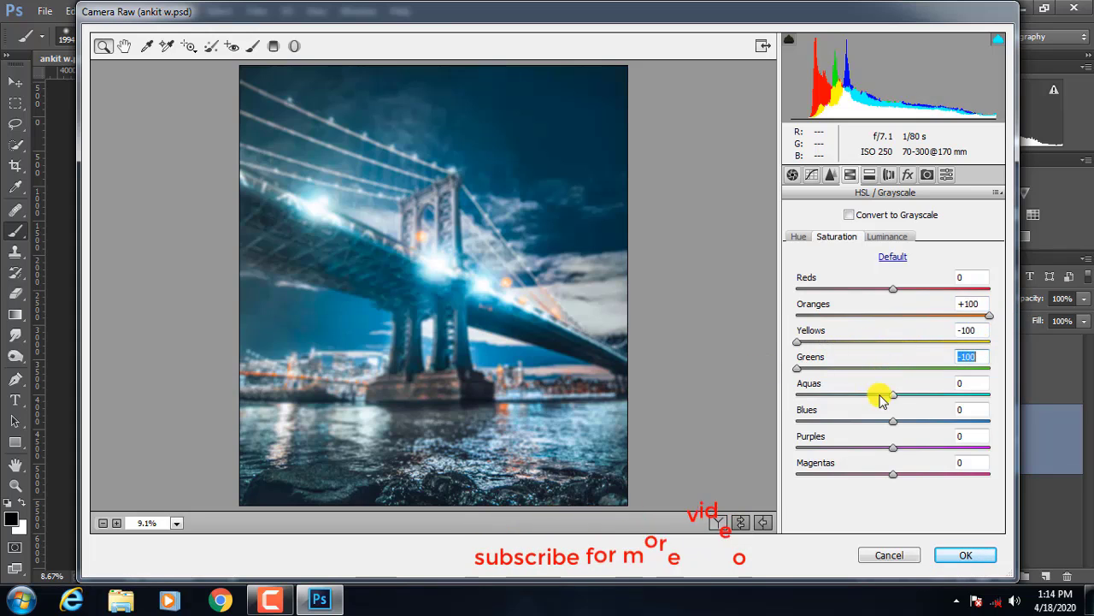
mouse_move(893, 394)
mouse_down()
mouse_move(923, 395)
mouse_move(819, 395)
mouse_move(934, 395)
mouse_move(909, 422)
mouse_move(733, 448)
mouse_up()
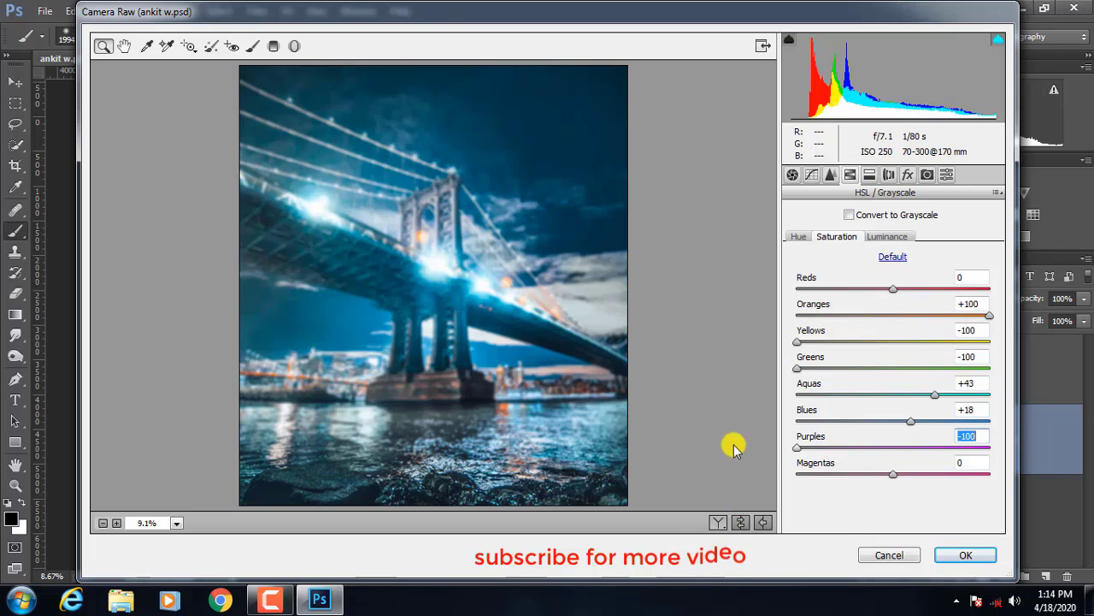
Step: Brighten the Aquas luminance, shift Aquas hue to -5, and apply the grade
click(893, 237)
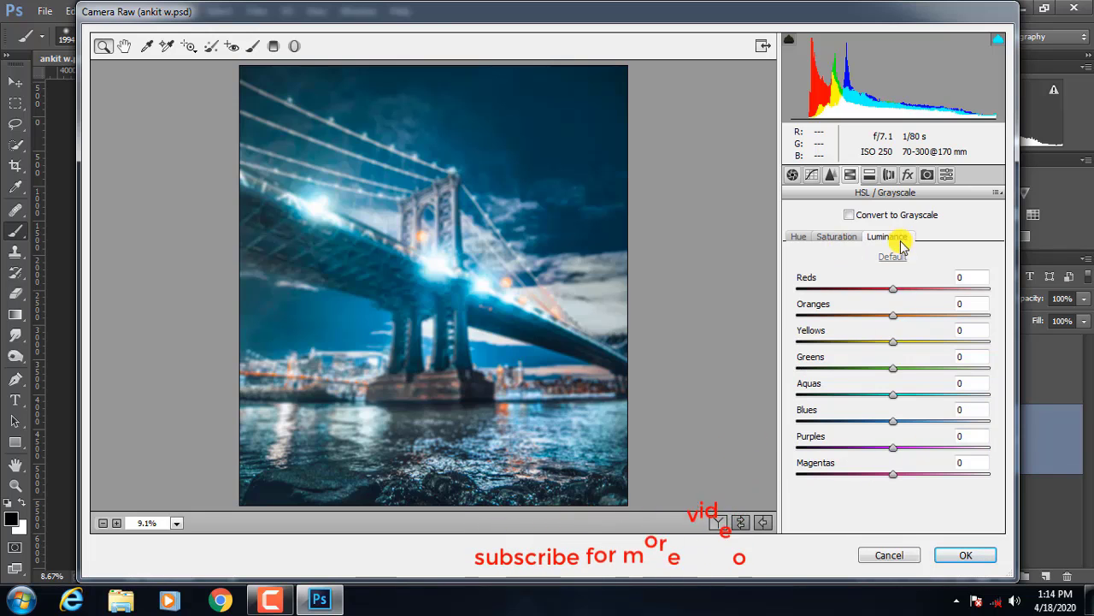
mouse_move(892, 395)
mouse_down()
mouse_move(936, 394)
mouse_move(930, 422)
mouse_move(847, 428)
mouse_move(896, 435)
mouse_move(917, 434)
mouse_move(883, 421)
mouse_move(929, 425)
mouse_move(885, 433)
mouse_up()
click(799, 236)
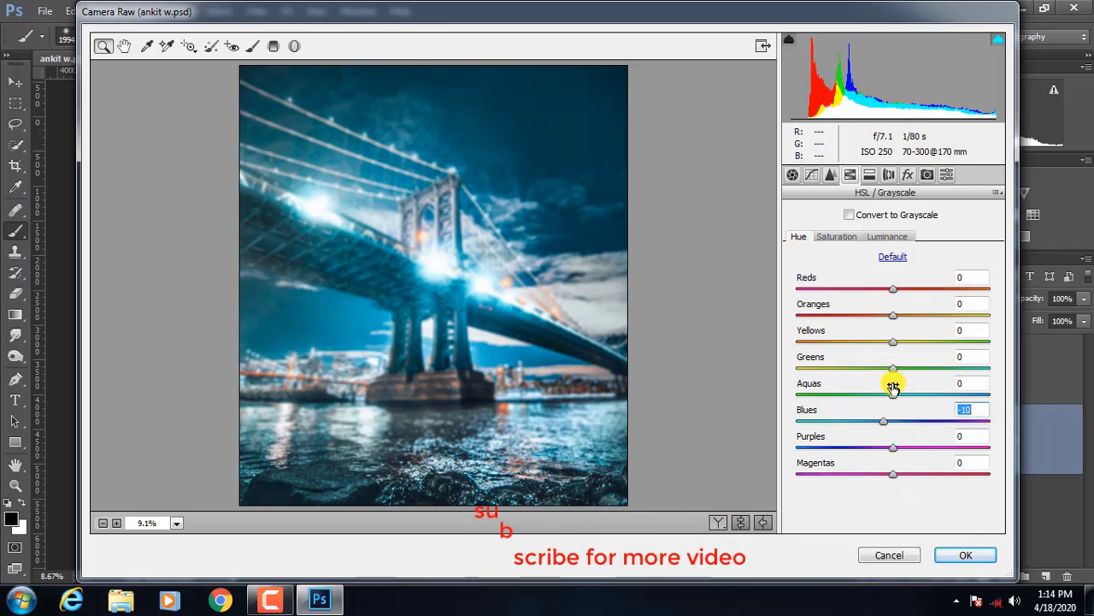
mouse_move(893, 387)
mouse_down()
mouse_move(938, 384)
mouse_move(869, 399)
mouse_move(889, 407)
mouse_up()
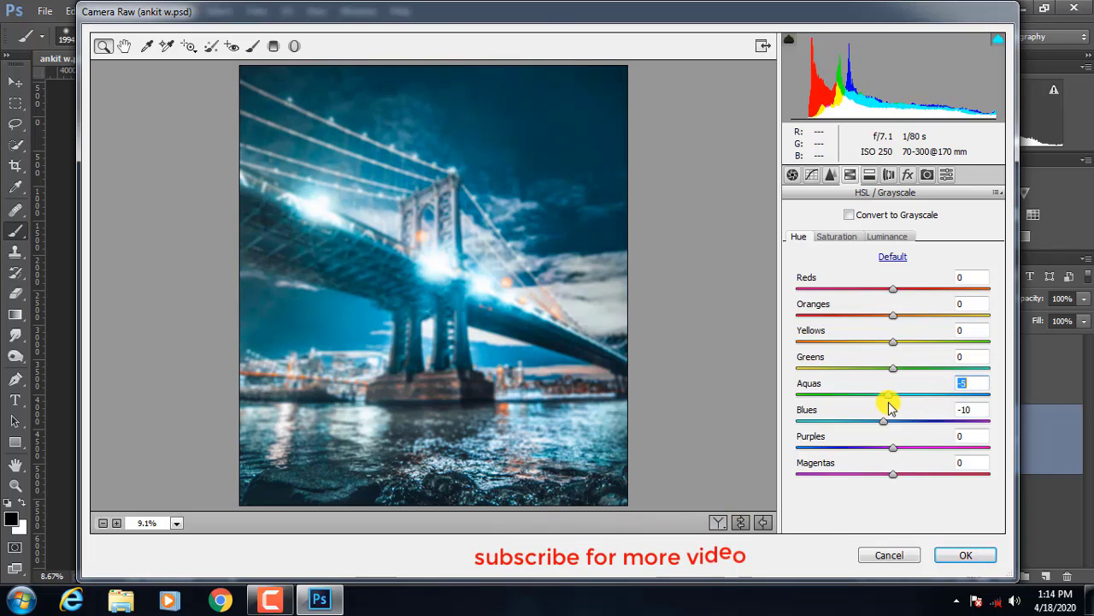
click(962, 556)
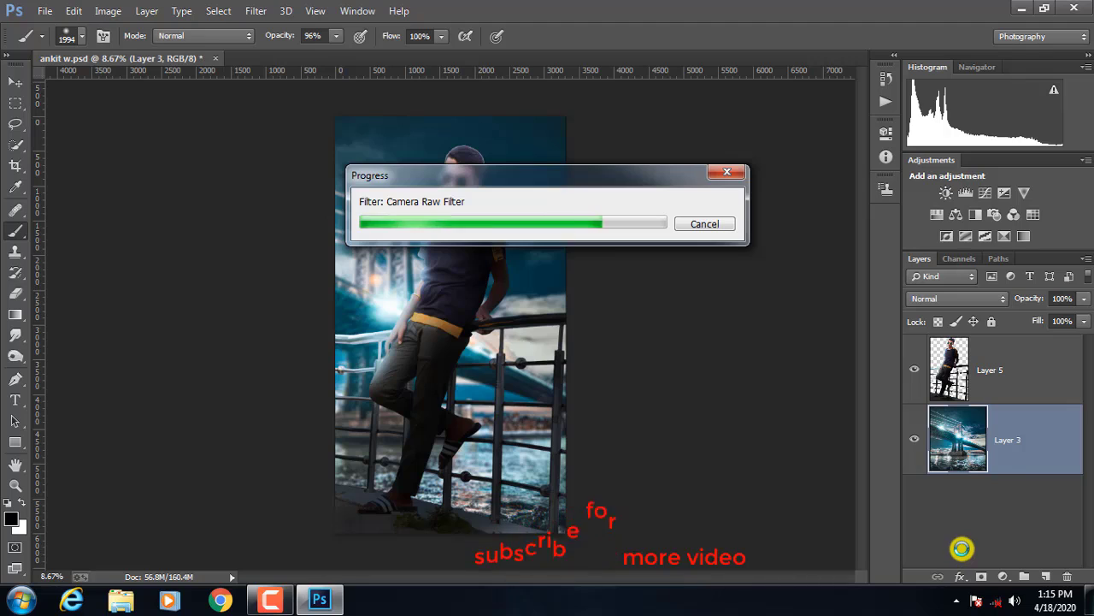
Step: Add a new Layer 6 above Layer 5 and clip it to the man's layer
click(1007, 357)
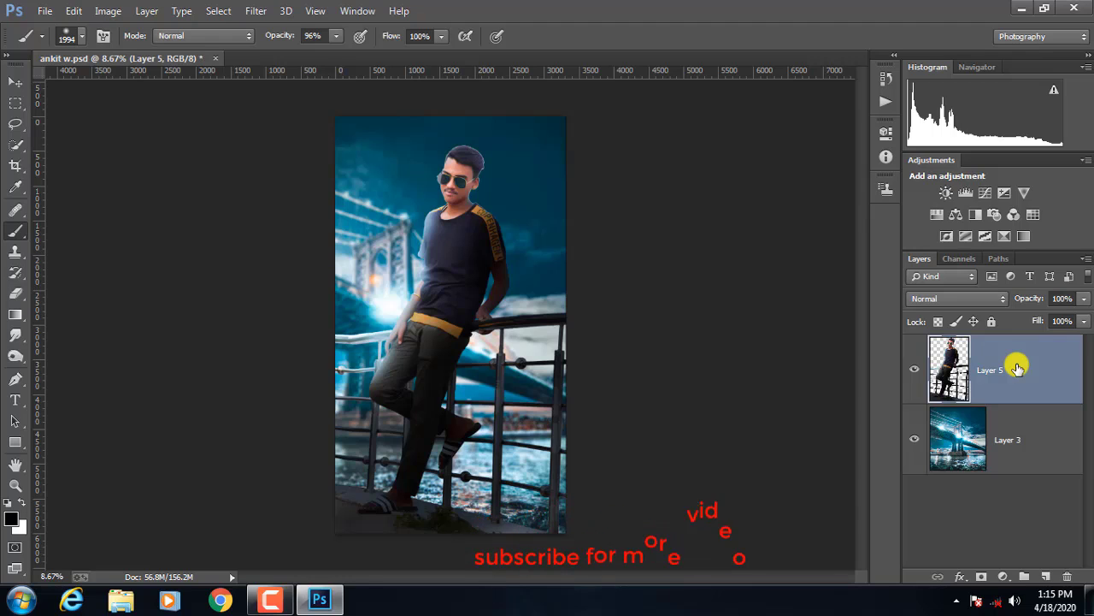
click(1045, 576)
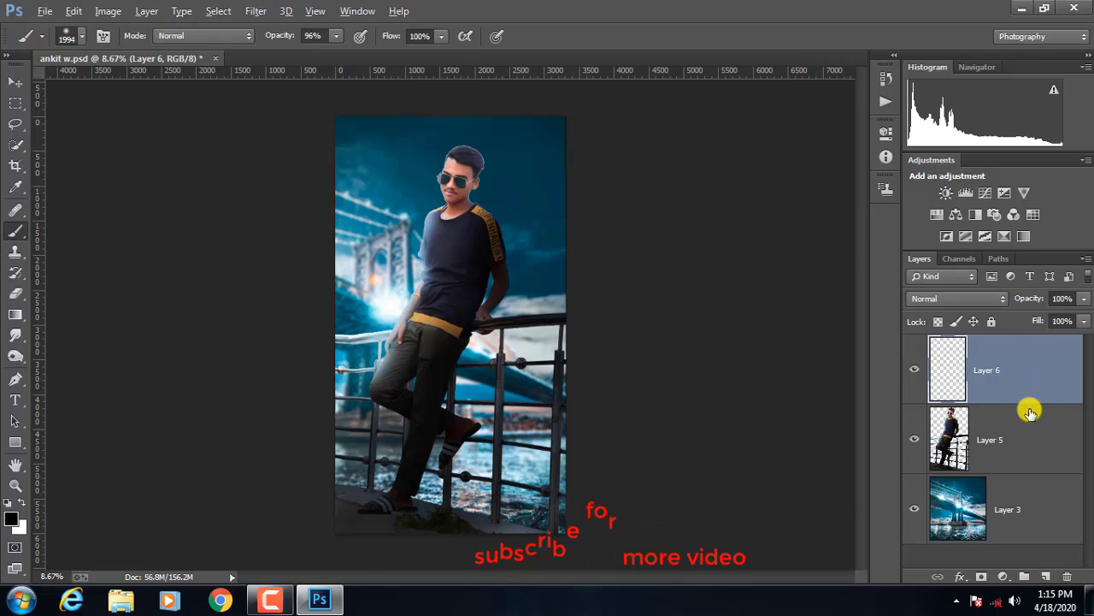
alt+click(1033, 403)
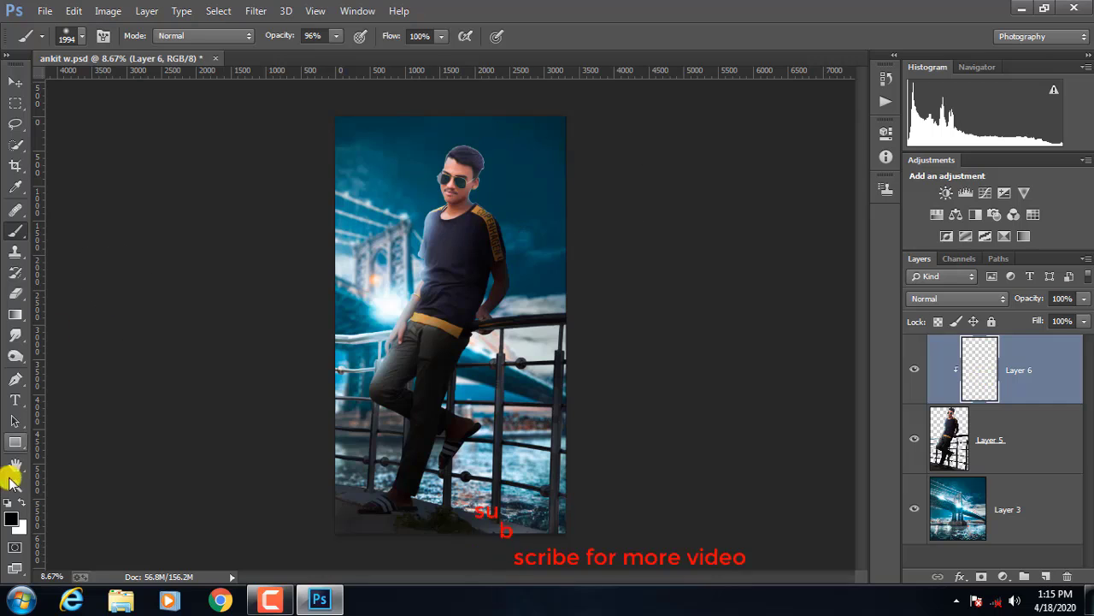
Step: Resize the brush to 282 px and check its hardness
scroll(453, 146, up, 2)
scroll(464, 144, up, 2)
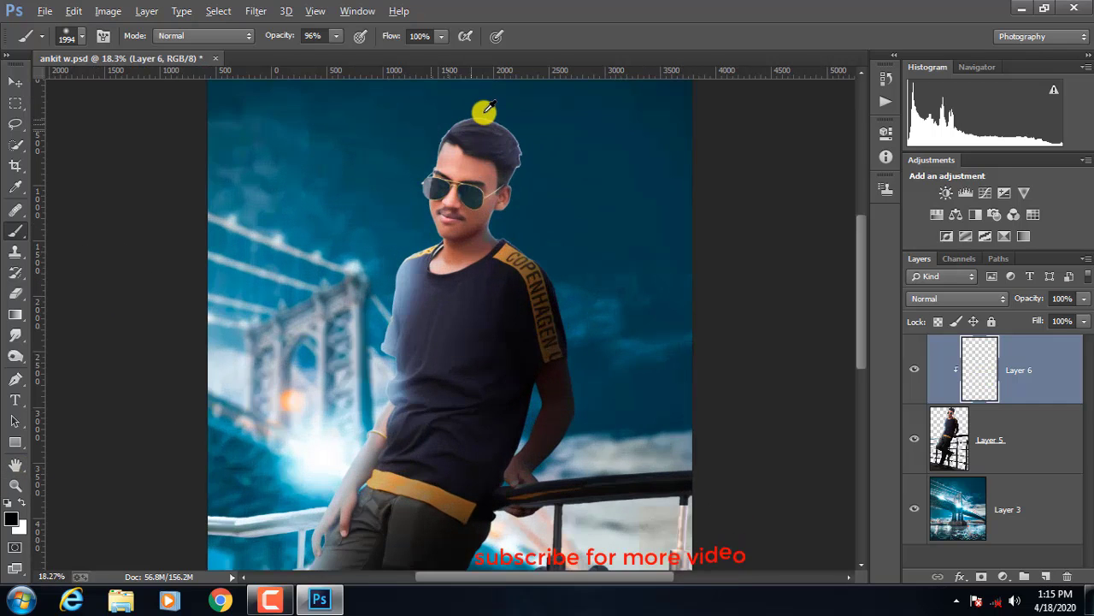
scroll(487, 112, up, 3)
scroll(490, 111, up, 1)
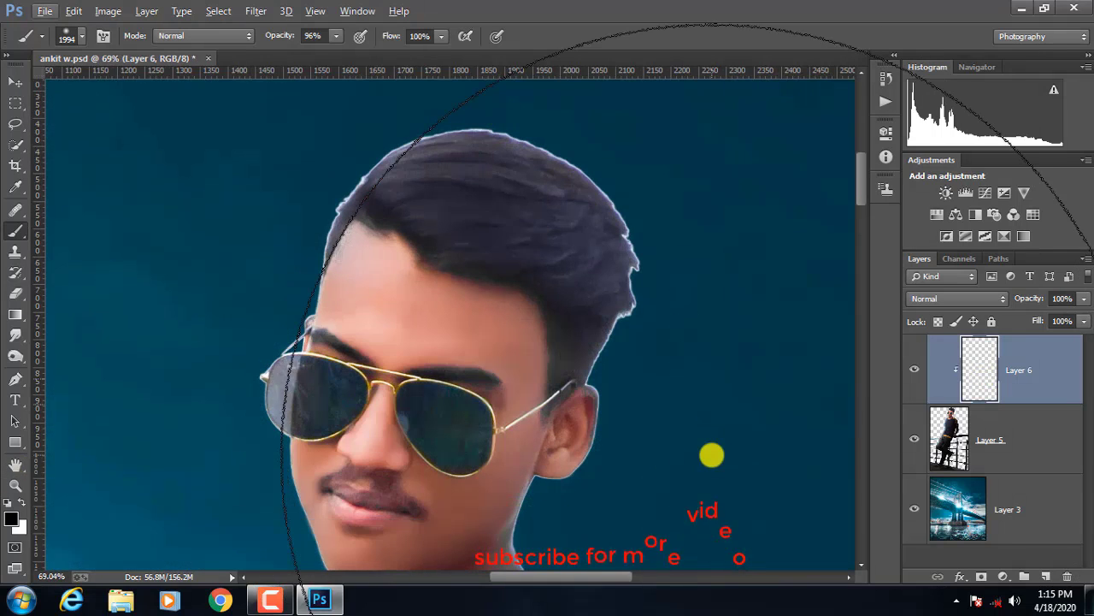
alt+right_click(704, 420)
drag(705, 420, 236, 402)
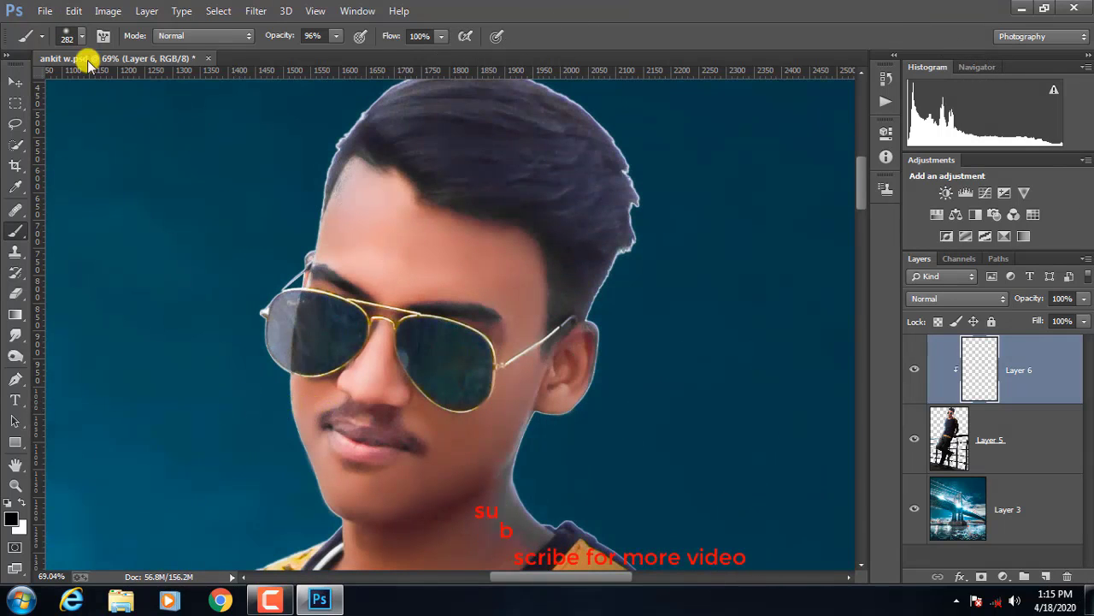
click(68, 36)
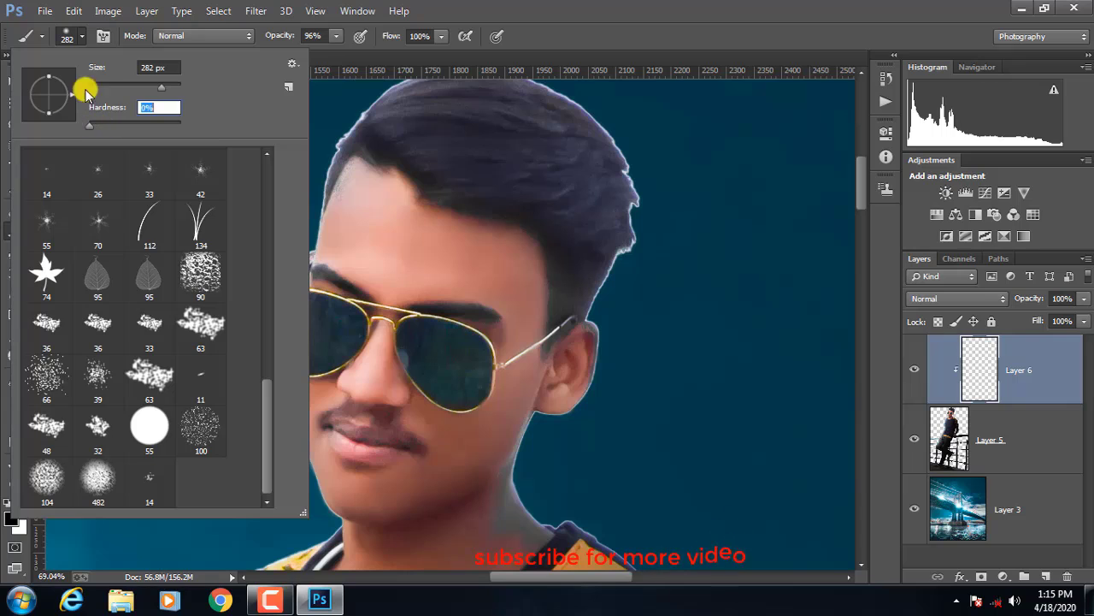
click(77, 38)
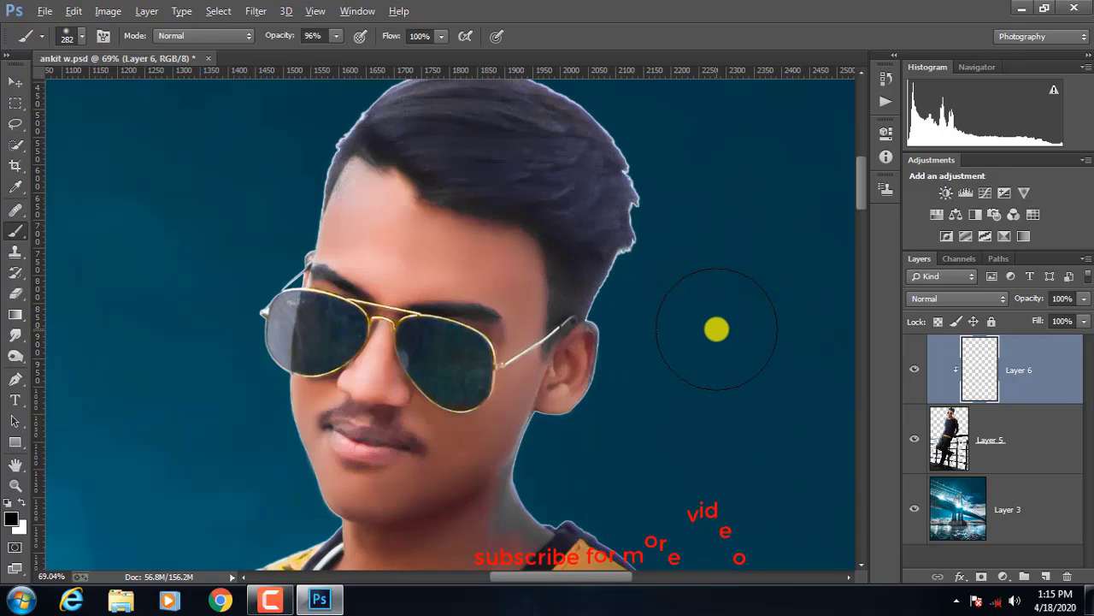
alt+right_click(716, 328)
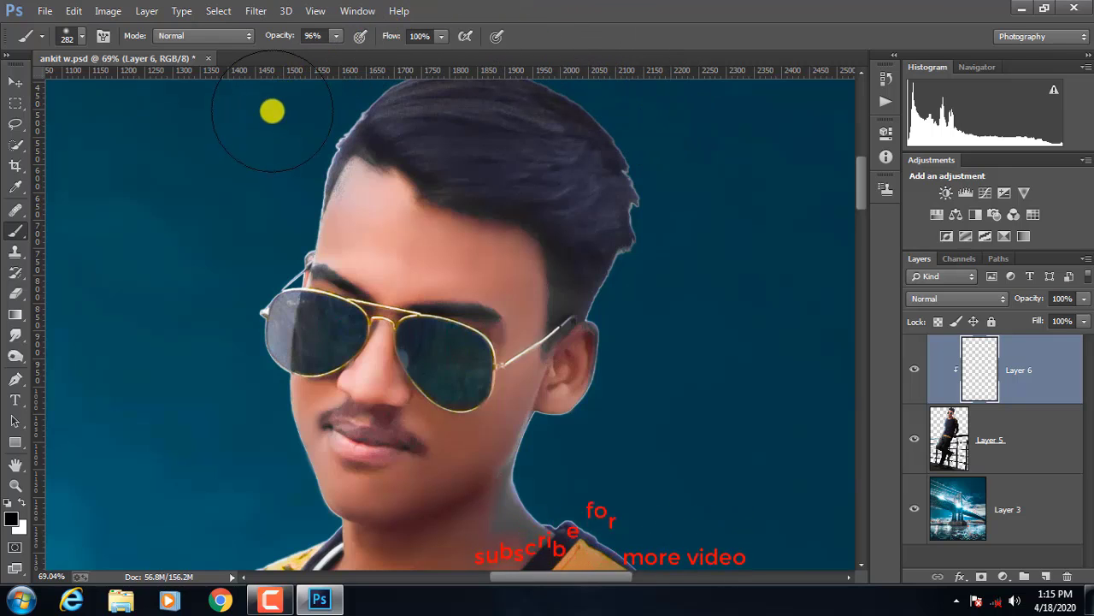
Step: Paint black shading over the top and right side of the hair, neck and shoulder
mouse_move(310, 110)
mouse_down()
mouse_move(518, 91)
mouse_move(631, 336)
mouse_move(615, 403)
mouse_move(584, 461)
mouse_move(630, 454)
mouse_move(562, 498)
mouse_up()
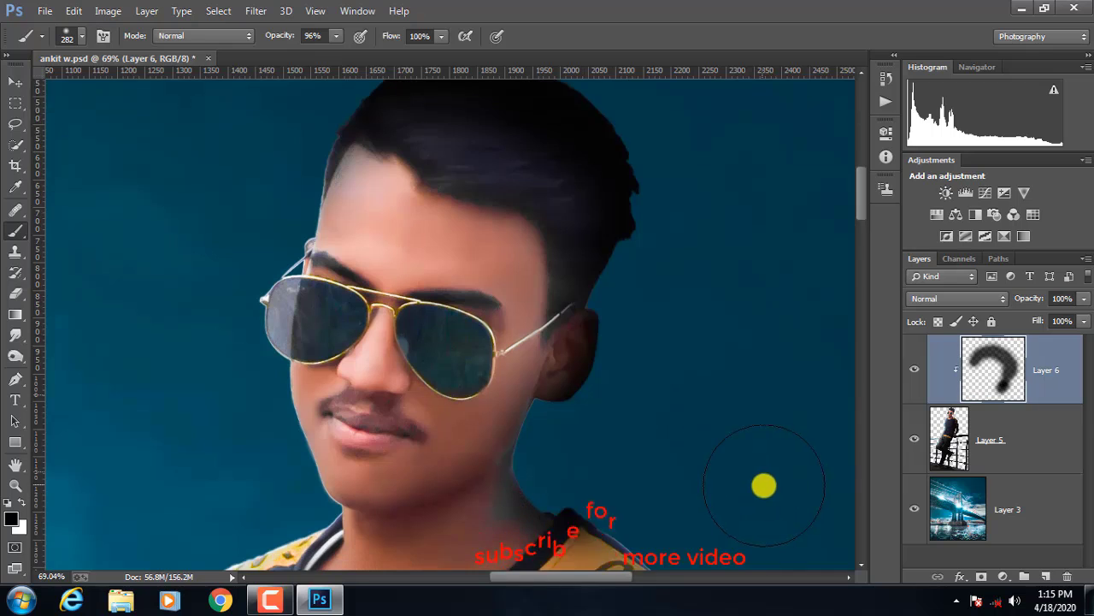
scroll(762, 484, down, 3)
mouse_move(632, 399)
mouse_down()
mouse_move(710, 442)
mouse_move(779, 405)
mouse_up()
scroll(795, 415, down, 5)
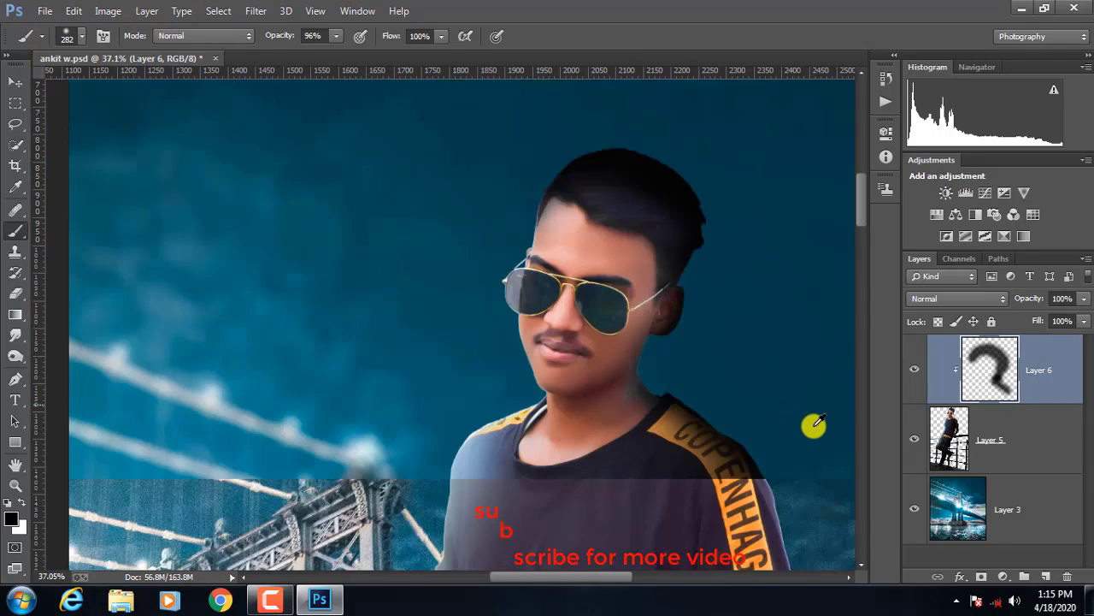
scroll(834, 440, down, 2)
scroll(710, 405, up, 1)
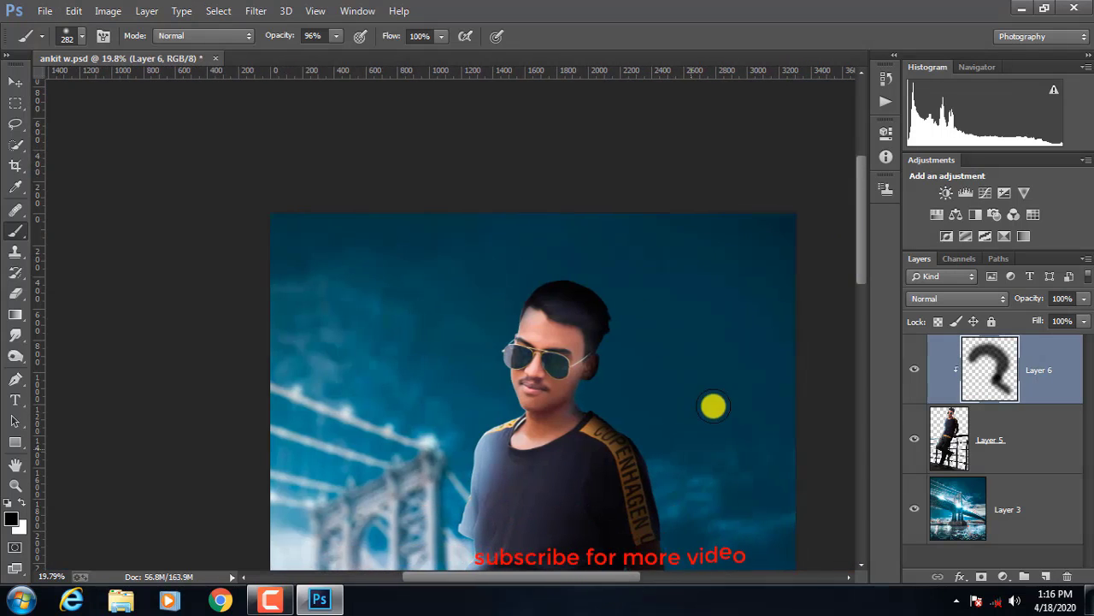
scroll(686, 463, up, 3)
scroll(675, 491, up, 2)
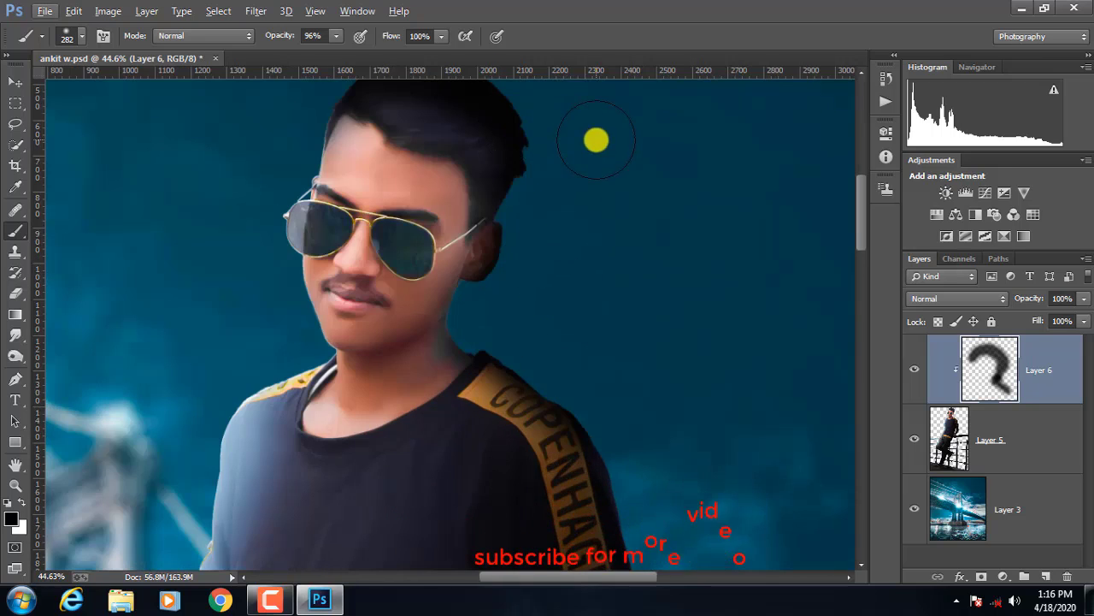
scroll(578, 158, up, 2)
mouse_move(525, 202)
mouse_down()
mouse_move(481, 208)
mouse_move(506, 242)
mouse_move(503, 310)
mouse_move(483, 340)
mouse_up()
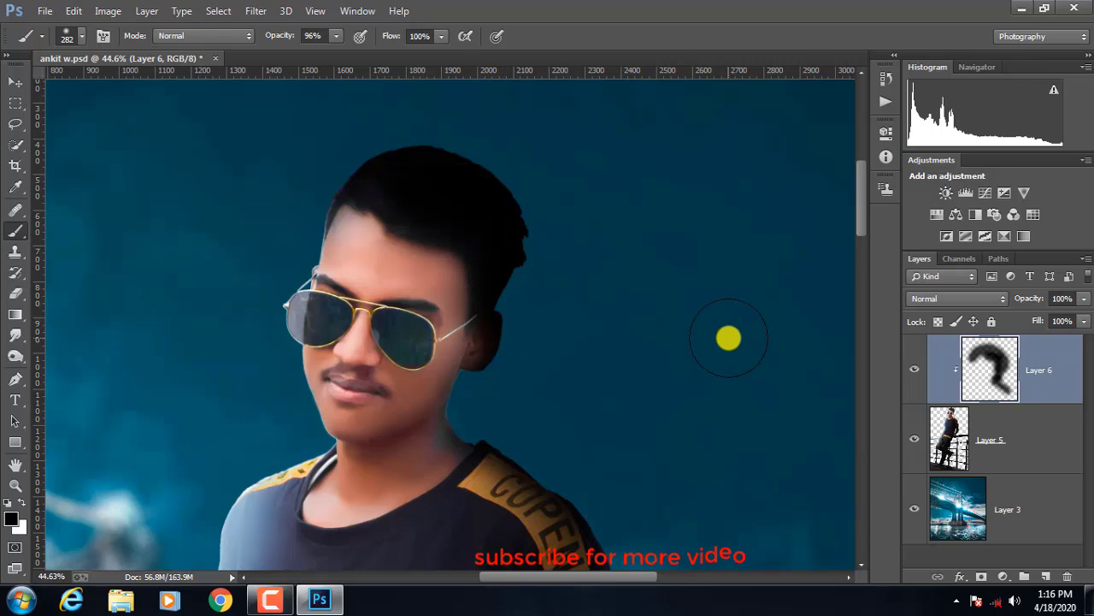
scroll(729, 338, down, 6)
drag(679, 372, 681, 396)
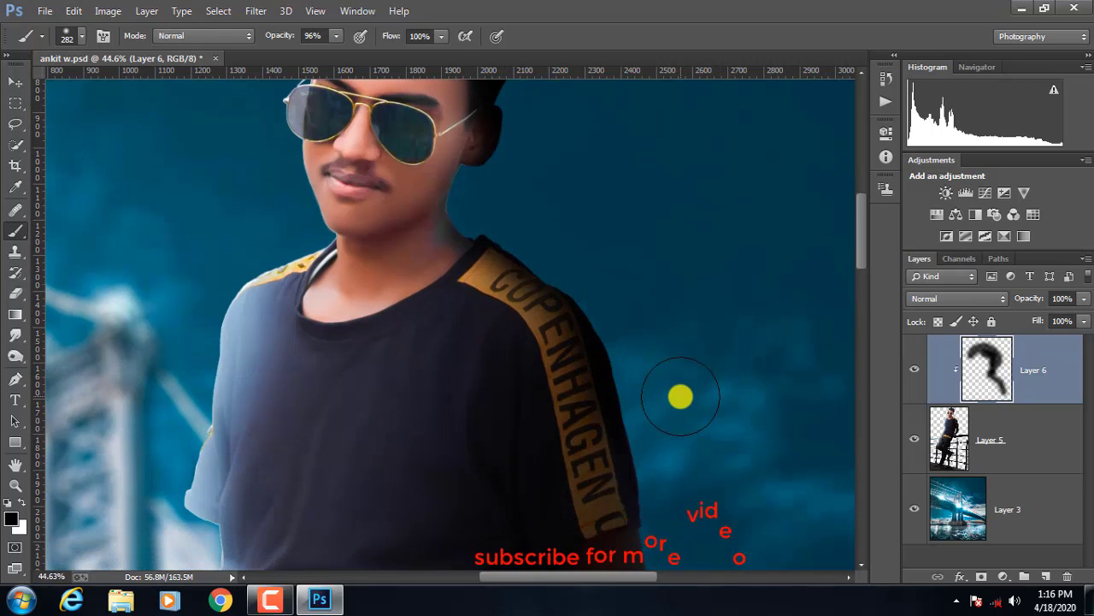
scroll(680, 396, down, 5)
scroll(676, 337, down, 4)
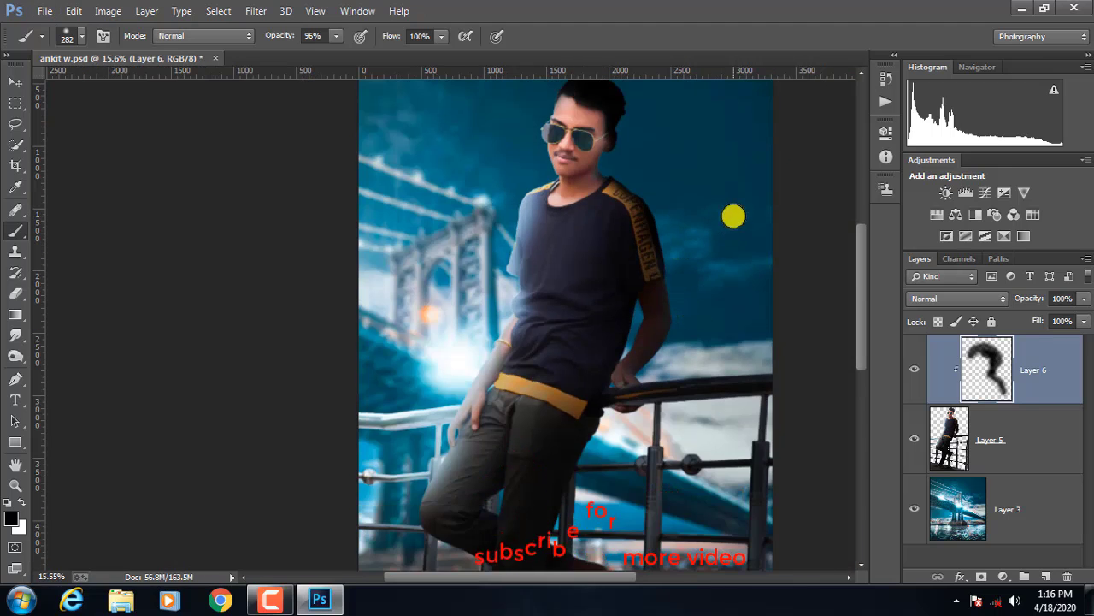
scroll(731, 217, down, 1)
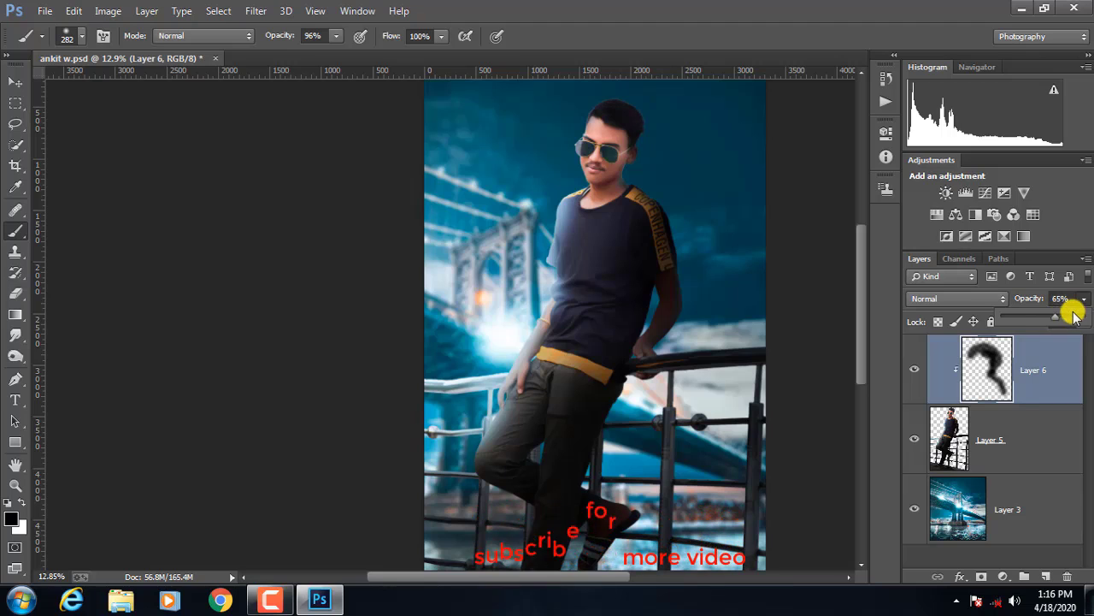
Step: Change Layer 6's opacity from 65% to 71% and review the shading
click(1085, 352)
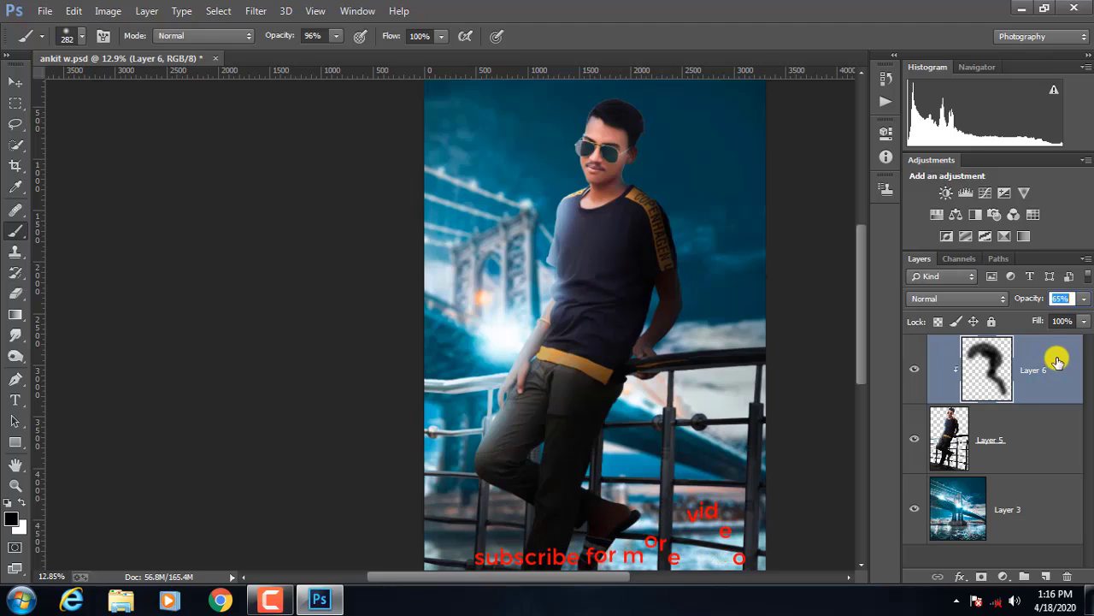
click(1081, 304)
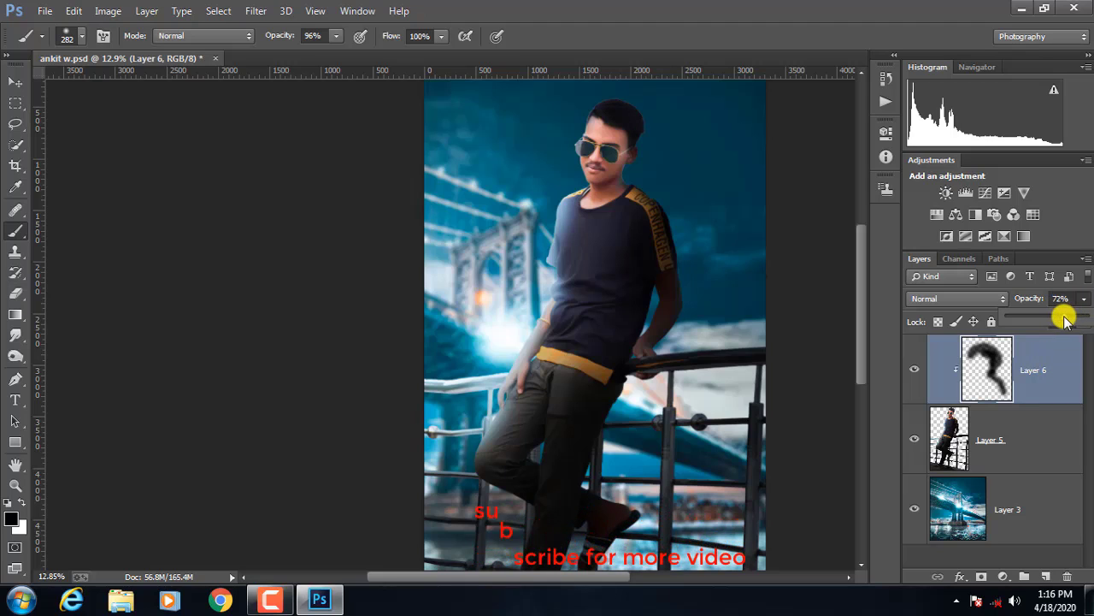
click(1010, 366)
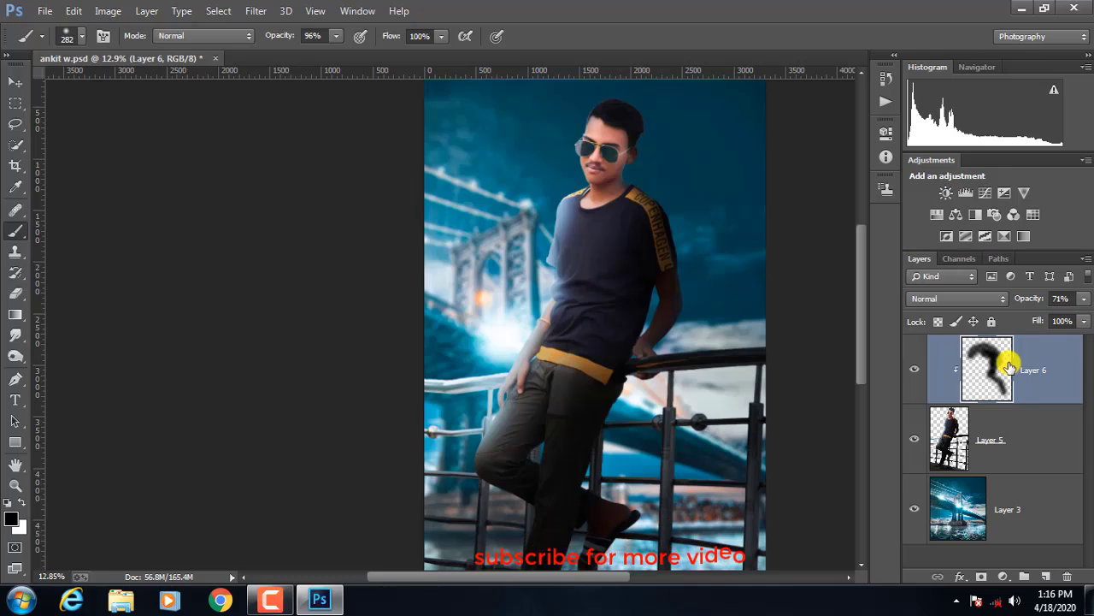
scroll(610, 266, up, 2)
scroll(612, 278, down, 2)
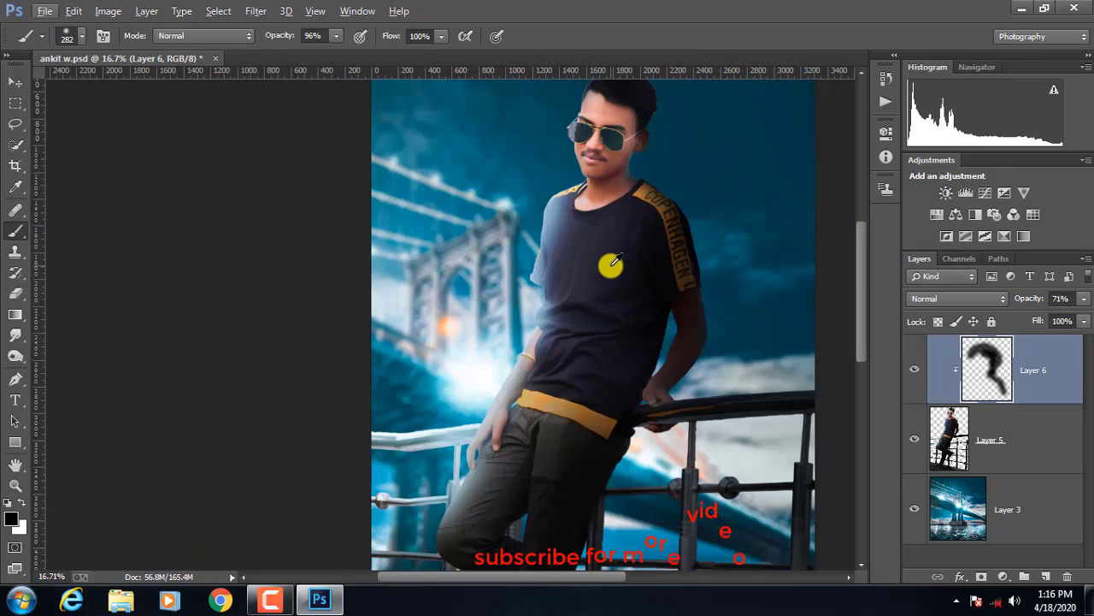
scroll(616, 293, down, 2)
scroll(473, 321, up, 1)
scroll(579, 347, up, 2)
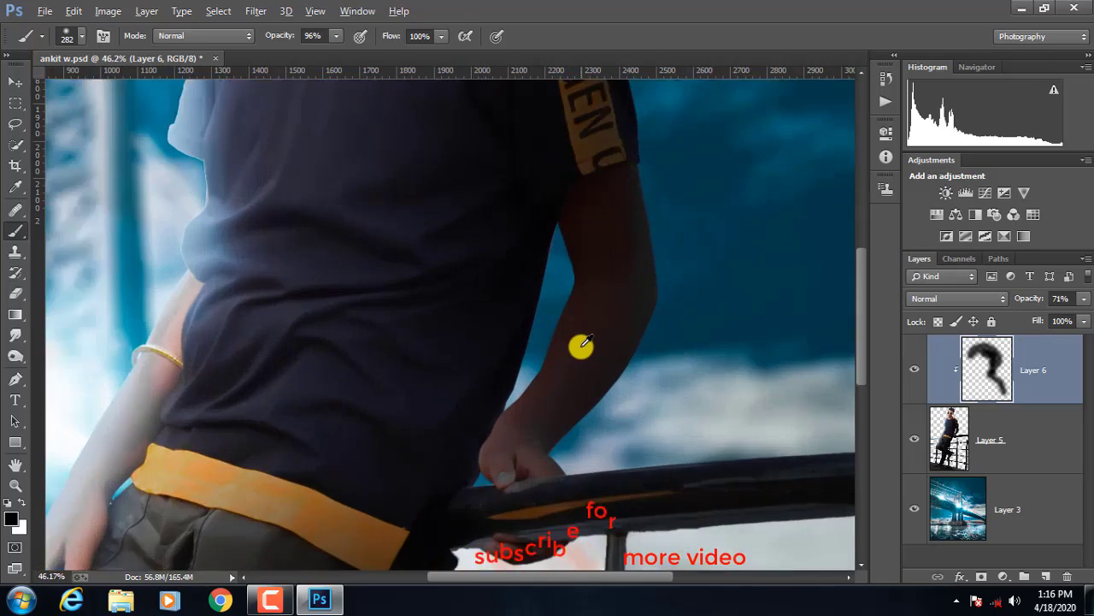
scroll(578, 347, up, 1)
scroll(562, 346, down, 3)
scroll(456, 310, down, 1)
scroll(427, 171, down, 3)
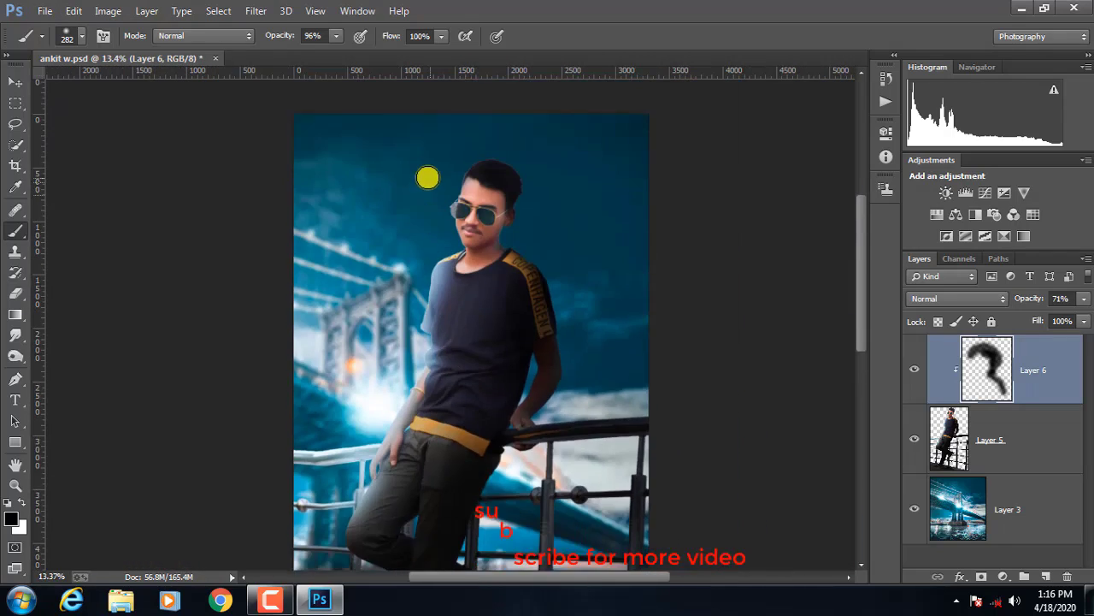
scroll(367, 349, up, 4)
scroll(366, 350, down, 1)
scroll(366, 351, down, 5)
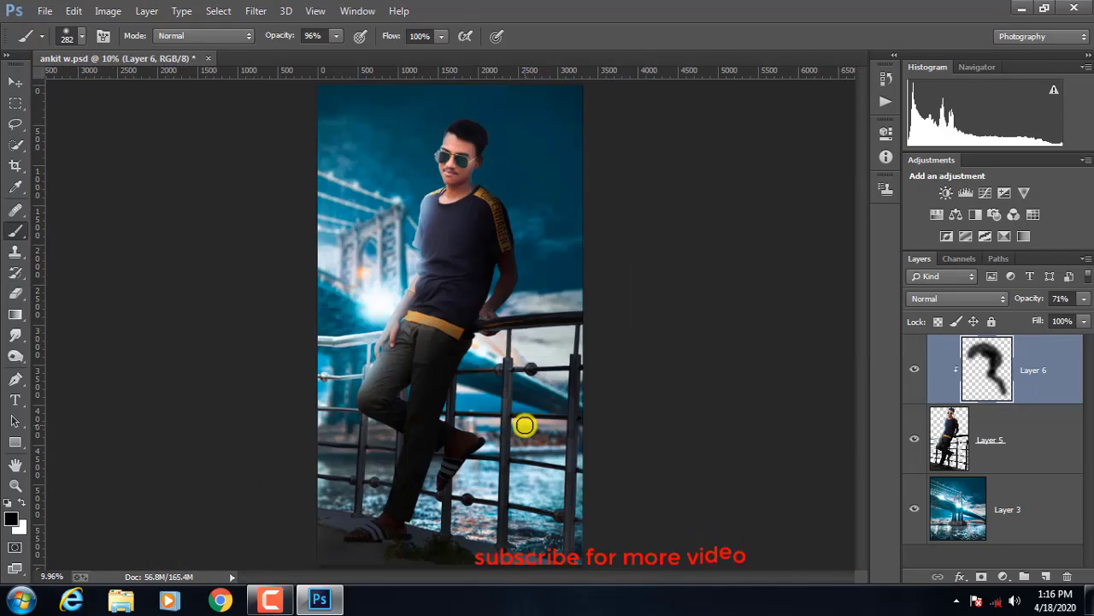
scroll(469, 425, down, 1)
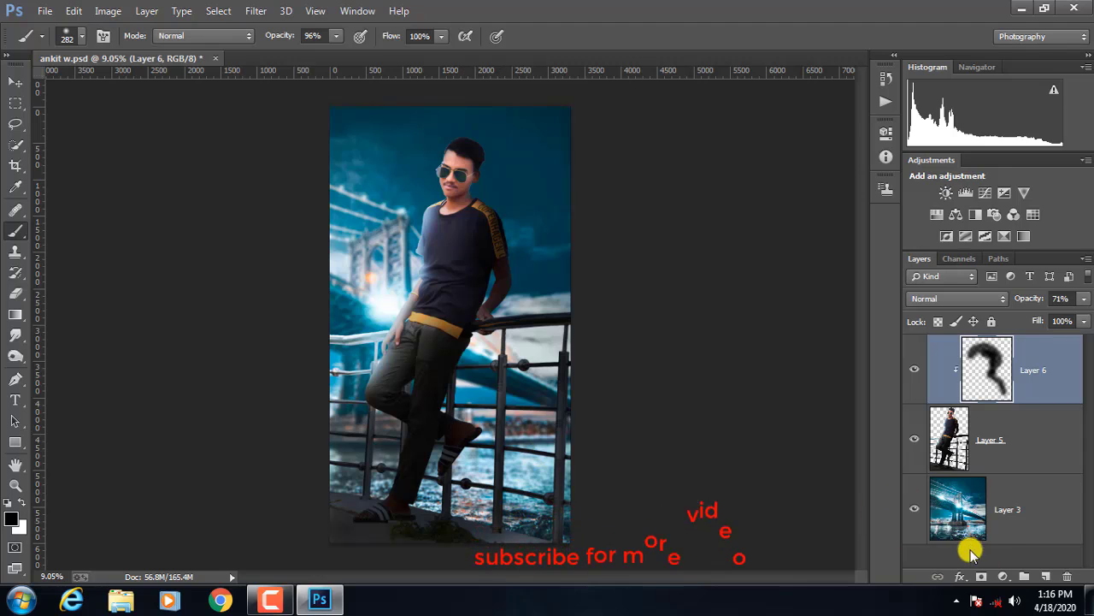
scroll(452, 369, down, 1)
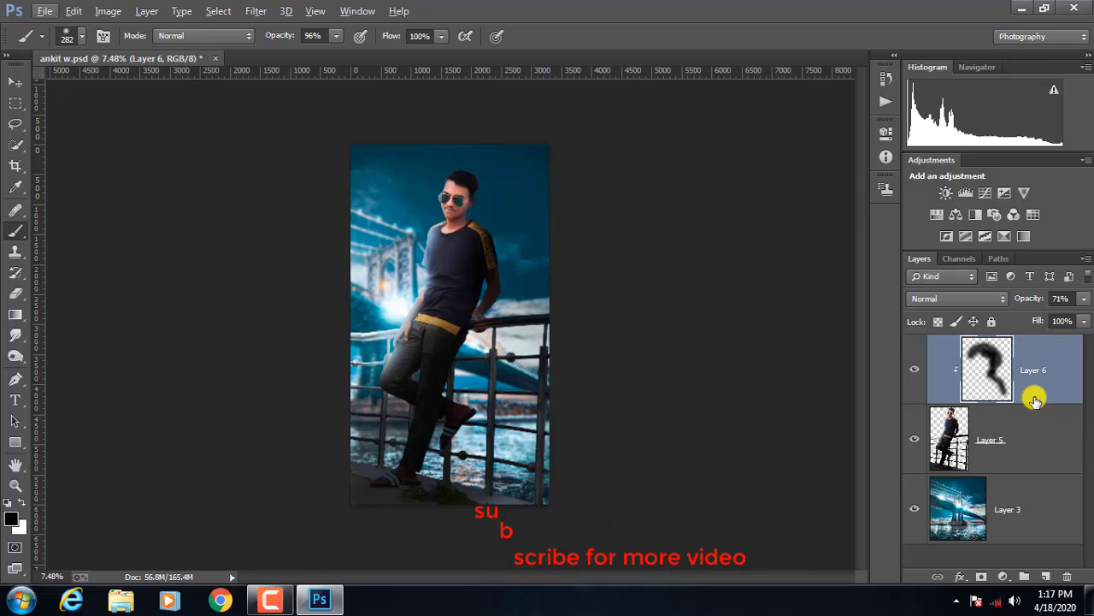
Step: Merge Layer 5 and Layer 6 into one layer
click(1035, 436)
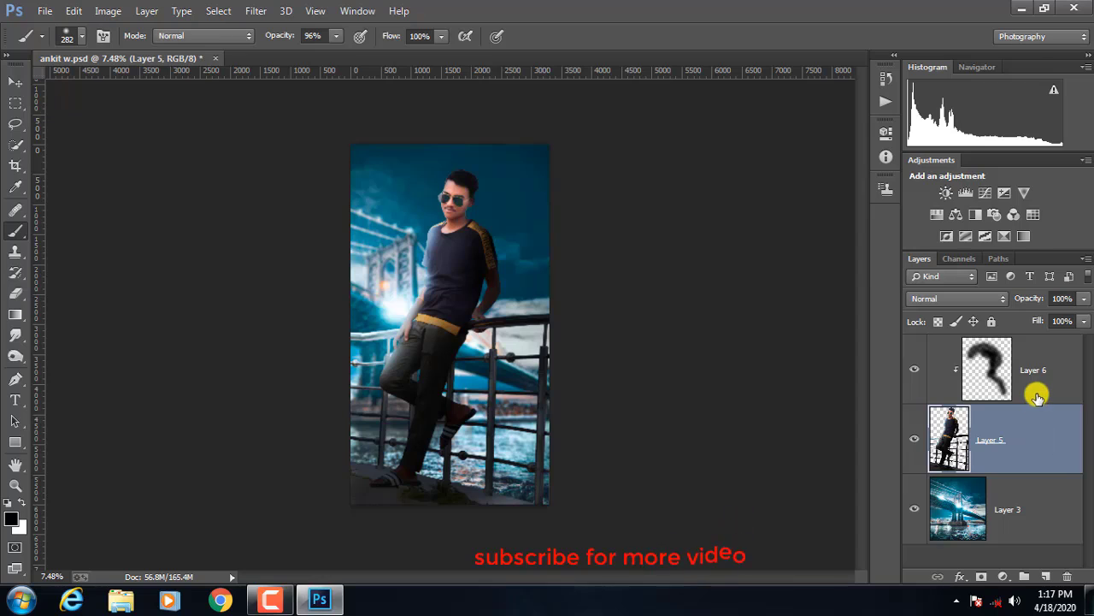
ctrl+click(1036, 397)
right_click(1037, 397)
click(731, 460)
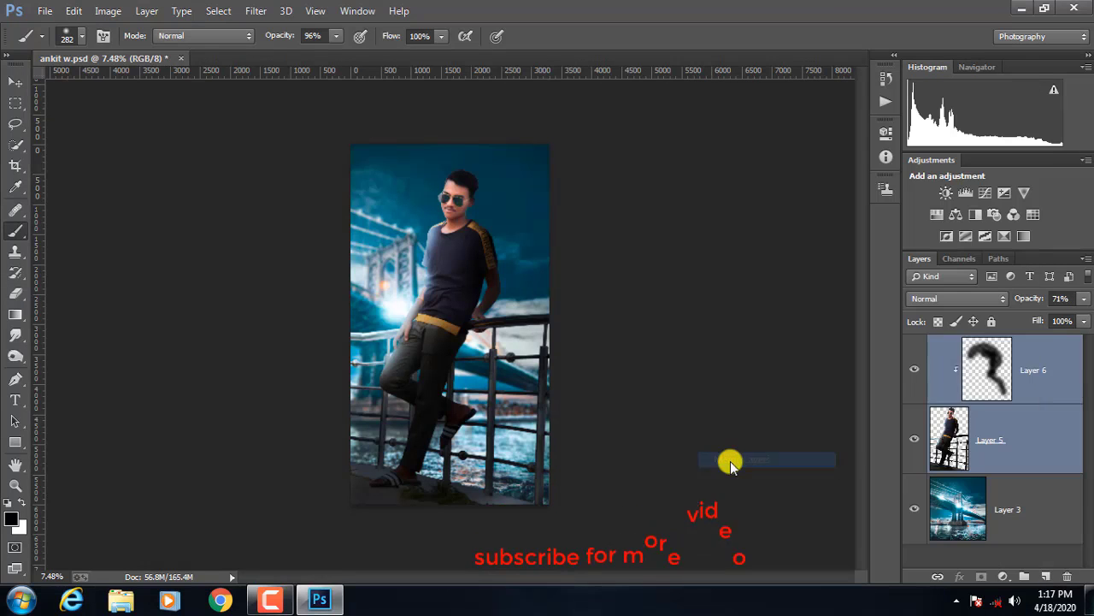
Step: Select the Burn Tool from the dodge and burn group
click(16, 334)
drag(26, 359, 88, 358)
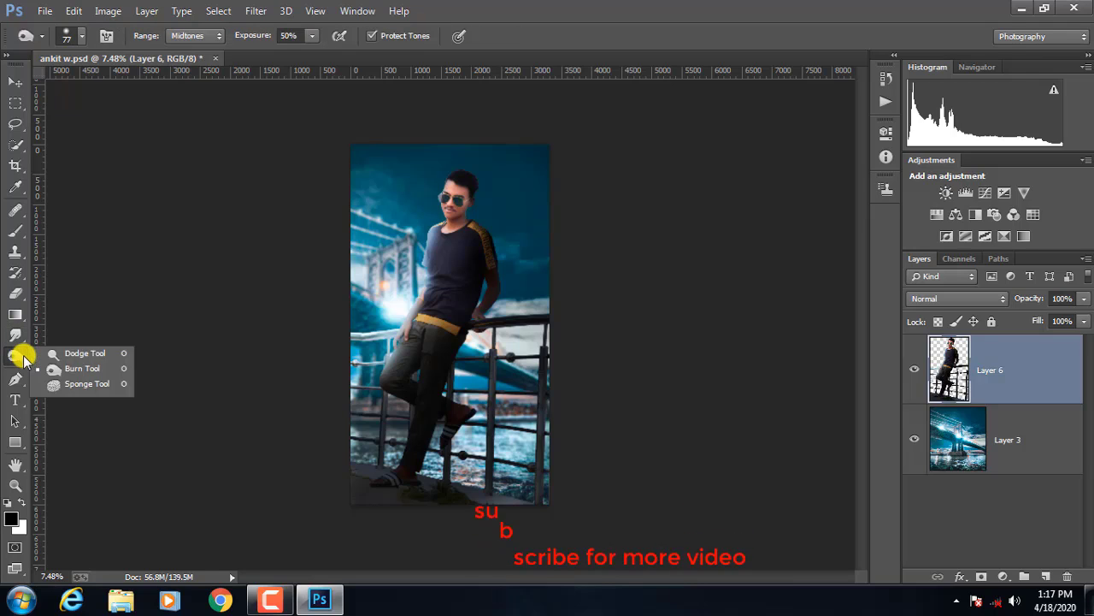
click(88, 367)
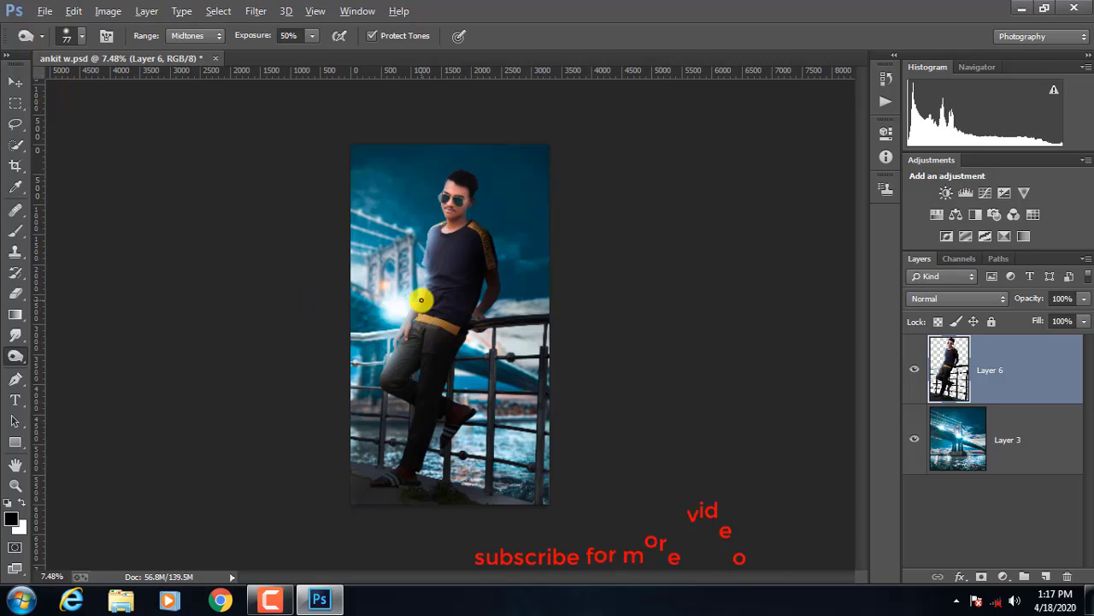
scroll(445, 290, up, 1)
scroll(460, 284, up, 3)
Step: Duplicate Layer 6 to create Layer 6 copy
right_click(1046, 368)
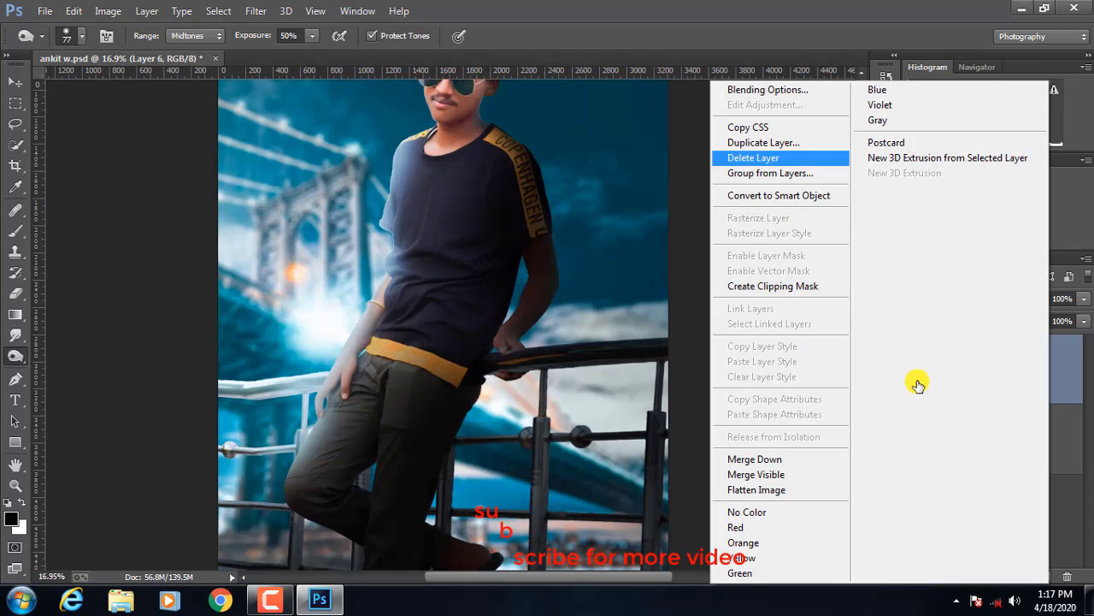
click(1055, 354)
right_click(1055, 354)
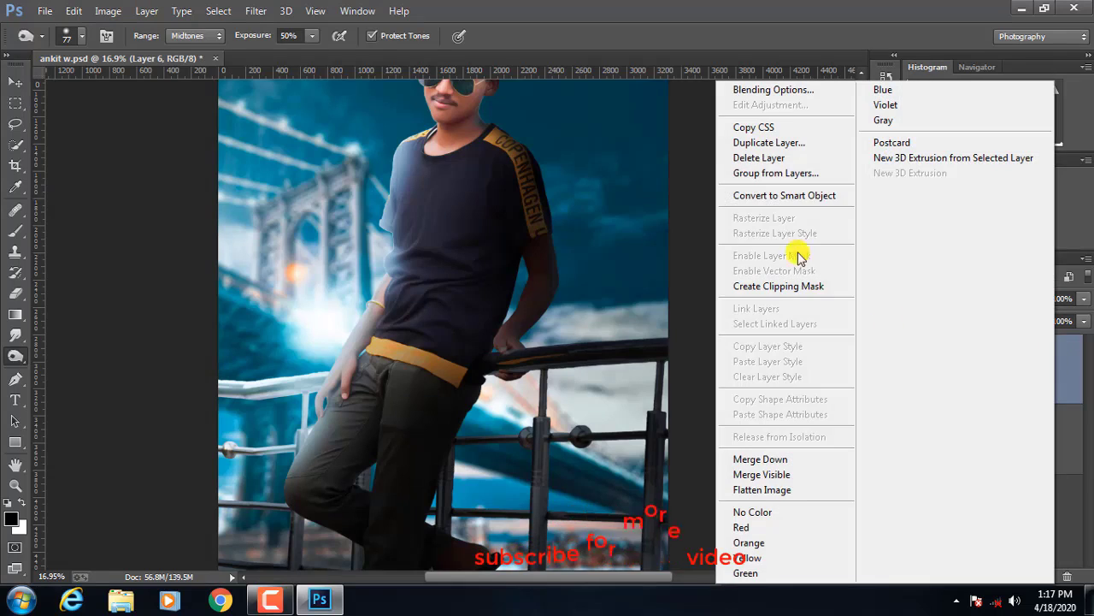
click(772, 143)
click(664, 178)
Step: Keep the Burn Tool as the active toning tool
scroll(441, 333, up, 2)
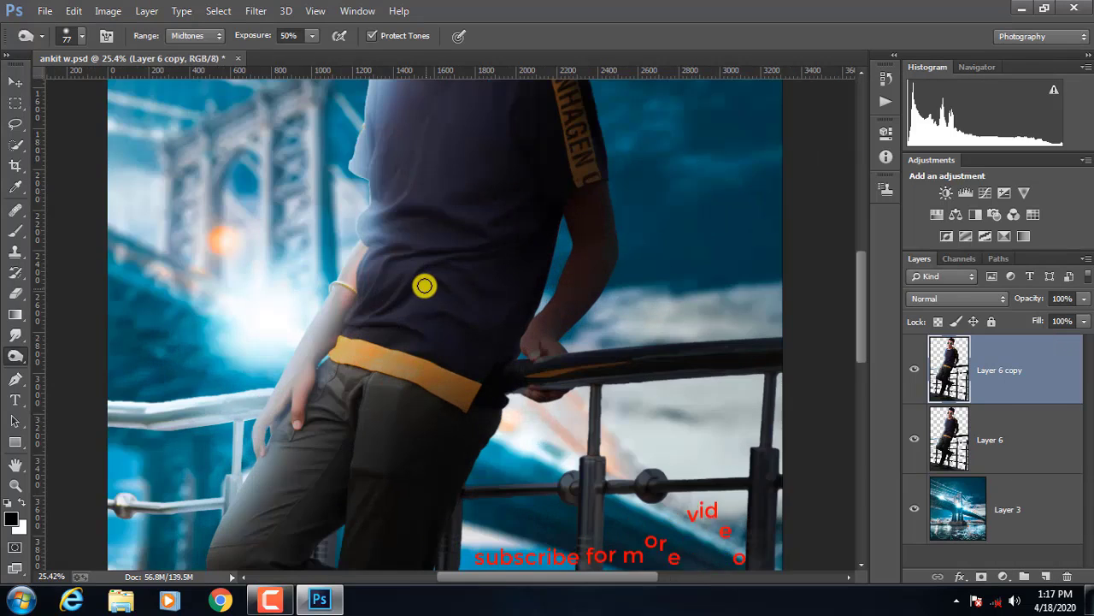
scroll(424, 284, up, 2)
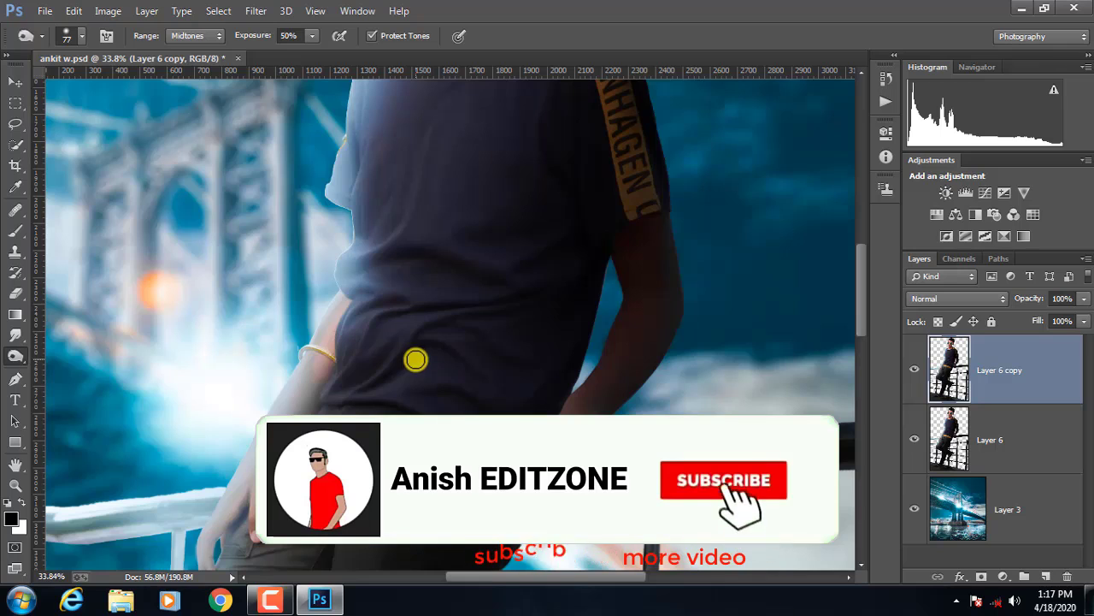
right_click(16, 356)
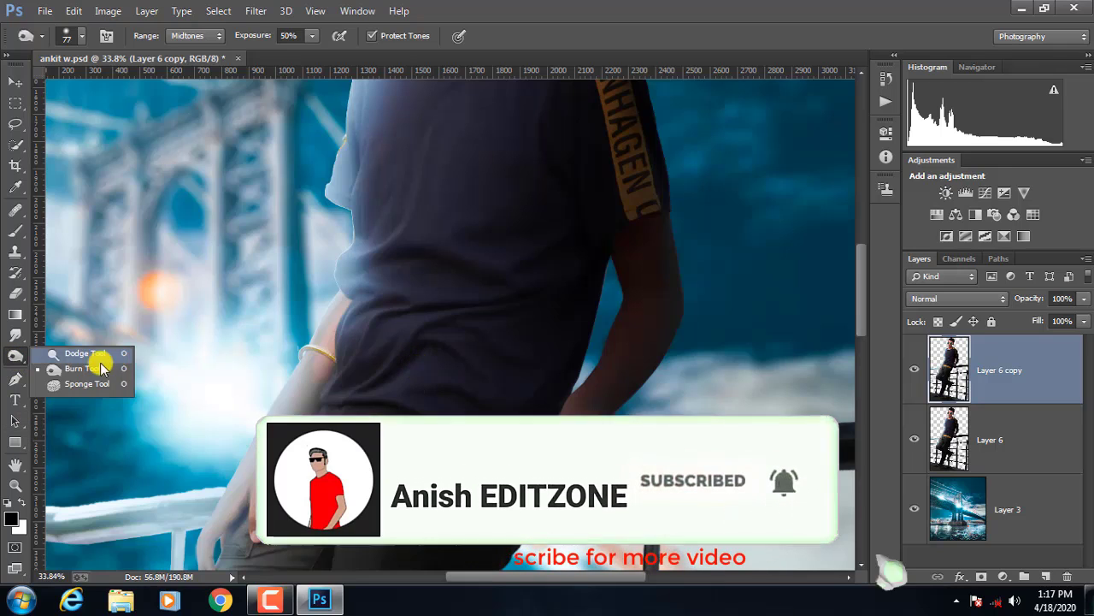
click(85, 367)
scroll(494, 359, down, 2)
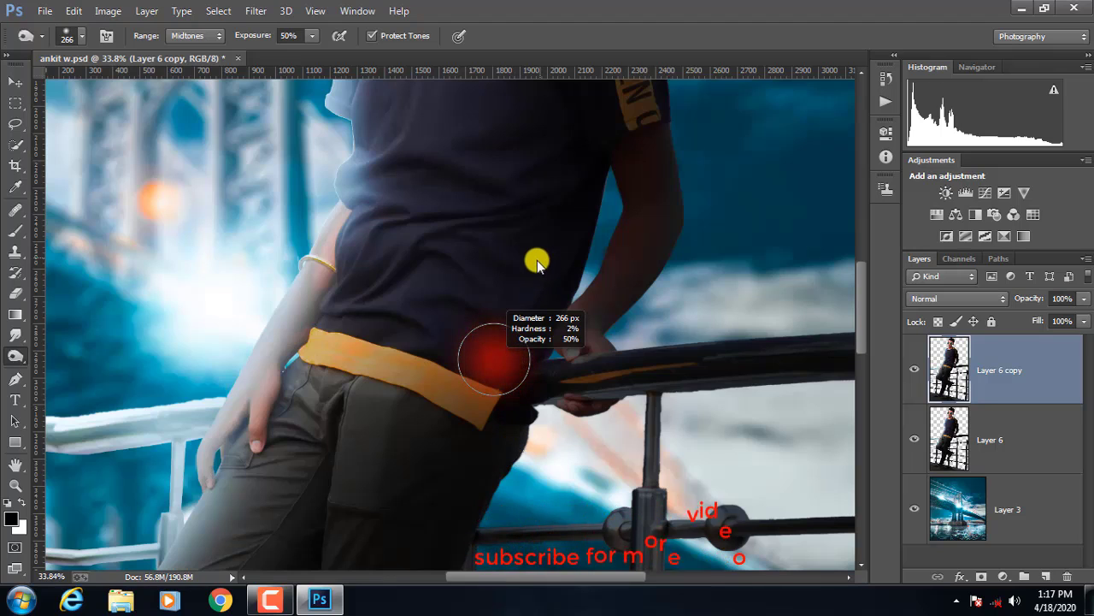
Step: Set the burn Exposure to 62% and shrink the brush to 106 px
click(311, 37)
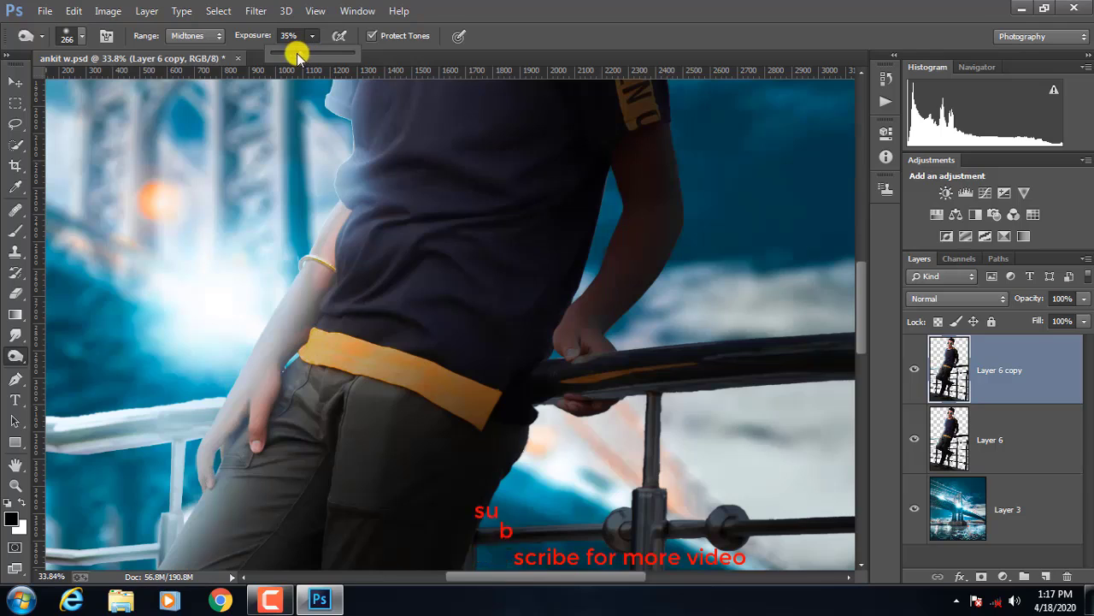
drag(297, 56, 283, 54)
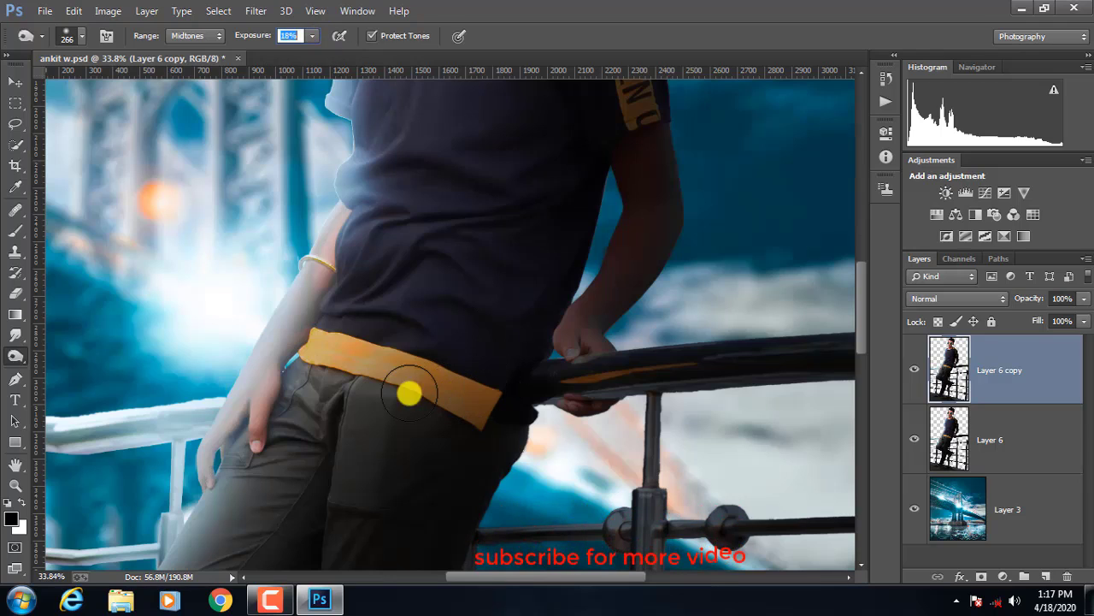
key(Down)
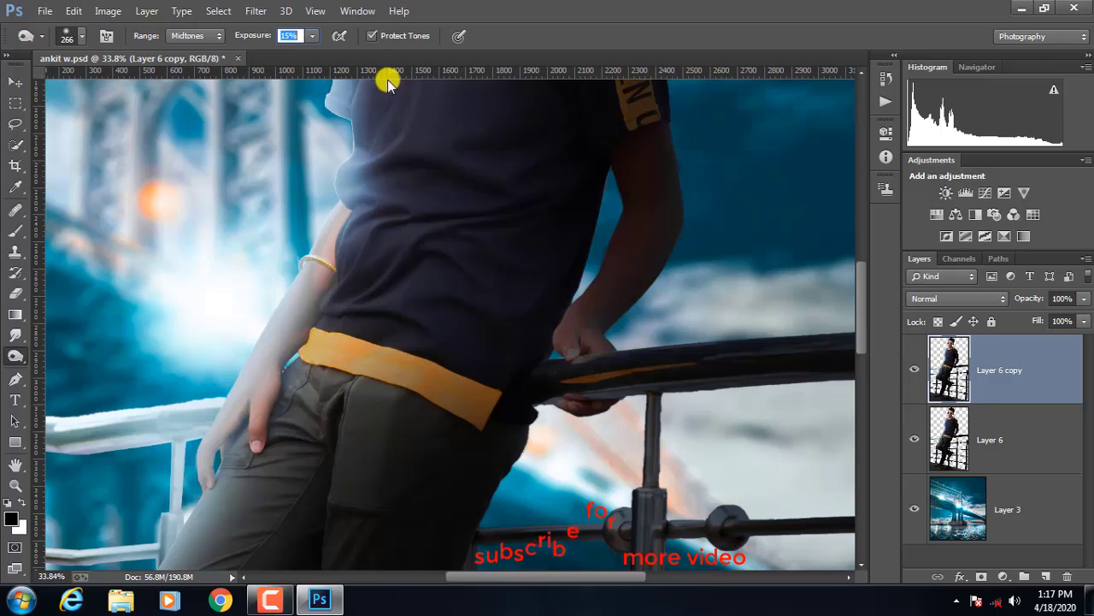
drag(313, 36, 309, 42)
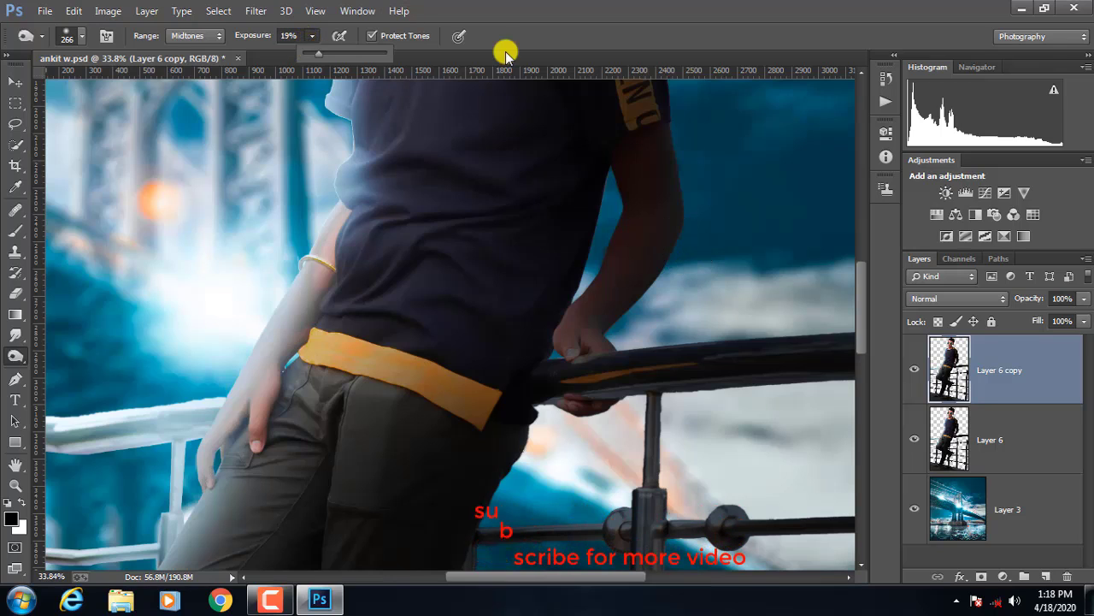
click(520, 146)
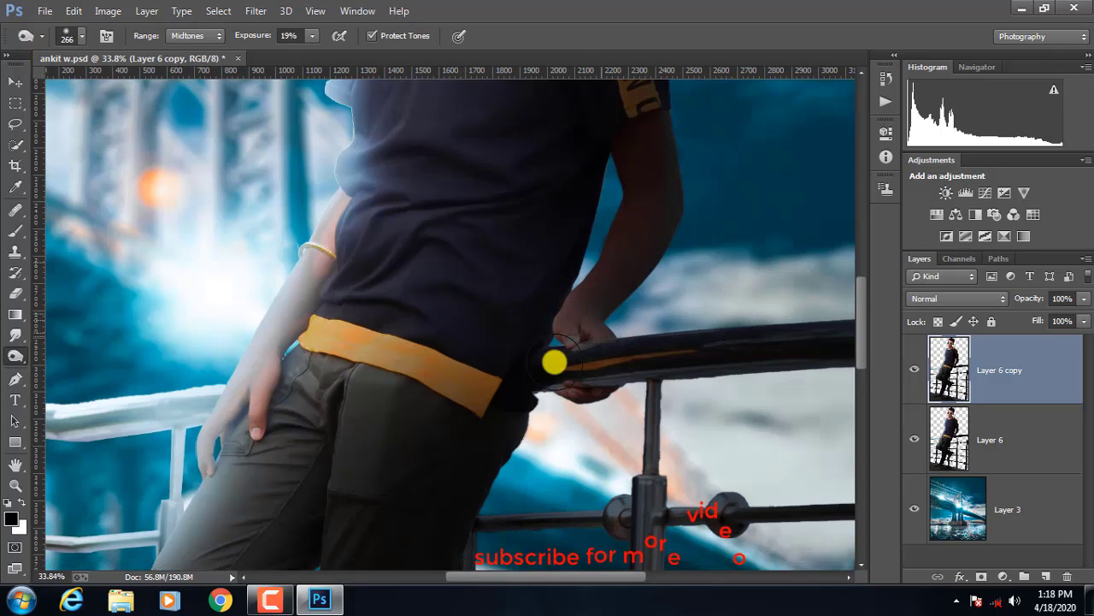
scroll(381, 192, down, 5)
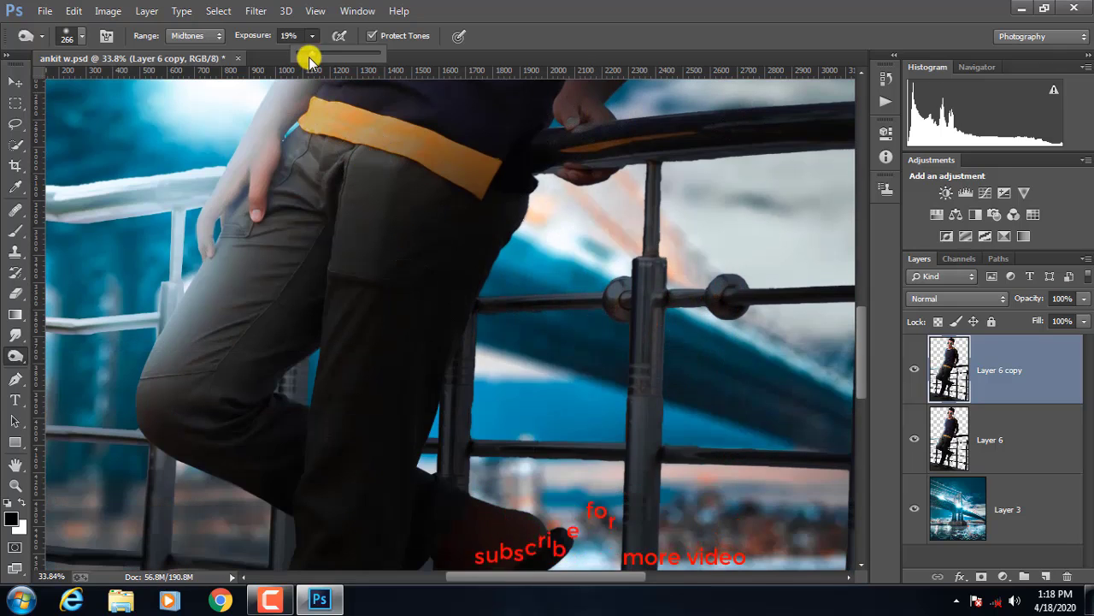
drag(313, 36, 325, 53)
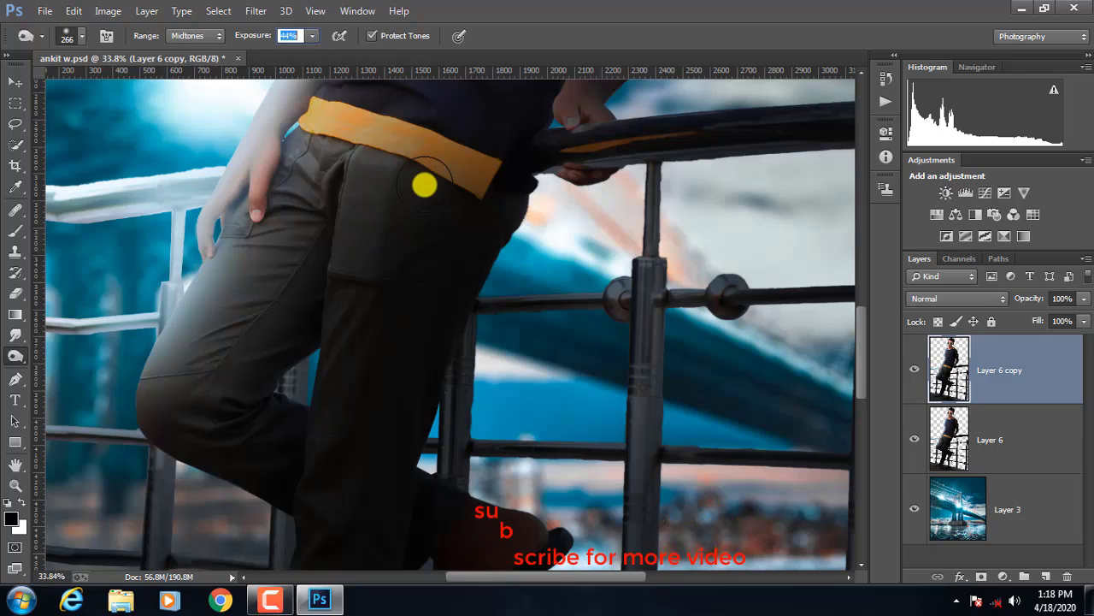
key(5)
text(62)
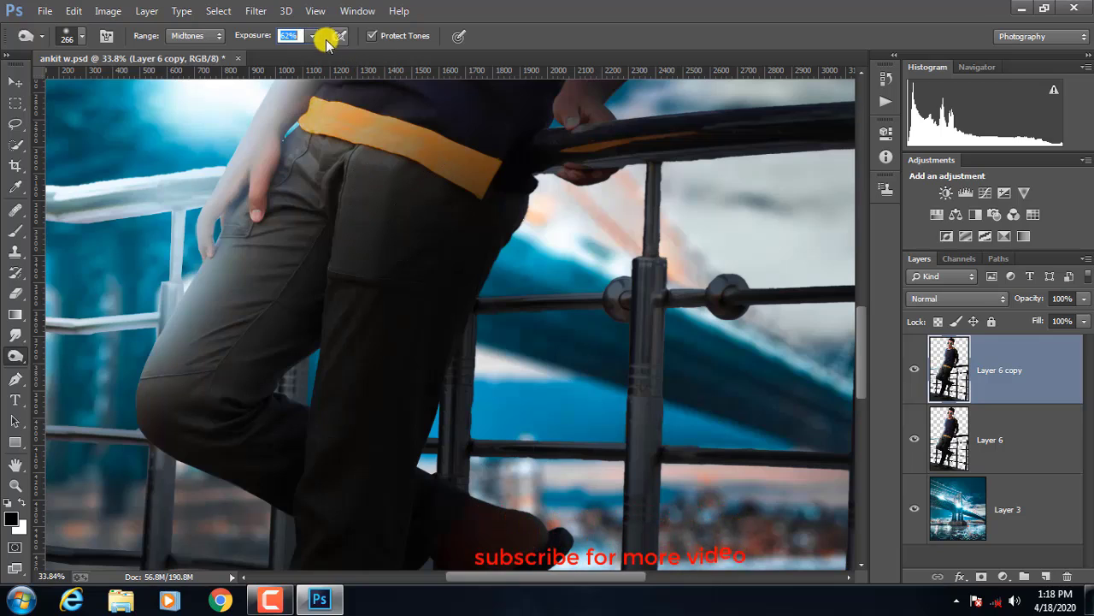
scroll(402, 158, up, 5)
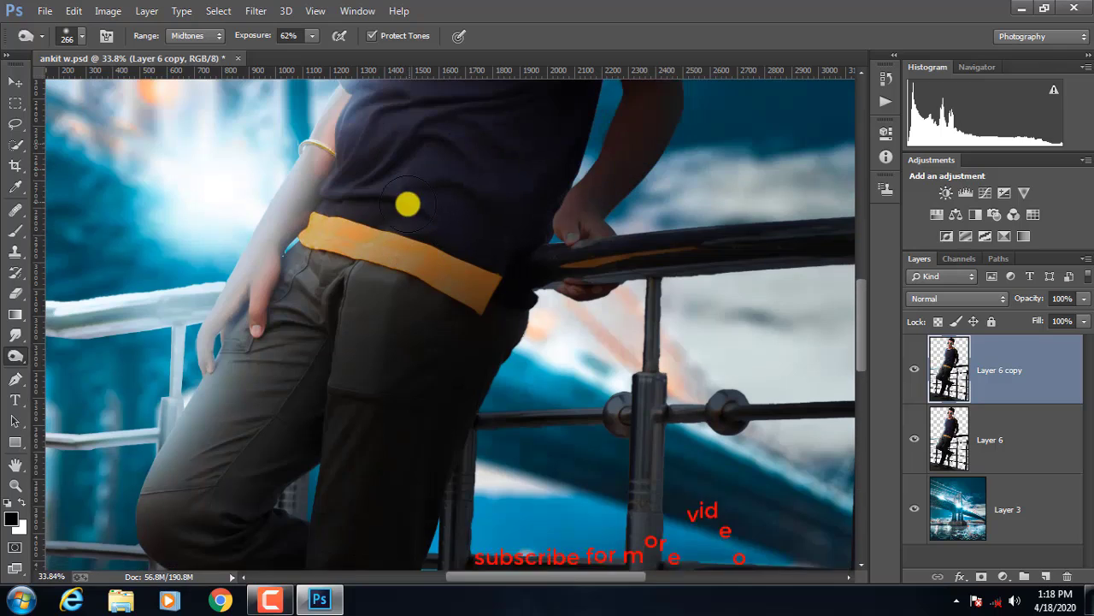
drag(389, 250, 357, 251)
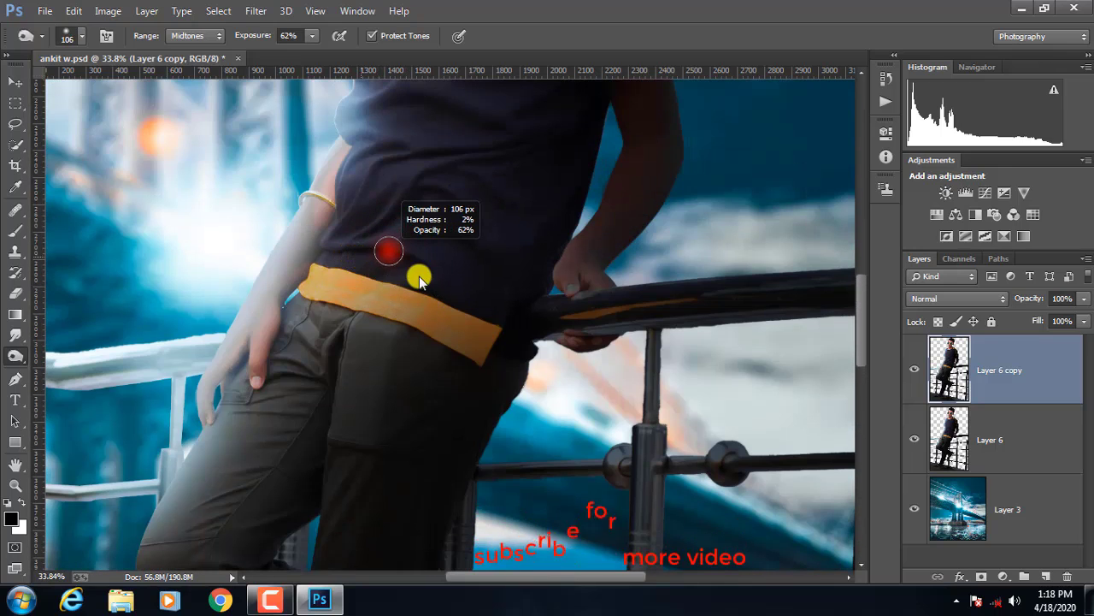
Step: Set the Burn tool exposure to 71%
scroll(418, 276, up, 2)
scroll(393, 346, up, 3)
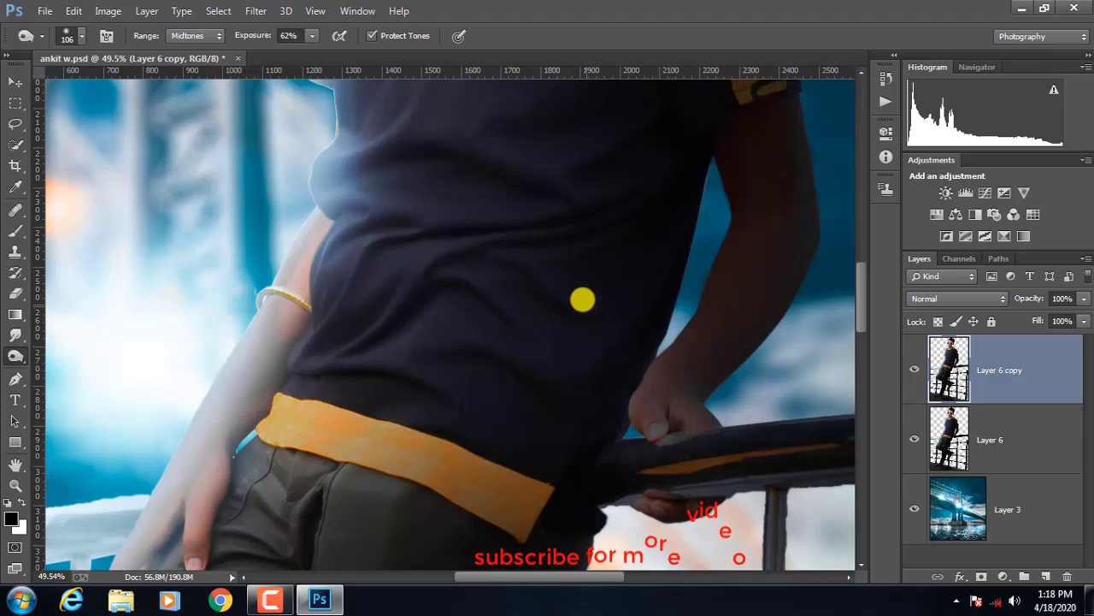
click(314, 36)
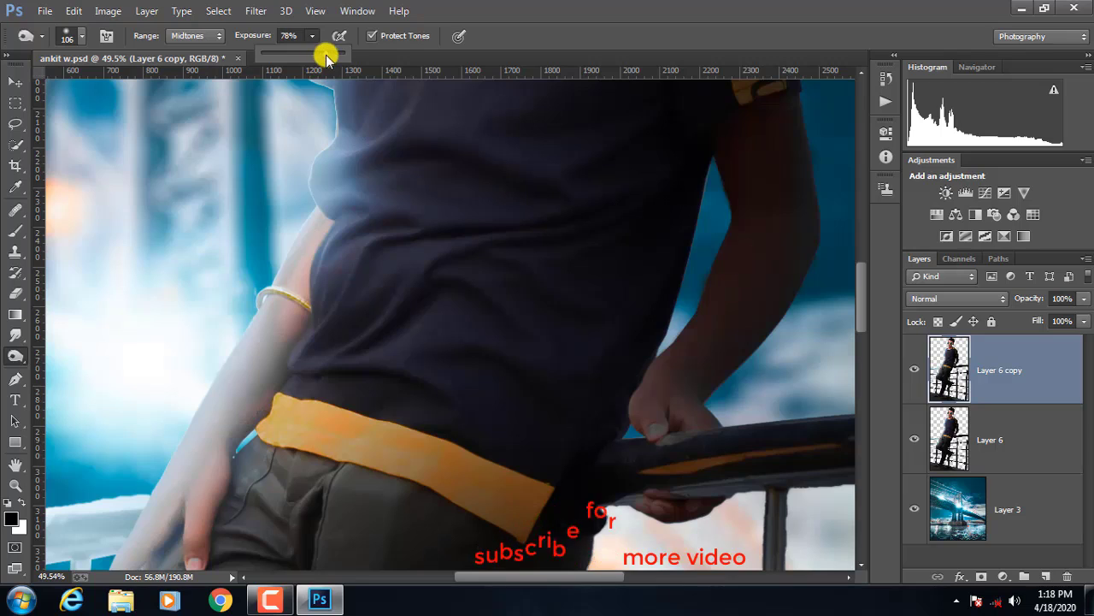
drag(326, 57, 320, 55)
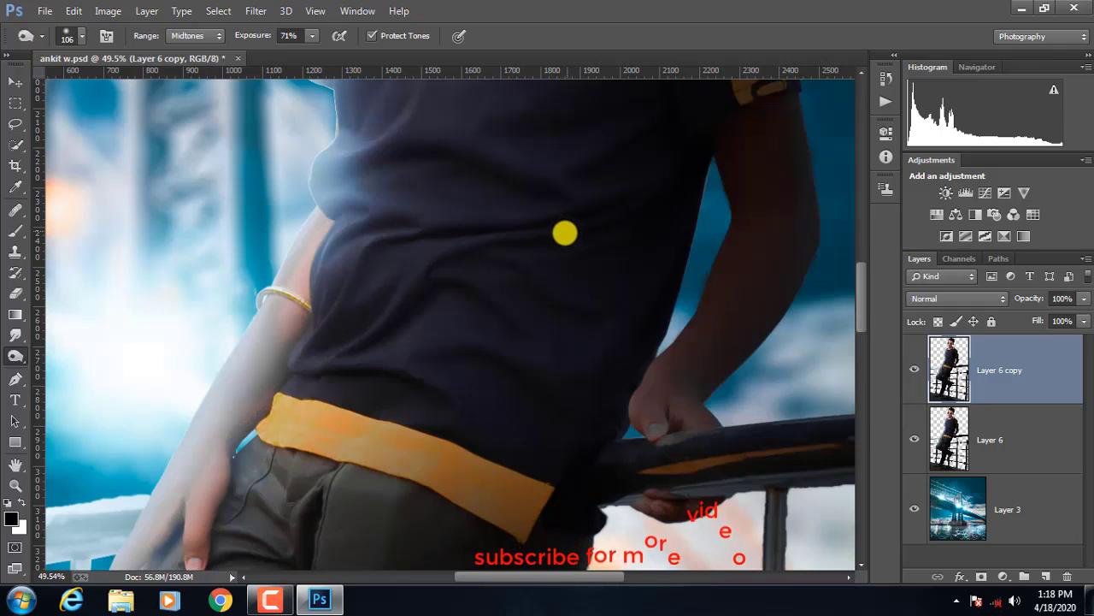
Step: Shrink the burn brush and darken the shadow under the chin and neck
scroll(374, 305, up, 3)
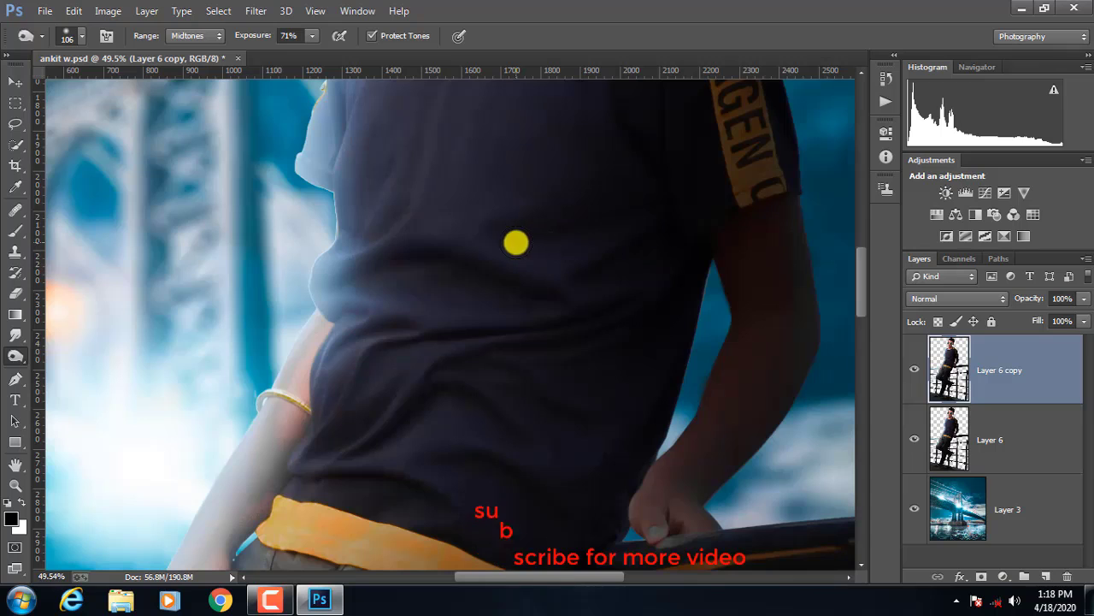
scroll(642, 276, up, 3)
scroll(650, 308, up, 2)
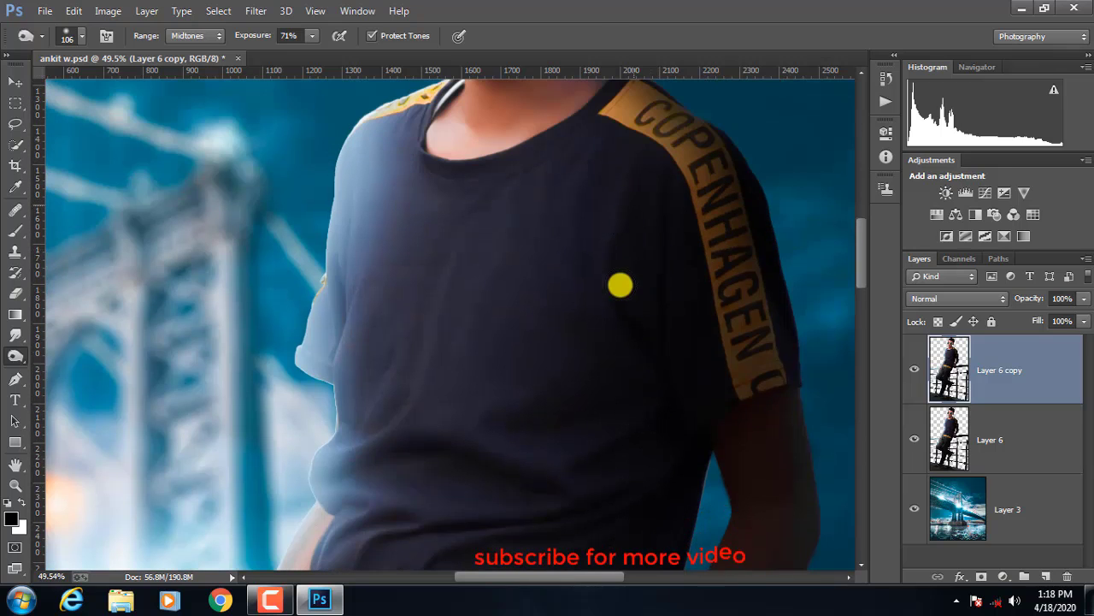
scroll(540, 141, up, 3)
scroll(501, 230, up, 3)
scroll(542, 299, up, 1)
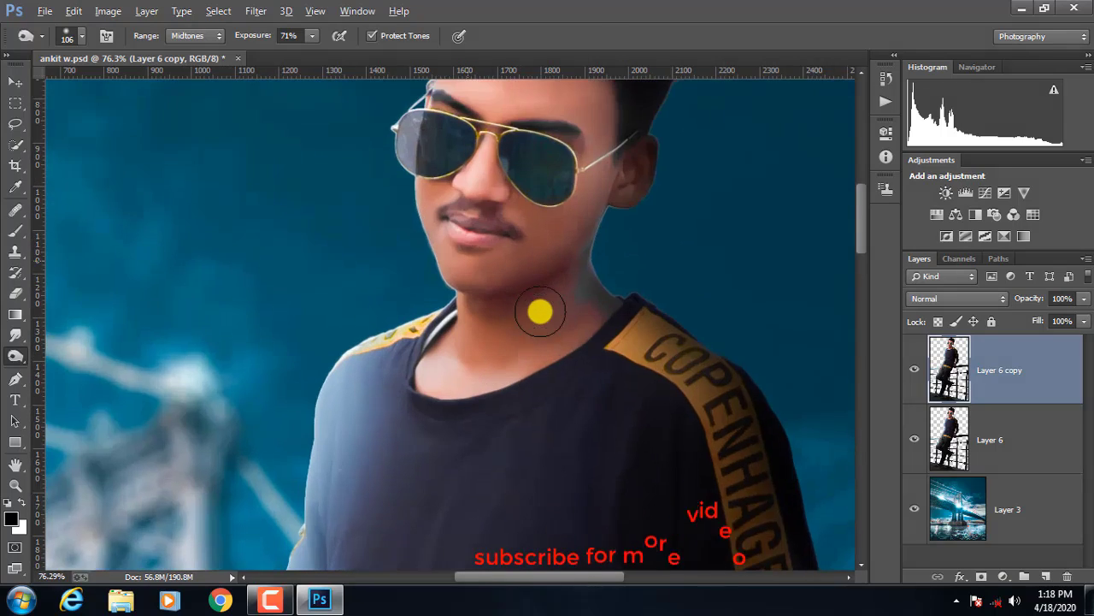
scroll(539, 308, up, 1)
drag(545, 305, 522, 314)
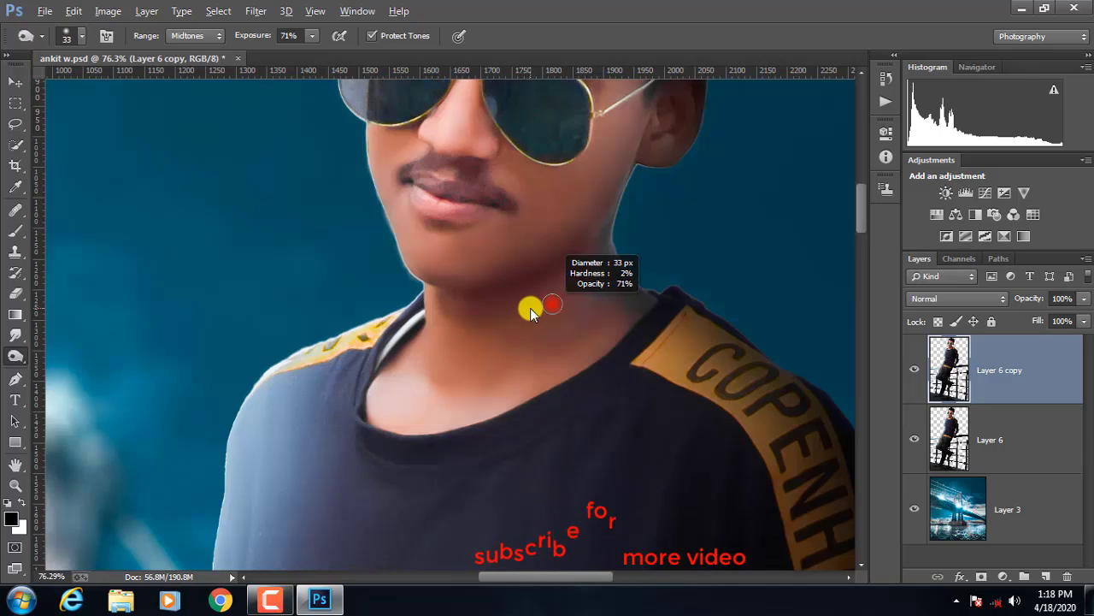
scroll(536, 303, up, 5)
scroll(582, 248, up, 5)
mouse_move(633, 225)
mouse_down()
mouse_move(403, 305)
mouse_move(318, 308)
mouse_move(287, 296)
mouse_up()
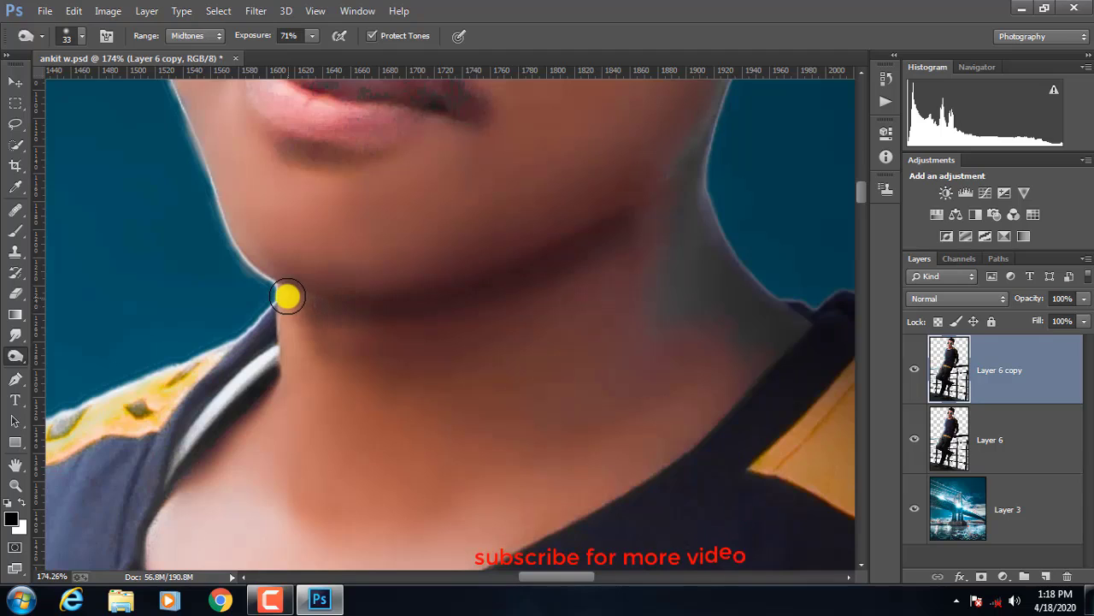
Step: Enlarge the burn brush to 58 px
scroll(671, 185, down, 2)
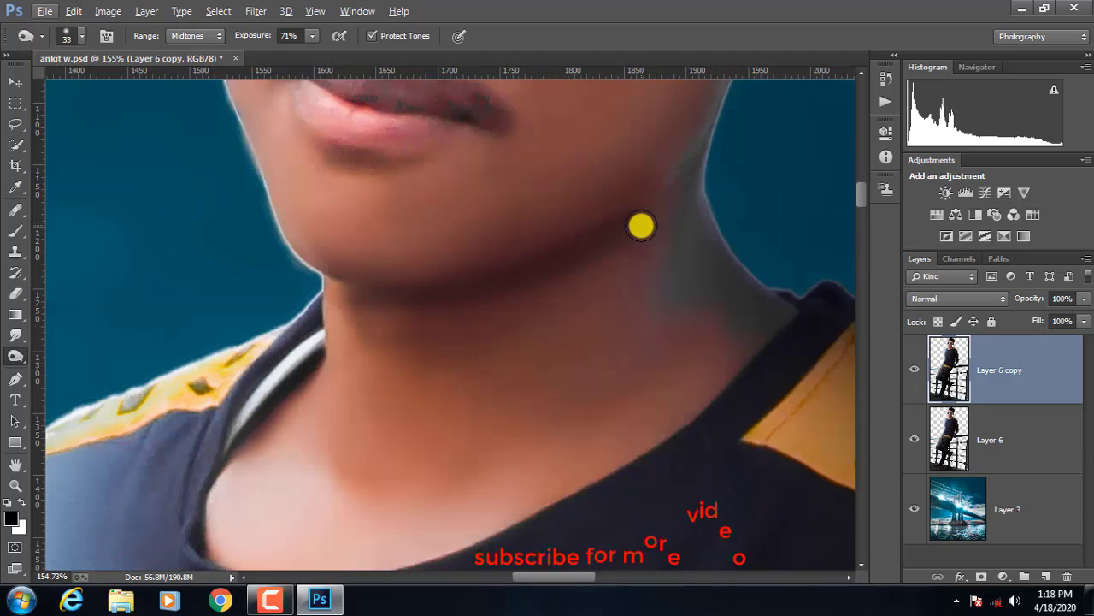
scroll(762, 150, down, 3)
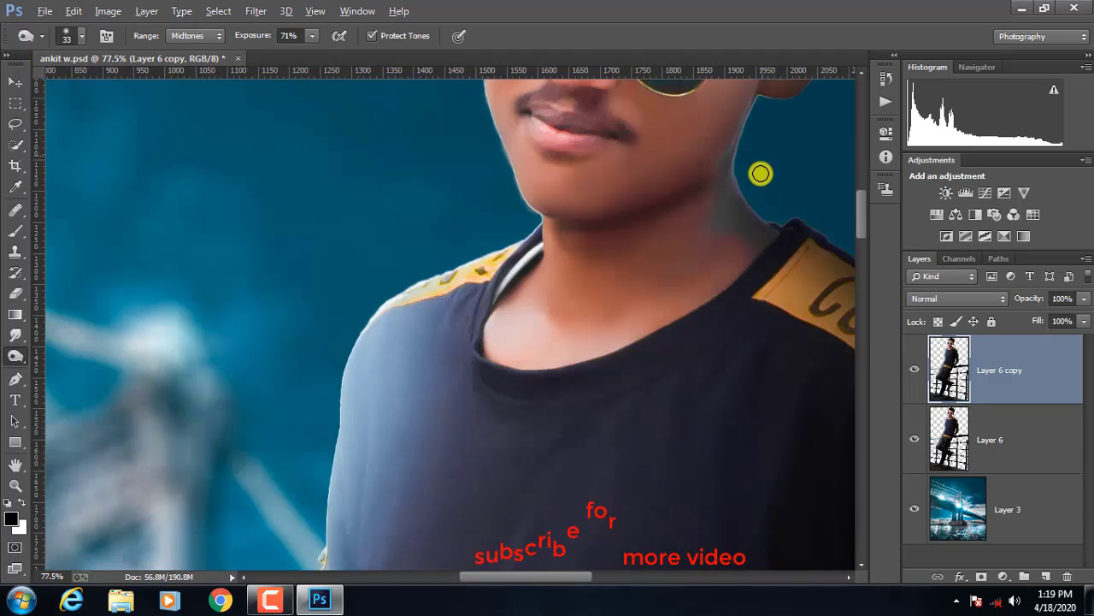
scroll(762, 173, down, 2)
scroll(760, 179, up, 2)
scroll(762, 183, up, 1)
scroll(764, 257, up, 2)
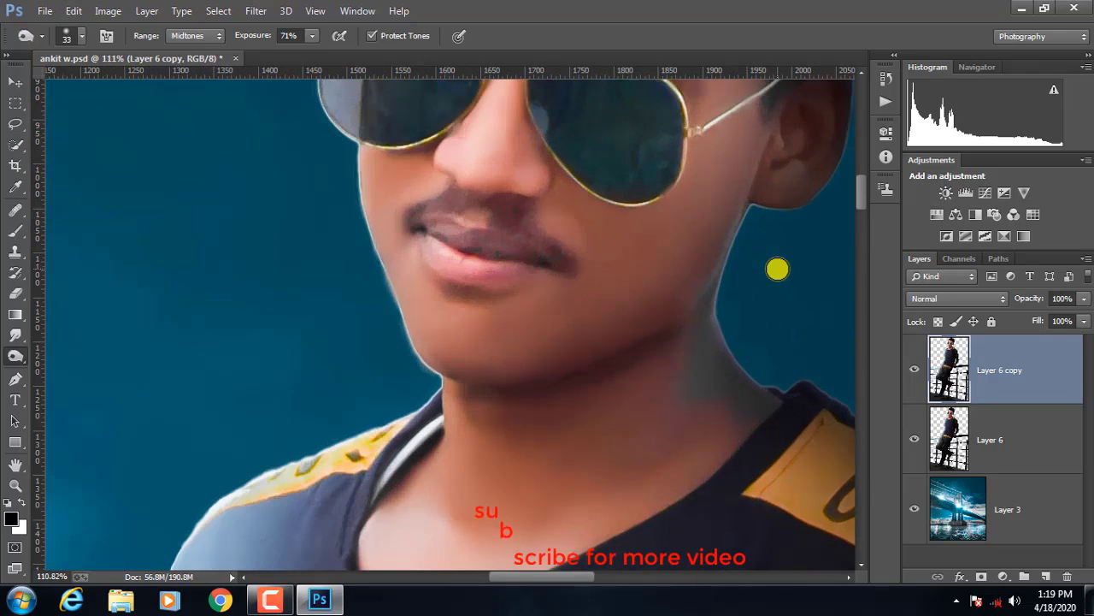
mouse_move(770, 261)
mouse_down()
mouse_move(744, 248)
mouse_move(717, 366)
mouse_up()
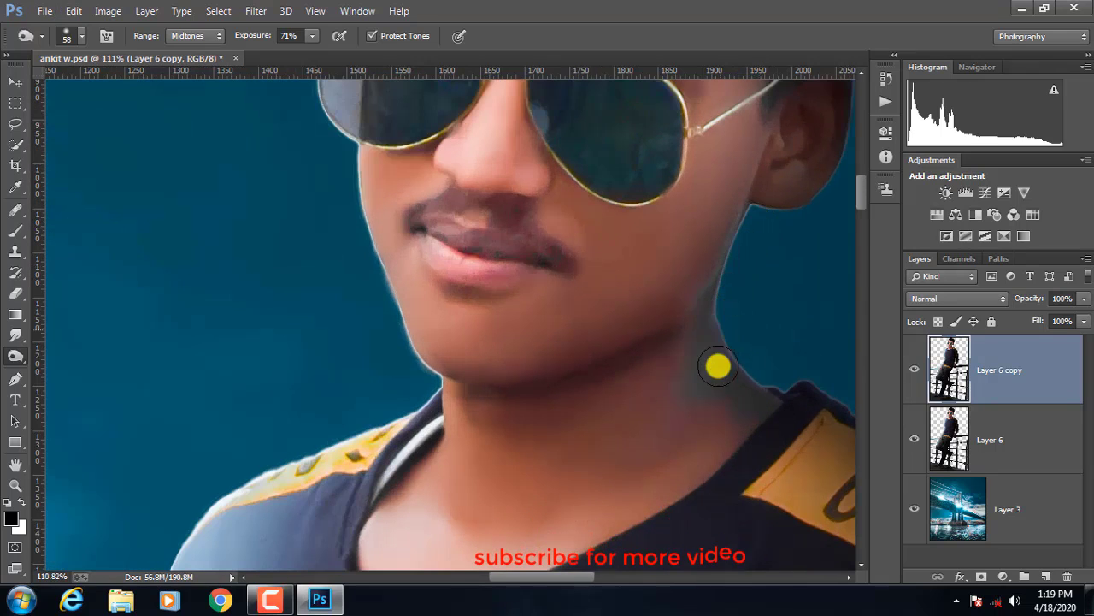
scroll(786, 231, down, 1)
scroll(794, 248, down, 3)
scroll(794, 273, up, 1)
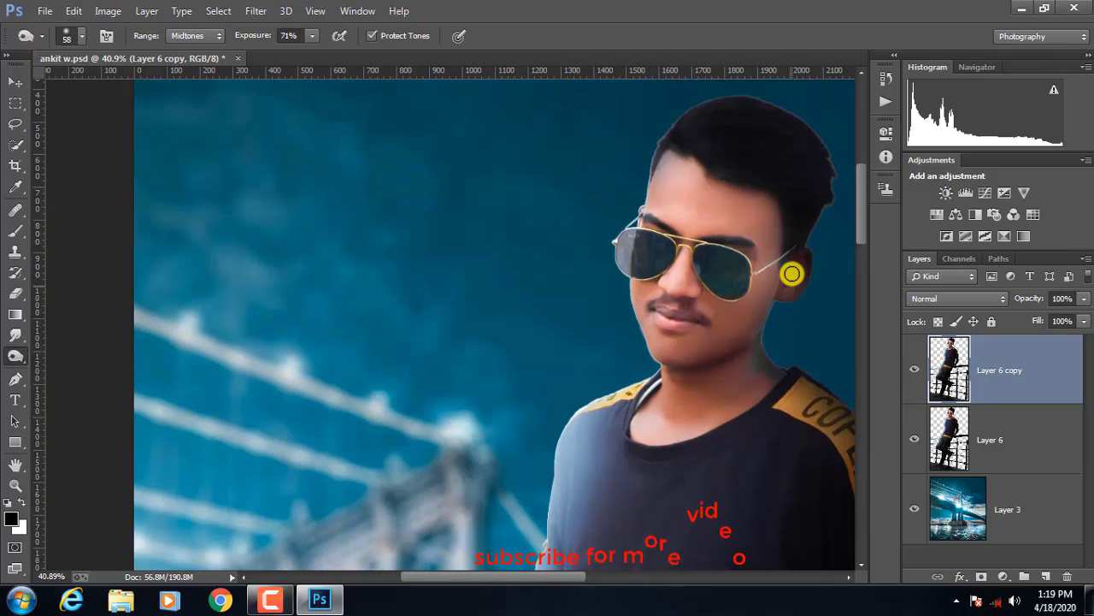
scroll(704, 259, up, 1)
scroll(704, 258, up, 1)
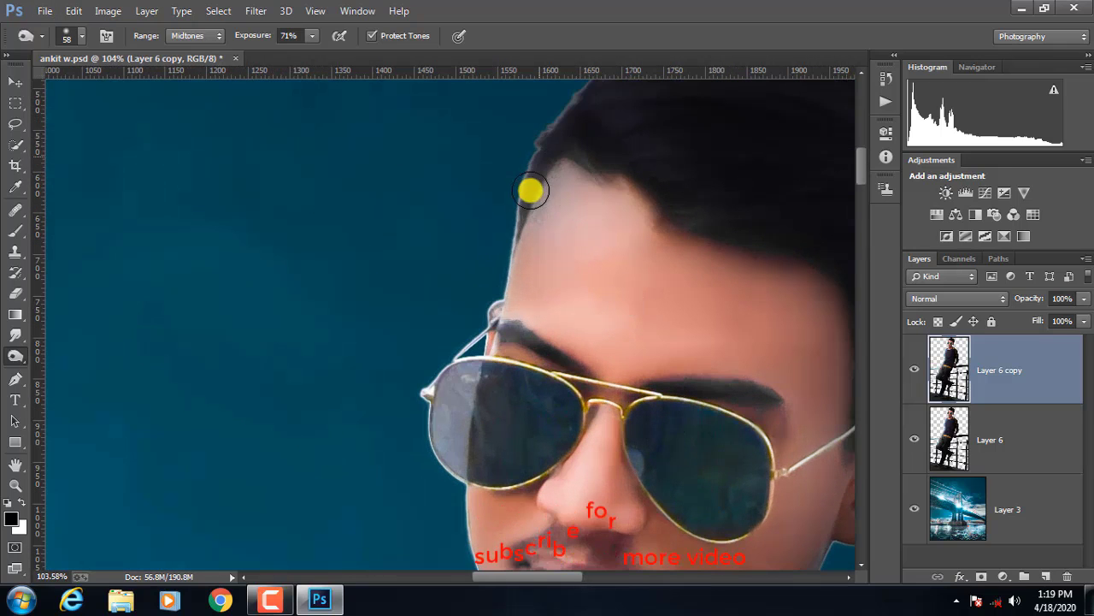
scroll(735, 183, down, 1)
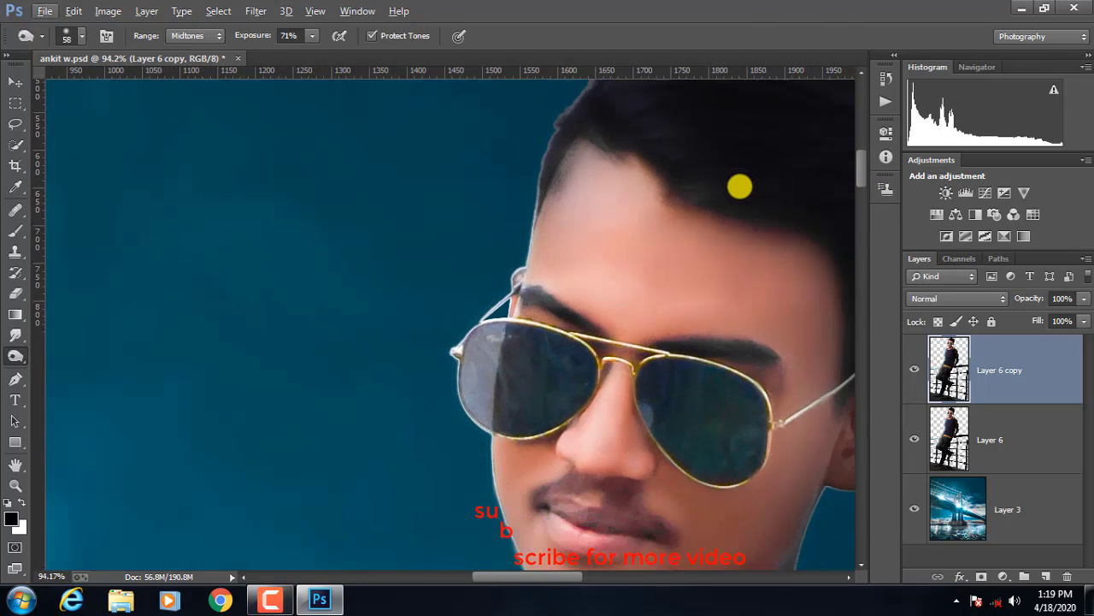
scroll(740, 186, down, 2)
scroll(741, 186, down, 1)
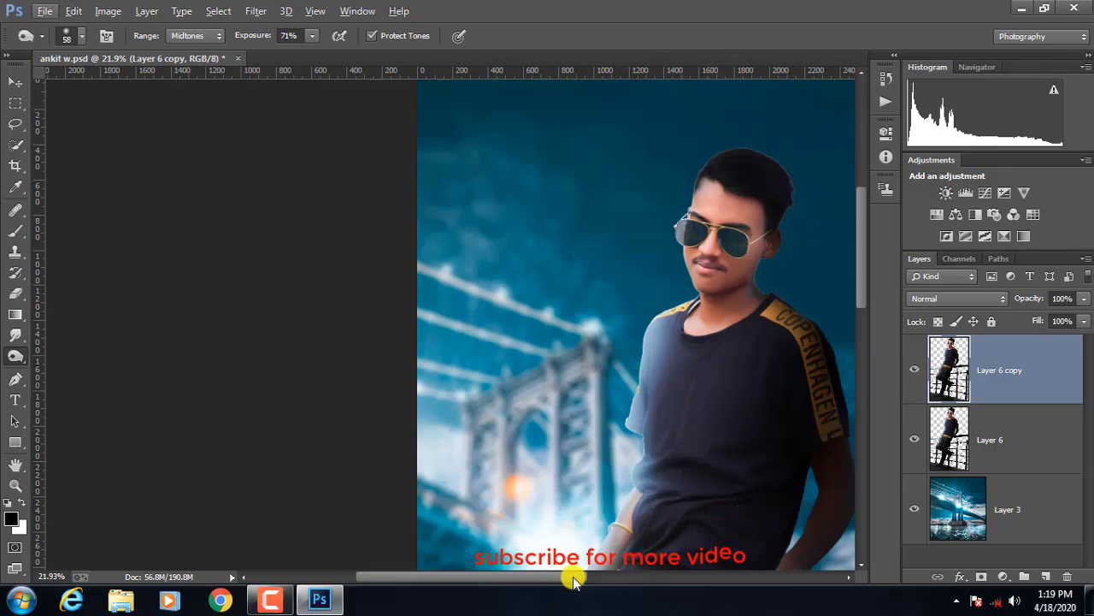
drag(573, 579, 592, 578)
Step: Burn over the left sunglass lens to darken it
scroll(722, 129, up, 1)
scroll(713, 181, up, 1)
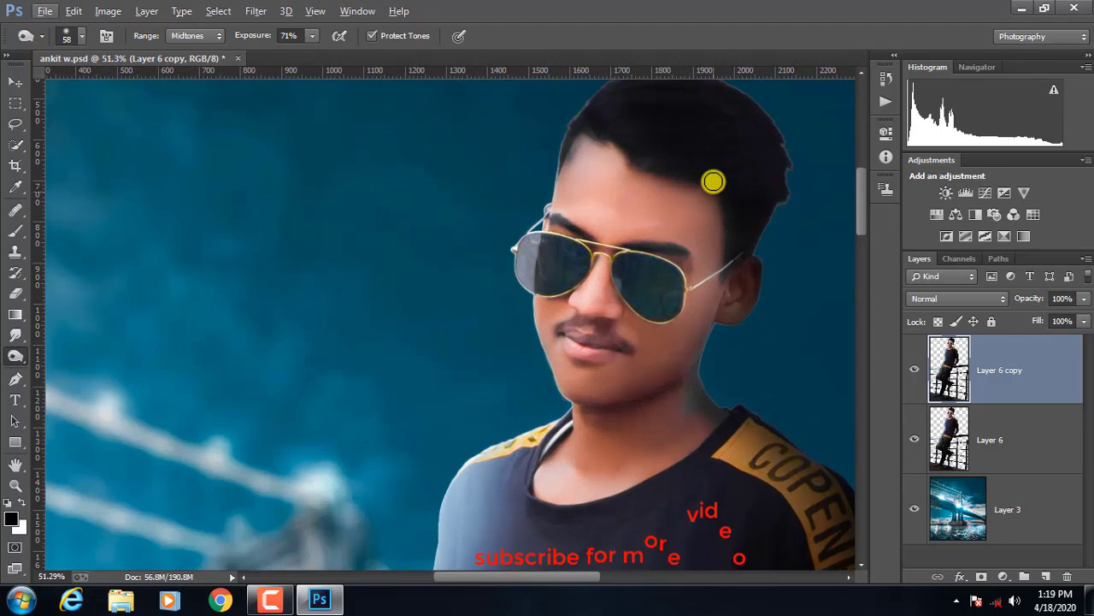
scroll(552, 268, up, 1)
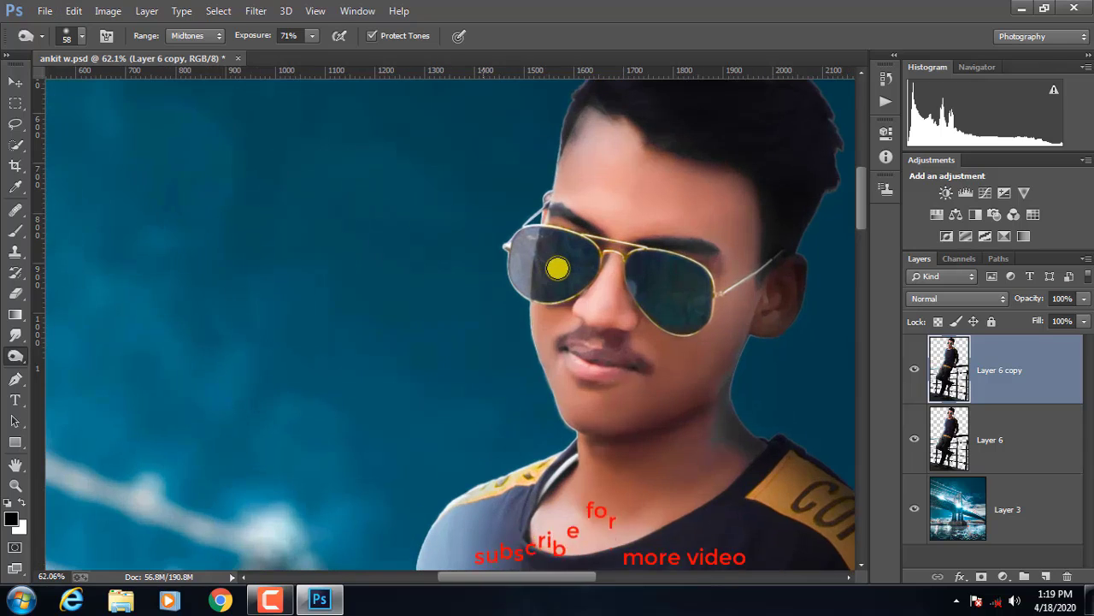
scroll(558, 269, down, 1)
scroll(559, 264, up, 1)
scroll(540, 386, up, 1)
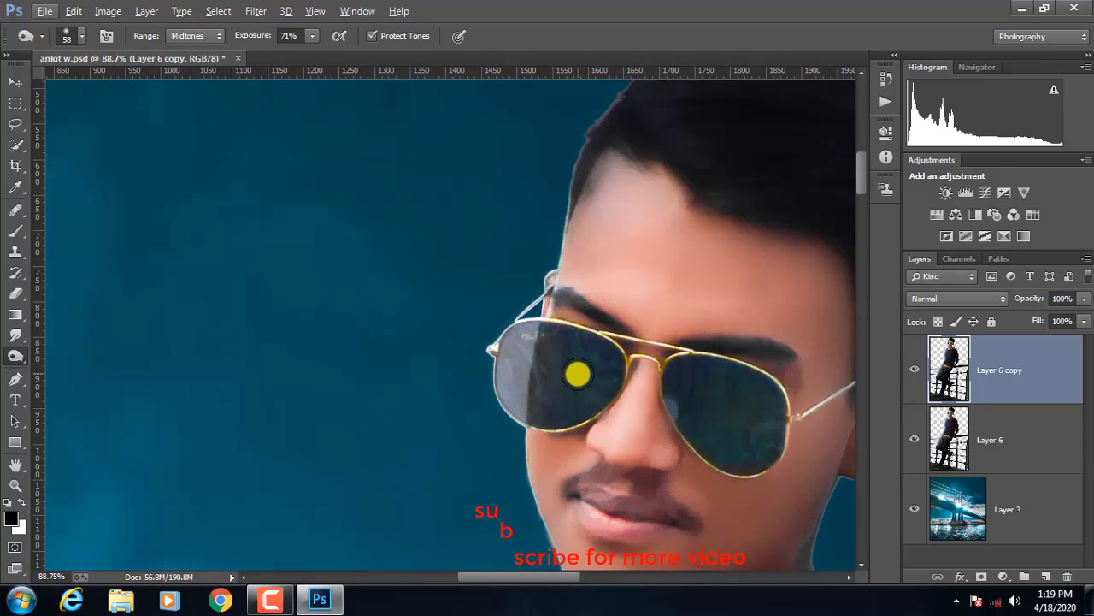
scroll(576, 371, up, 1)
scroll(568, 382, up, 1)
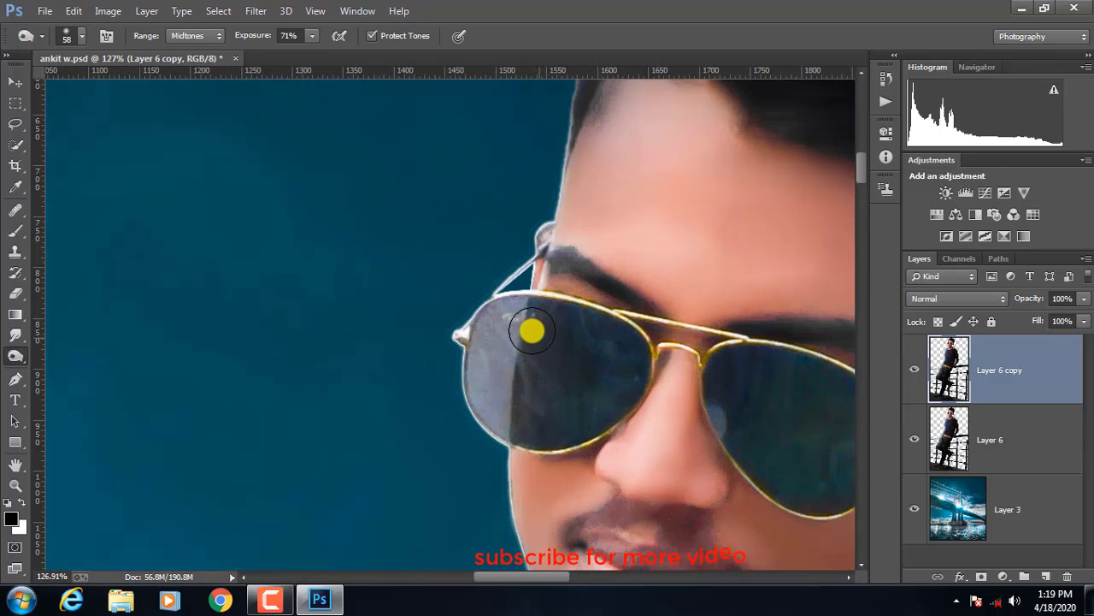
drag(532, 330, 549, 329)
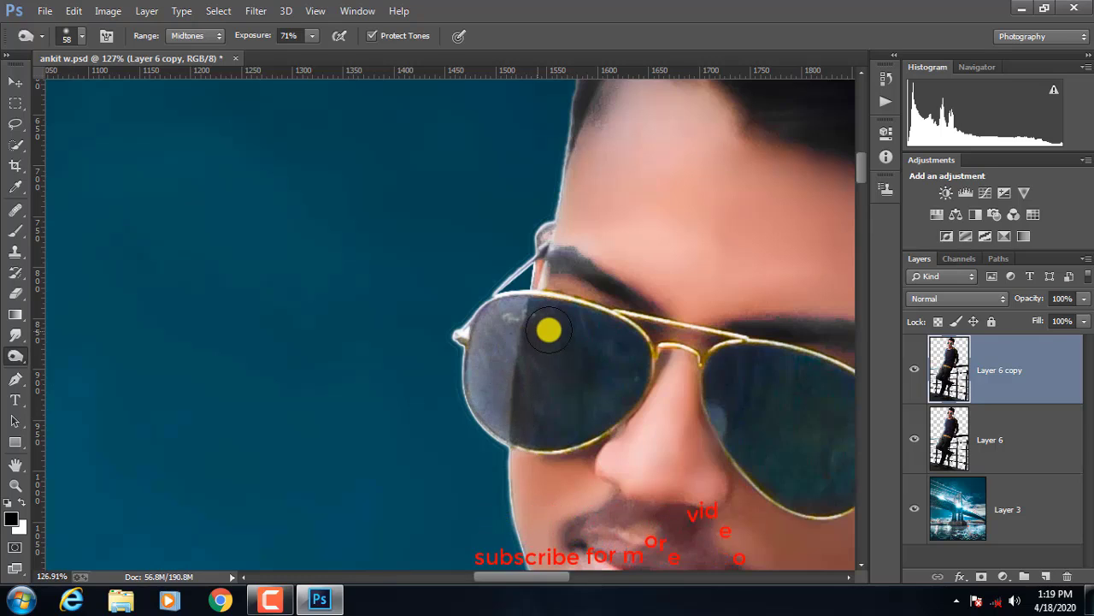
scroll(625, 371, down, 2)
drag(556, 579, 570, 579)
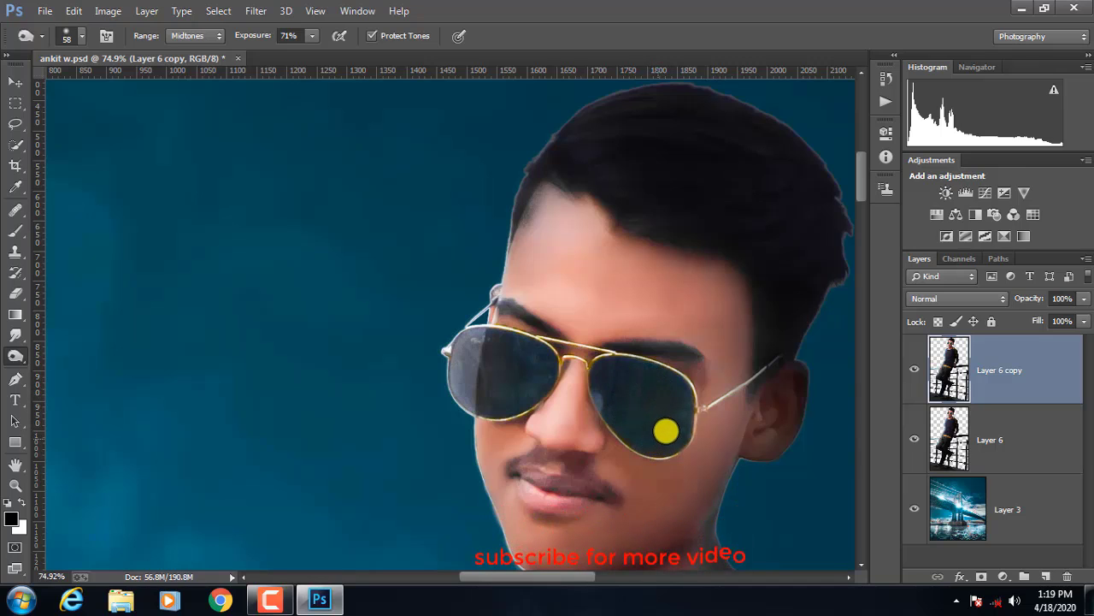
Step: Zoom out to the full composite and enlarge the burn brush to 152 px
scroll(664, 427, down, 2)
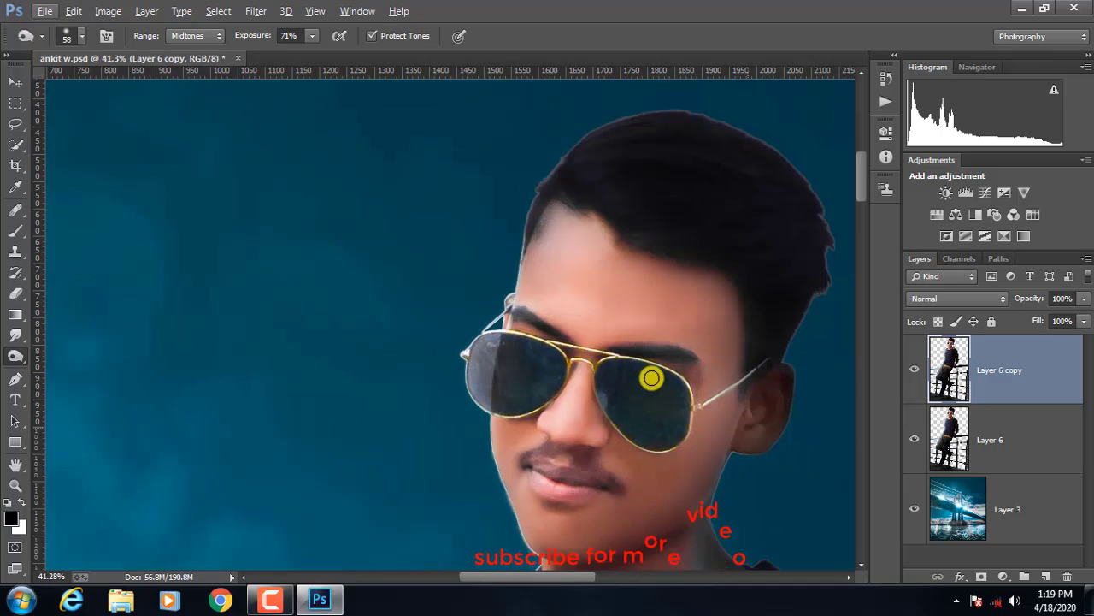
scroll(653, 378, down, 3)
scroll(655, 379, down, 3)
scroll(647, 379, down, 1)
scroll(652, 347, up, 2)
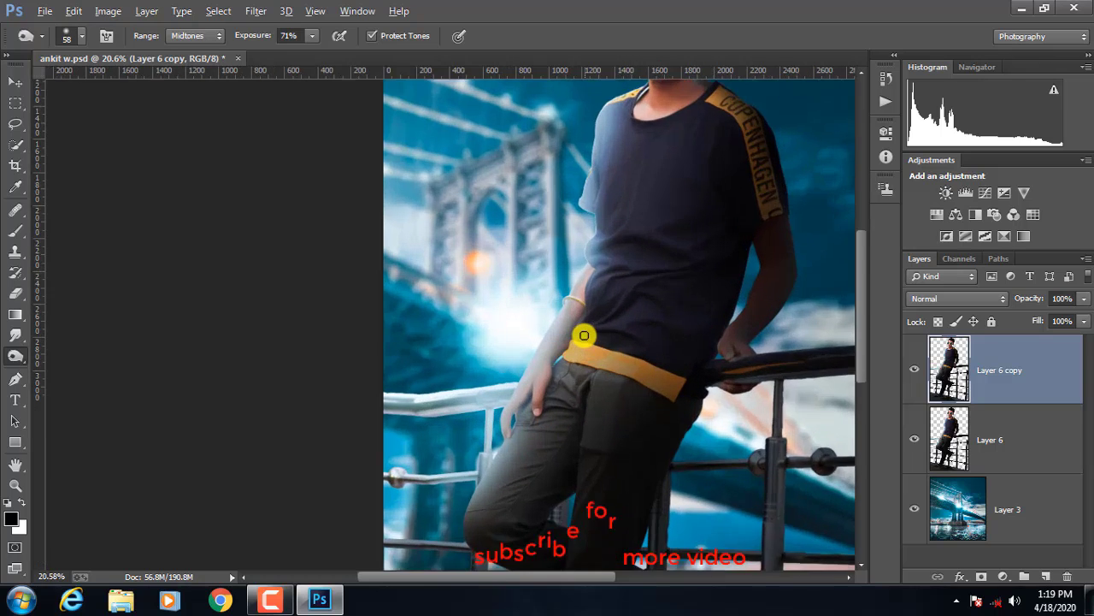
scroll(586, 335, up, 2)
scroll(532, 406, up, 2)
scroll(466, 391, down, 1)
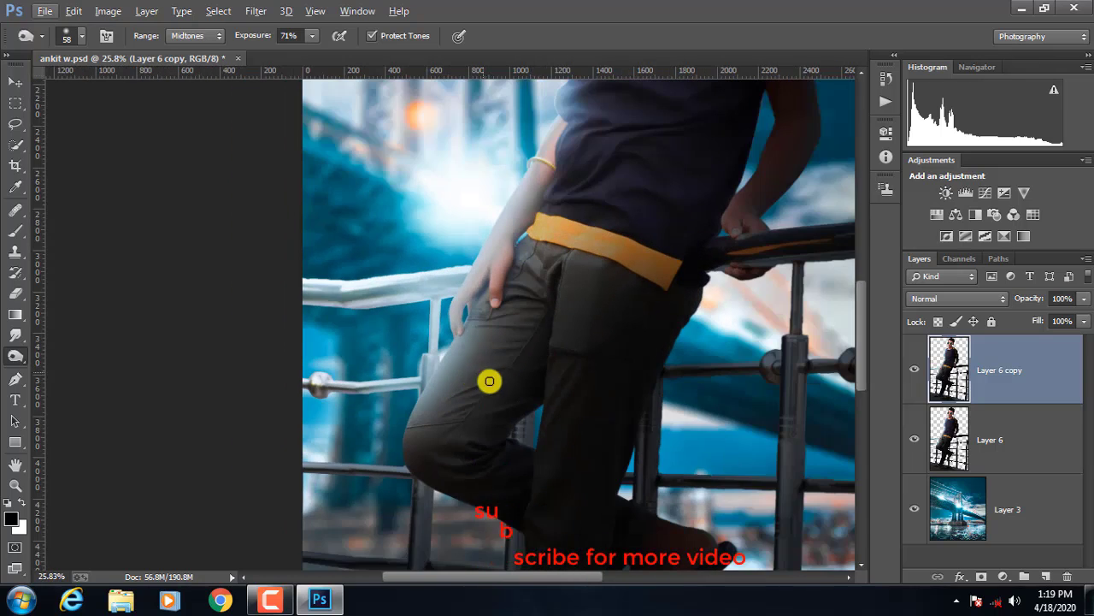
scroll(488, 382, up, 2)
mouse_move(506, 383)
mouse_down()
mouse_move(551, 363)
mouse_move(578, 277)
mouse_up()
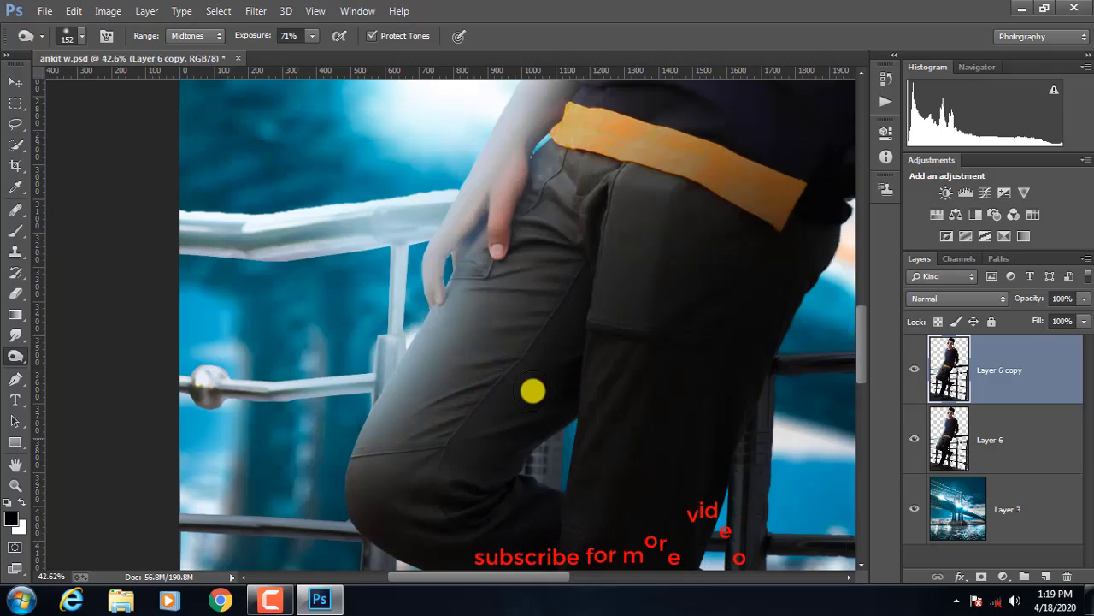
scroll(598, 188, up, 1)
scroll(625, 196, up, 3)
scroll(622, 200, down, 1)
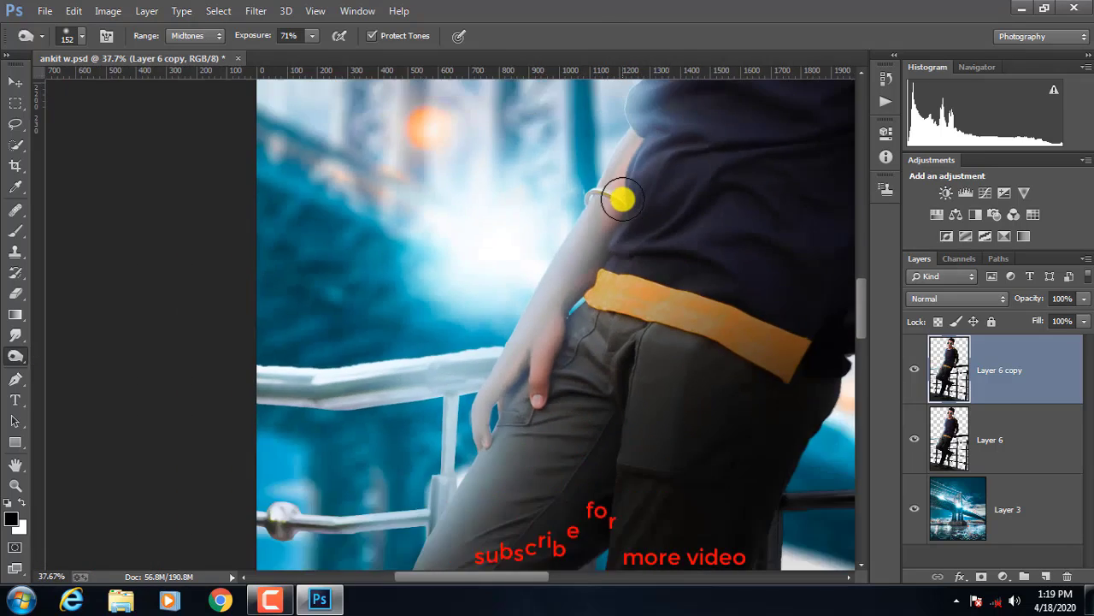
scroll(623, 198, down, 3)
scroll(679, 213, down, 1)
scroll(559, 205, down, 1)
scroll(559, 205, up, 1)
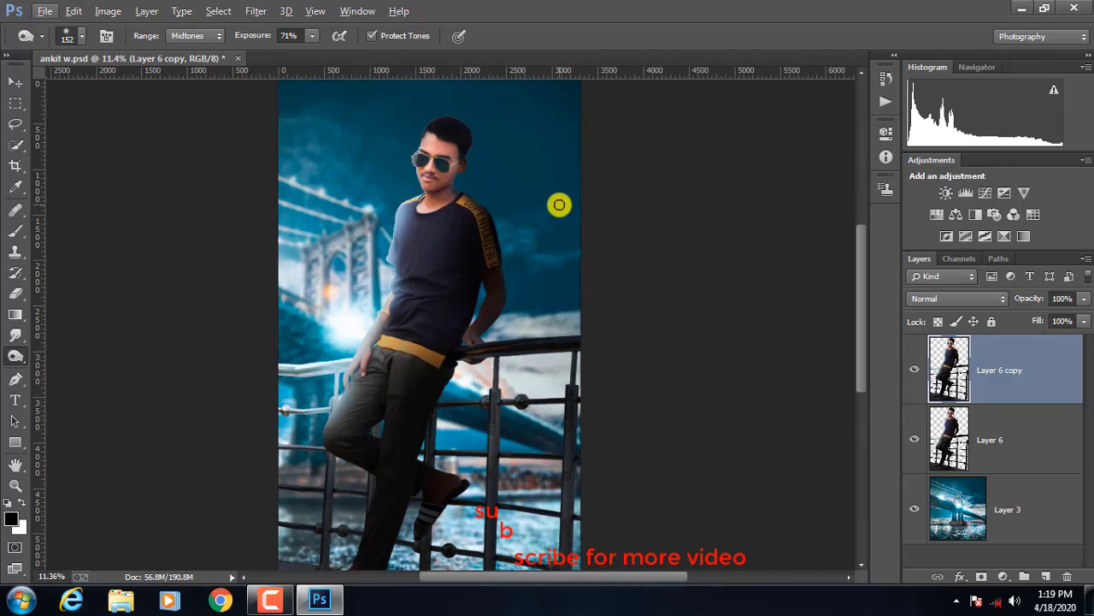
Step: Switch to the Dodge Tool and zoom in on the young man's face
right_click(17, 351)
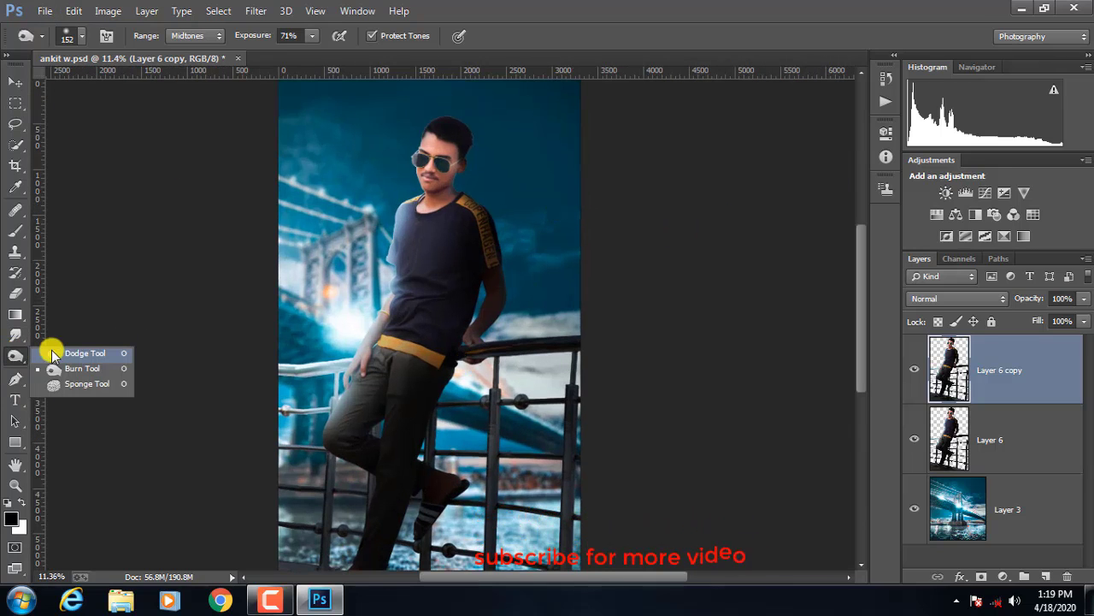
click(83, 354)
scroll(442, 257, up, 4)
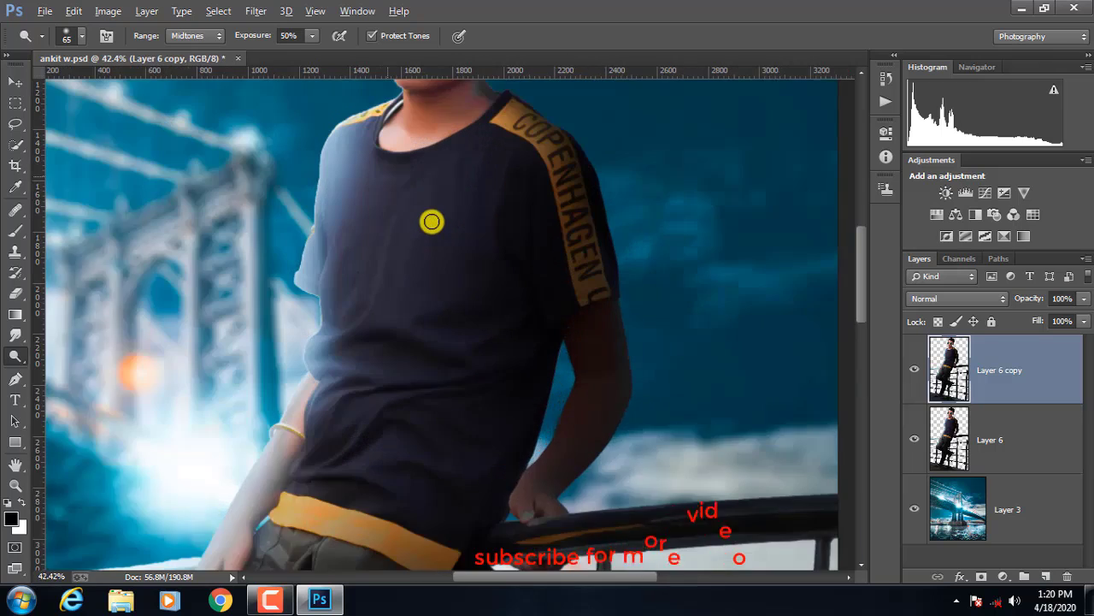
scroll(433, 220, up, 2)
scroll(503, 190, up, 1)
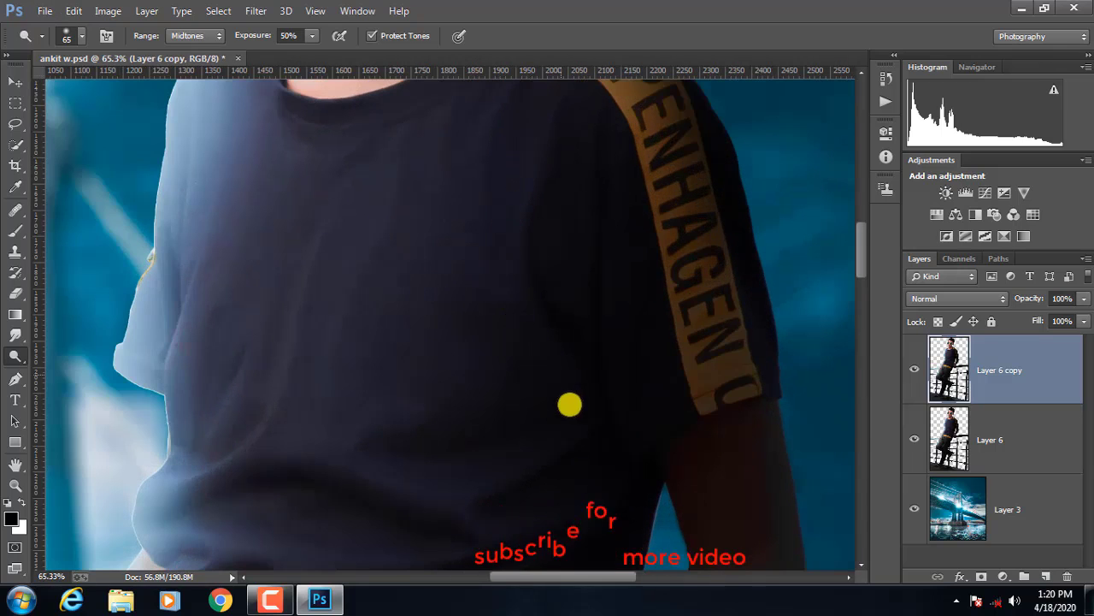
scroll(375, 430, down, 2)
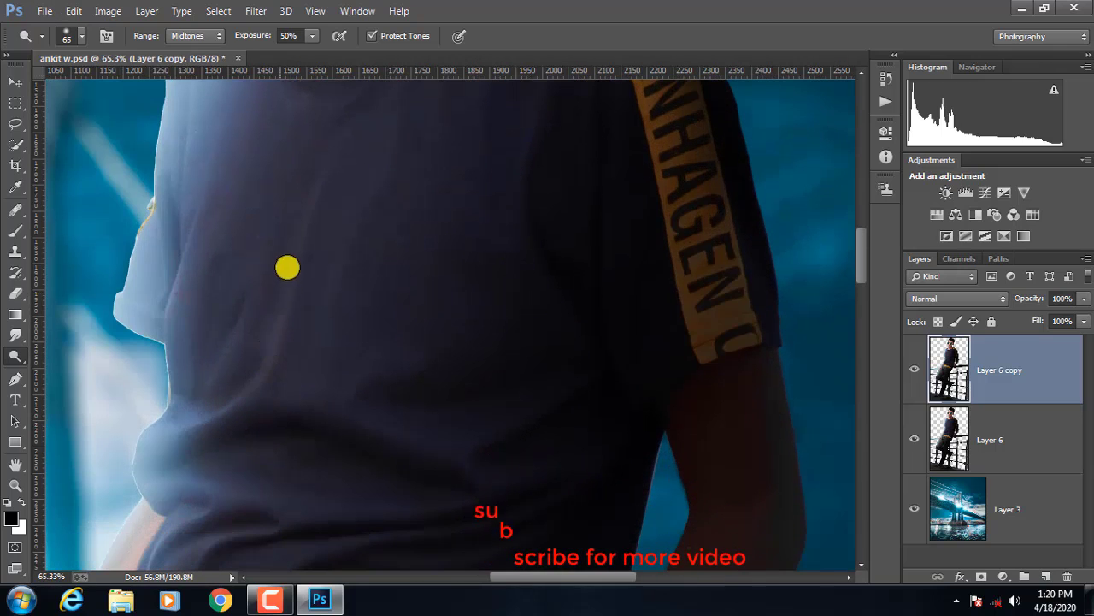
scroll(406, 266, down, 1)
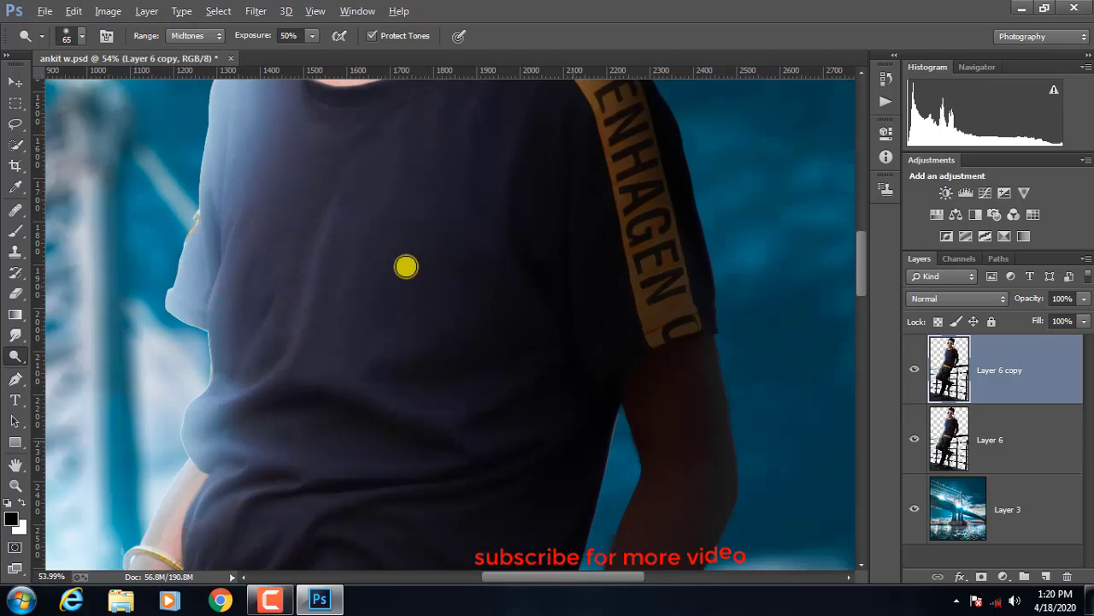
scroll(407, 267, down, 1)
scroll(316, 196, up, 3)
scroll(293, 191, up, 3)
scroll(342, 171, down, 1)
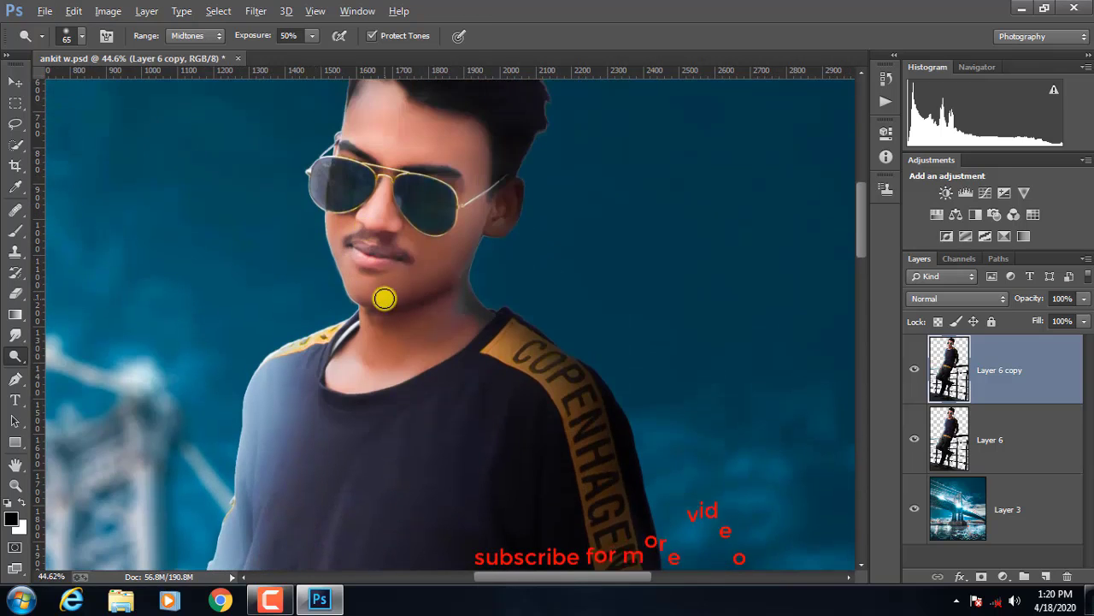
scroll(389, 286, up, 1)
scroll(419, 256, up, 1)
scroll(431, 214, up, 1)
scroll(437, 171, up, 1)
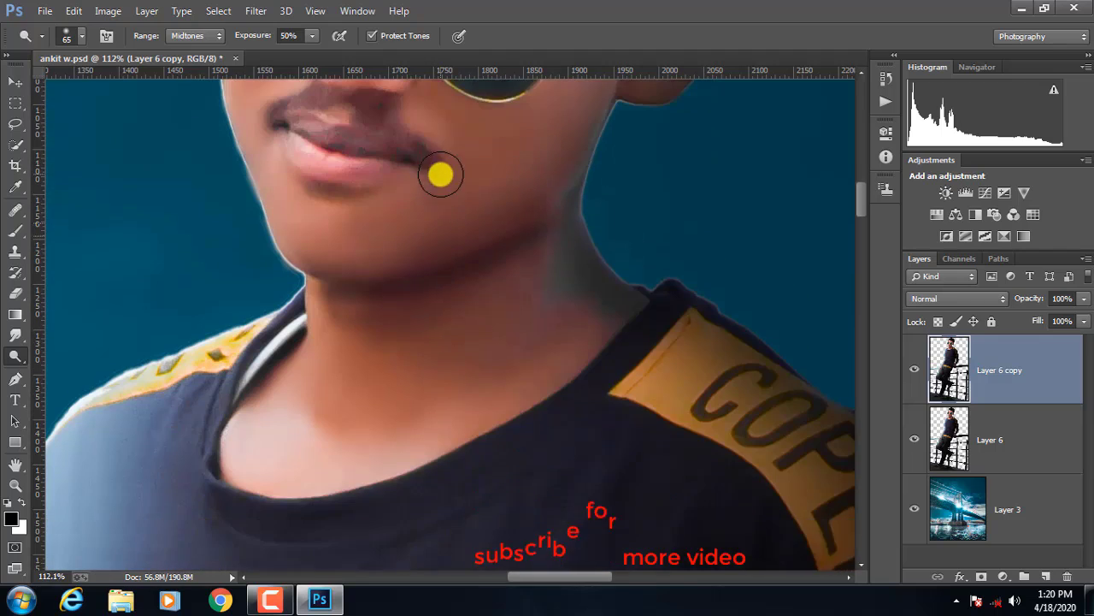
scroll(508, 234, up, 2)
scroll(501, 227, up, 1)
scroll(471, 213, up, 3)
scroll(351, 144, up, 1)
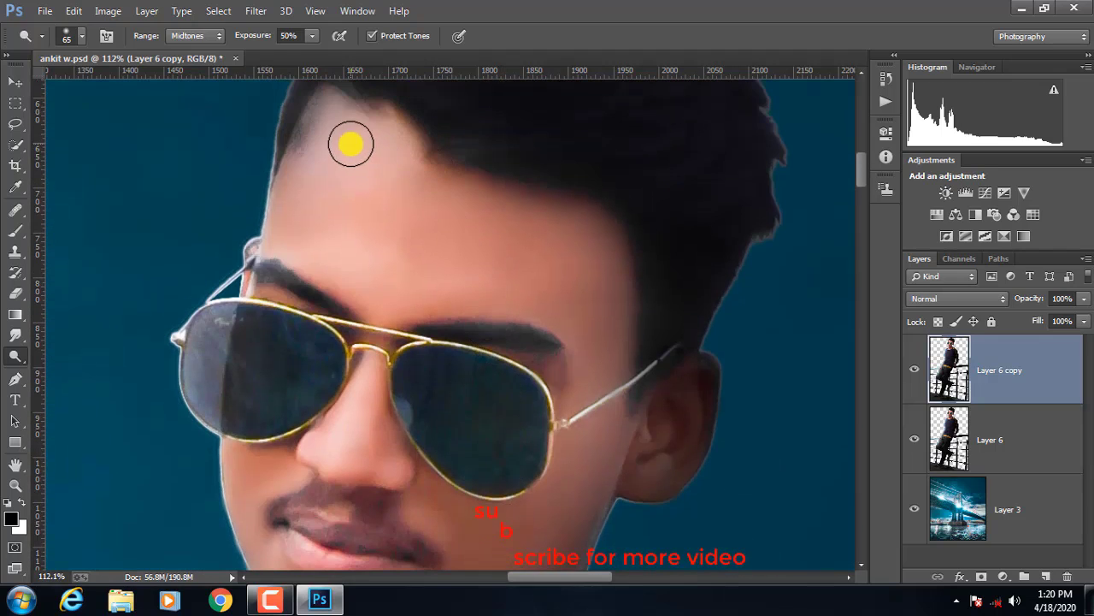
Step: Dodge the forehead, then undo both brightening strokes with Ctrl+Alt+Z
mouse_move(383, 153)
mouse_down()
mouse_move(337, 146)
mouse_move(325, 132)
mouse_move(295, 171)
mouse_move(370, 203)
mouse_up()
drag(381, 274, 516, 237)
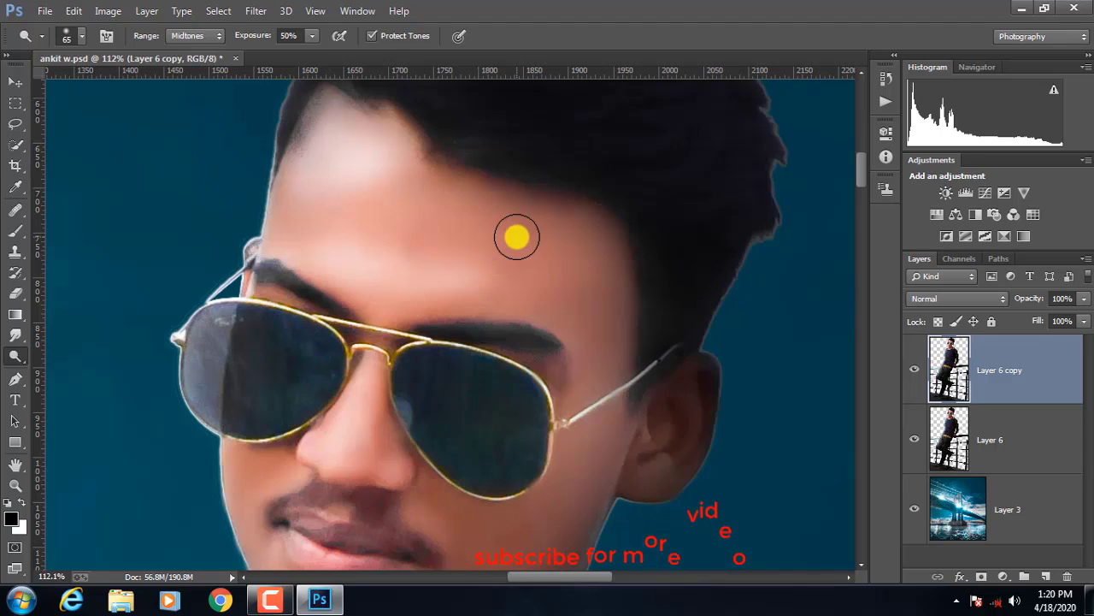
key(ctrl+alt+z)
key(ctrl+alt+z)
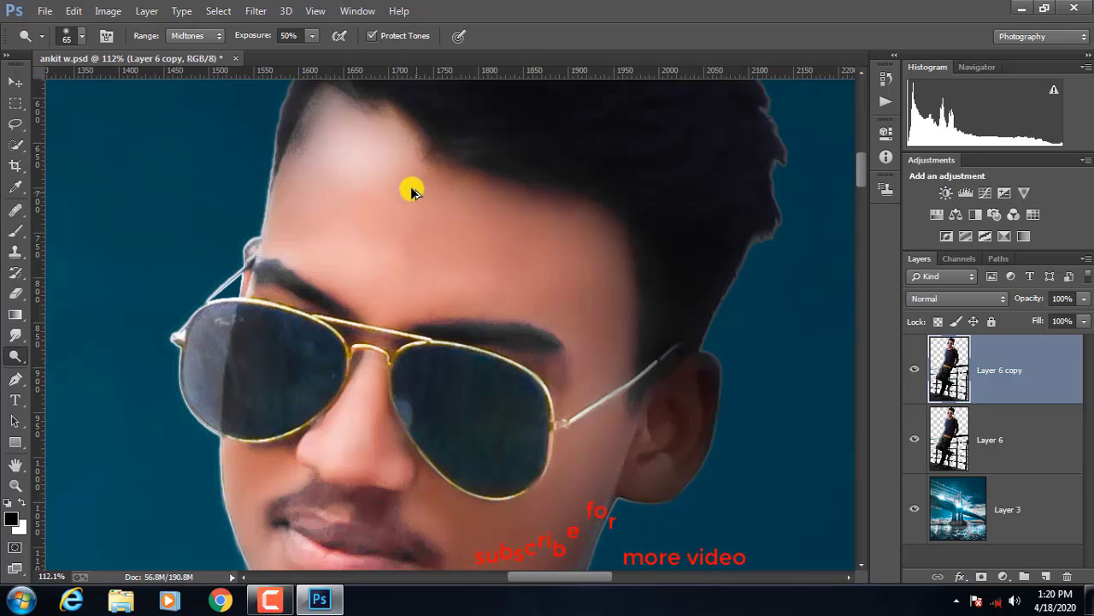
key(ctrl+alt+z)
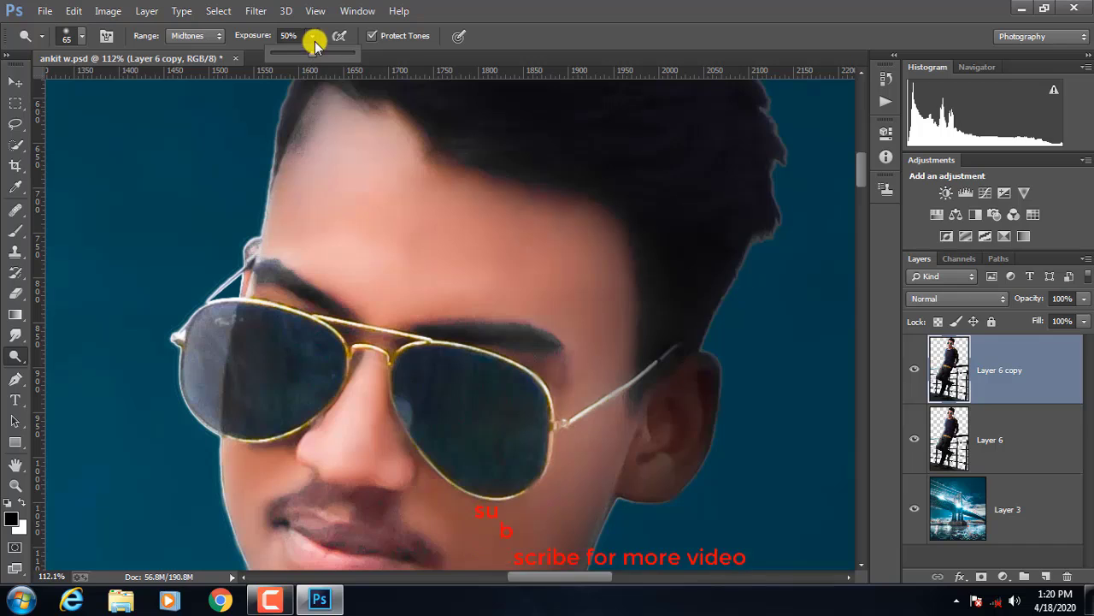
Step: Lower the dodge exposure to 25% in the options bar
click(291, 57)
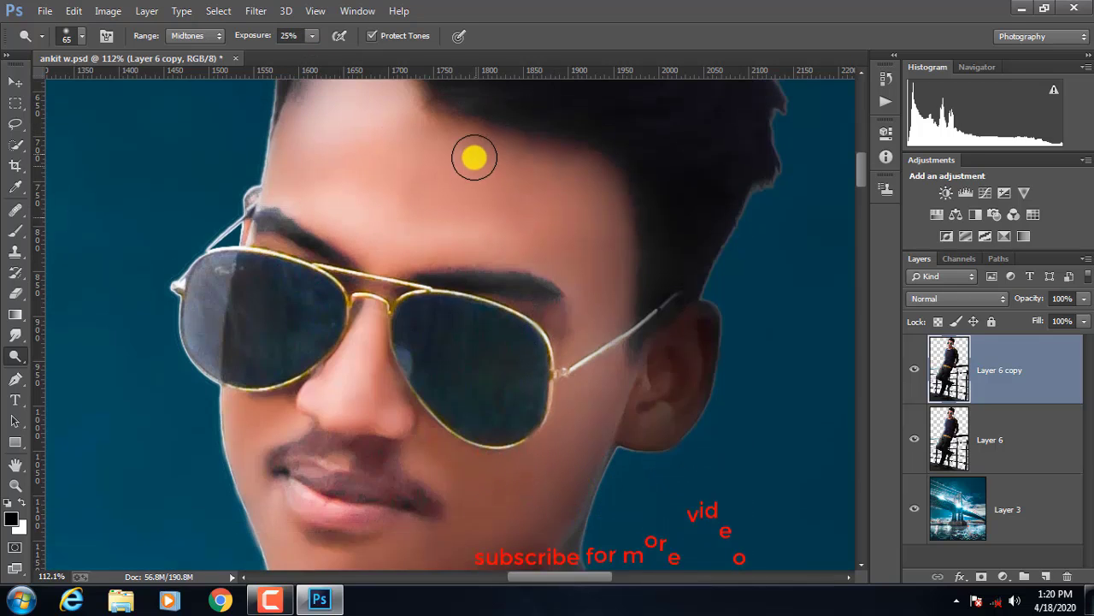
scroll(530, 256, down, 3)
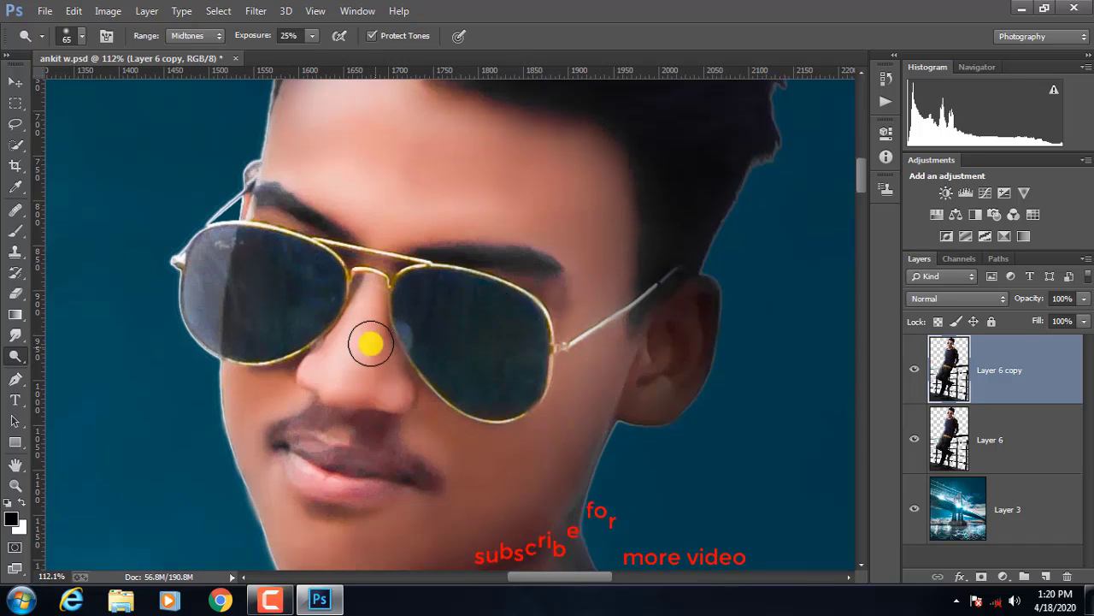
scroll(340, 382, down, 3)
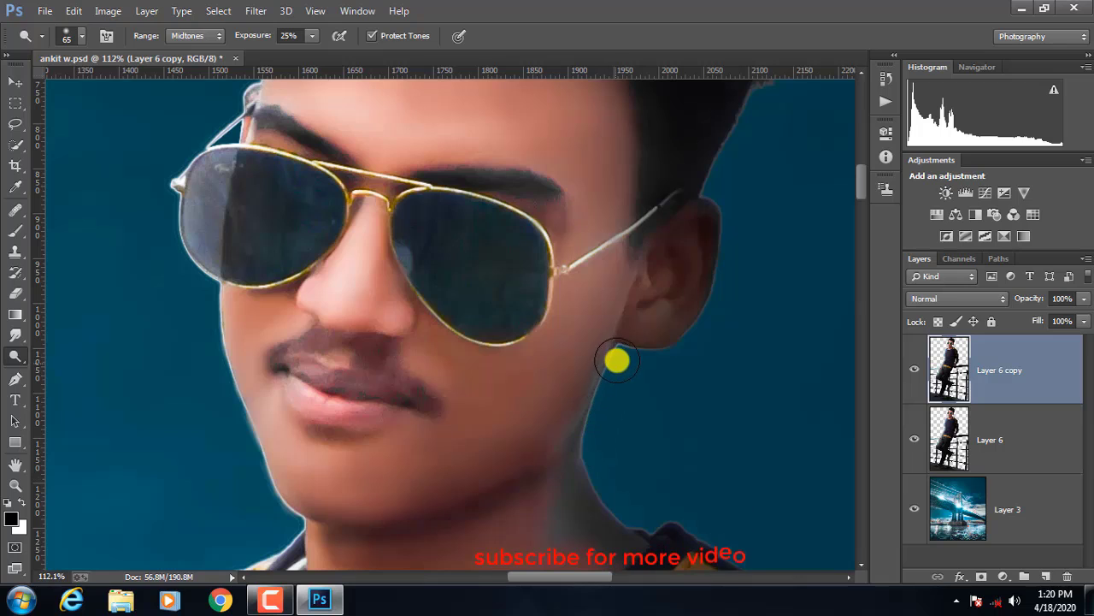
alt+scroll(555, 318, down, 2)
alt+scroll(556, 318, down, 5)
scroll(676, 310, down, 3)
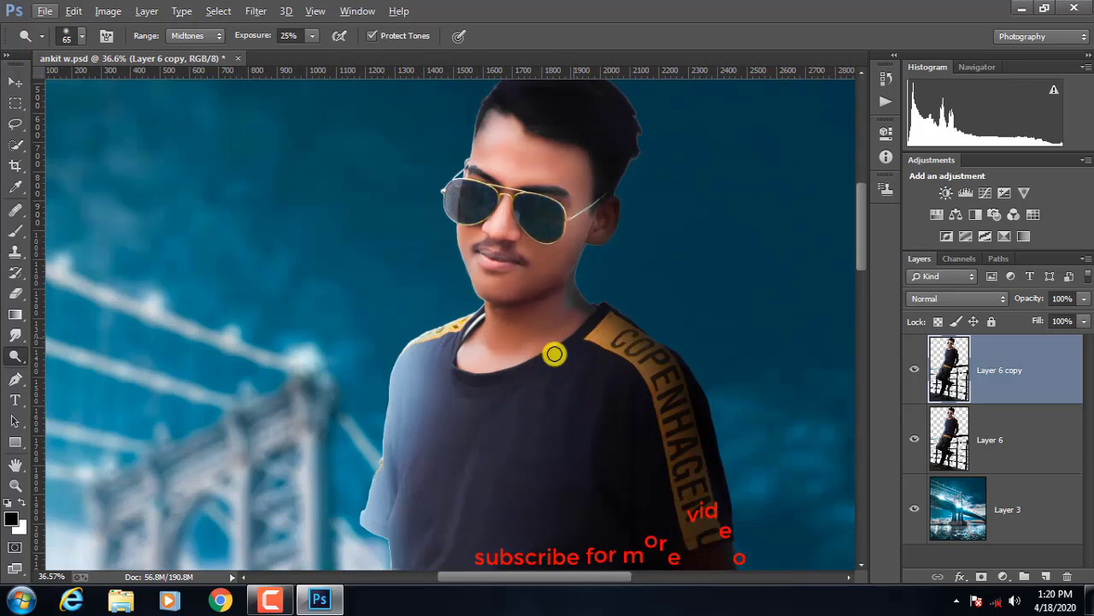
alt+scroll(507, 360, down, 3)
alt+scroll(728, 335, down, 1)
scroll(728, 334, down, 1)
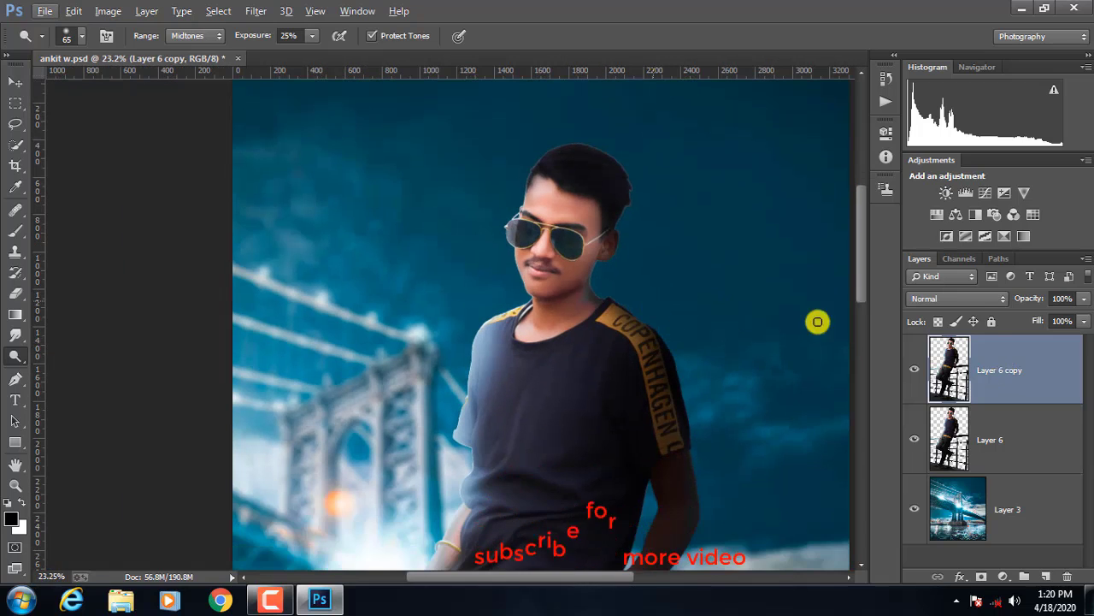
alt+scroll(772, 334, down, 3)
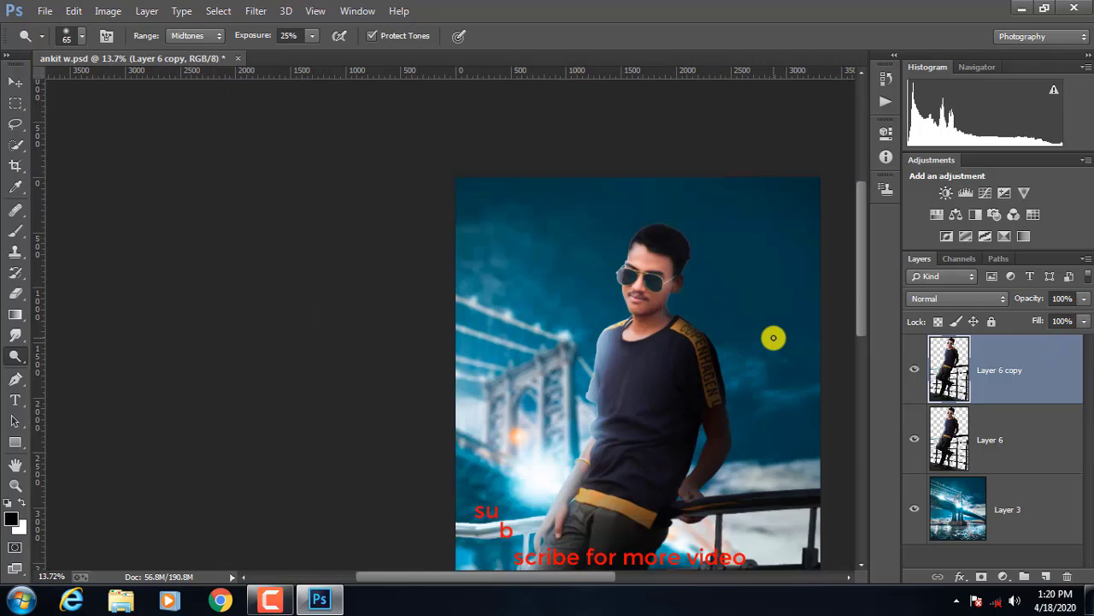
alt+scroll(772, 334, down, 1)
alt+scroll(557, 327, down, 1)
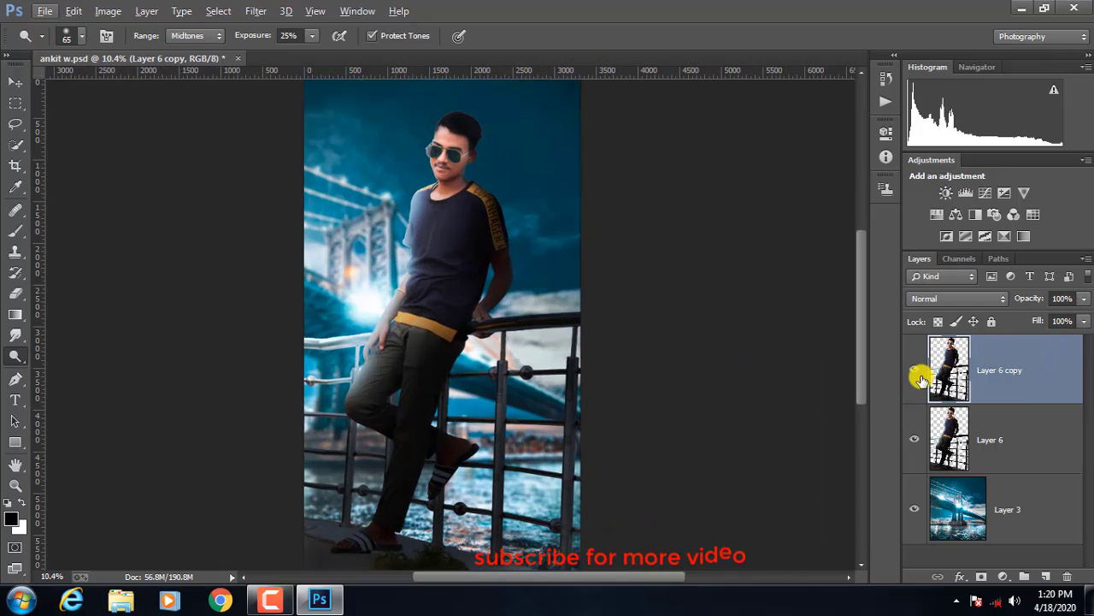
click(908, 368)
click(908, 368)
click(908, 368)
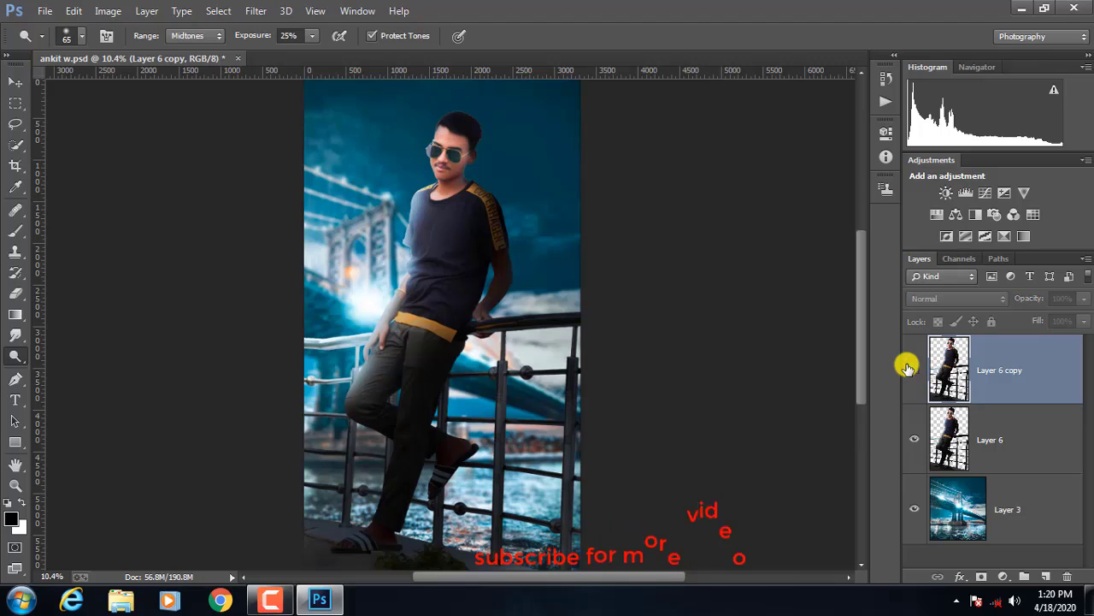
click(909, 367)
click(908, 368)
click(908, 367)
click(908, 367)
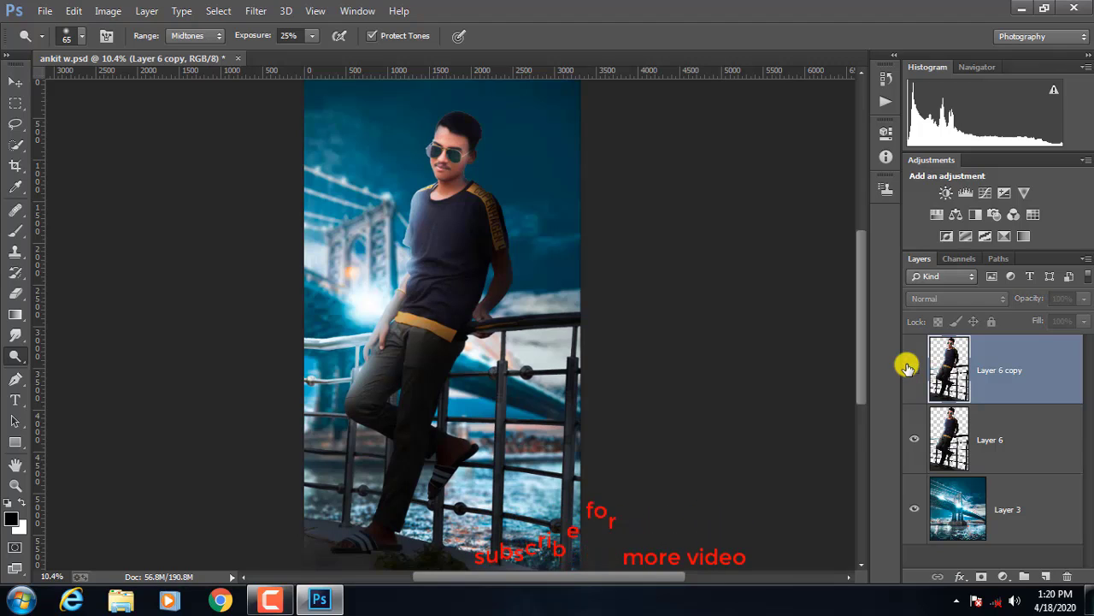
click(908, 368)
click(908, 367)
click(908, 368)
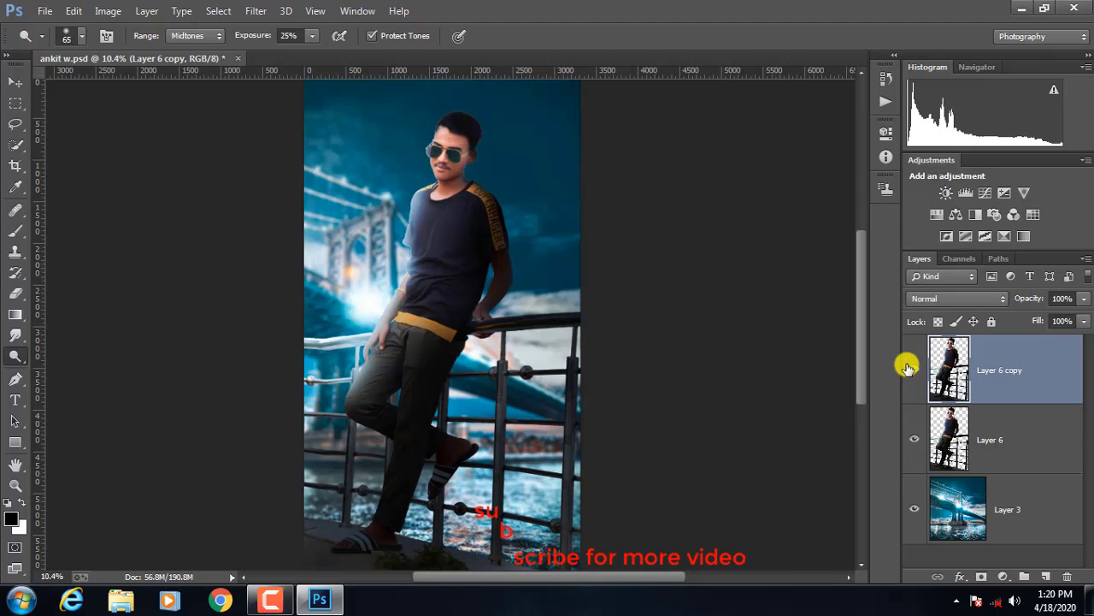
click(908, 367)
click(908, 368)
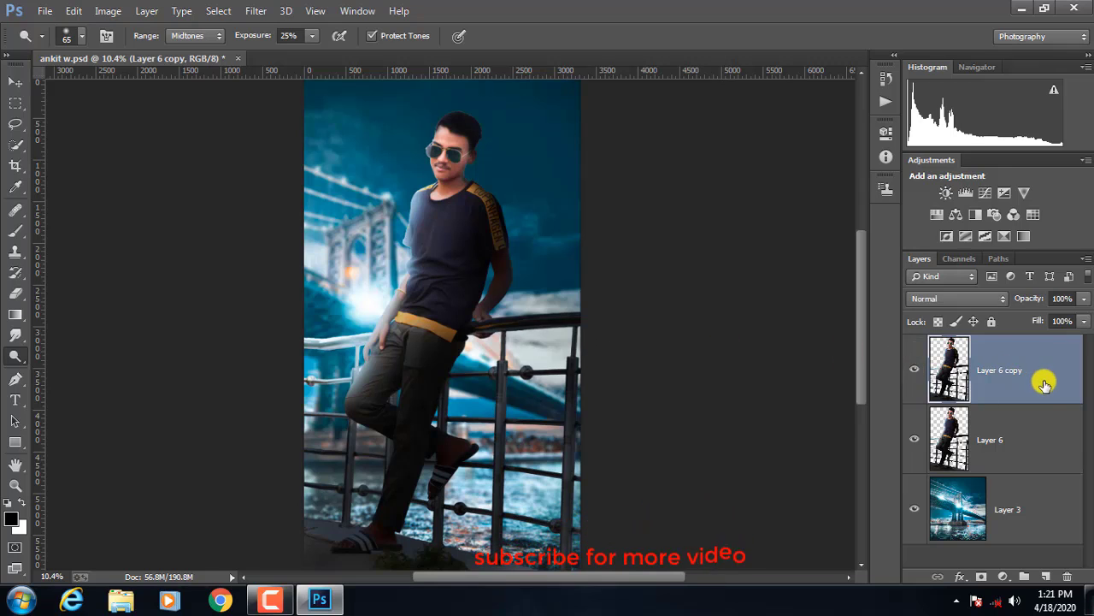
ctrl+click(1043, 433)
Step: Merge Layer 6 and Layer 6 copy into one layer above Layer 3
right_click(1044, 432)
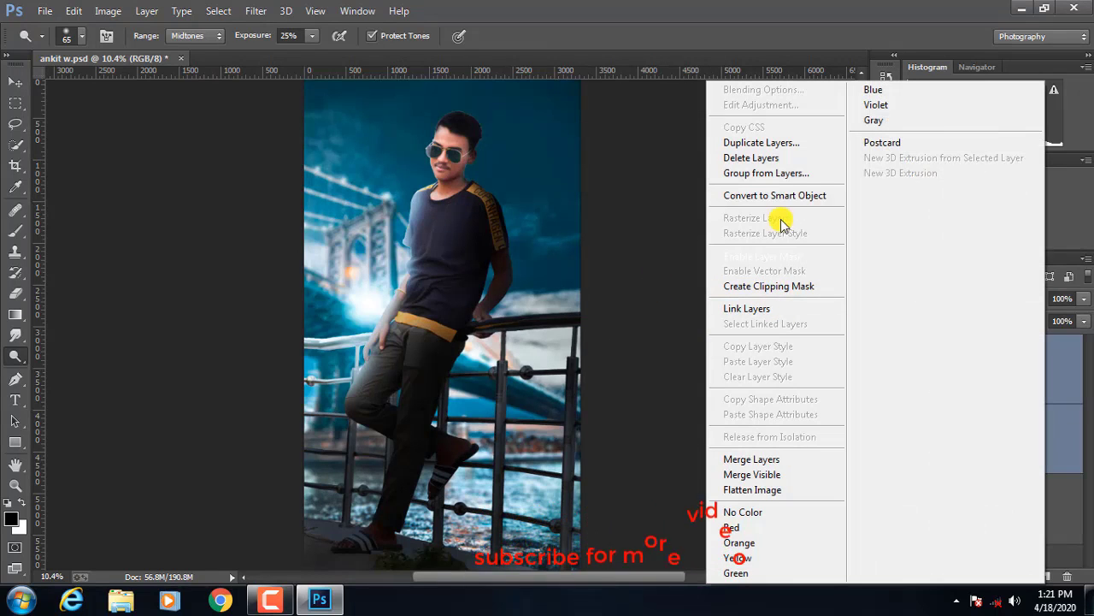
click(740, 459)
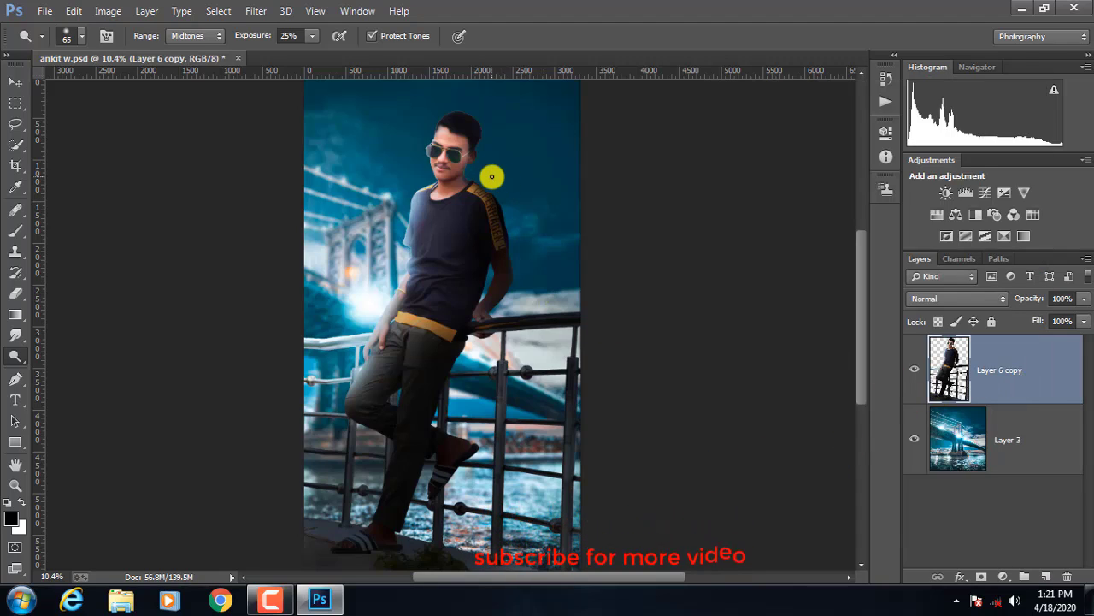
scroll(471, 177, up, 2)
scroll(592, 242, down, 3)
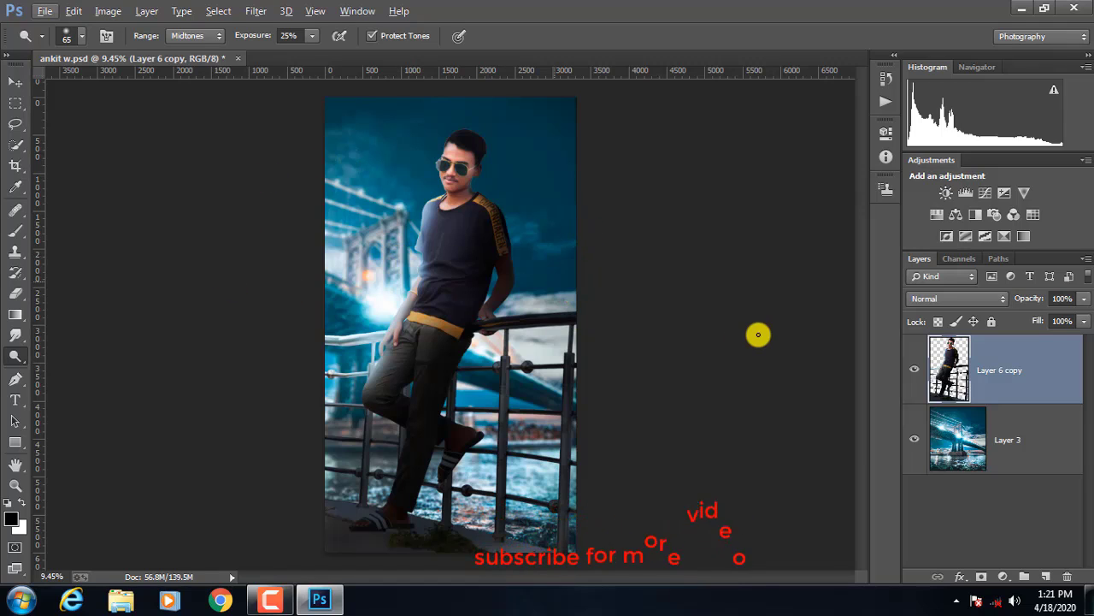
Step: Merge Layer 6 copy and Layer 3 into one layer, then duplicate it as Layer 6 copy 2
click(1059, 446)
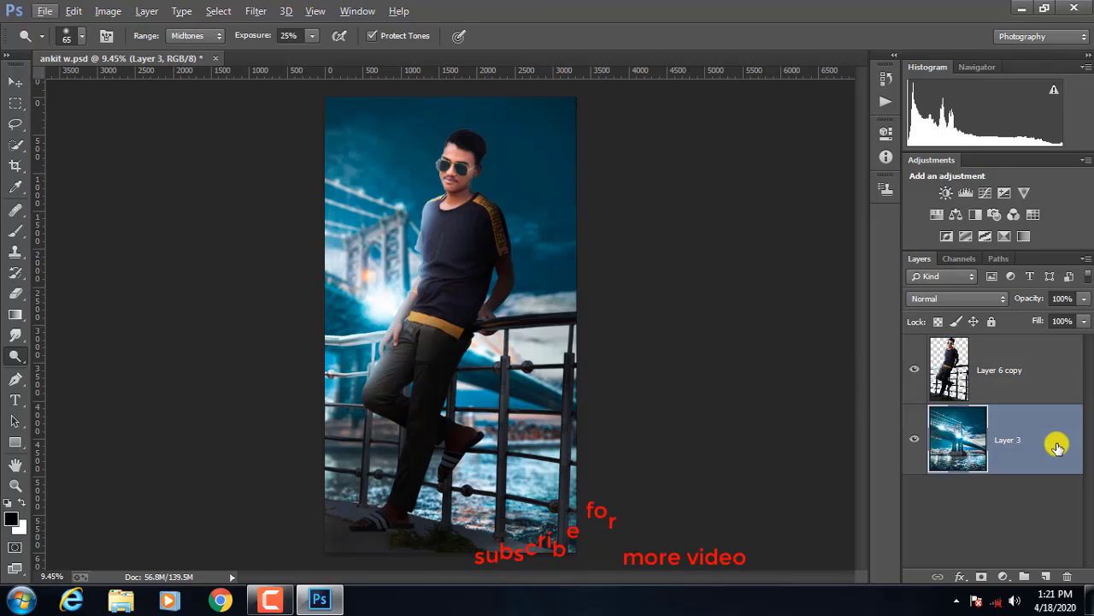
shift+click(1058, 389)
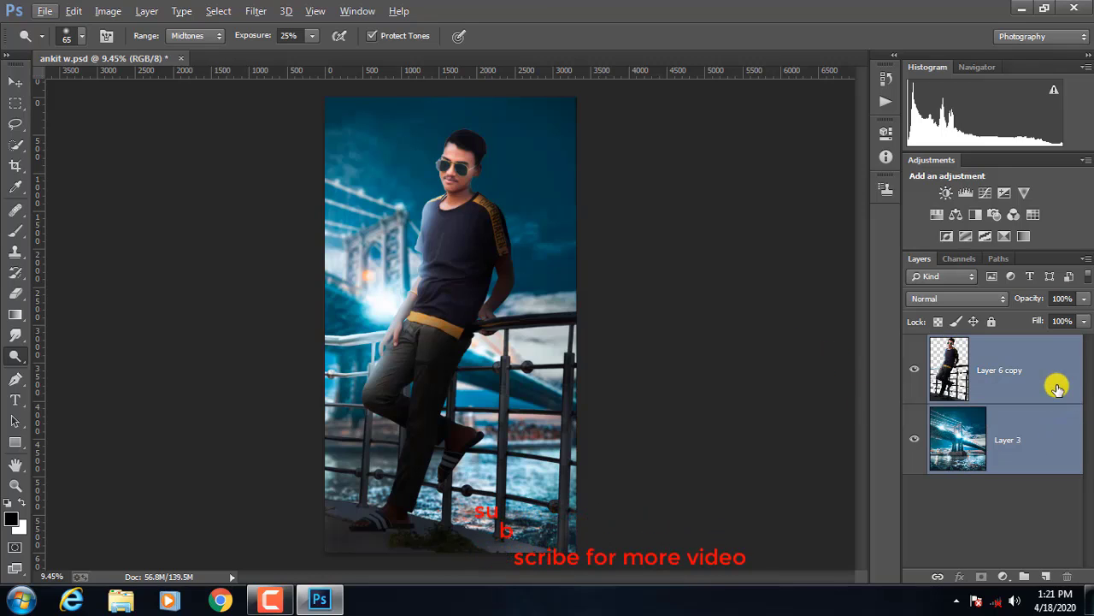
right_click(1058, 389)
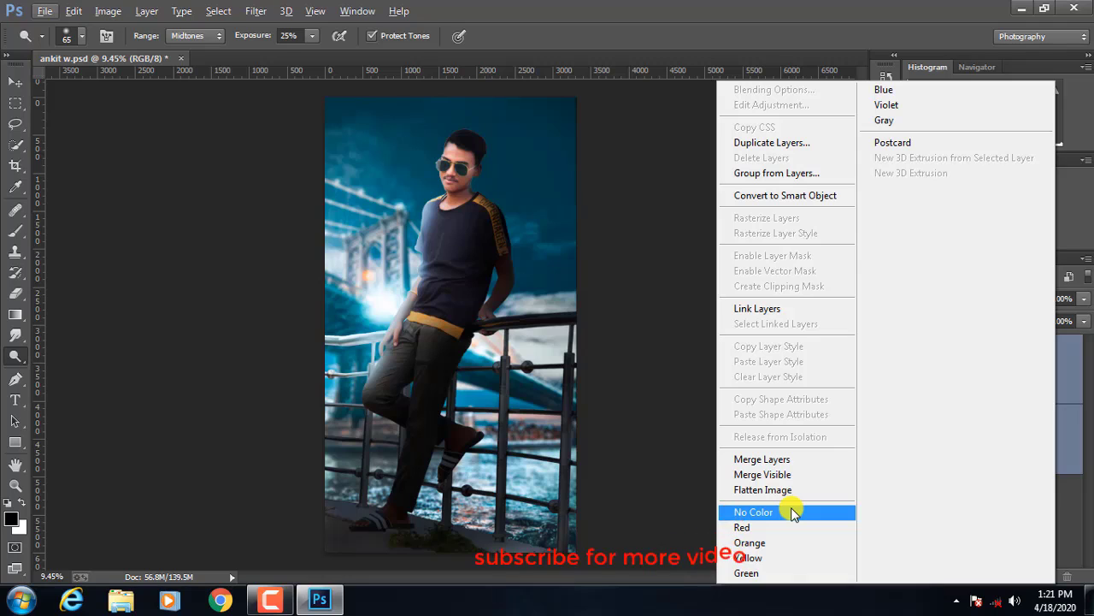
click(763, 459)
drag(1026, 389, 1045, 577)
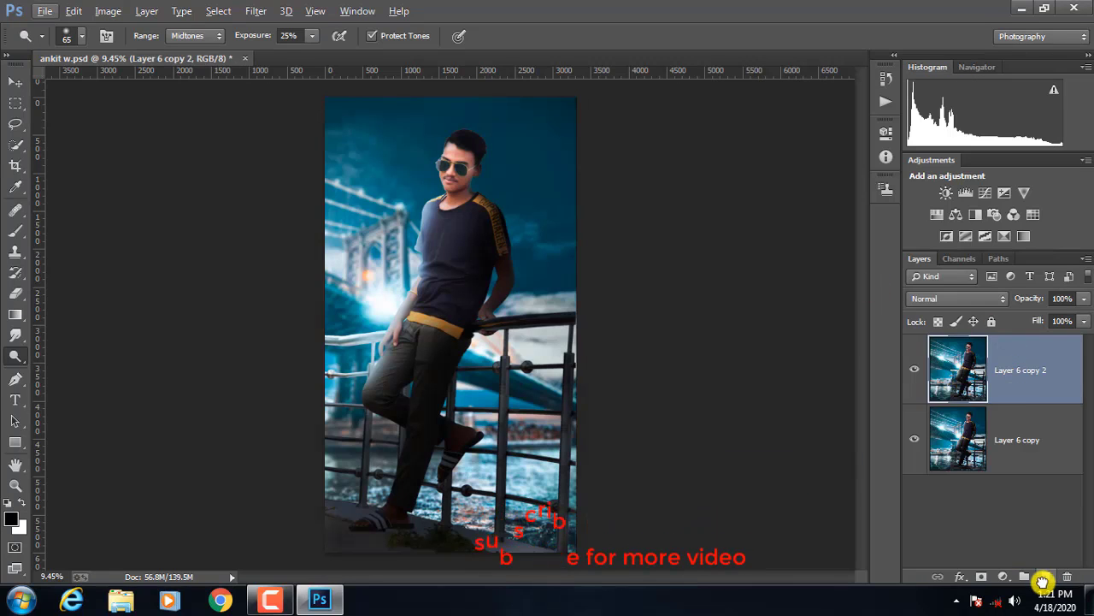
Step: Add a Selective Color adjustment layer and, in Reds, lower cyan and black and raise yellow
click(1004, 236)
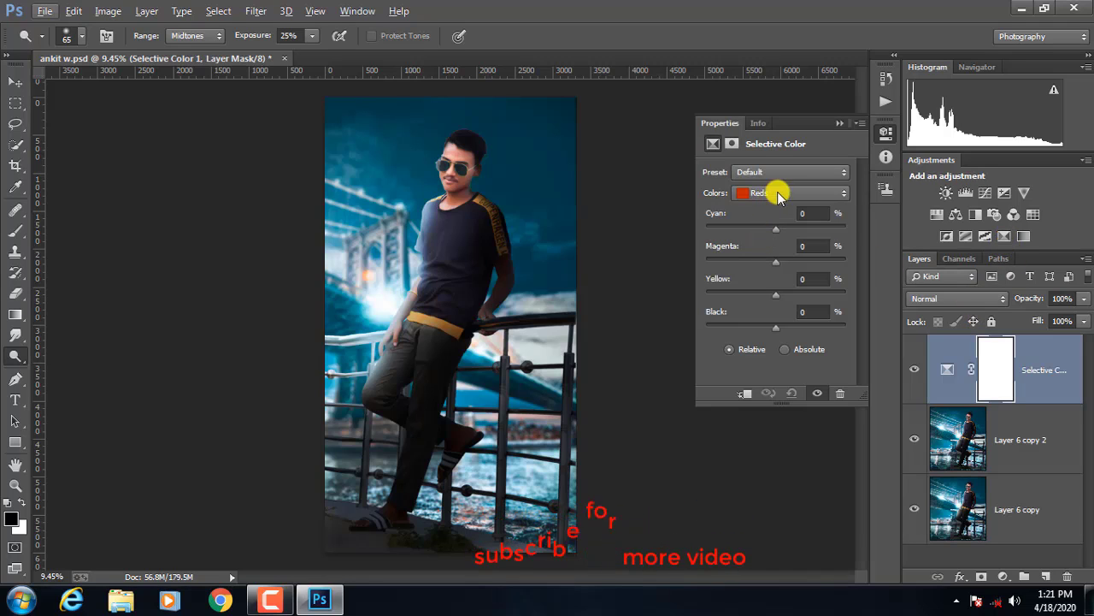
mouse_move(775, 229)
mouse_down()
mouse_move(761, 231)
mouse_move(794, 225)
mouse_move(775, 235)
mouse_move(788, 269)
mouse_up()
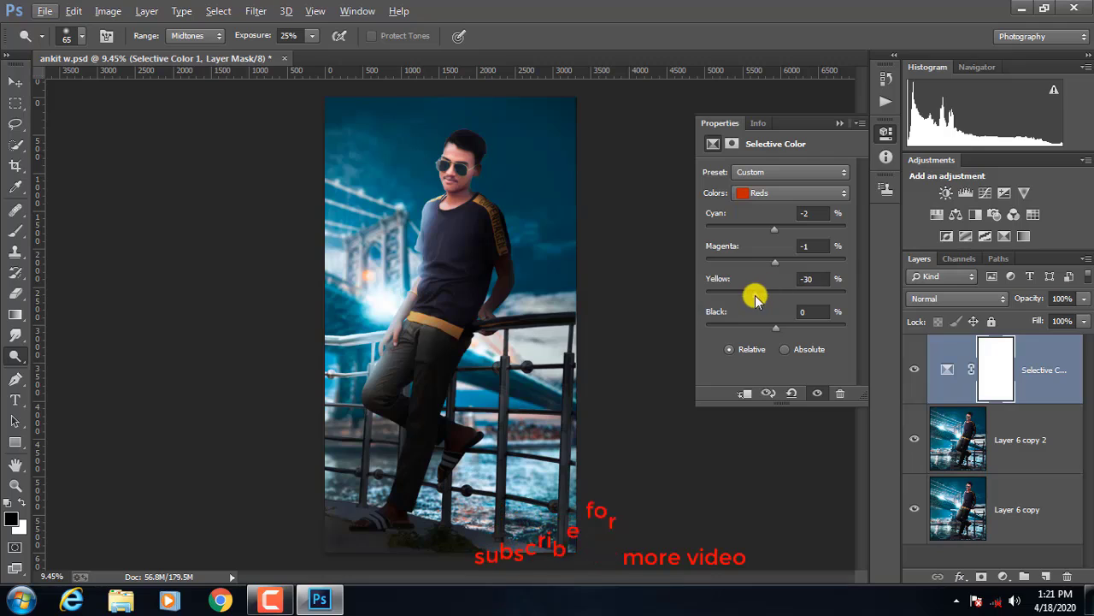
drag(770, 294, 790, 299)
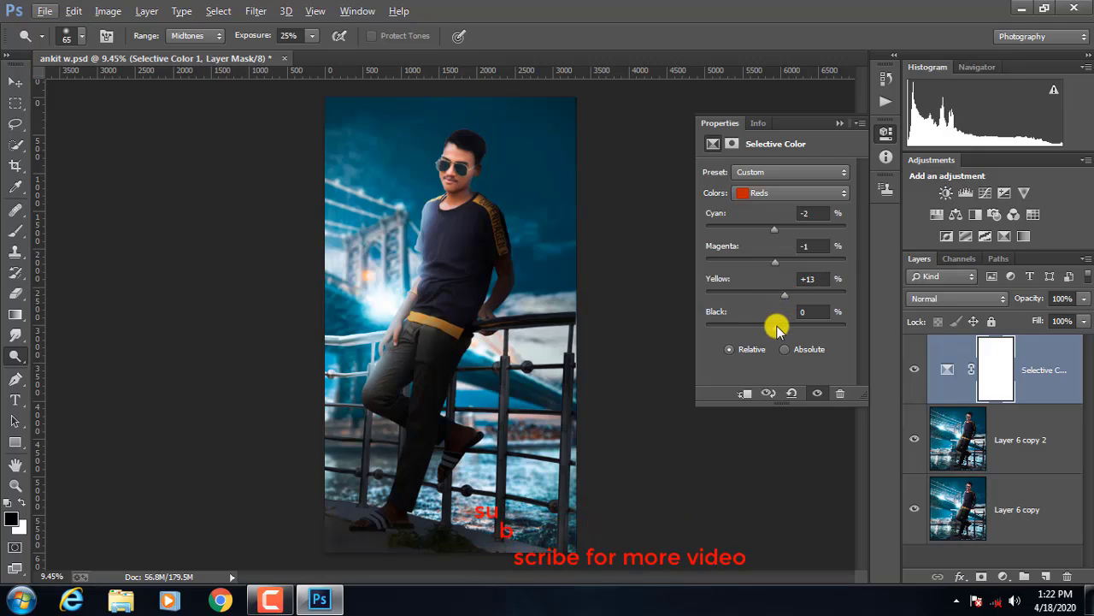
mouse_move(759, 333)
mouse_down()
mouse_move(789, 327)
mouse_move(754, 333)
mouse_up()
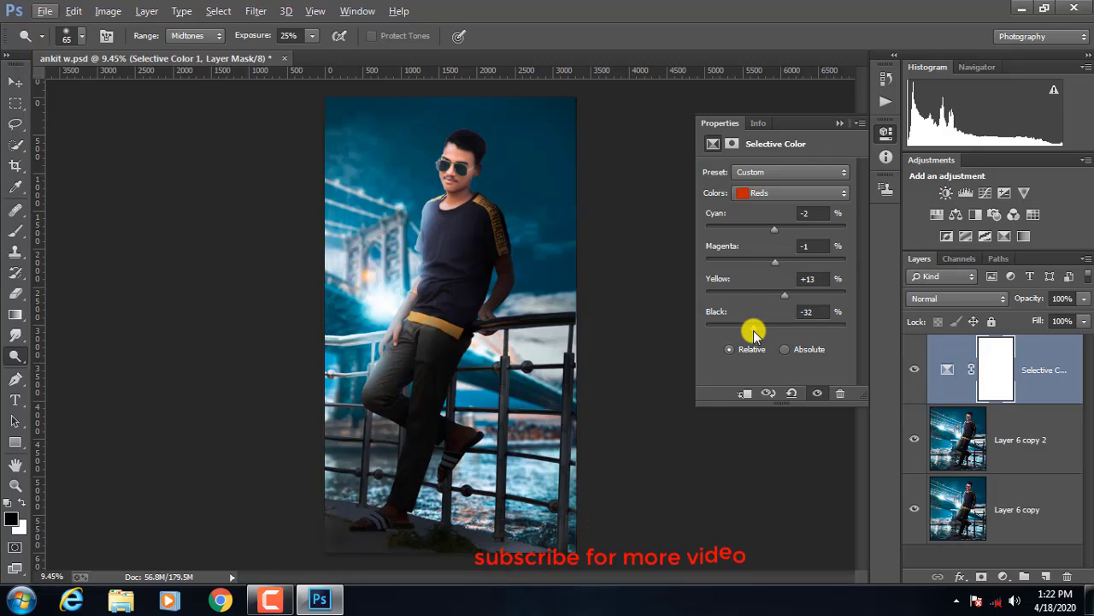
Step: In the Yellows range, set cyan near -49 and yellow to +13
click(789, 195)
click(775, 220)
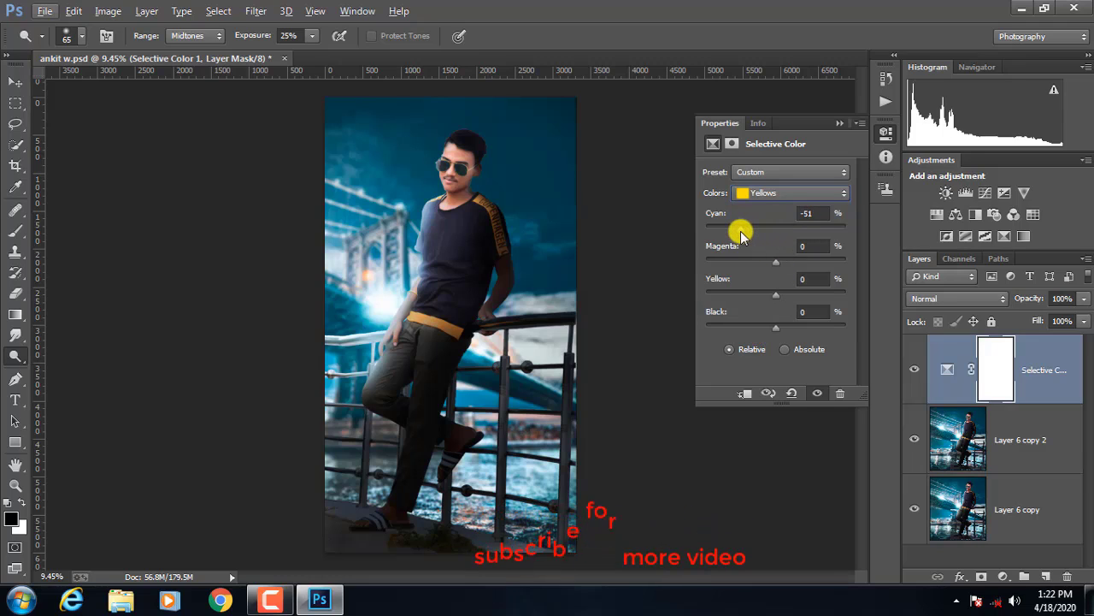
drag(741, 233, 742, 231)
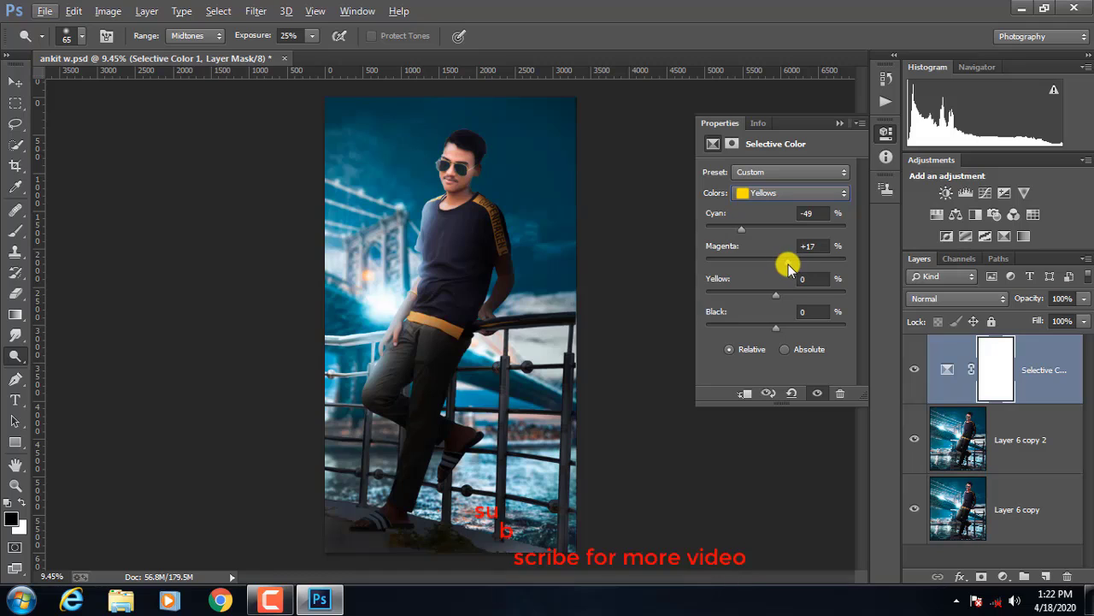
drag(775, 295, 751, 299)
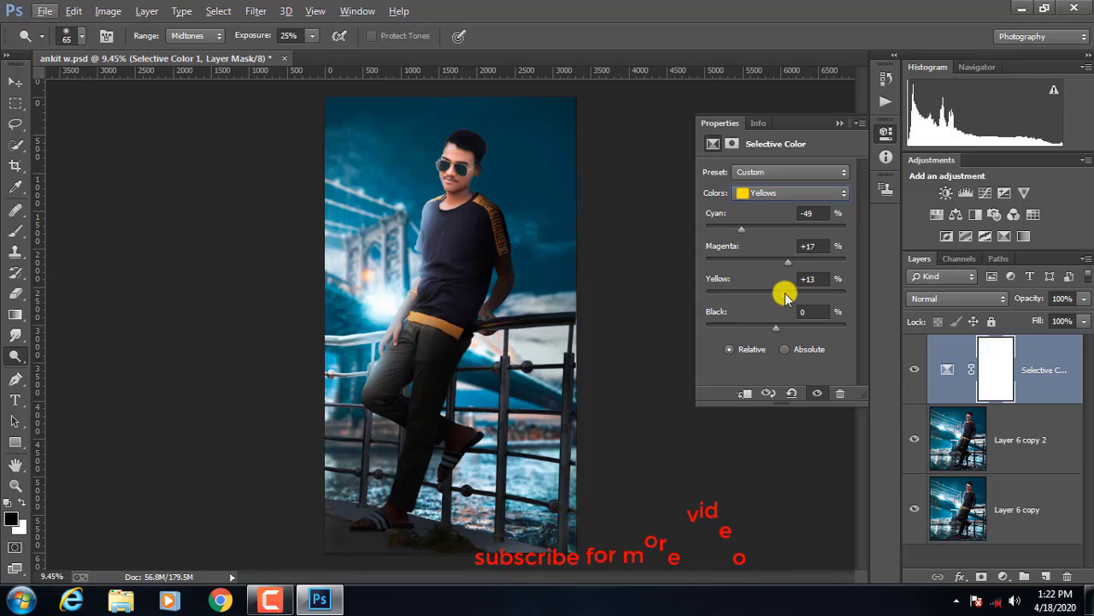
drag(792, 295, 785, 295)
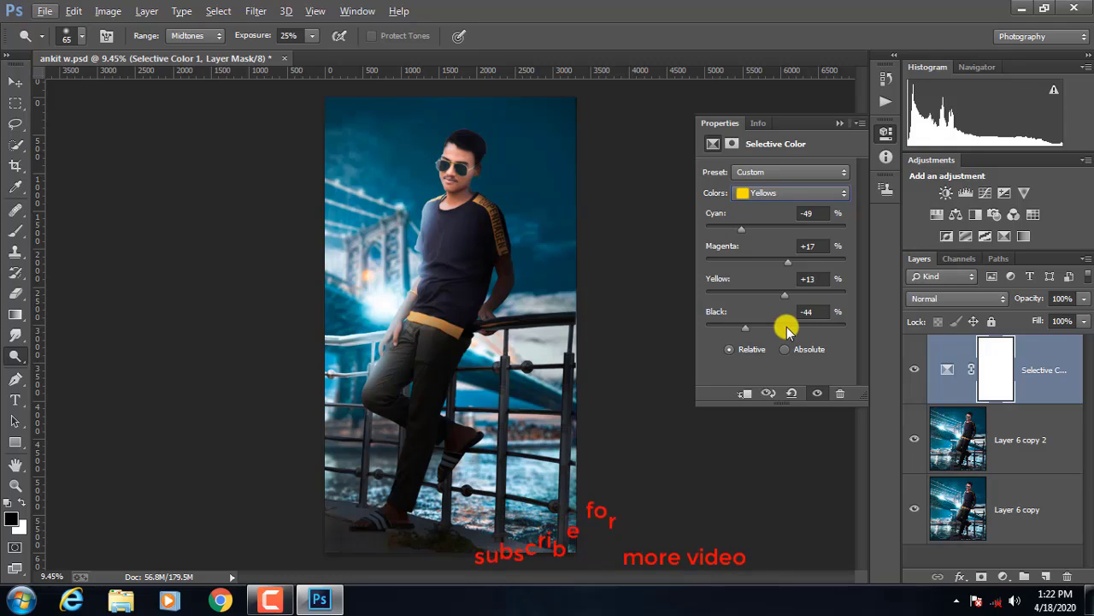
Step: In the Cyans range, pull cyan down and fine-tune magenta
click(774, 194)
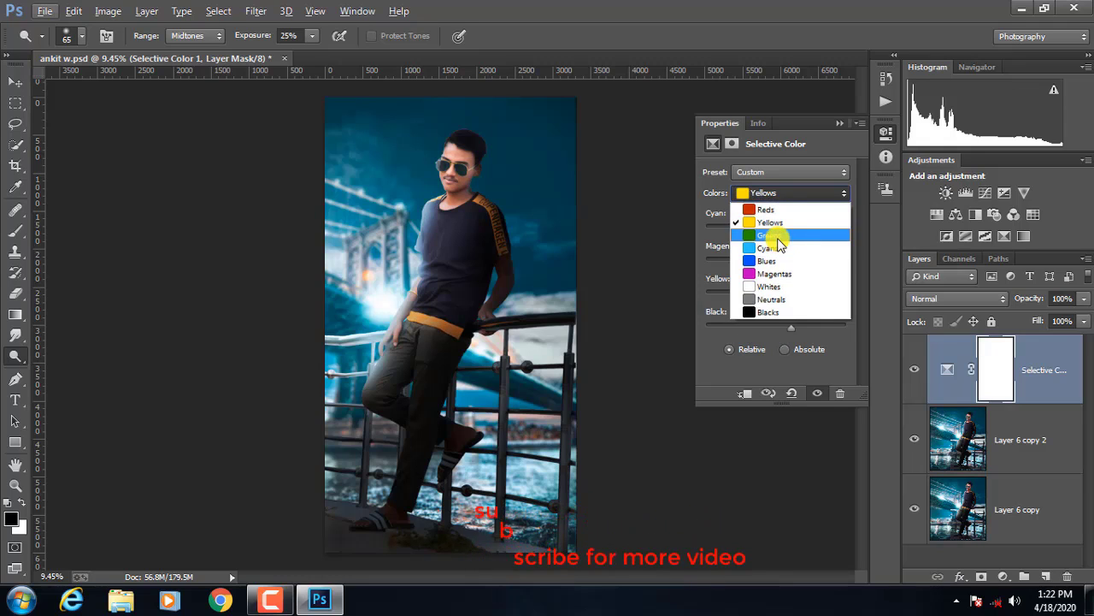
click(769, 248)
drag(776, 233, 748, 234)
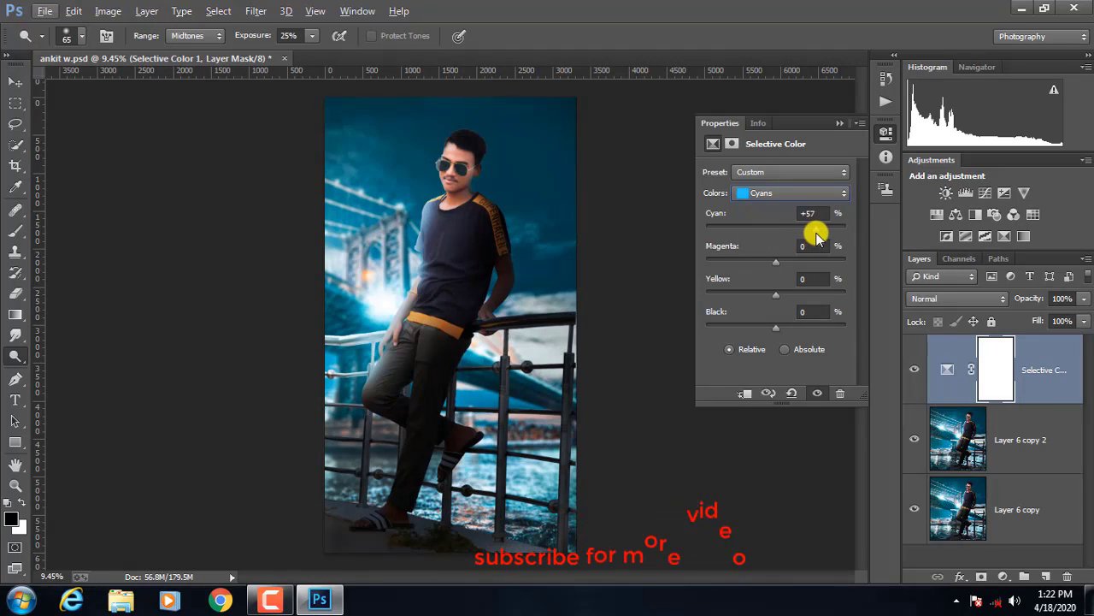
mouse_move(749, 229)
mouse_down()
mouse_move(741, 261)
mouse_move(793, 265)
mouse_move(770, 266)
mouse_move(776, 295)
mouse_move(763, 296)
mouse_move(763, 326)
mouse_move(796, 317)
mouse_move(754, 329)
mouse_move(792, 331)
mouse_move(744, 296)
mouse_up()
Step: In the Blues range, raise magenta to +25
click(782, 193)
click(774, 248)
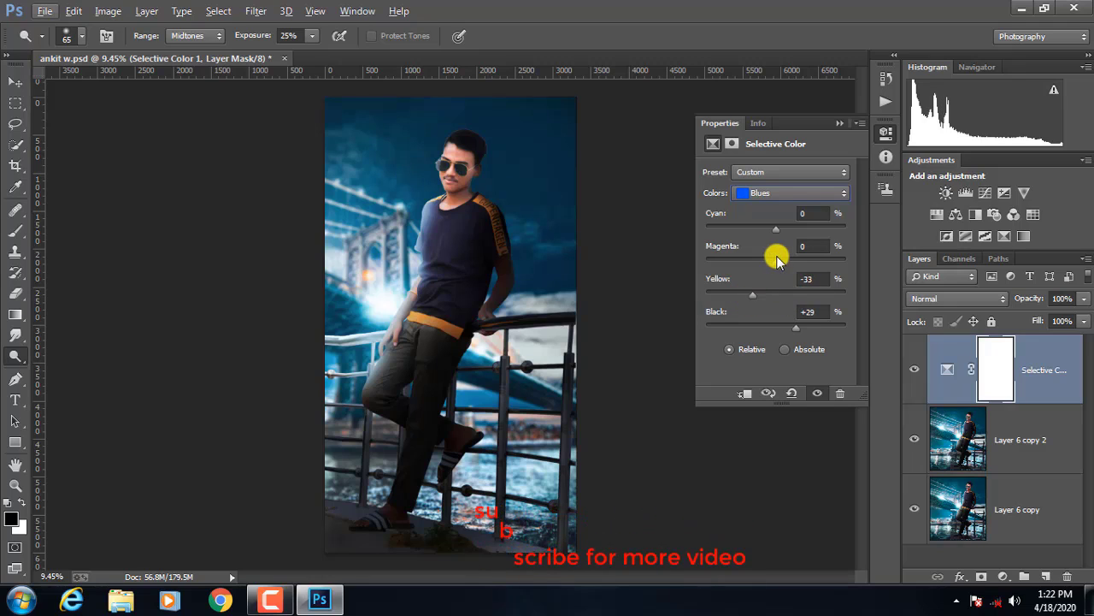
mouse_move(776, 259)
mouse_down()
mouse_move(761, 252)
mouse_move(794, 263)
mouse_move(768, 229)
mouse_move(775, 236)
mouse_up()
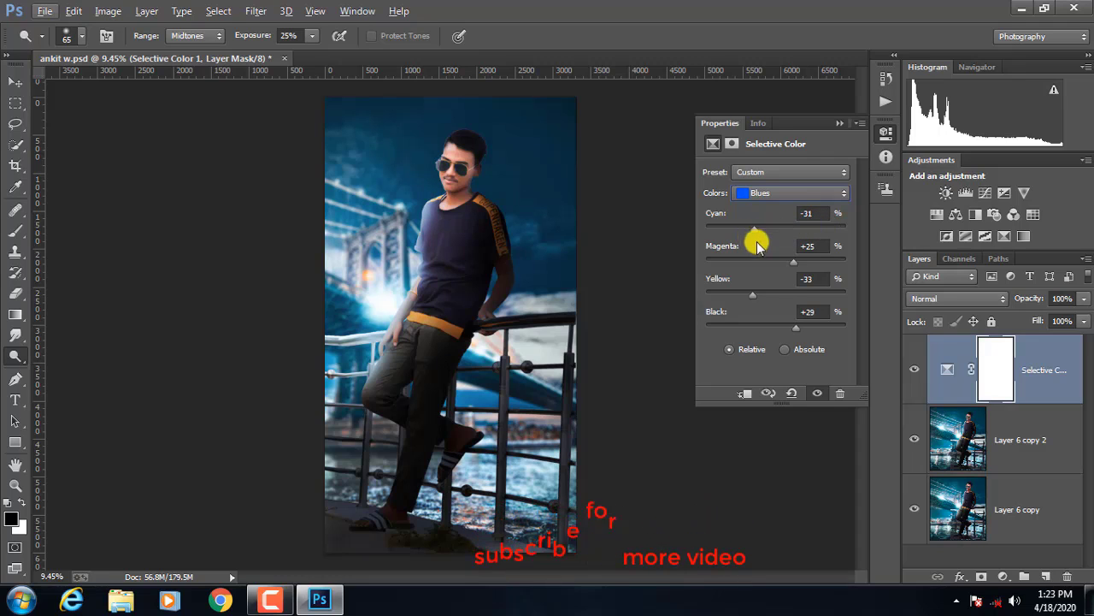
click(782, 193)
Step: In the Whites range, nudge cyan and lower magenta
click(774, 282)
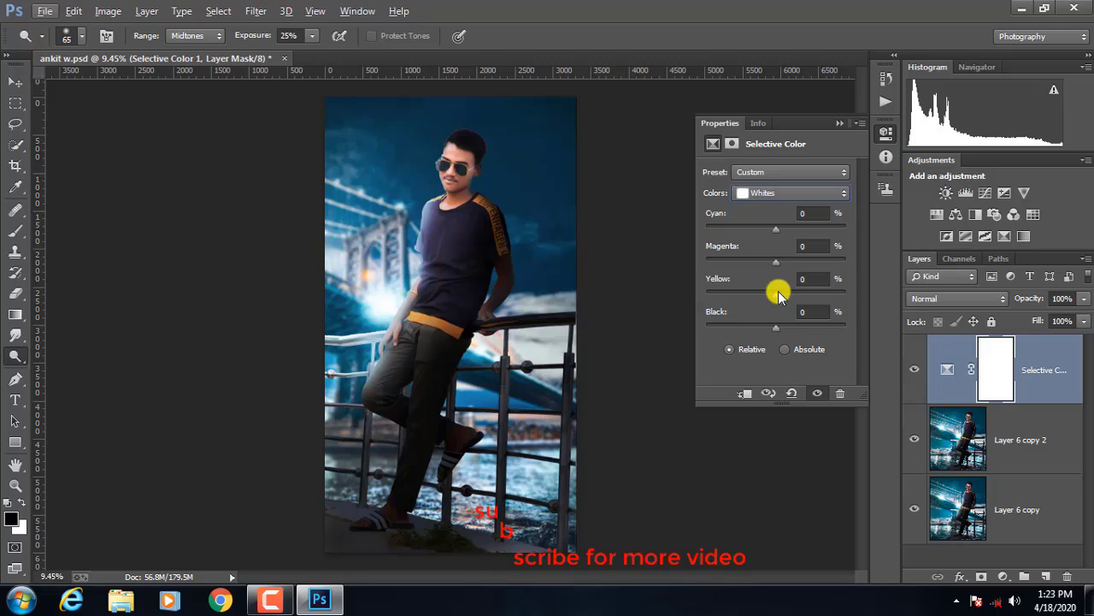
drag(764, 227, 778, 231)
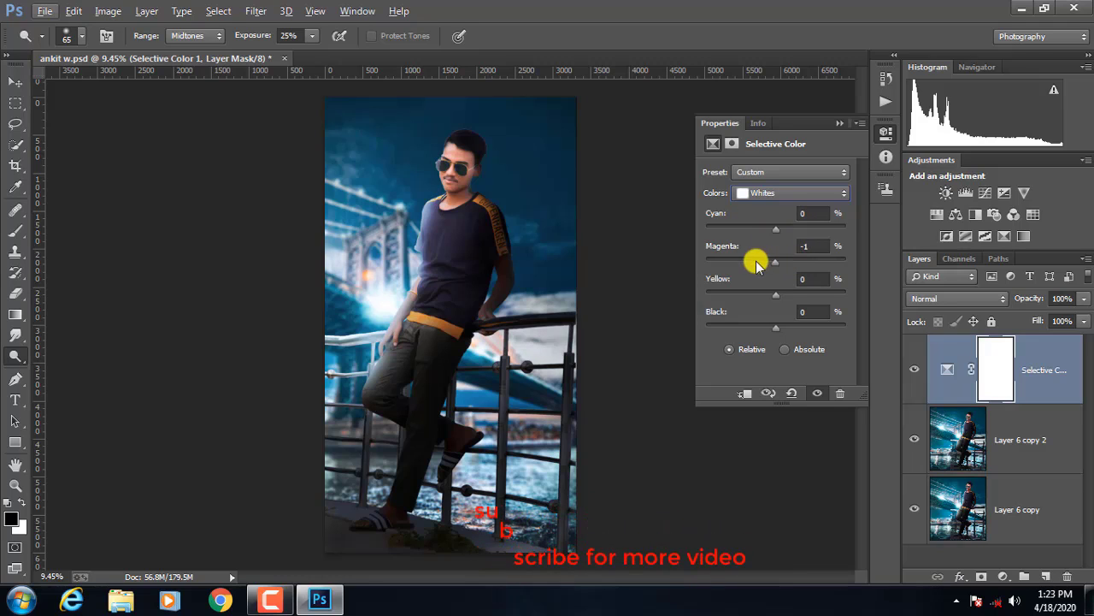
mouse_move(756, 265)
mouse_down()
mouse_move(776, 259)
mouse_move(733, 260)
mouse_move(774, 260)
mouse_move(772, 297)
mouse_move(799, 299)
mouse_move(747, 304)
mouse_move(748, 319)
mouse_move(790, 326)
mouse_move(734, 326)
mouse_move(787, 331)
mouse_move(728, 330)
mouse_move(760, 334)
mouse_up()
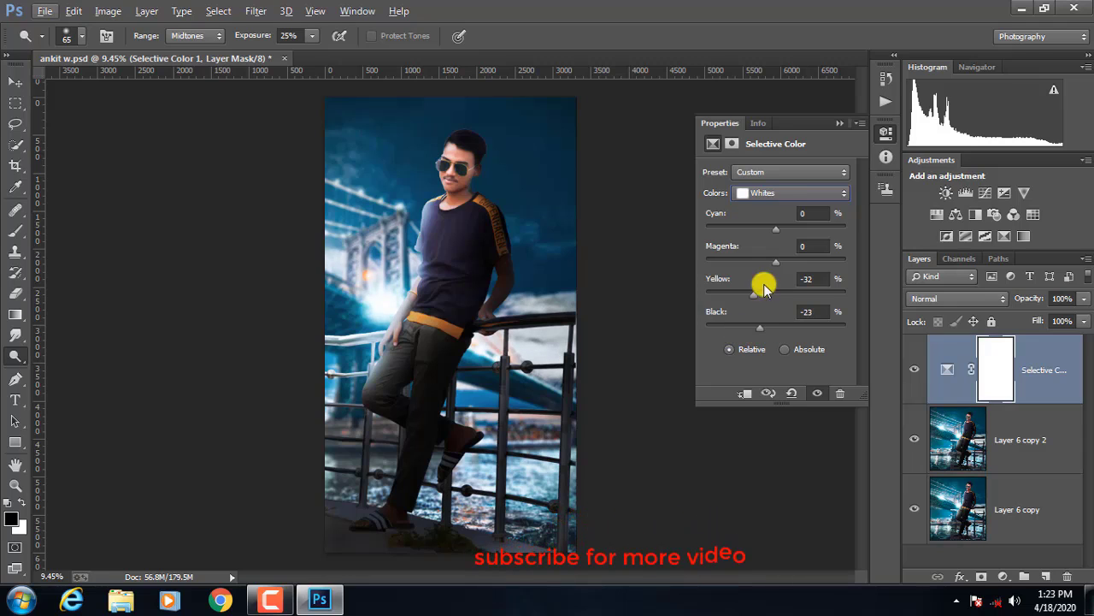
Step: Adjust cyan and yellow in the Neutrals range
click(777, 193)
click(777, 300)
mouse_move(776, 229)
mouse_down()
mouse_move(790, 229)
mouse_move(787, 265)
mouse_move(759, 261)
mouse_move(779, 266)
mouse_up()
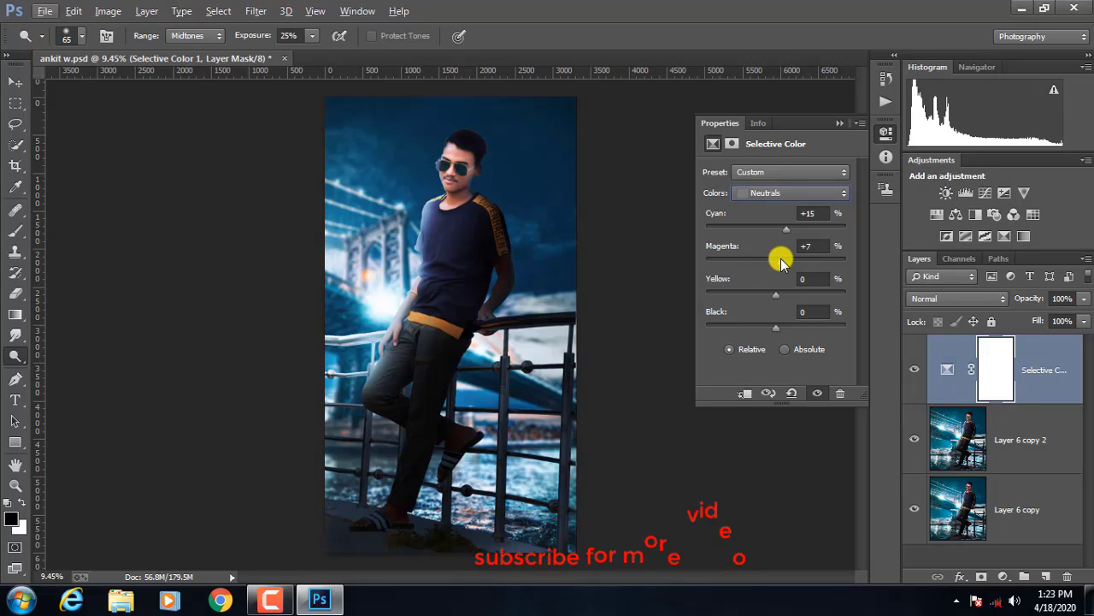
mouse_move(774, 295)
mouse_down()
mouse_move(764, 296)
mouse_move(781, 295)
mouse_move(779, 325)
mouse_up()
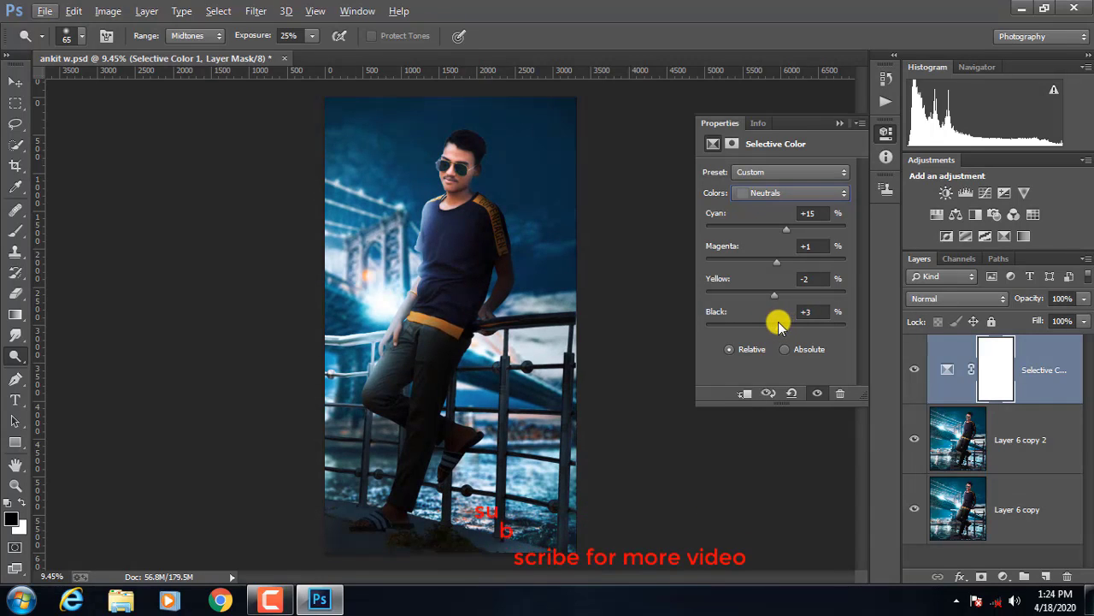
Step: In the Blacks range, set Cyan to +2, Yellow to -1 and Magenta to 0
click(785, 193)
click(774, 311)
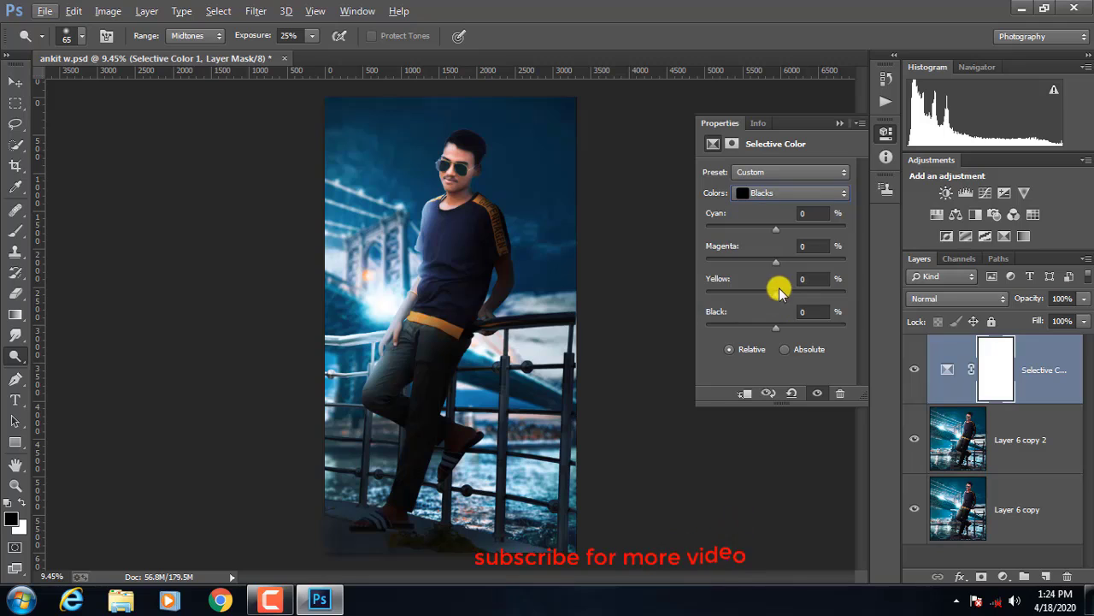
drag(776, 294, 779, 262)
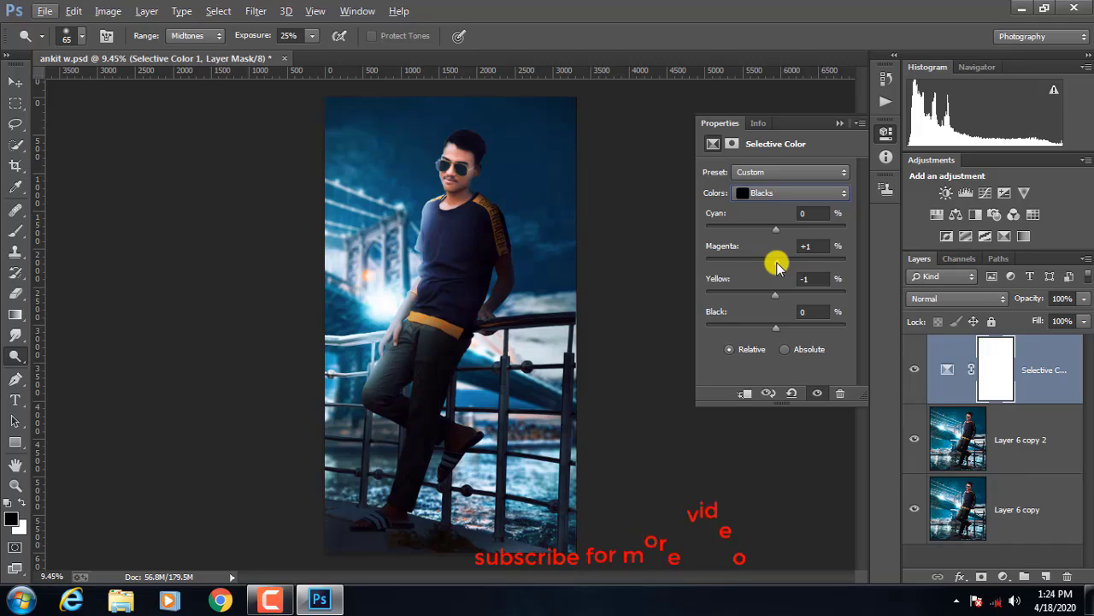
drag(777, 266, 775, 262)
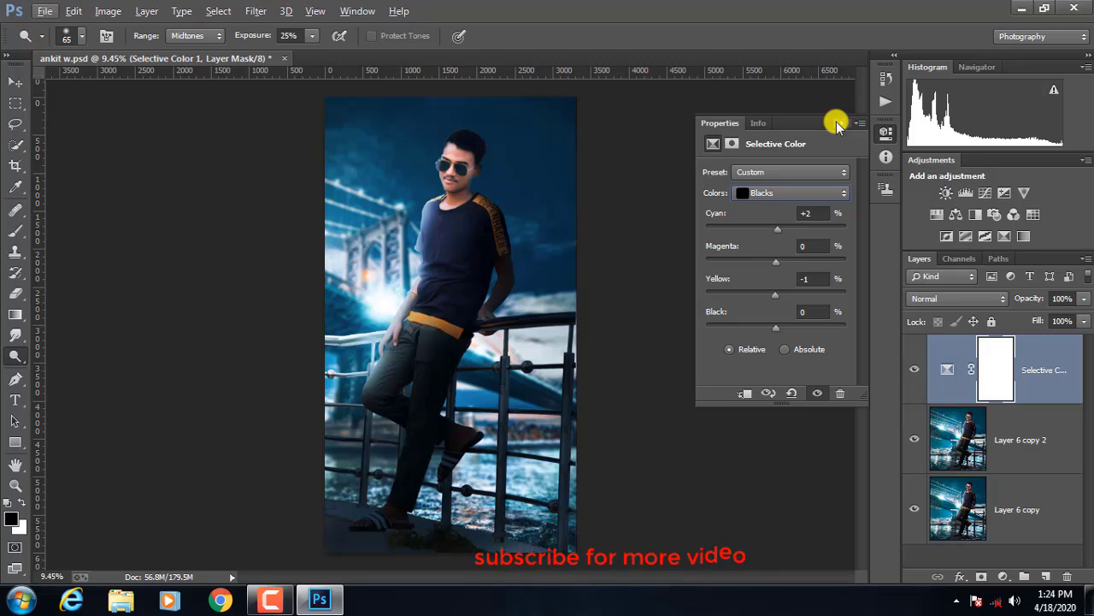
Step: Close the Selective Color settings, make Layer 6 copy 2 the working layer and zoom in
click(863, 117)
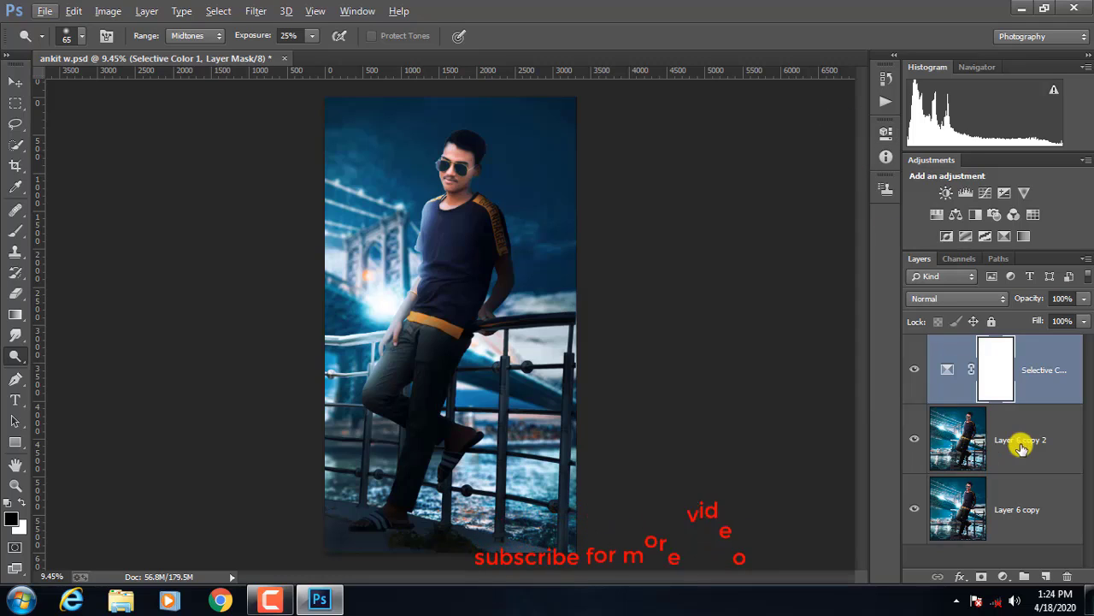
click(1023, 448)
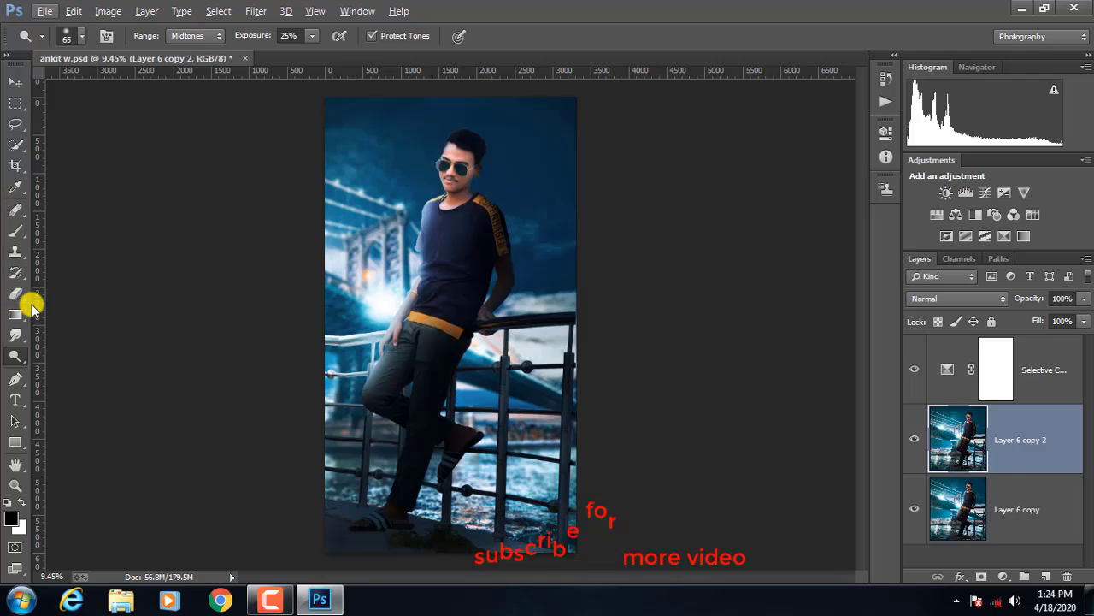
key(p)
scroll(444, 169, up, 1)
scroll(446, 168, up, 2)
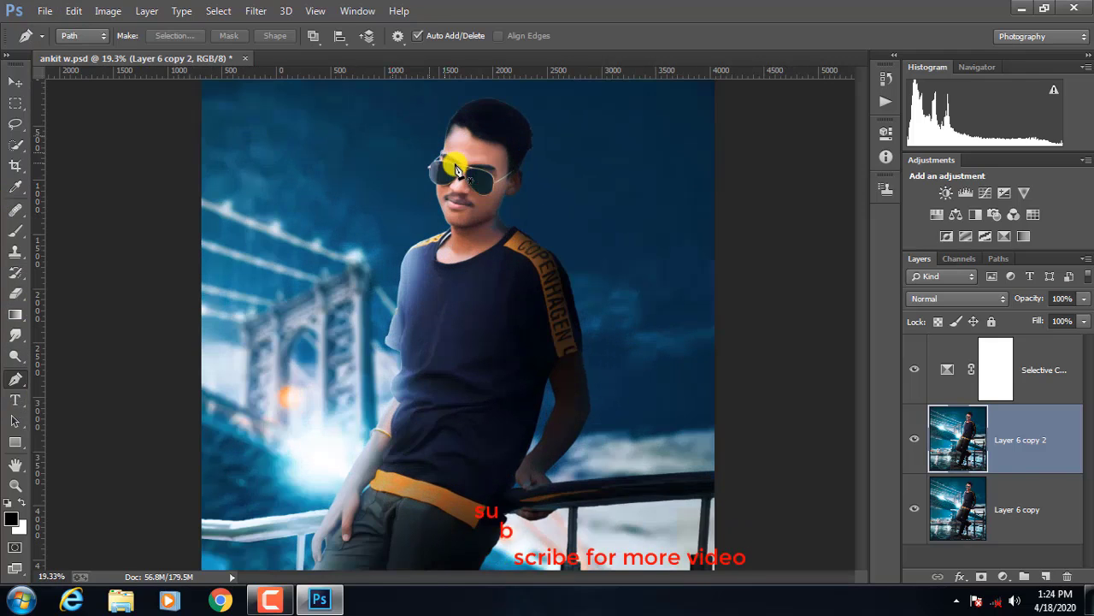
scroll(449, 171, up, 3)
scroll(453, 192, up, 3)
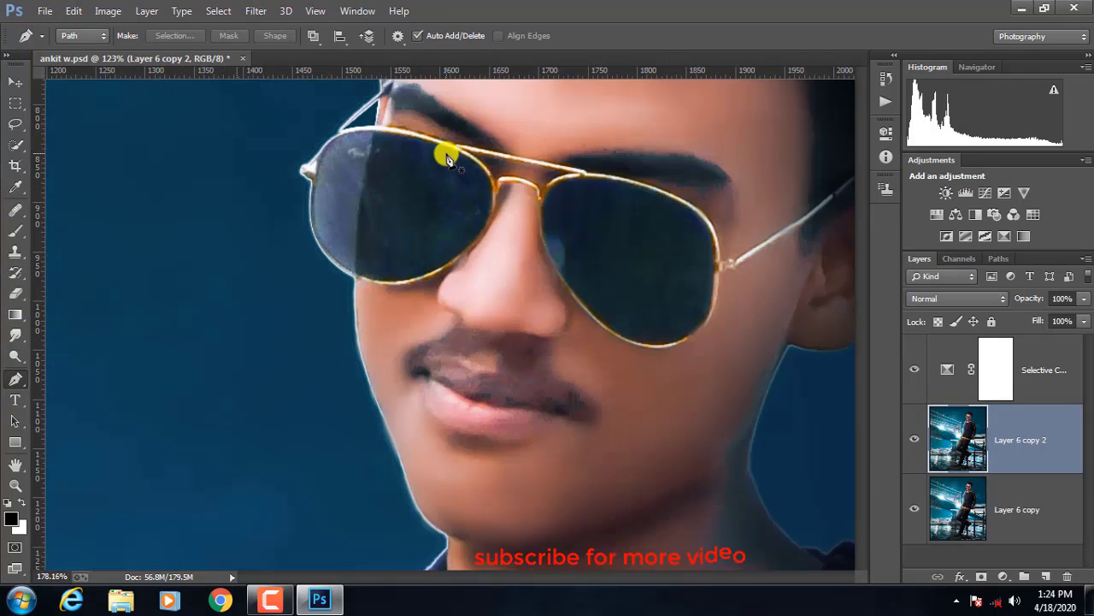
scroll(450, 175, up, 2)
scroll(448, 174, up, 1)
scroll(430, 288, up, 1)
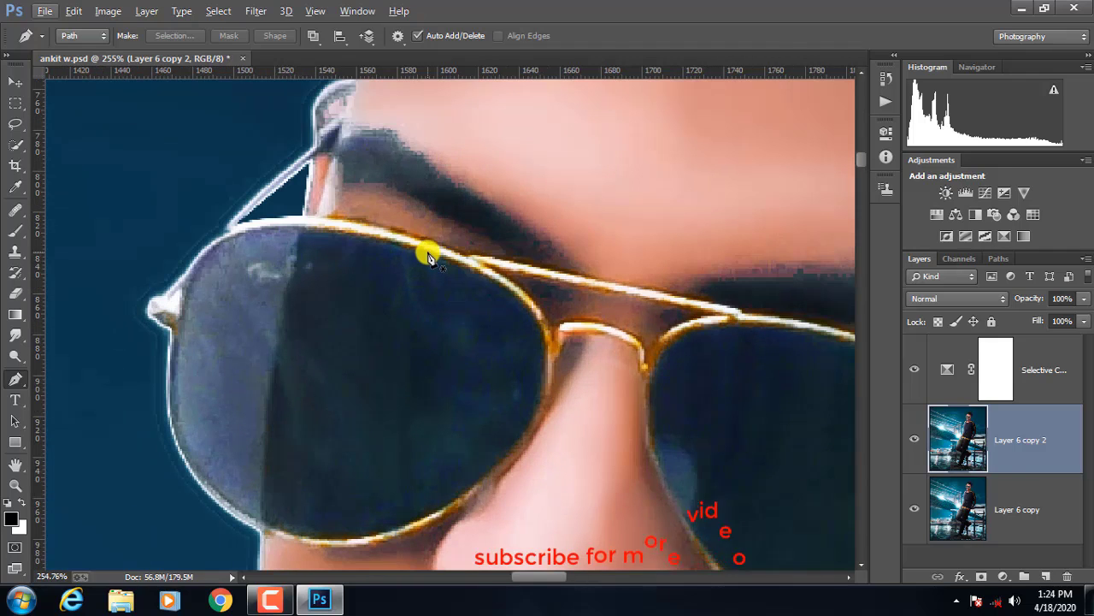
Step: Quick-select the left sunglass lens with an 18 px brush, trimming its lower edge
click(15, 145)
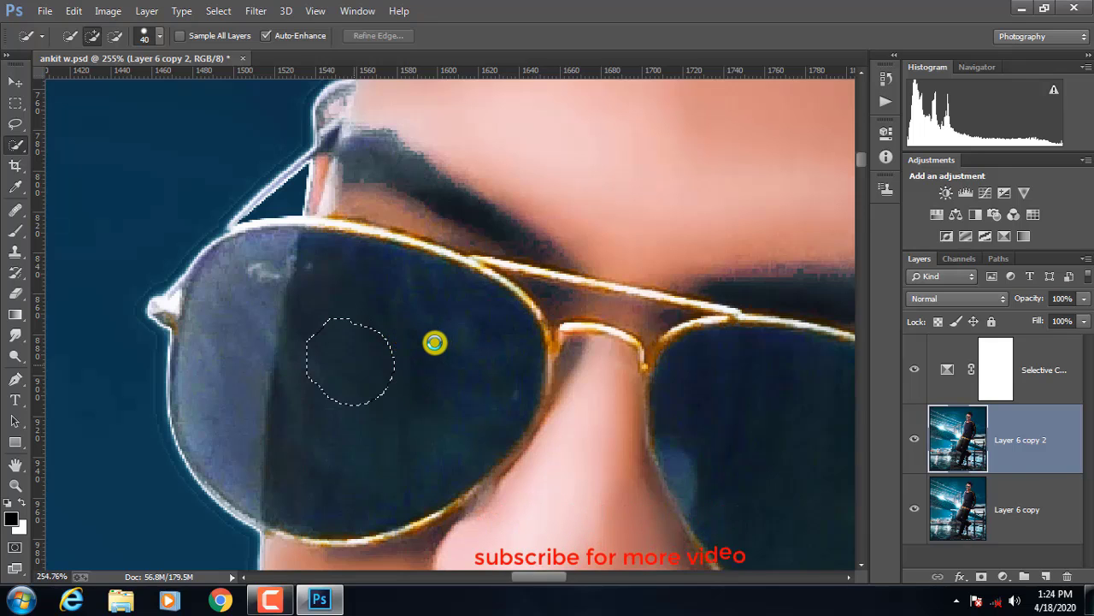
click(434, 342)
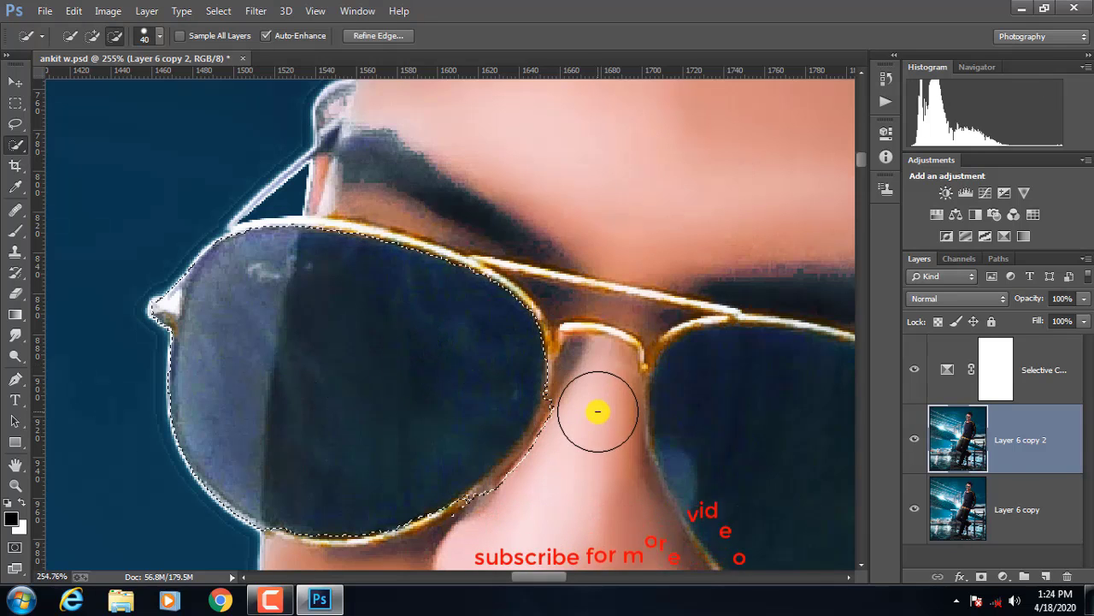
mouse_move(598, 456)
mouse_down()
mouse_move(582, 419)
mouse_move(453, 522)
mouse_move(432, 524)
mouse_up()
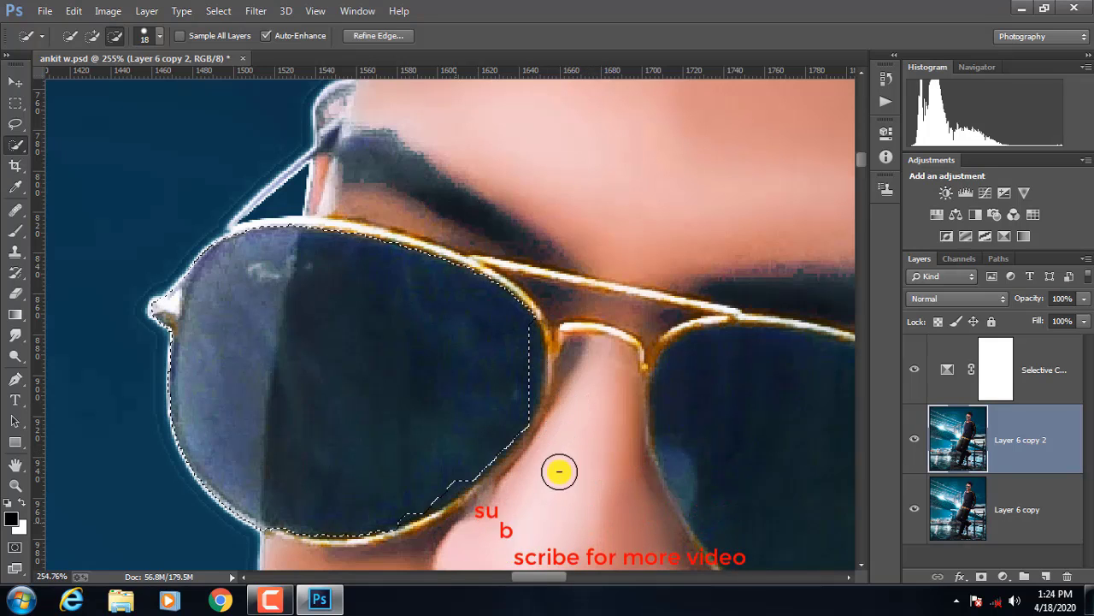
drag(307, 461, 273, 540)
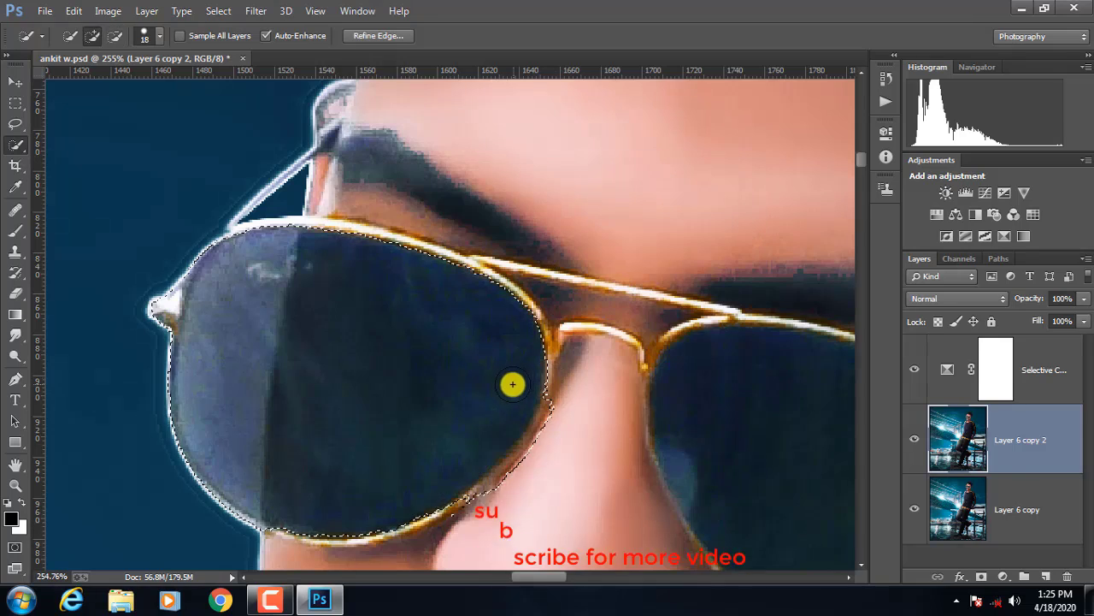
Step: Refine the left-lens selection along the rim by the nose and the lighter left part
drag(565, 424, 550, 464)
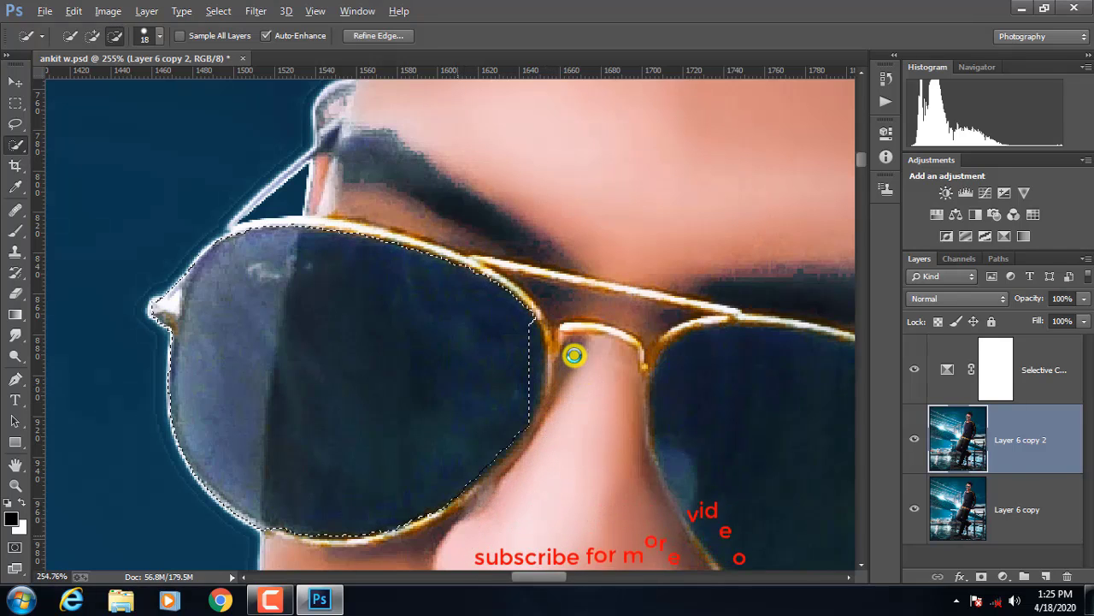
drag(574, 355, 542, 354)
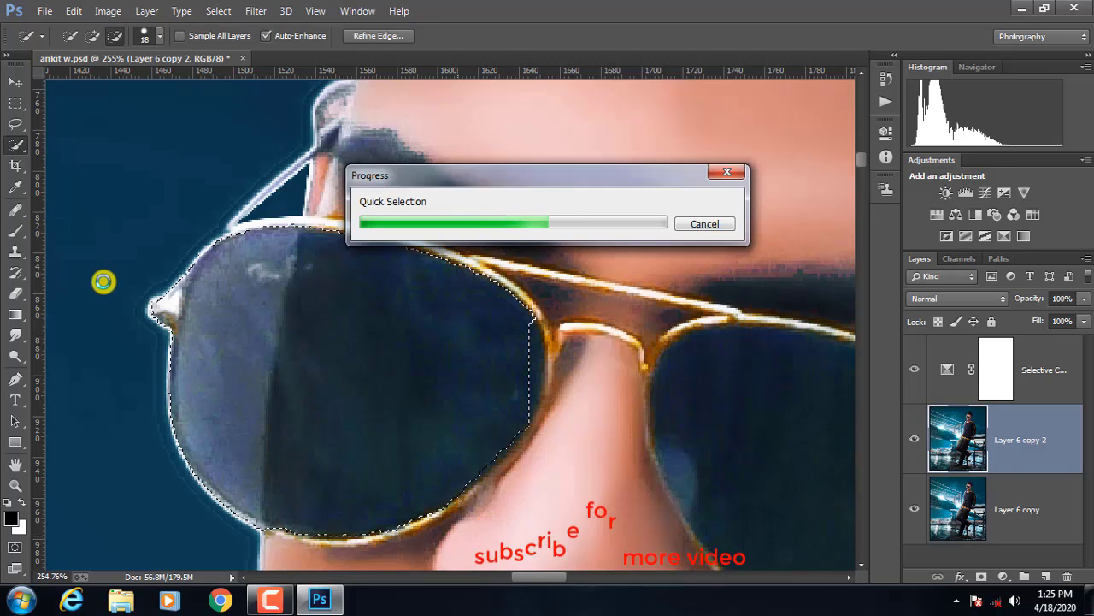
drag(134, 291, 134, 303)
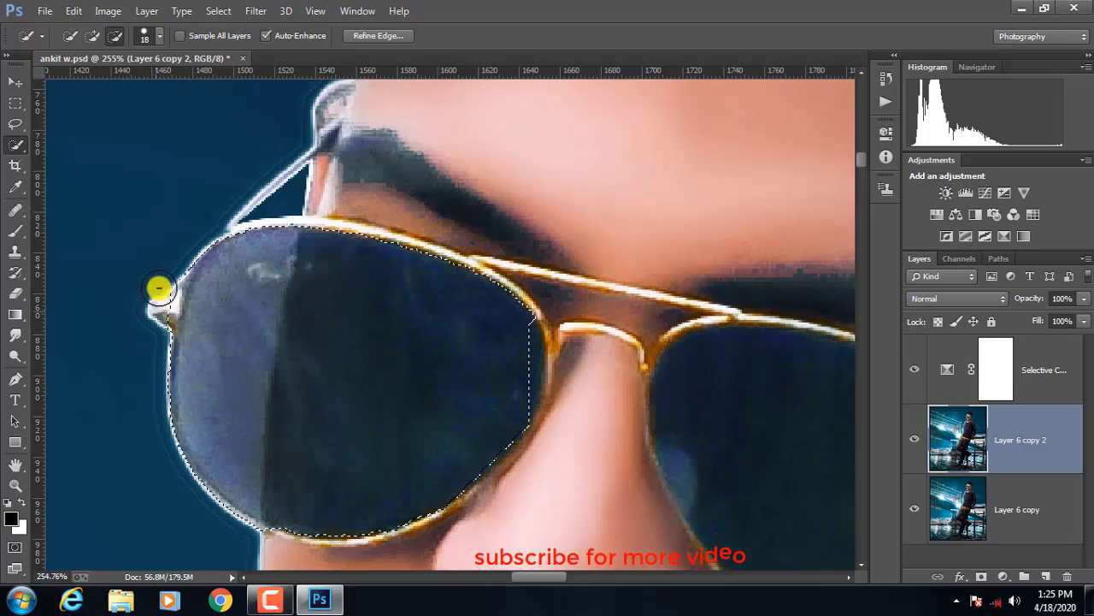
drag(156, 332, 159, 296)
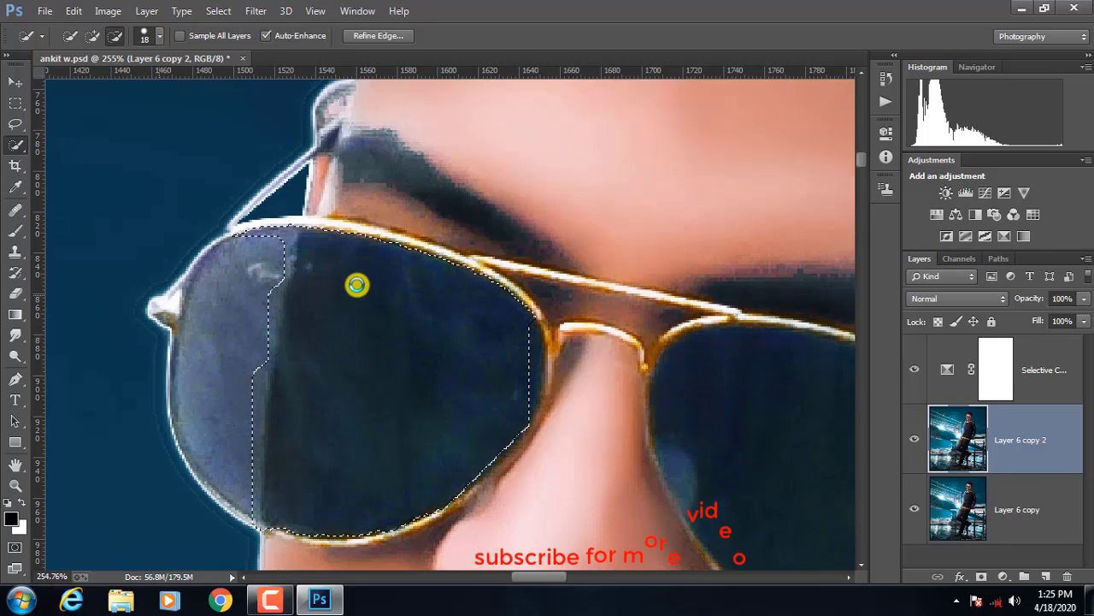
click(379, 293)
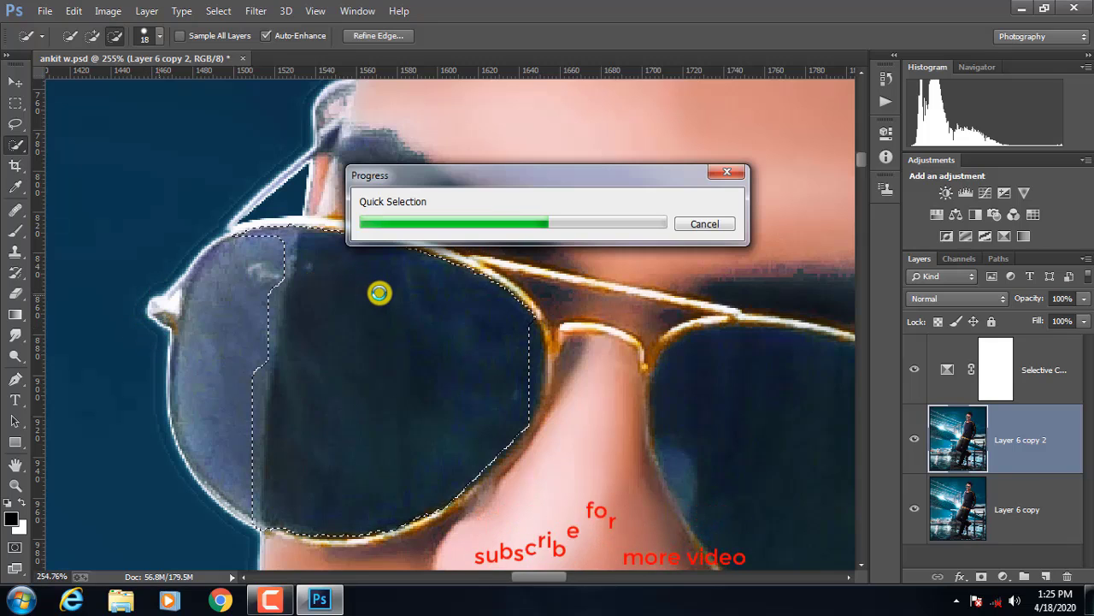
Step: Extend the selection over the lens's left side, excluding the temple arm and nose edge
drag(378, 292, 276, 298)
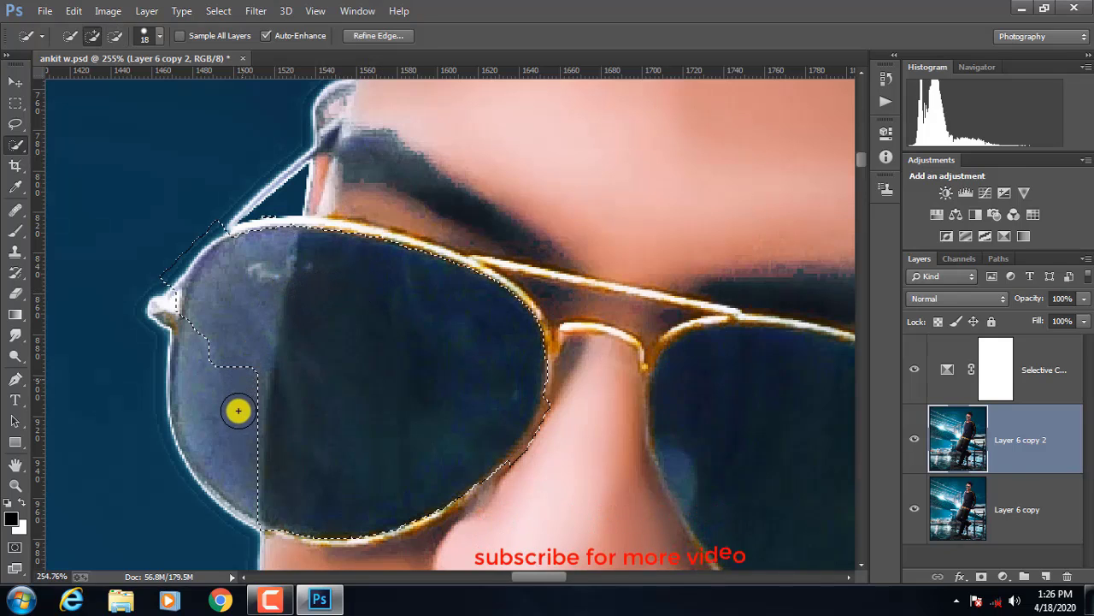
drag(243, 432, 253, 257)
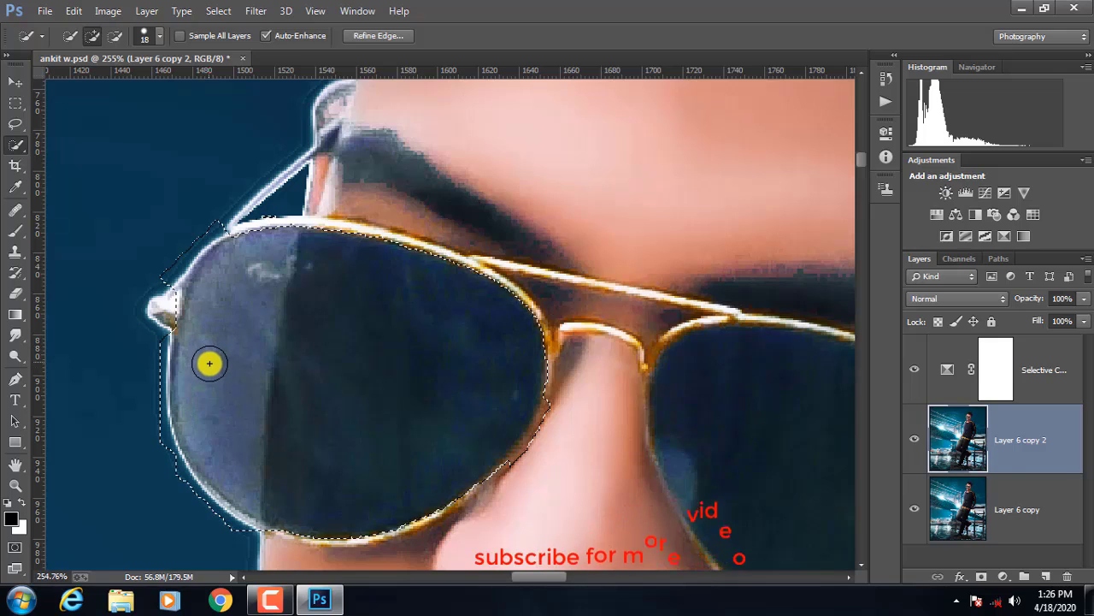
drag(253, 211, 265, 203)
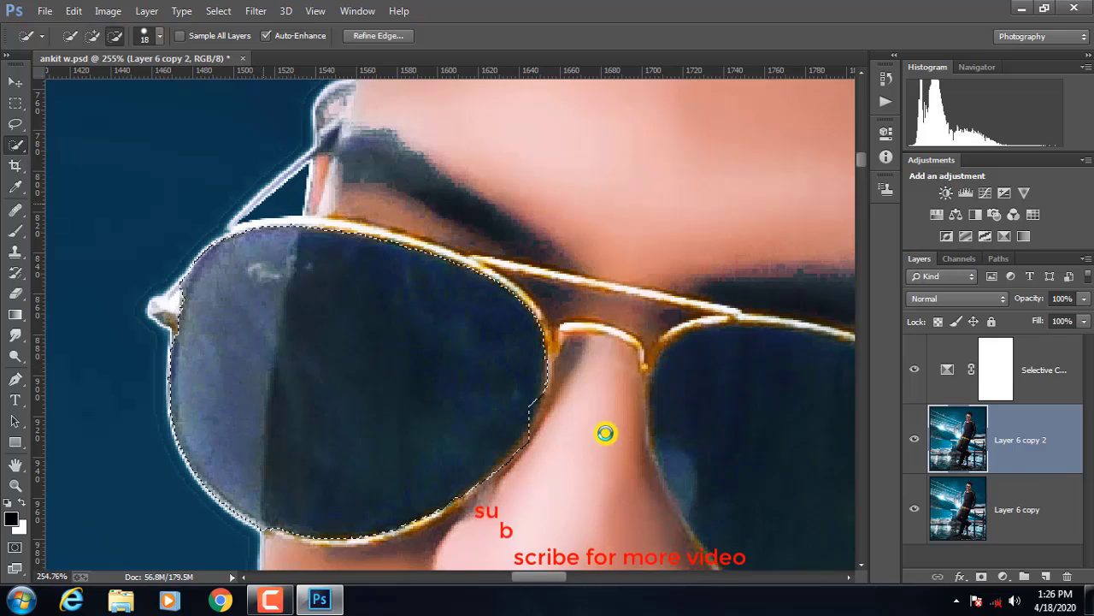
drag(604, 433, 616, 439)
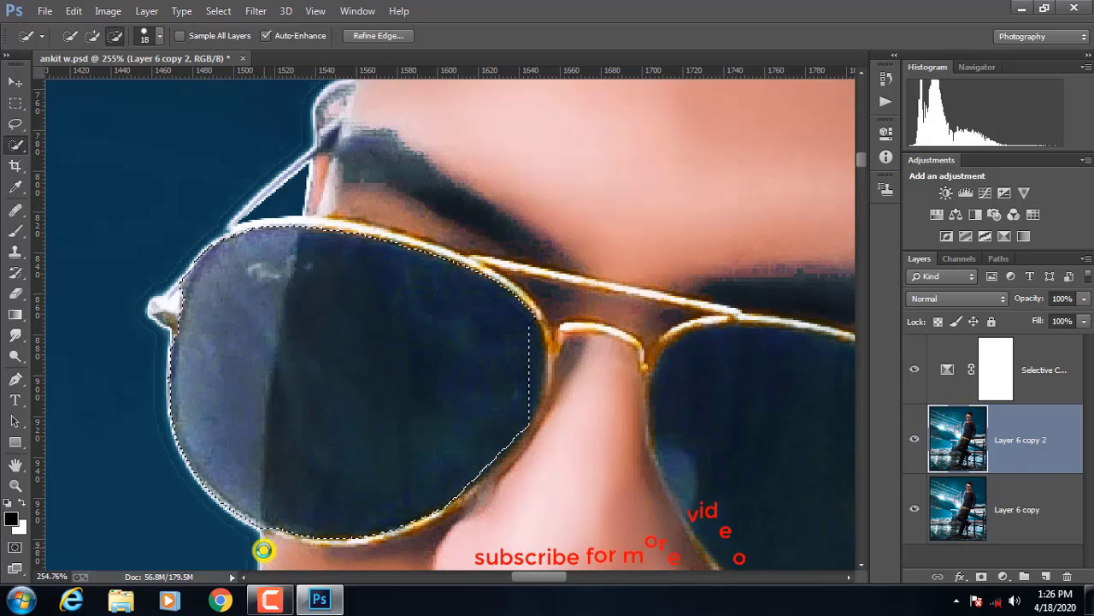
drag(587, 402, 715, 405)
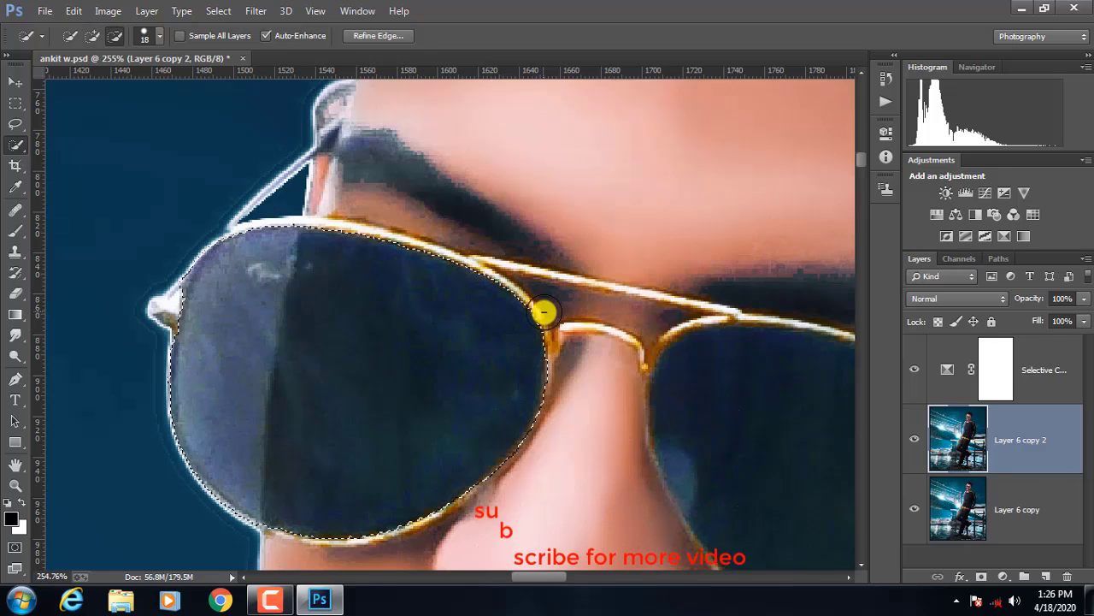
scroll(542, 311, down, 1)
scroll(614, 357, down, 2)
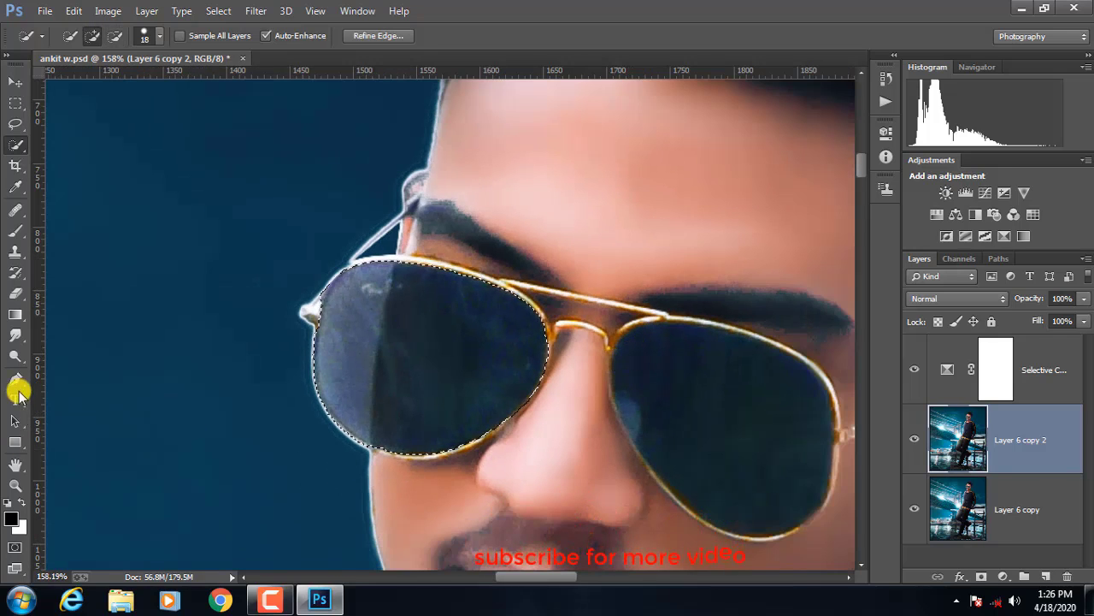
Step: Paint the left lens solid black with a near-black foreground colour and a resized brush
click(17, 231)
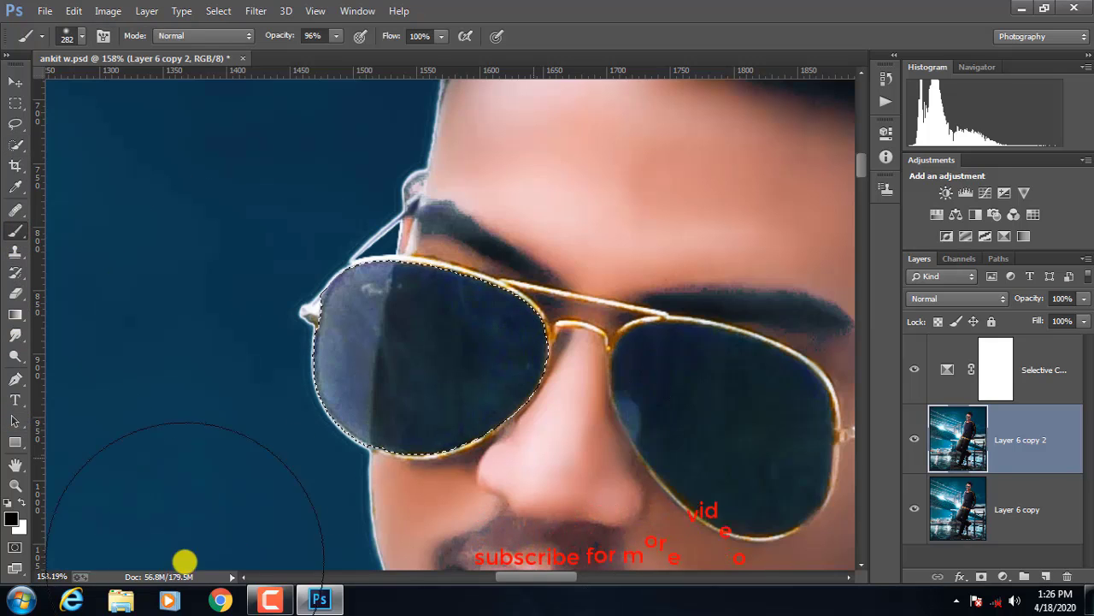
click(14, 518)
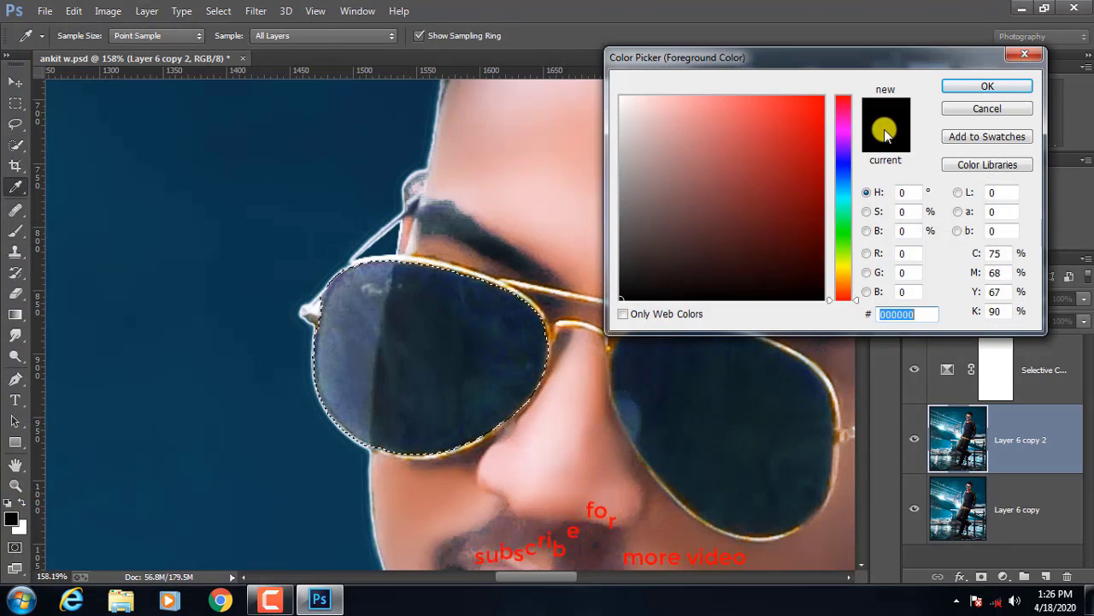
click(643, 291)
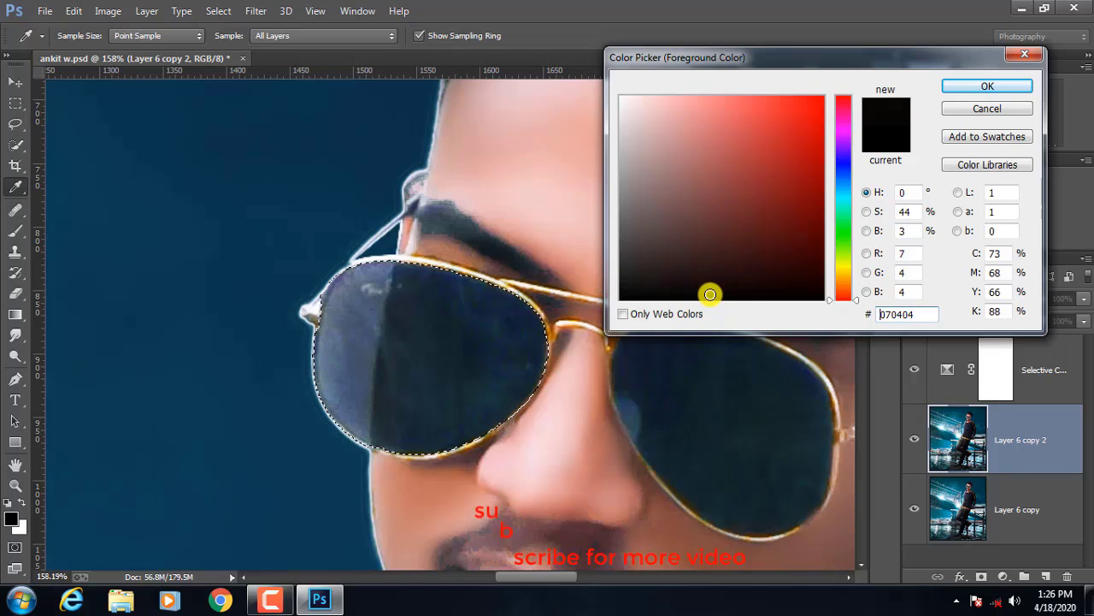
click(988, 86)
key(b)
drag(430, 335, 336, 363)
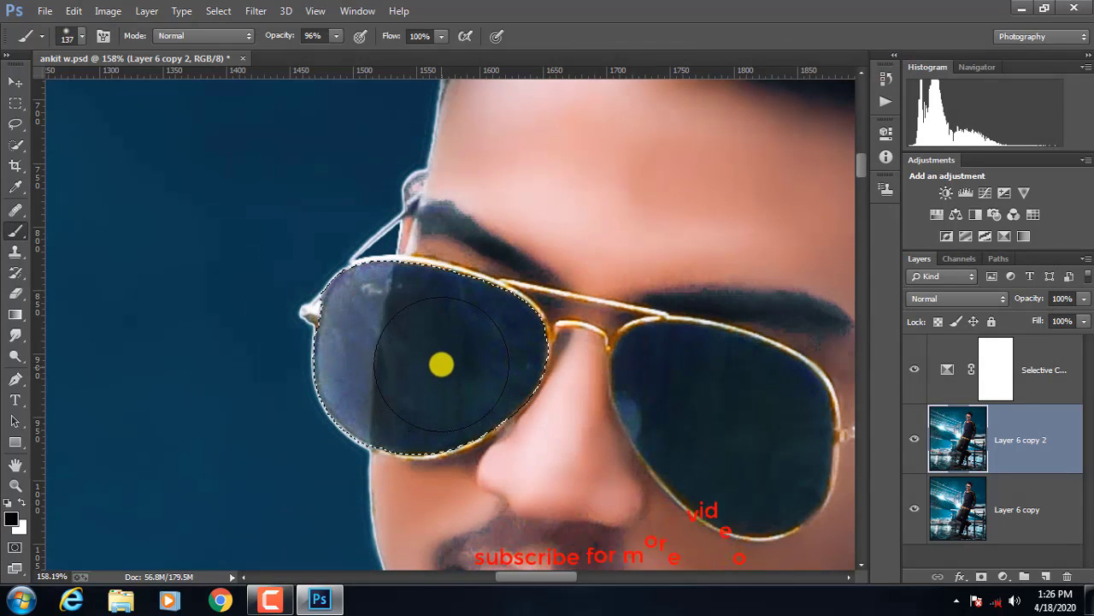
mouse_move(439, 364)
mouse_down()
mouse_move(398, 346)
mouse_move(359, 299)
mouse_move(408, 431)
mouse_move(537, 342)
mouse_move(349, 308)
mouse_move(467, 387)
mouse_up()
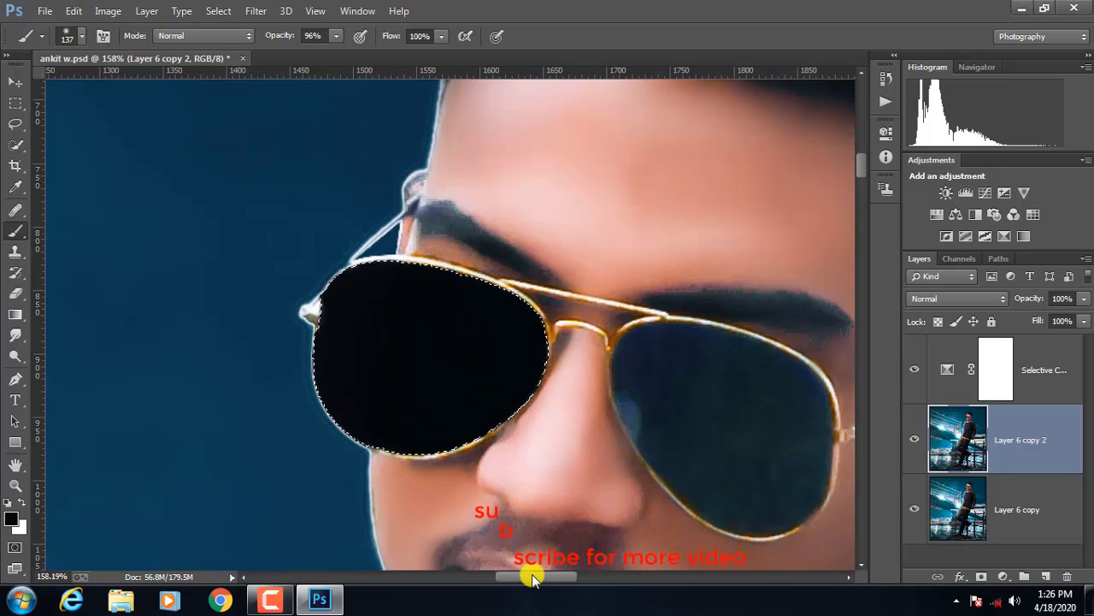
Step: Quick-select the right sunglass lens and paint it solid black
mouse_move(532, 579)
mouse_down()
mouse_move(570, 578)
mouse_move(549, 577)
mouse_up()
click(98, 291)
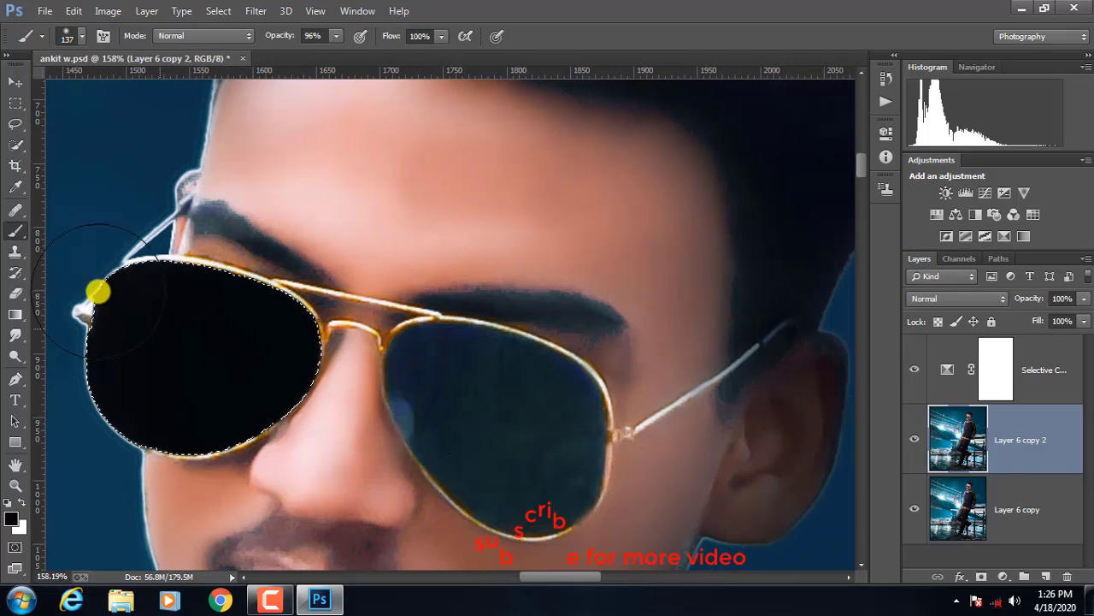
click(15, 145)
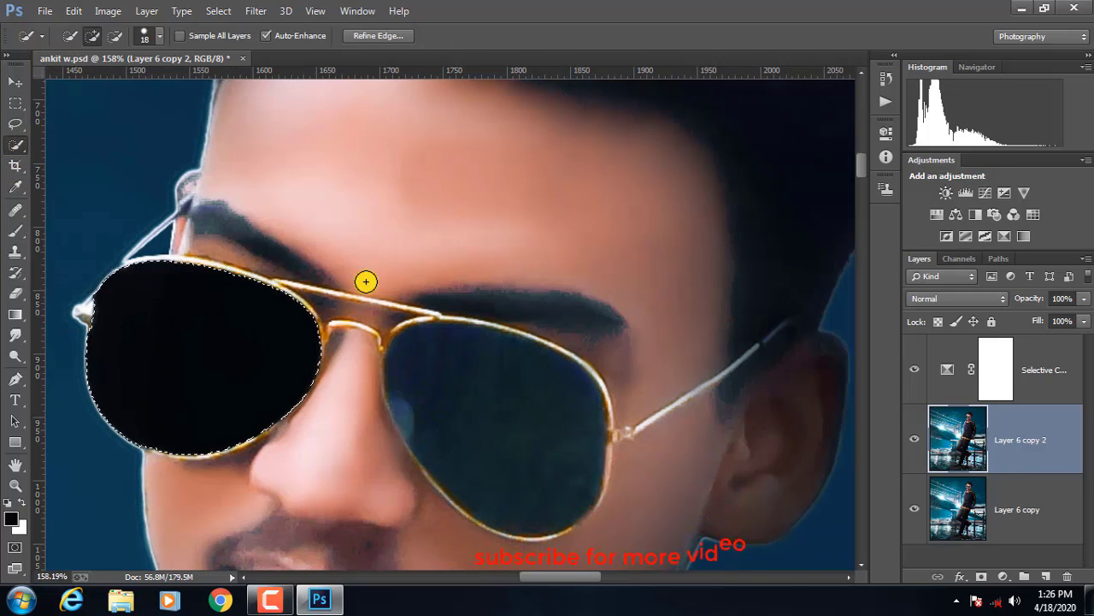
click(519, 398)
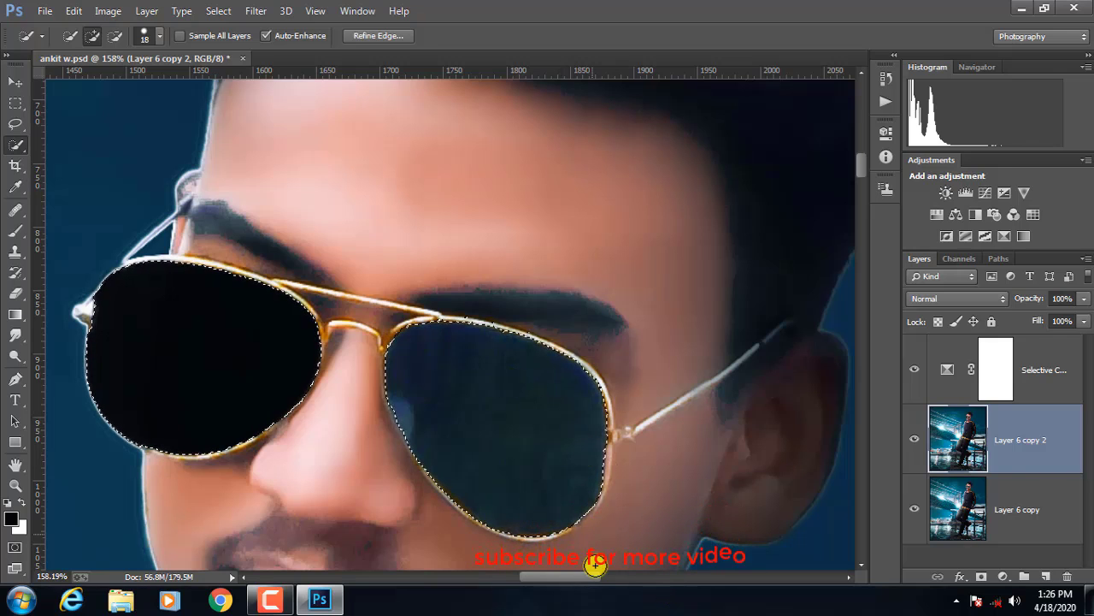
click(16, 231)
mouse_move(501, 414)
mouse_down()
mouse_move(527, 430)
mouse_move(444, 382)
mouse_move(555, 523)
mouse_move(524, 386)
mouse_move(432, 459)
mouse_up()
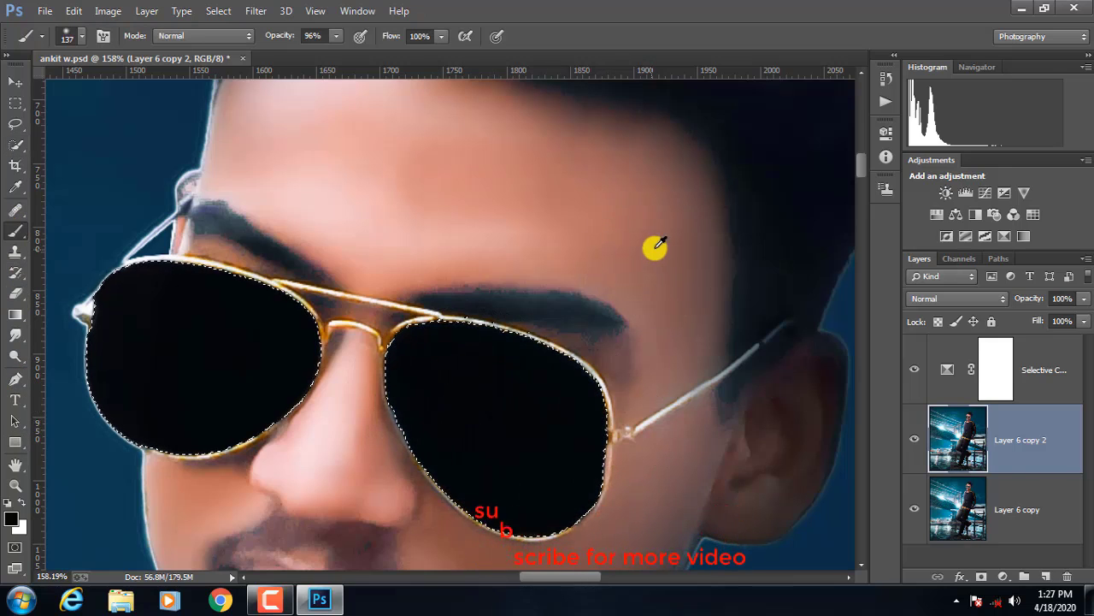
scroll(654, 250, down, 3)
scroll(658, 274, down, 3)
scroll(655, 308, down, 3)
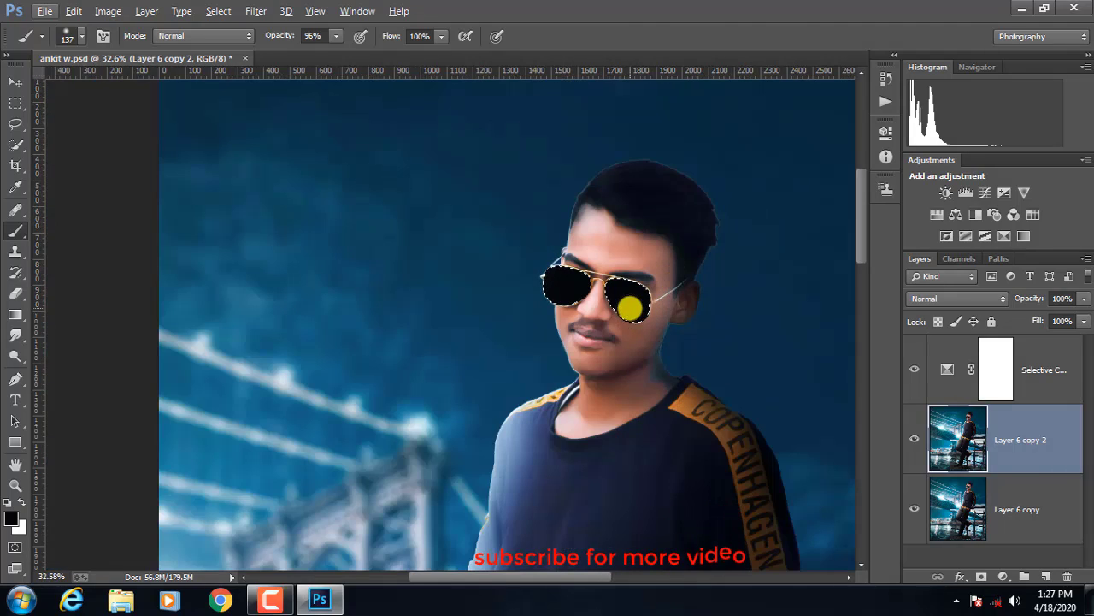
Step: Deselect the lens selection
click(12, 145)
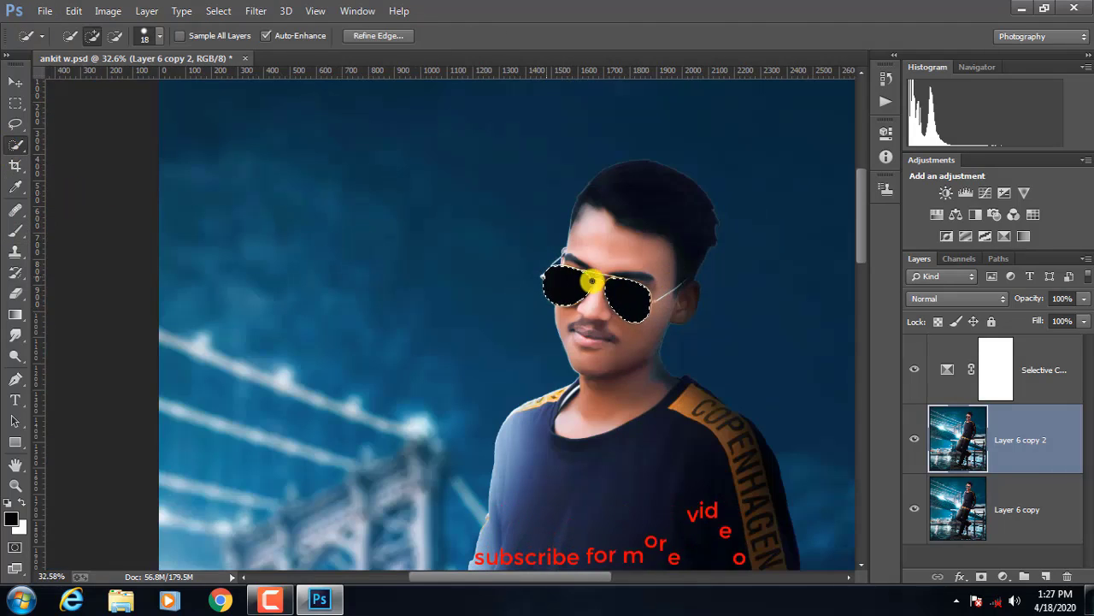
right_click(619, 295)
click(684, 253)
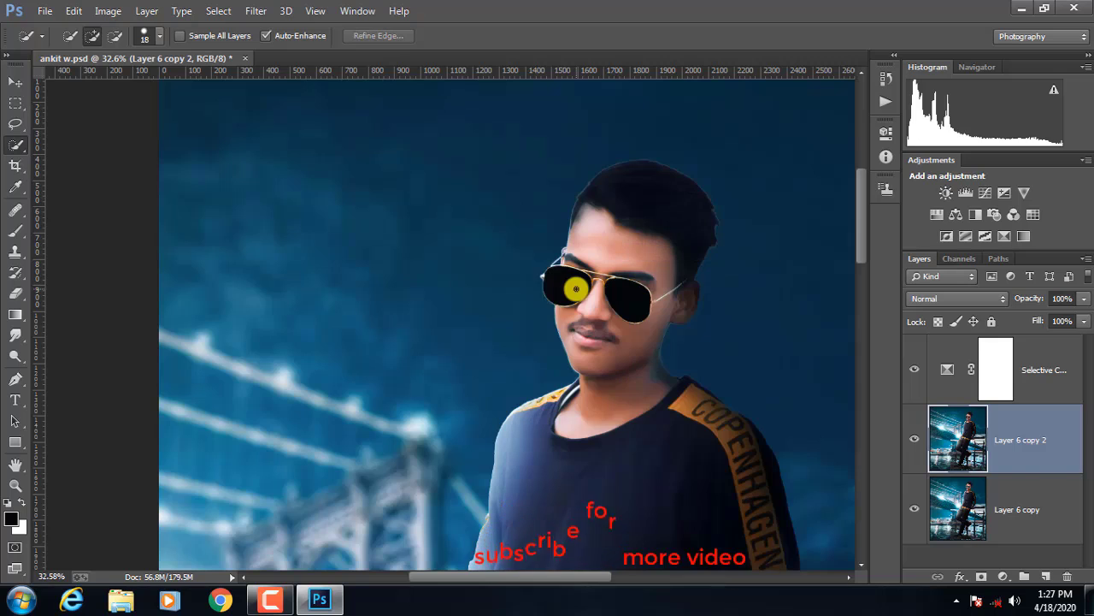
scroll(775, 262, down, 1)
scroll(769, 286, down, 3)
scroll(579, 343, down, 1)
scroll(479, 289, up, 1)
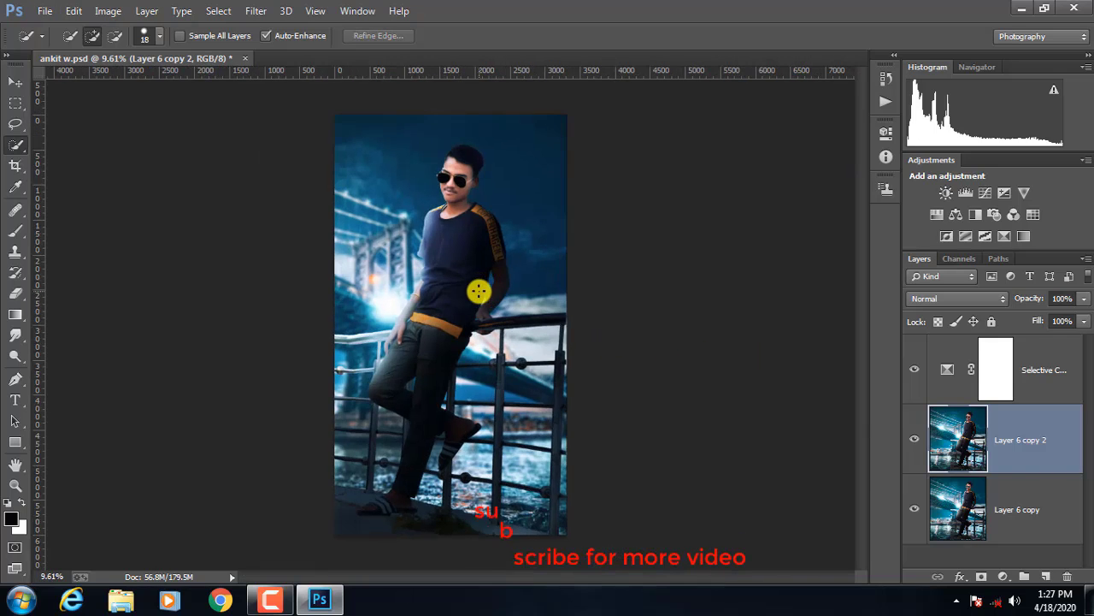
scroll(484, 269, up, 2)
scroll(479, 139, up, 2)
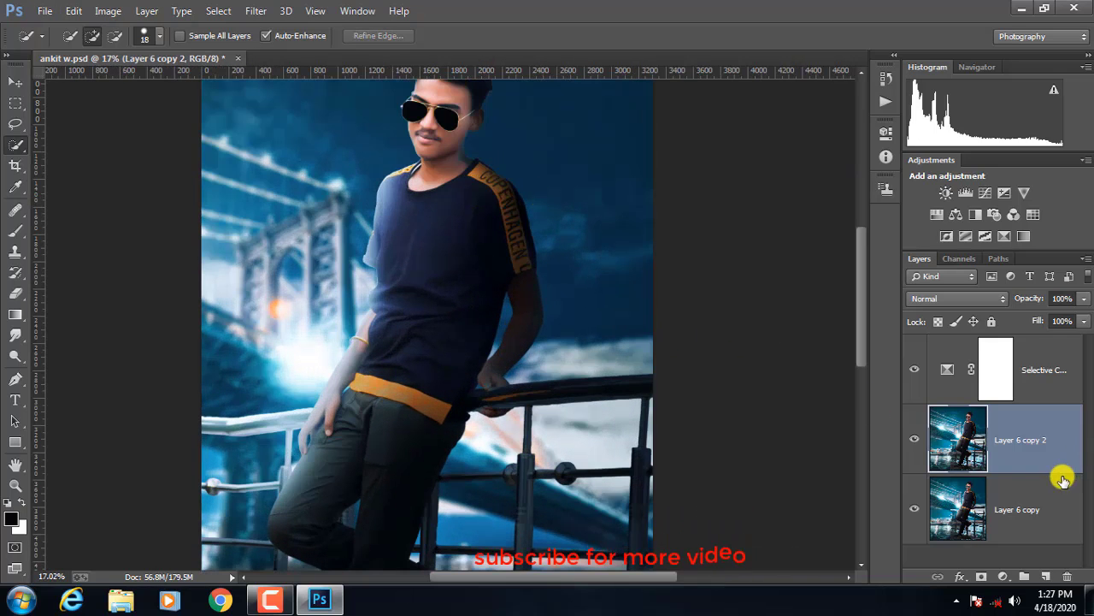
Step: Merge Layer 6 copy, Layer 6 copy 2 and Selective Color, then merge both Selective Color layers
click(1048, 489)
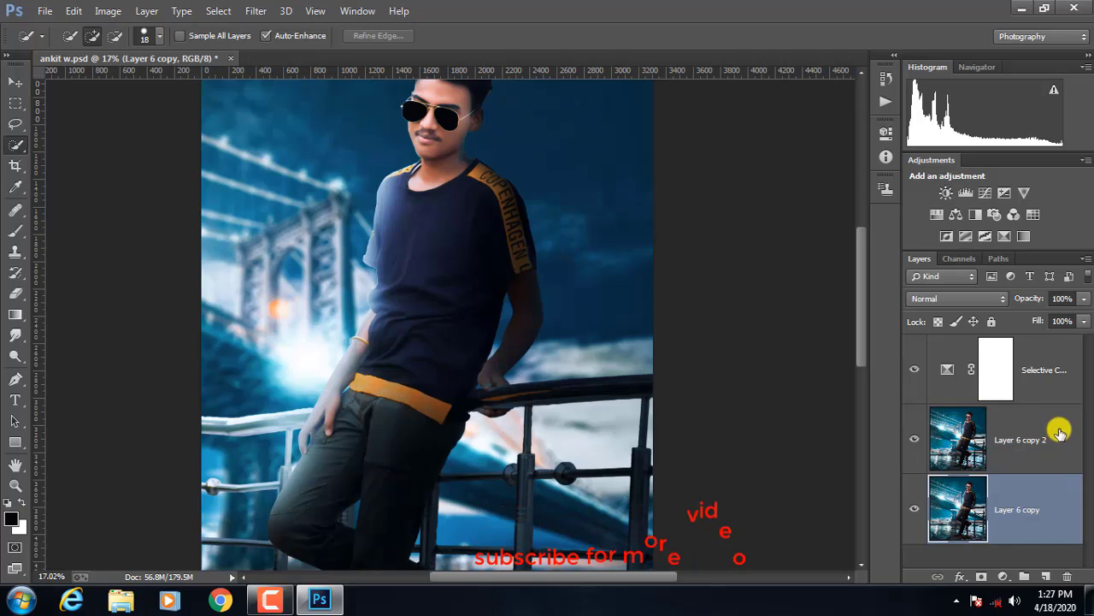
ctrl+click(1059, 433)
ctrl+click(1042, 380)
right_click(1045, 380)
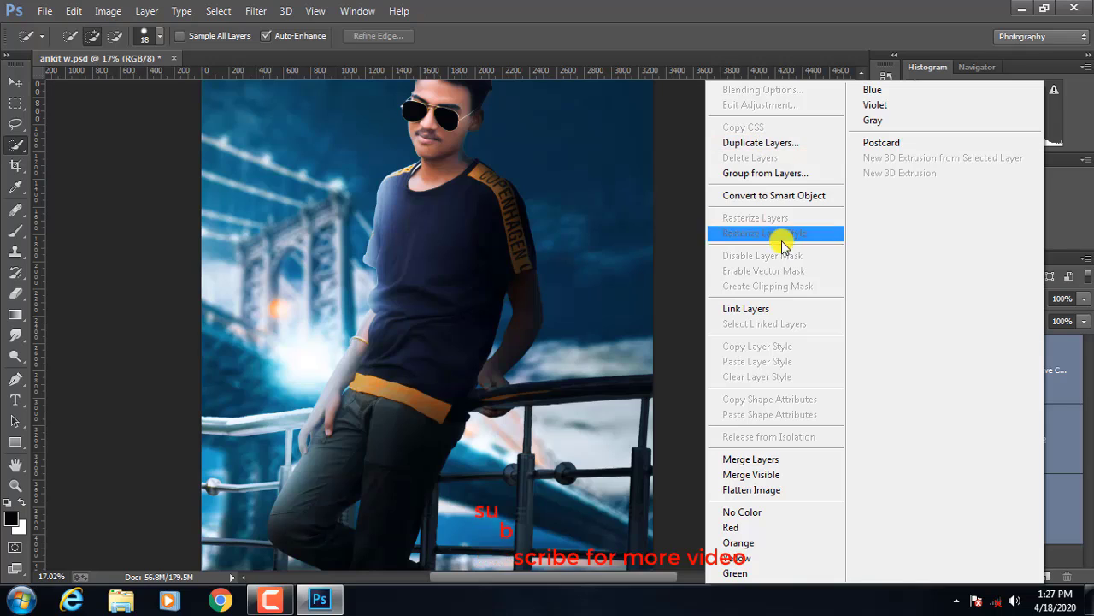
click(747, 459)
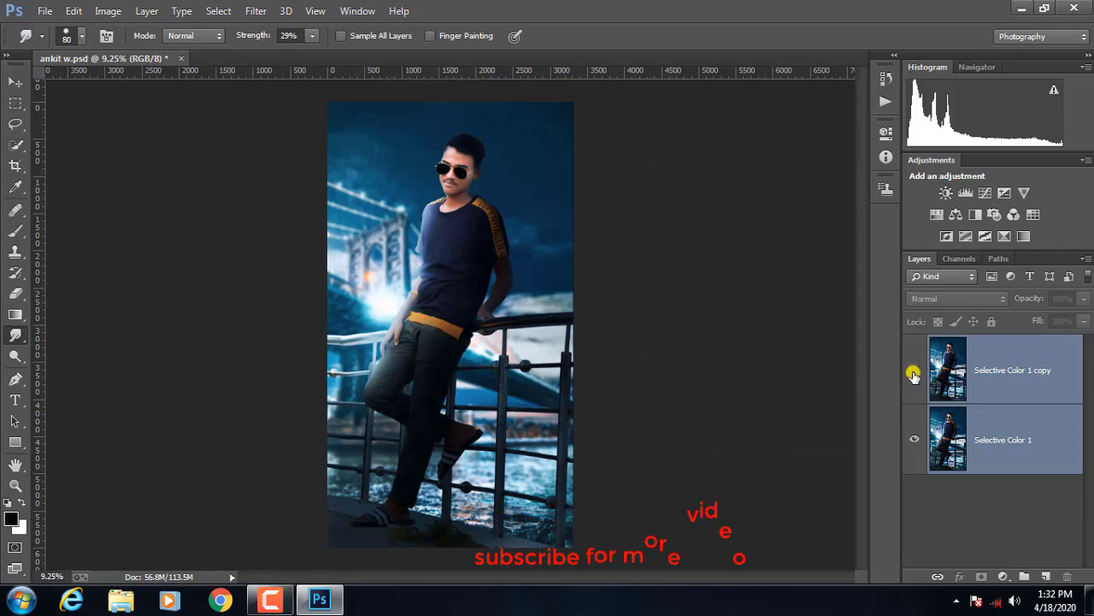
right_click(1016, 391)
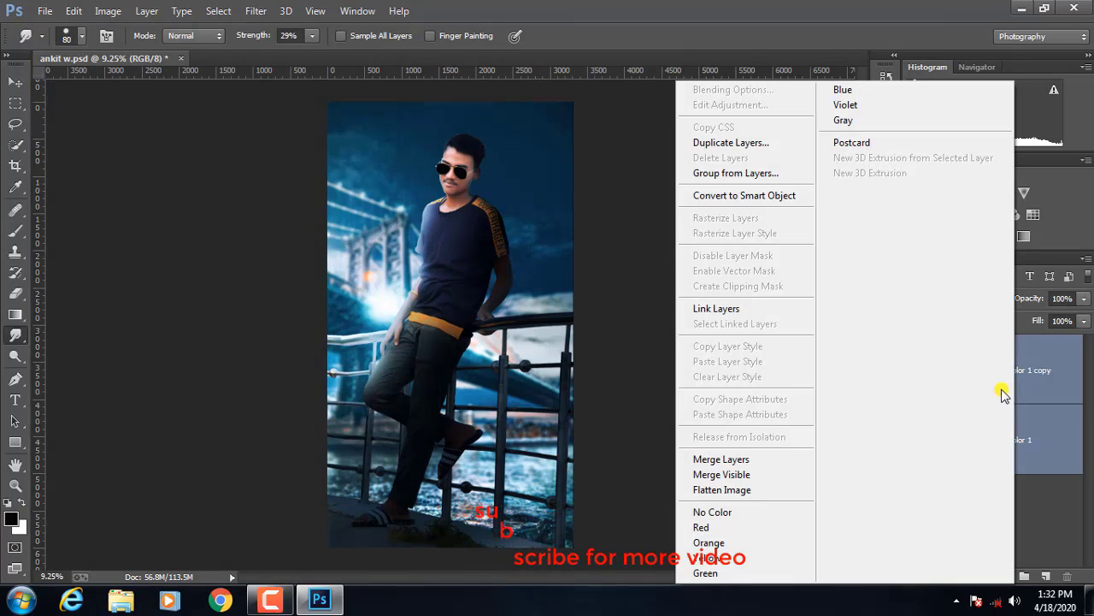
click(727, 459)
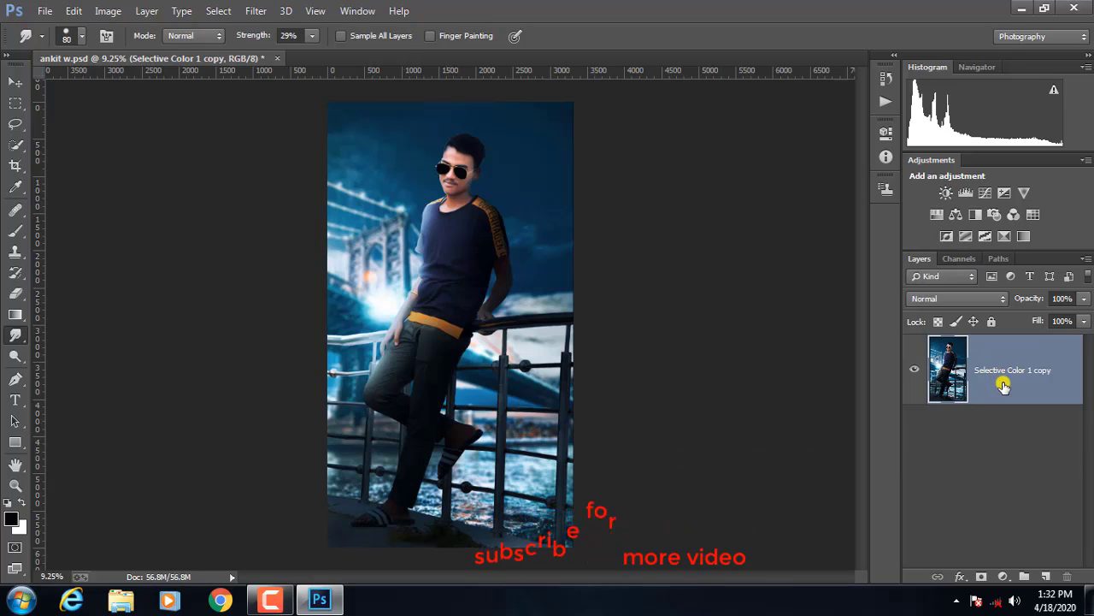
Step: In the Camera Raw Filter, draw a graduated filter from the bottom edge up to the man's waist
click(256, 10)
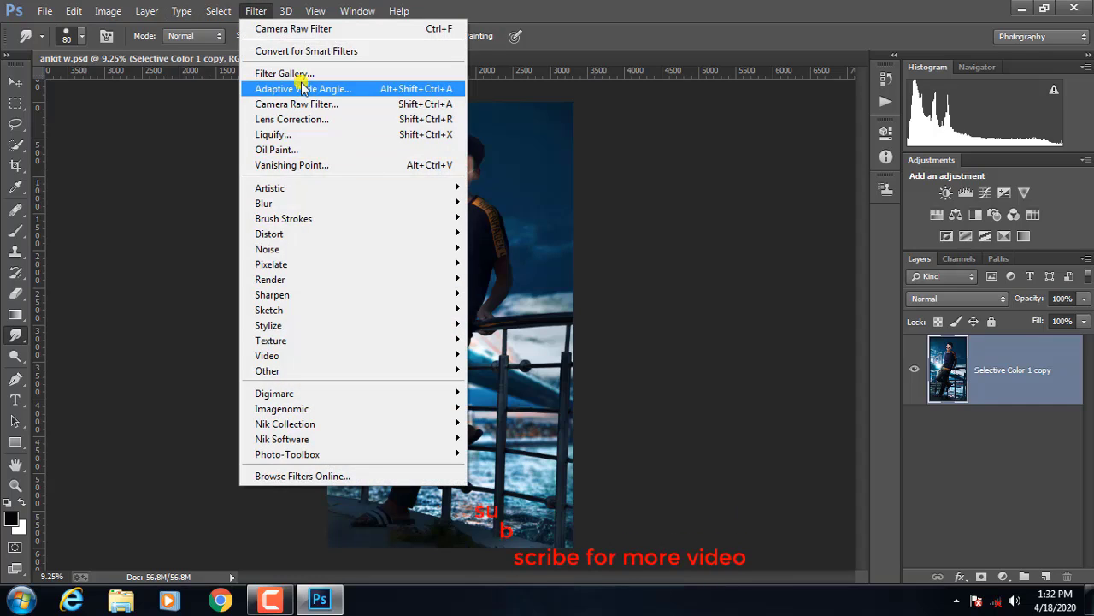
click(296, 103)
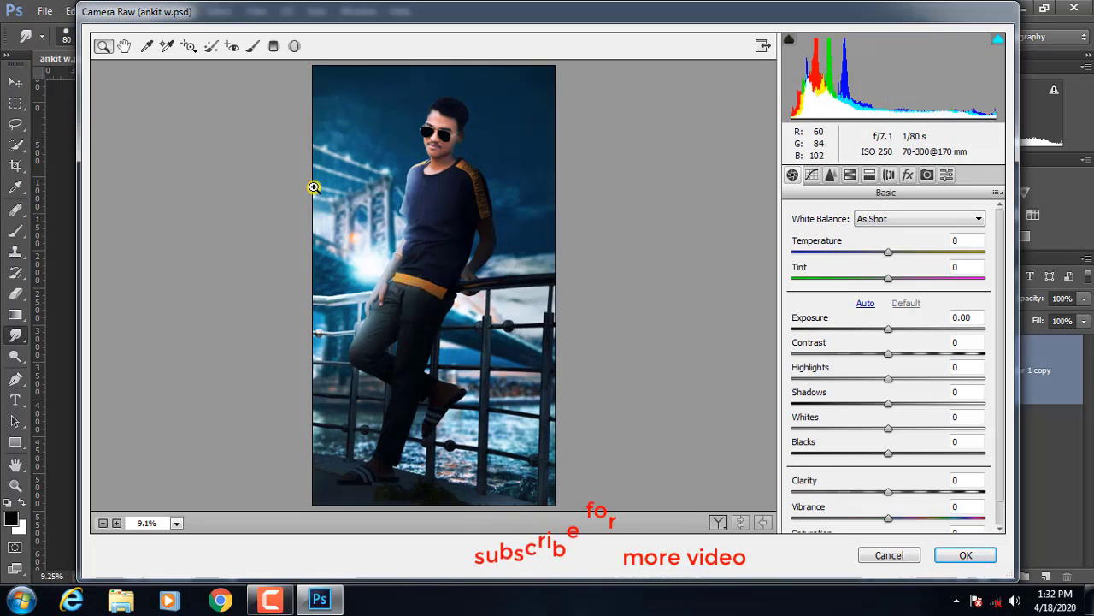
key(g)
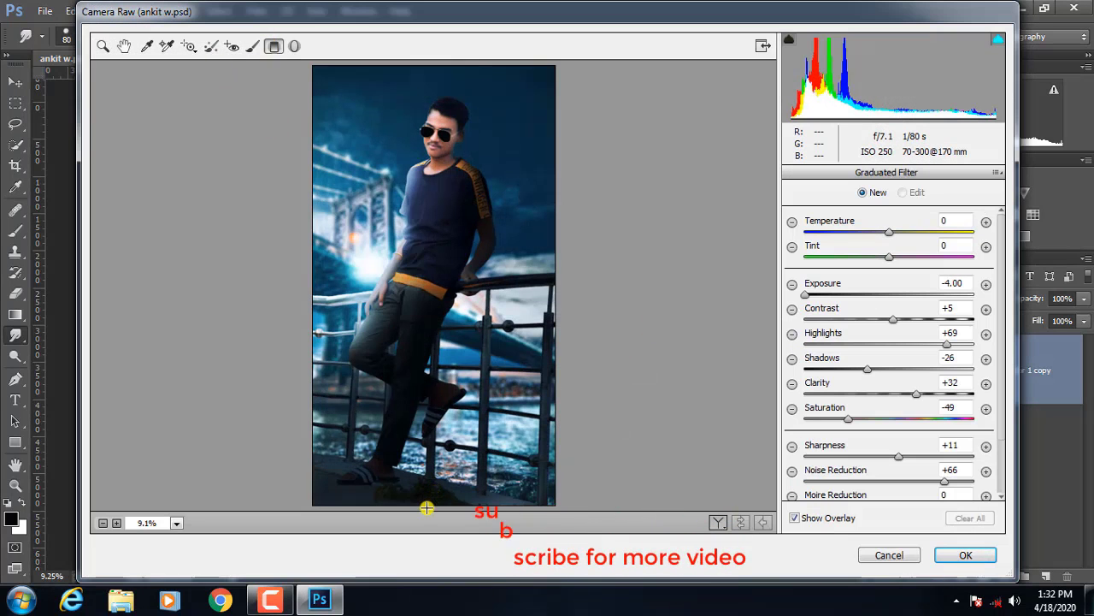
drag(429, 506, 432, 394)
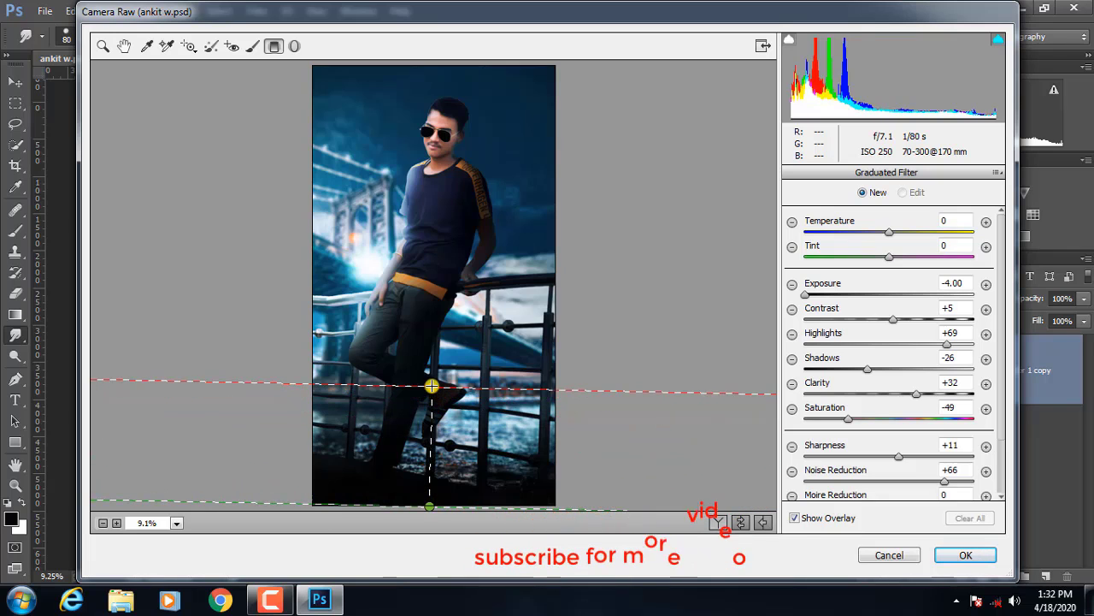
drag(431, 394, 429, 256)
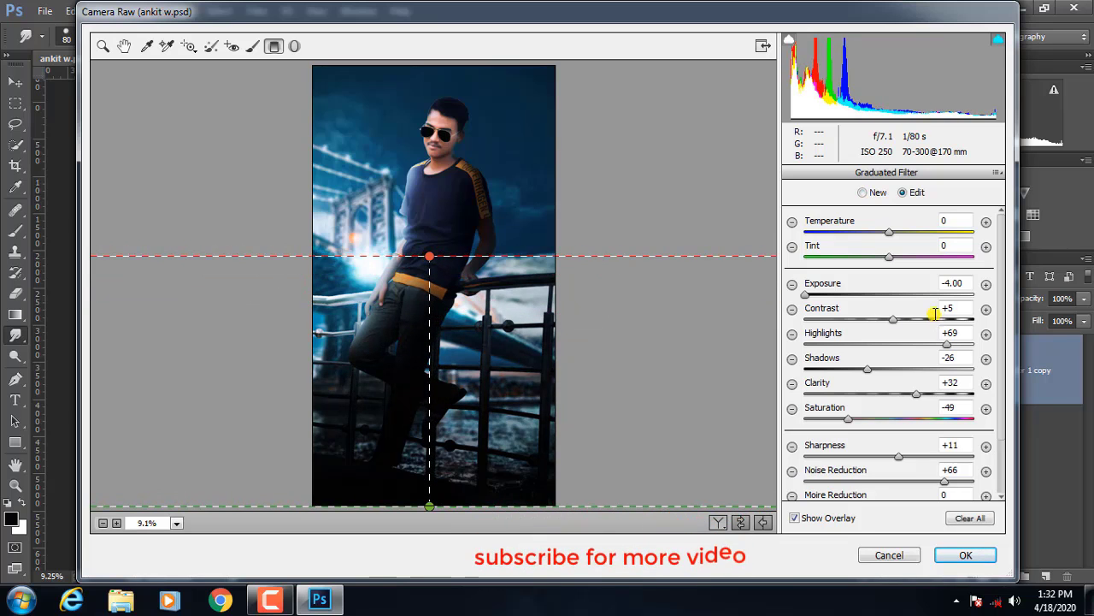
Step: Set the gradient to Exposure -2.35, Contrast -45, Clarity +72, adjust highlights, shadows and saturation, and apply
drag(844, 301, 840, 298)
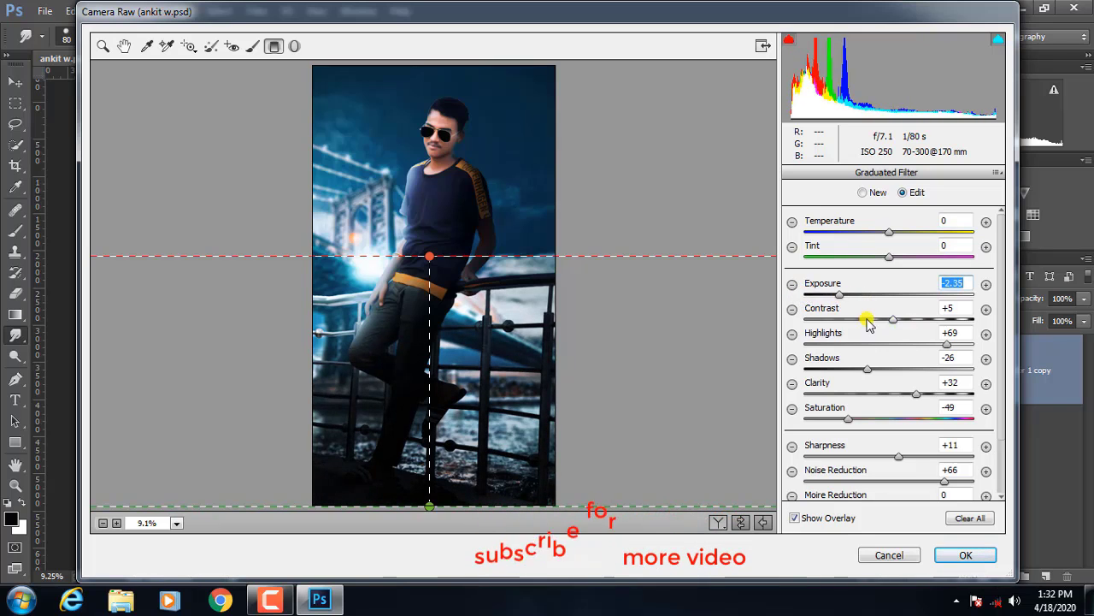
drag(892, 319, 850, 318)
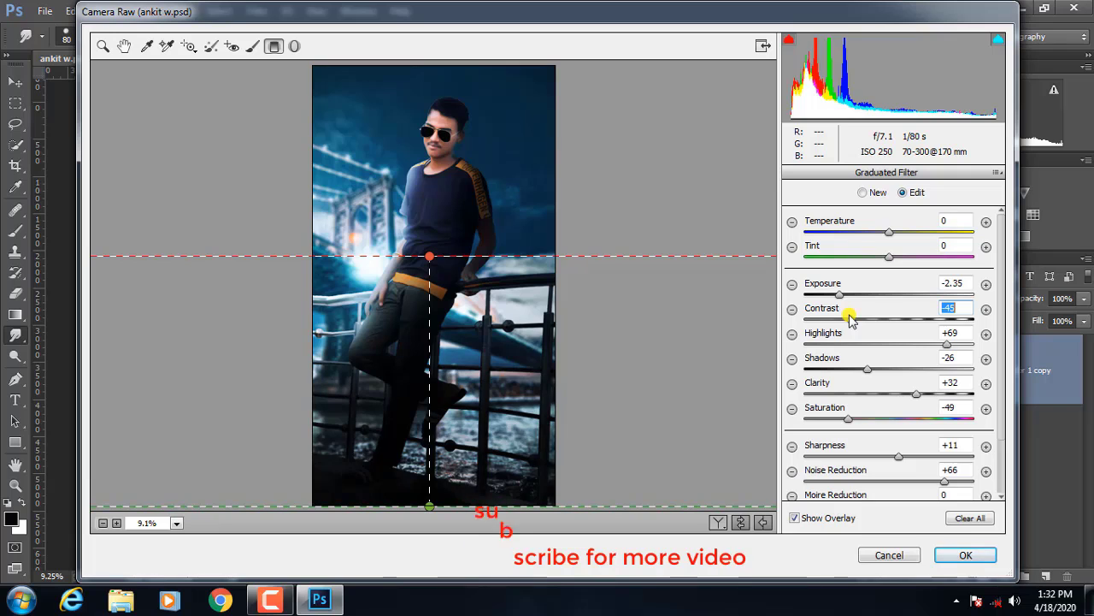
mouse_move(946, 343)
mouse_down()
mouse_move(849, 350)
mouse_move(884, 344)
mouse_up()
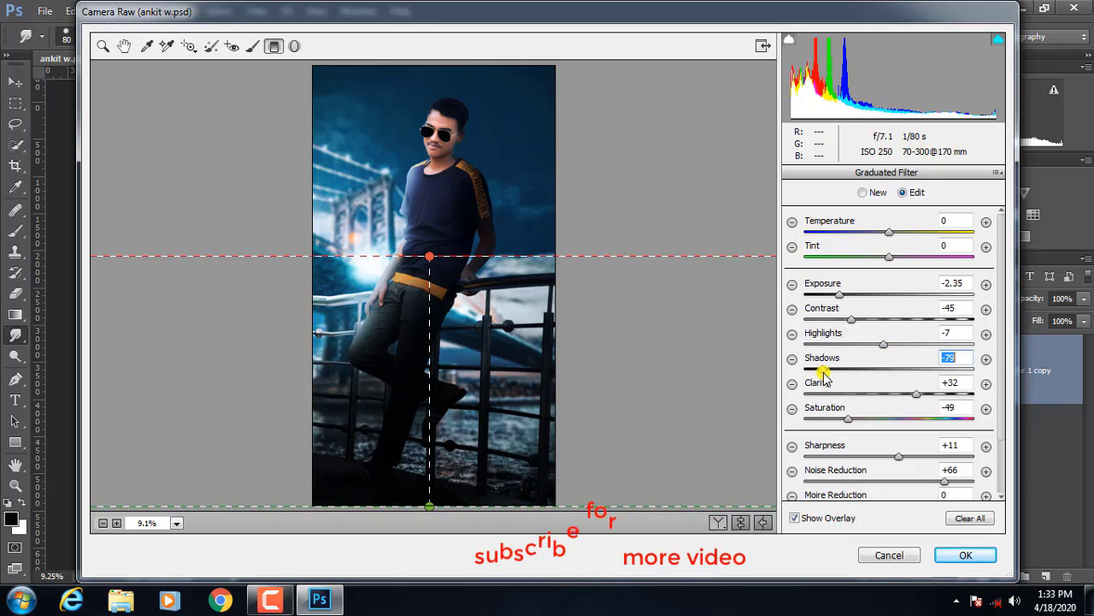
drag(823, 376, 916, 376)
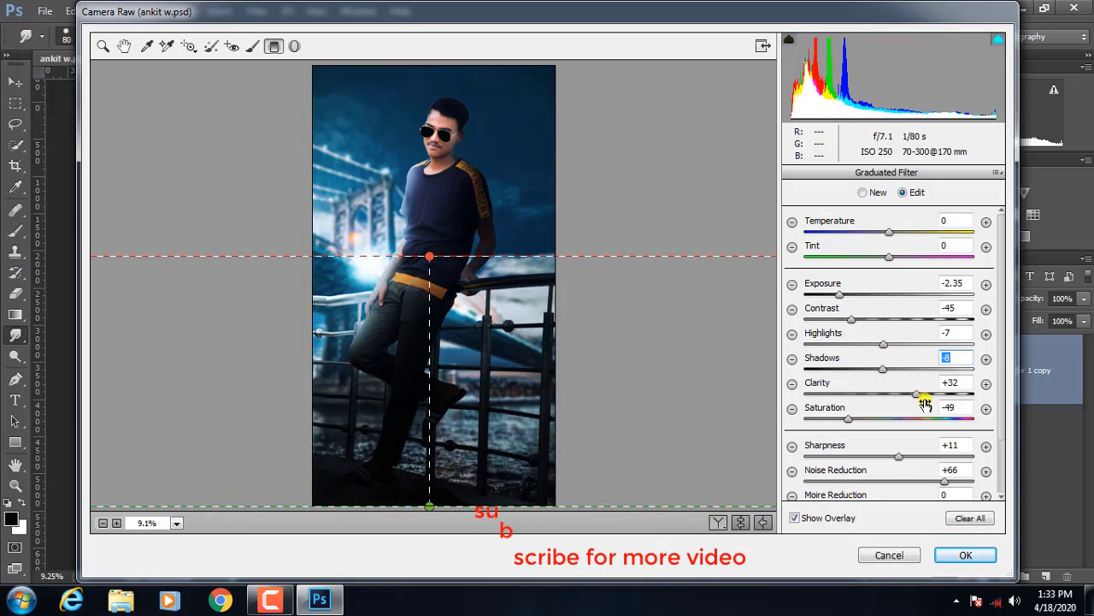
drag(849, 397, 964, 398)
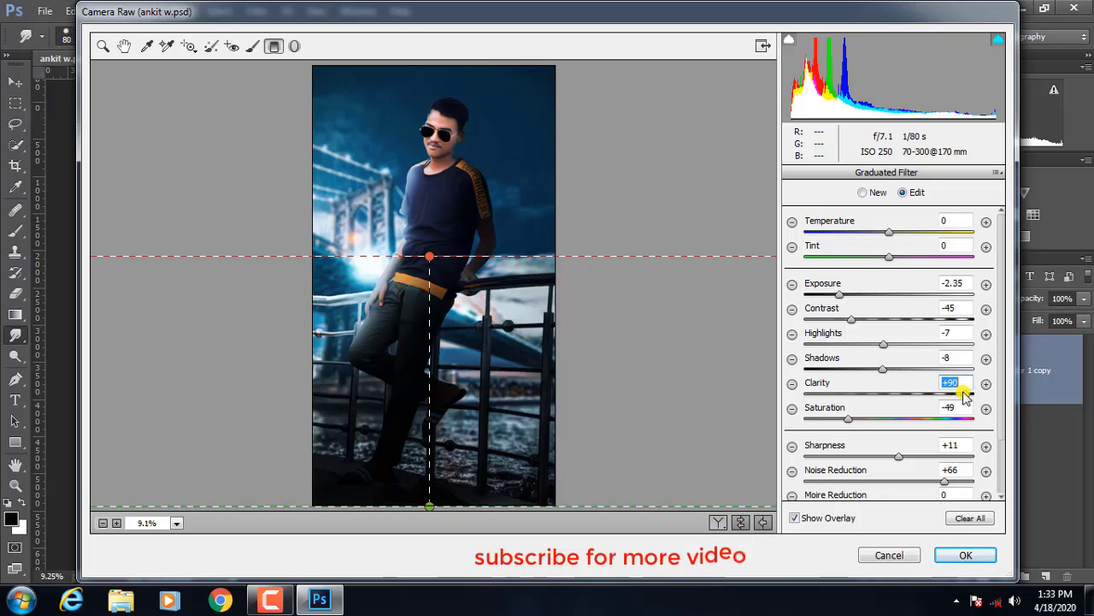
drag(902, 419, 907, 421)
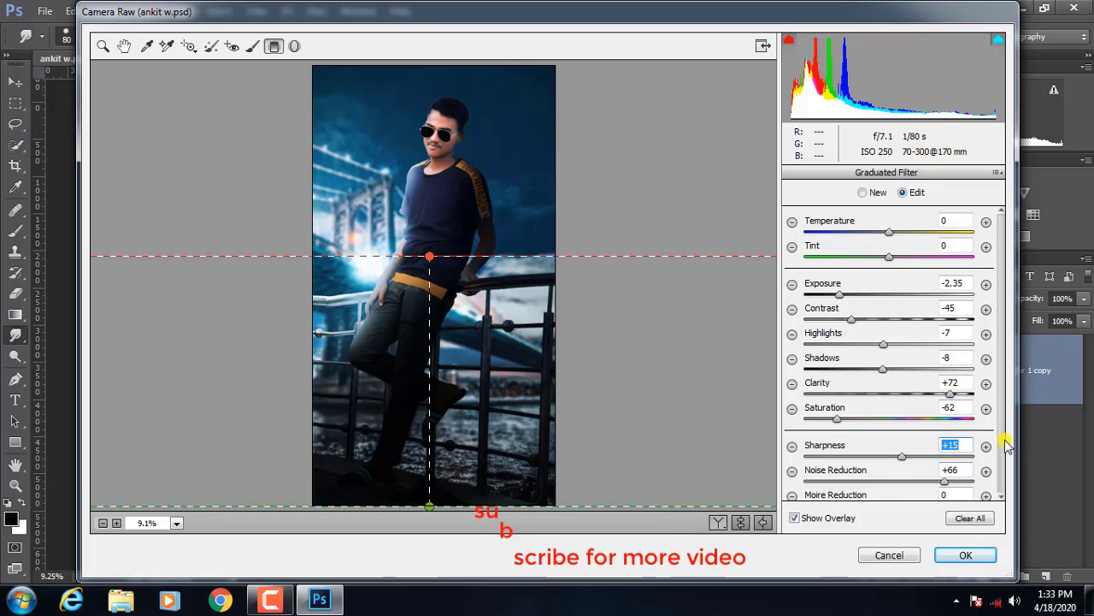
scroll(1000, 441, down, 2)
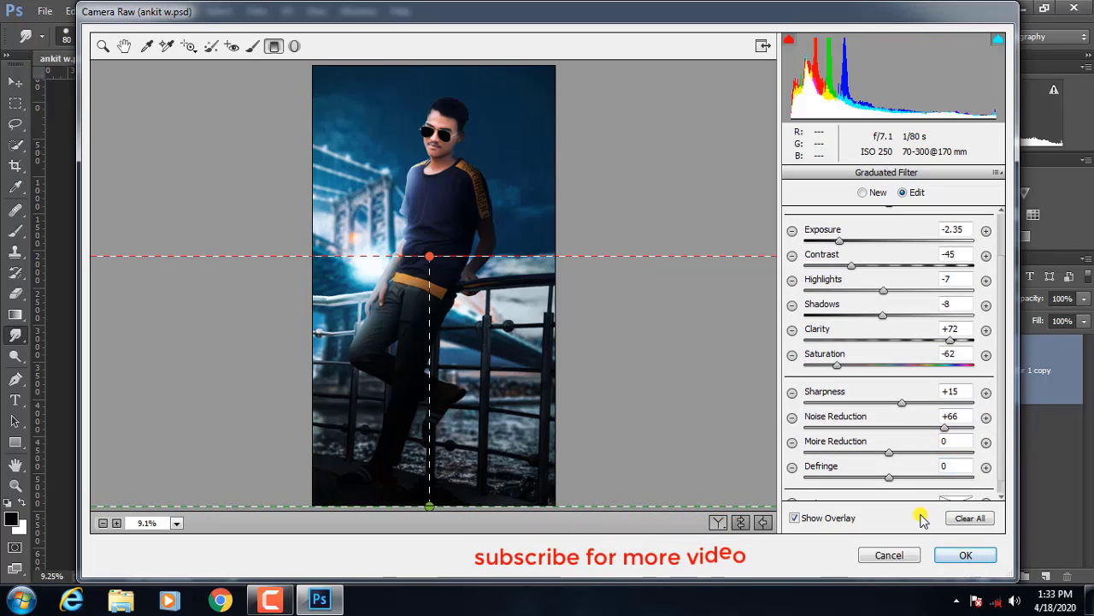
click(951, 557)
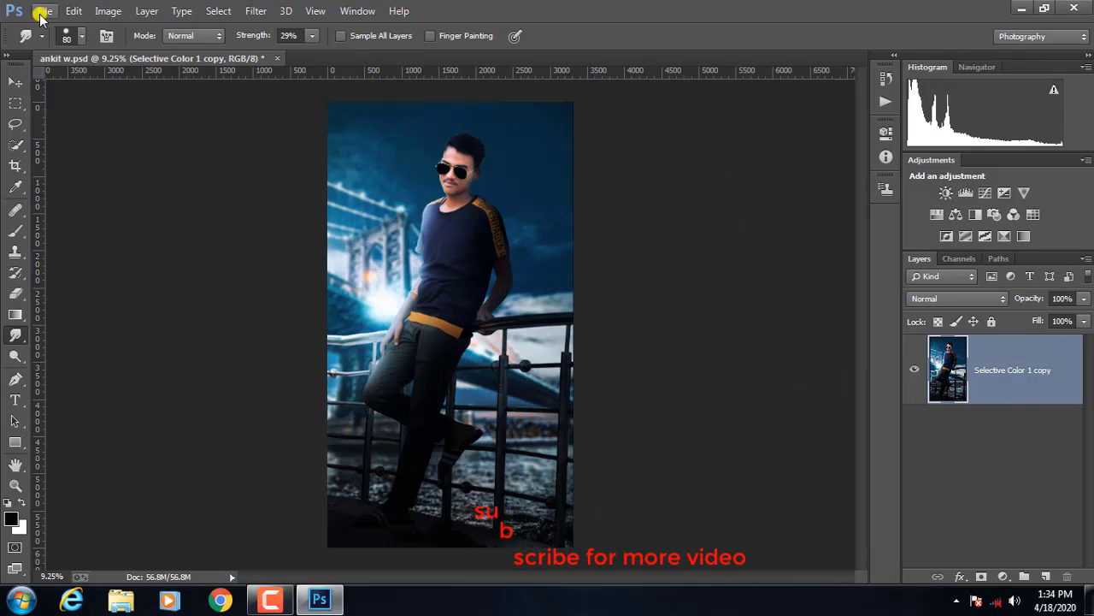
Step: Place the chuttersnap full-moon JPEG as an embedded layer, accepting Camera Raw defaults
click(107, 11)
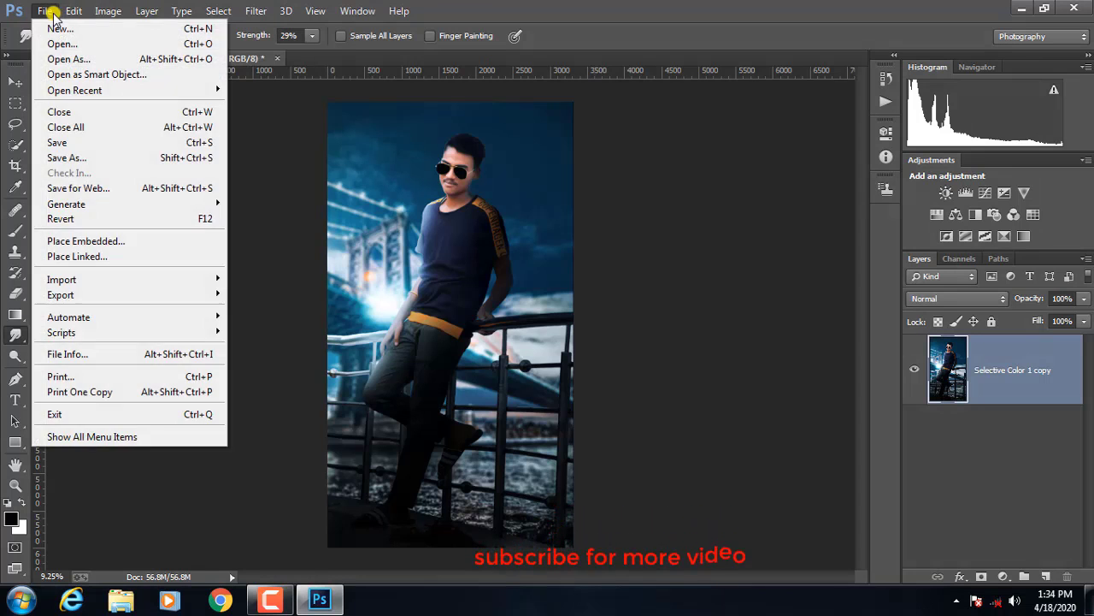
mouse_move(43, 11)
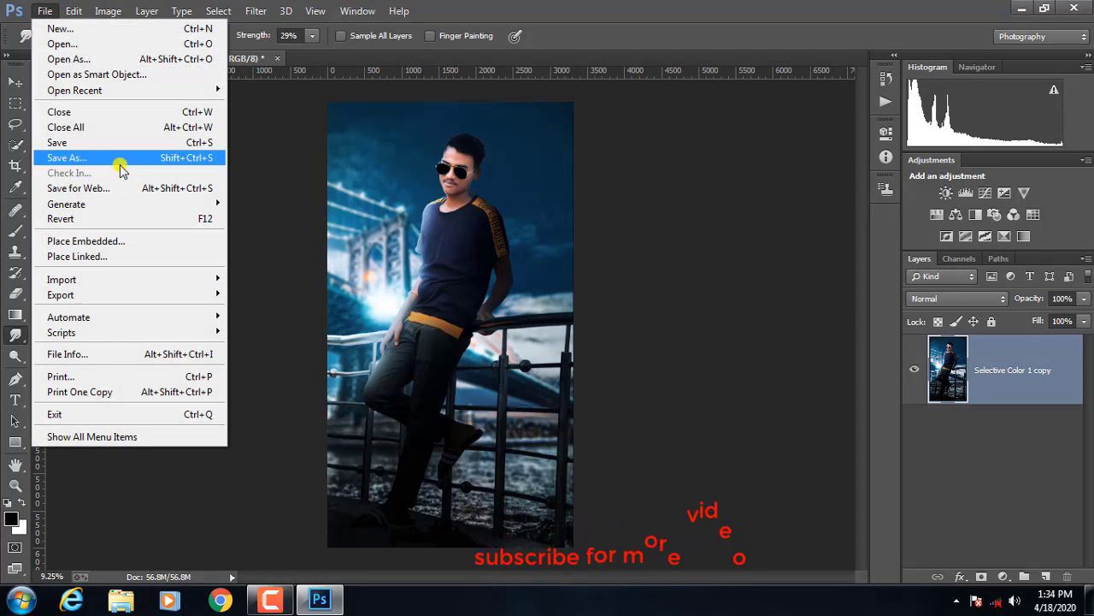
click(663, 218)
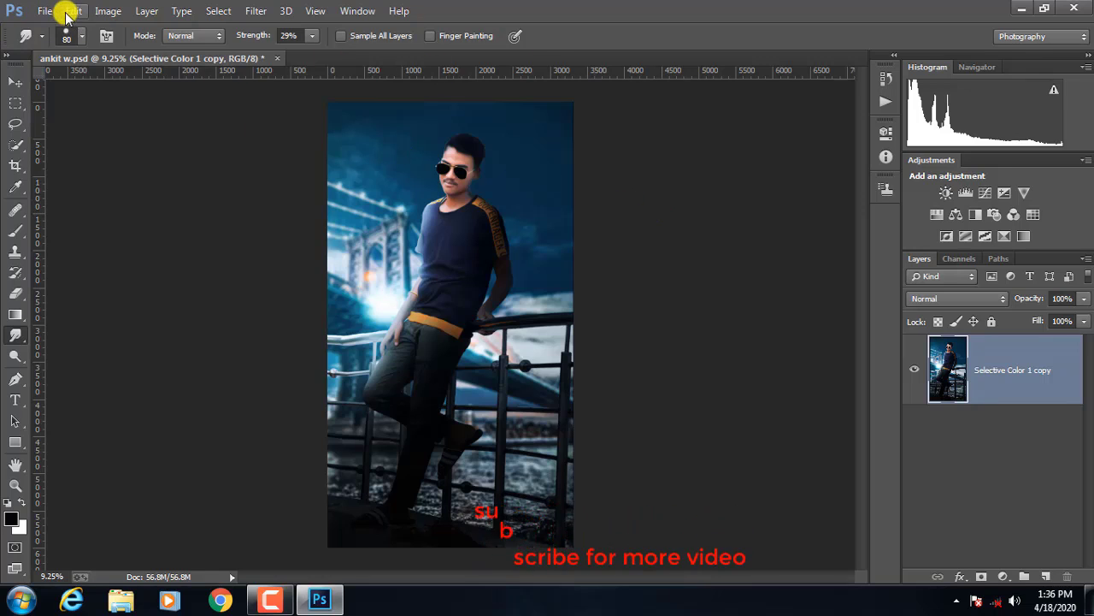
click(22, 9)
click(45, 11)
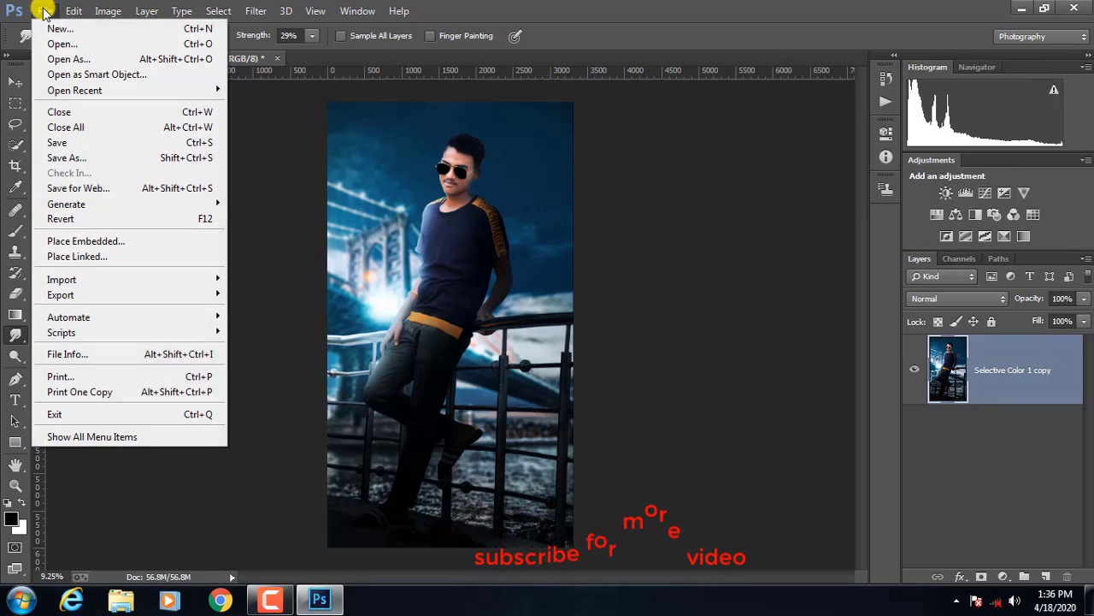
click(102, 241)
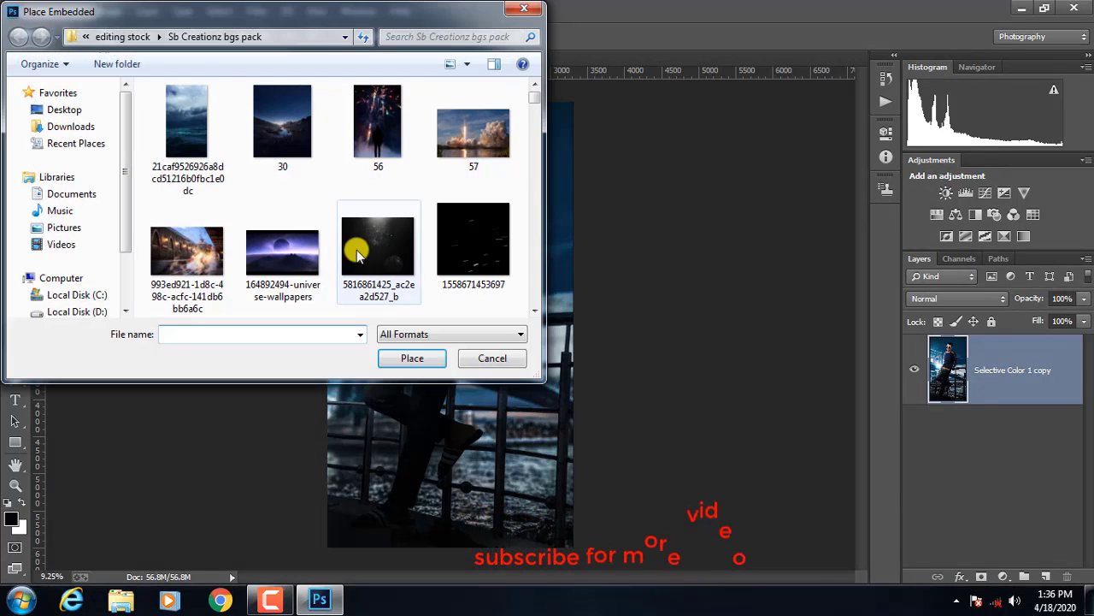
mouse_move(532, 97)
mouse_down()
mouse_move(532, 172)
mouse_move(532, 150)
mouse_up()
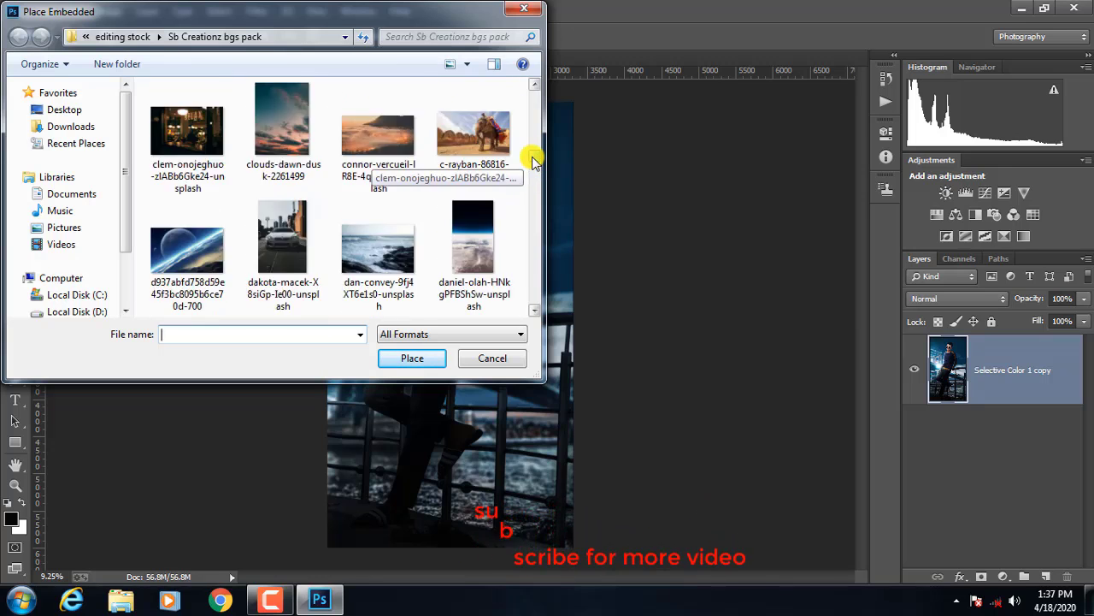
click(474, 184)
click(413, 359)
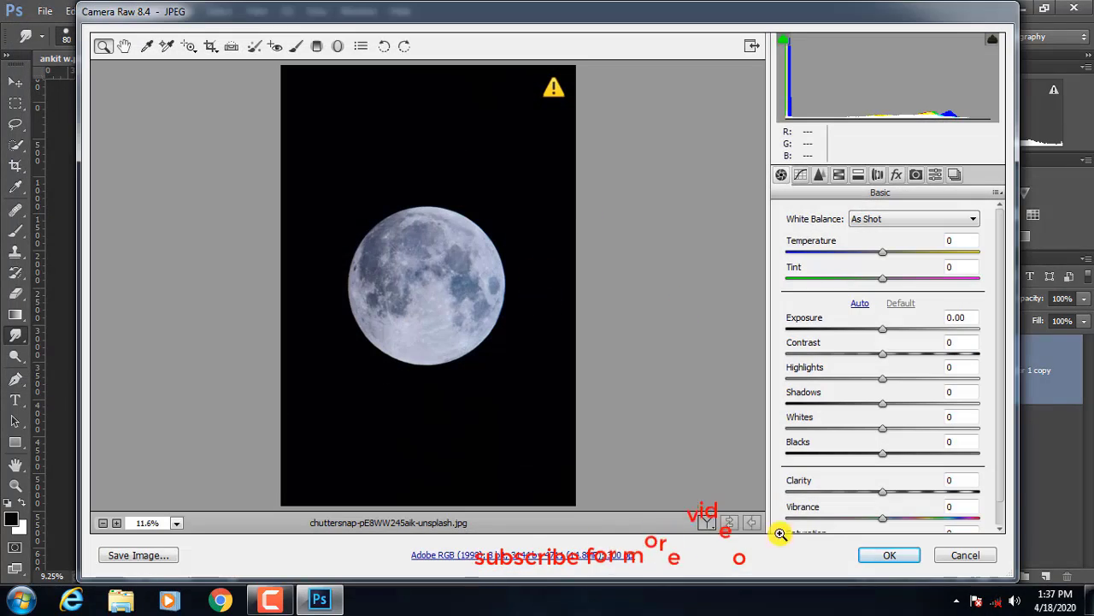
click(894, 554)
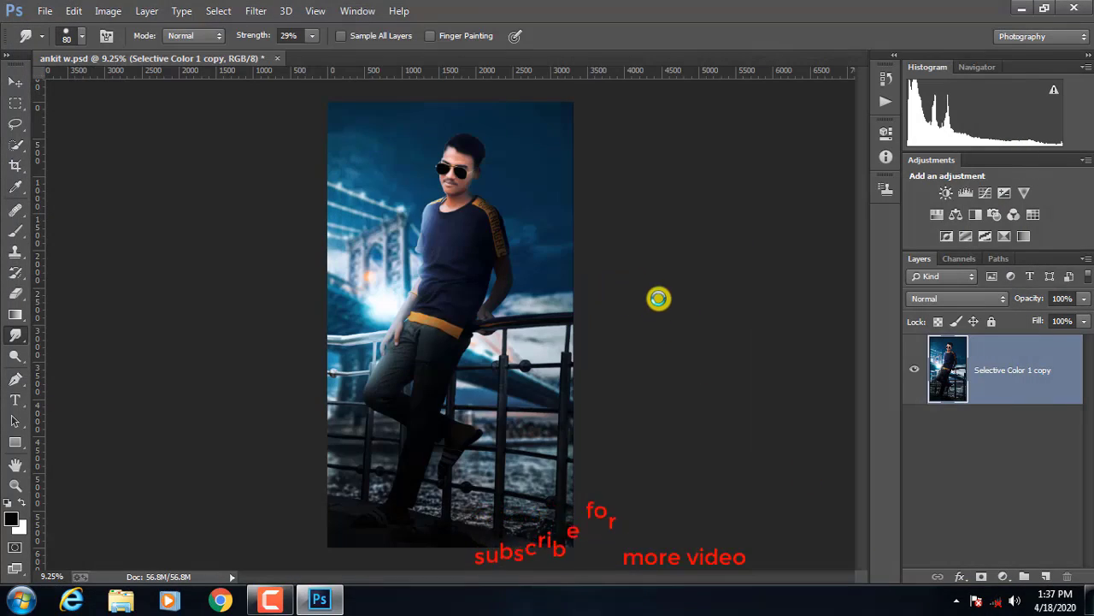
Step: Set the moon layer to Screen, scale it to 27.58% and position it in the upper-left sky
click(983, 298)
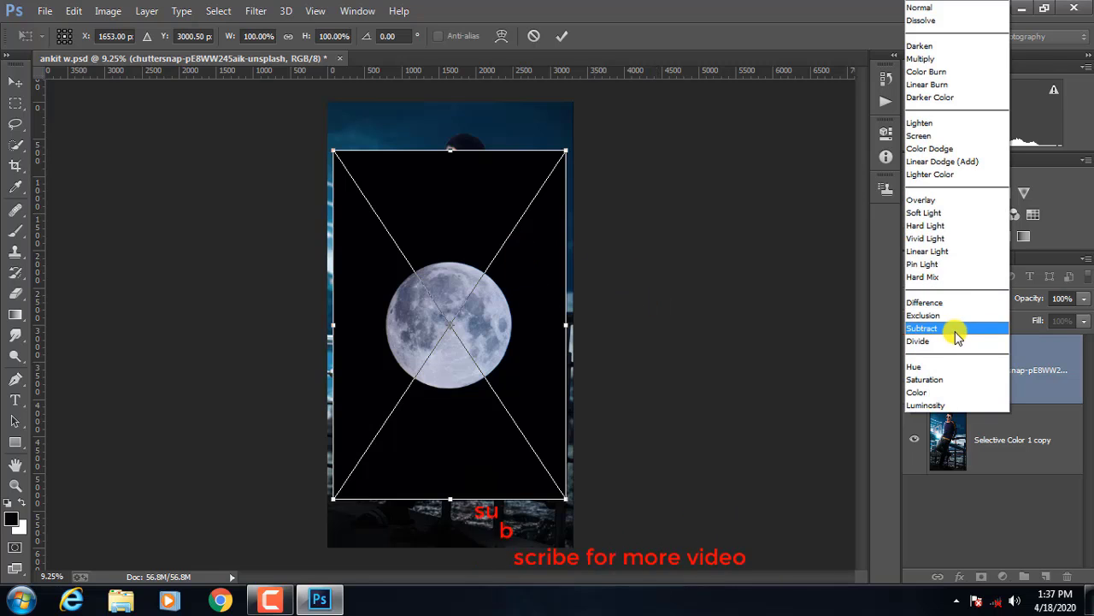
click(919, 135)
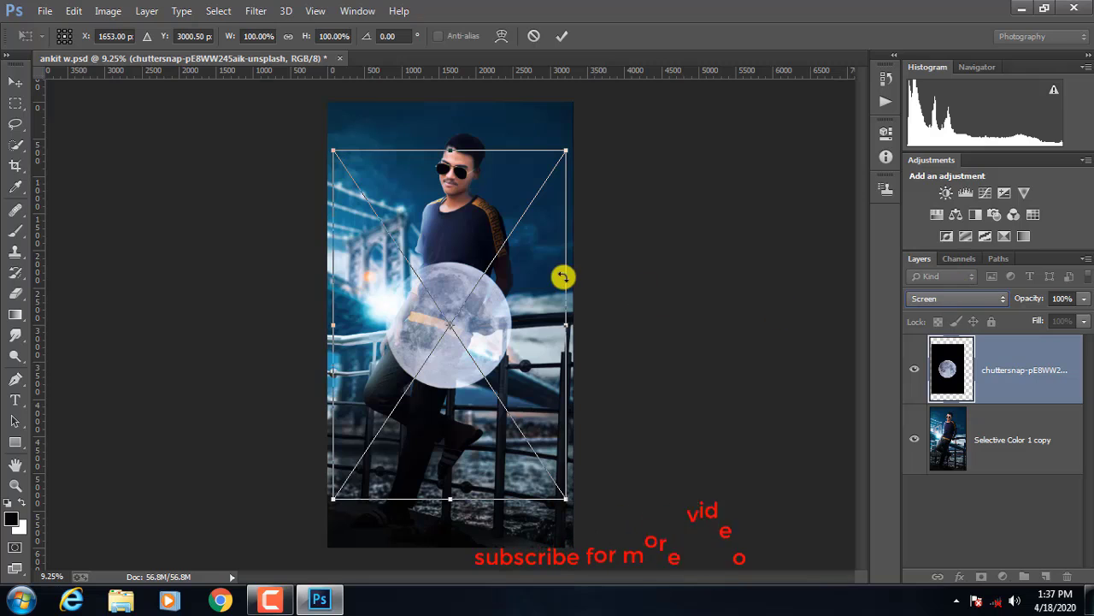
drag(533, 267, 556, 250)
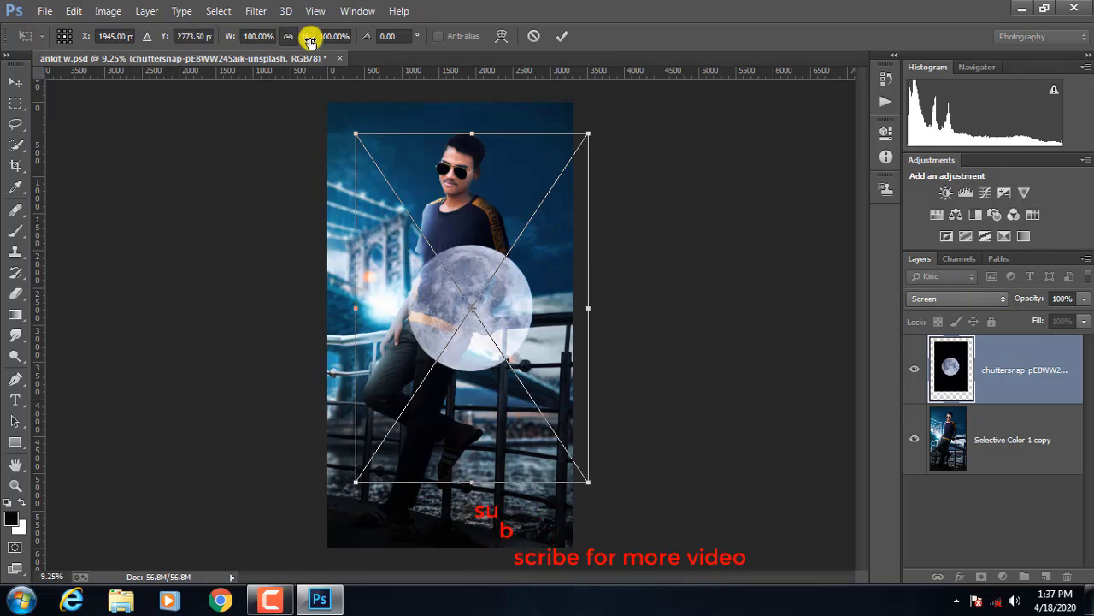
drag(311, 41, 252, 43)
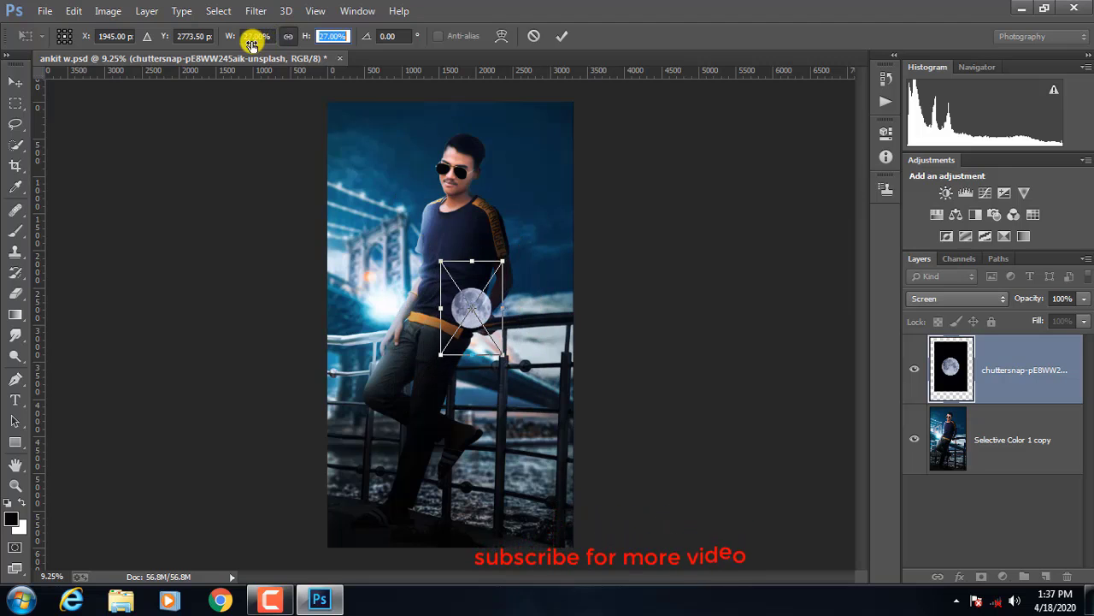
mouse_move(472, 282)
mouse_down()
mouse_move(544, 110)
mouse_move(353, 103)
mouse_move(360, 115)
mouse_up()
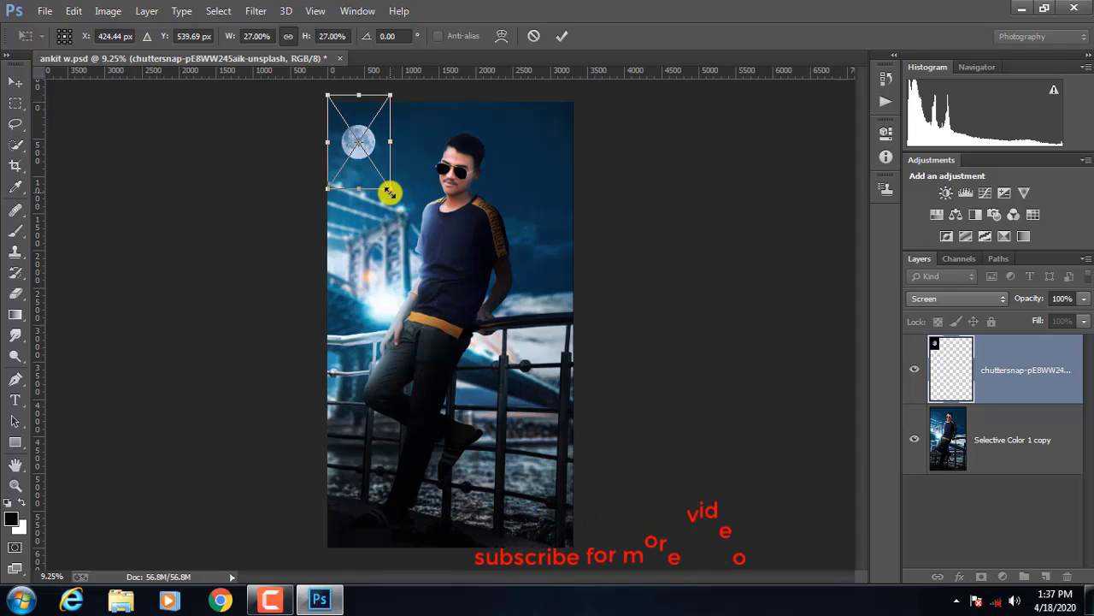
drag(389, 192, 393, 195)
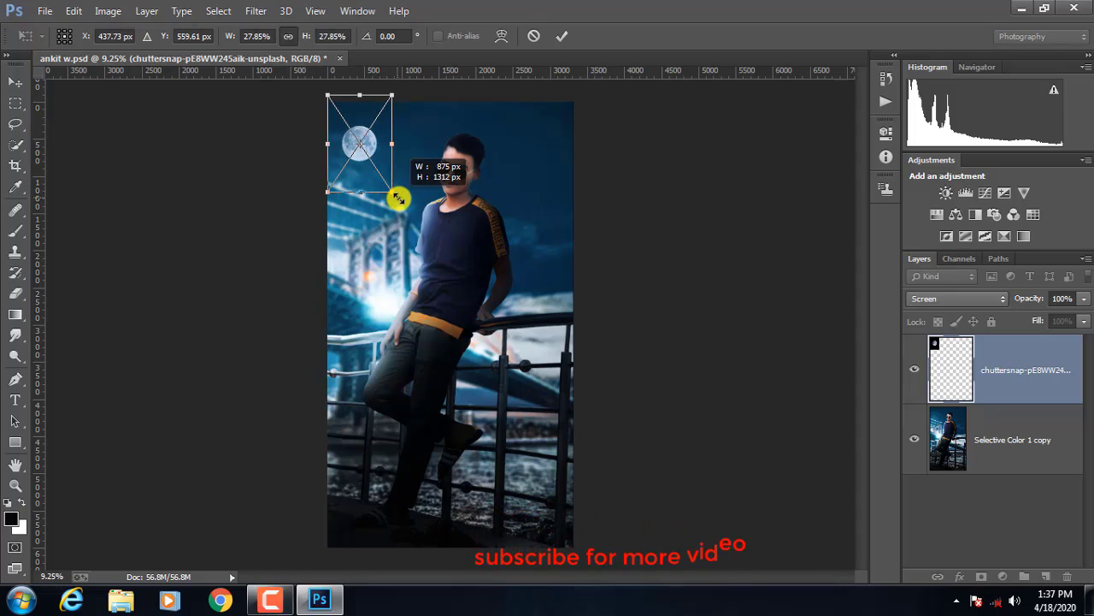
click(563, 36)
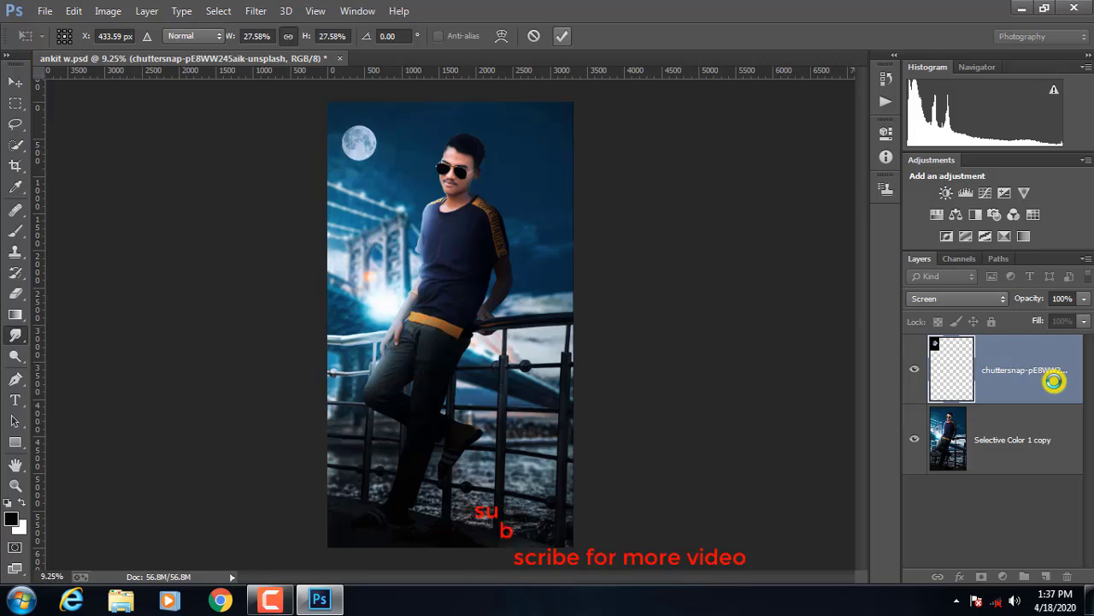
Step: Apply a Gaussian Blur of about 2.1 pixels to the moon layer
click(248, 10)
mouse_move(264, 203)
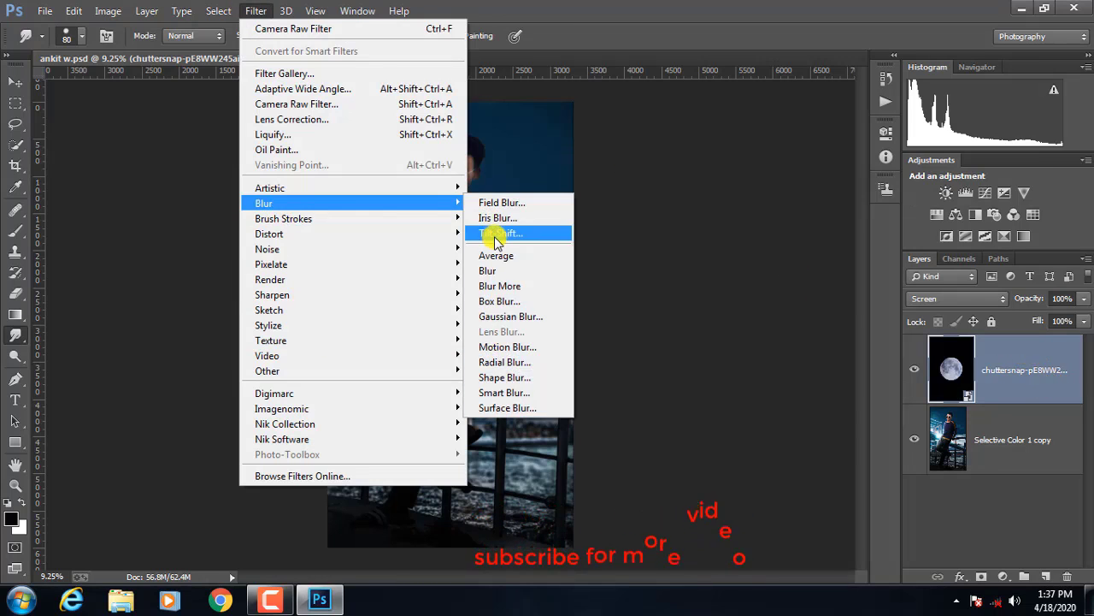
click(504, 316)
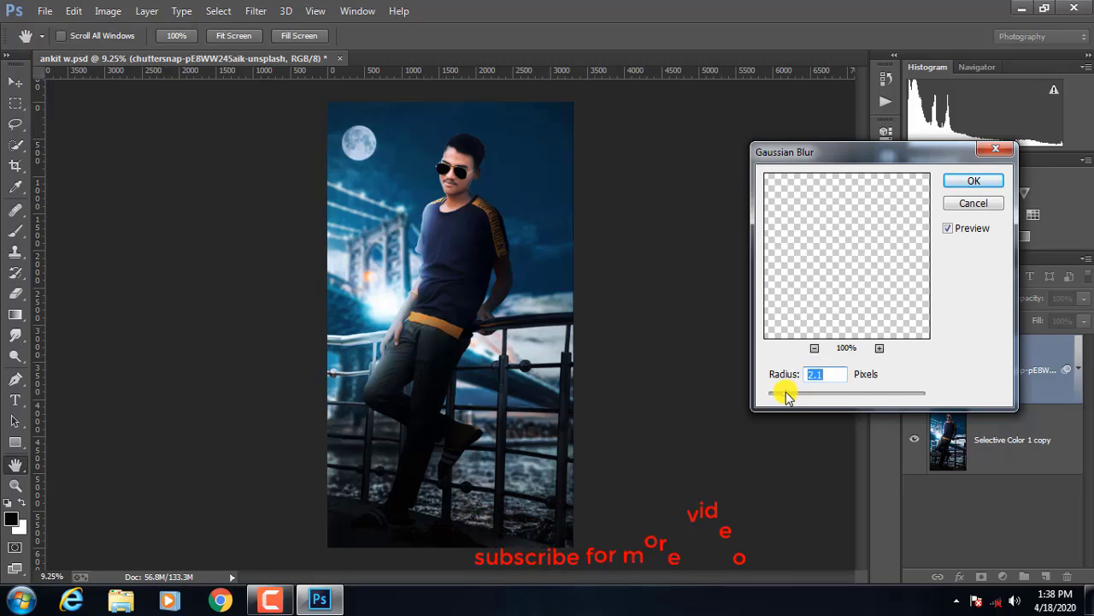
click(973, 184)
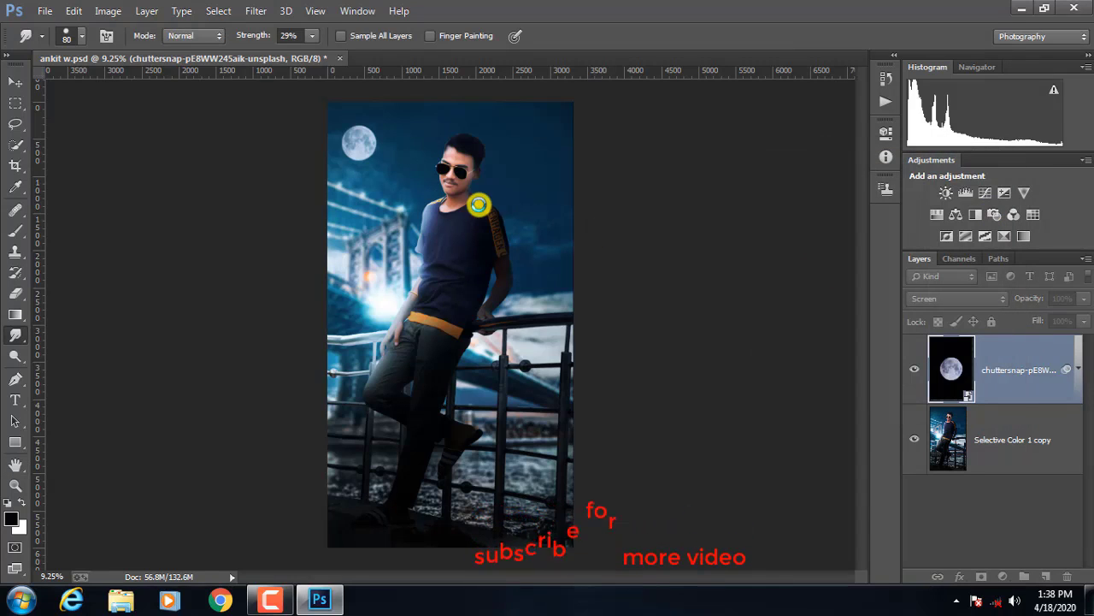